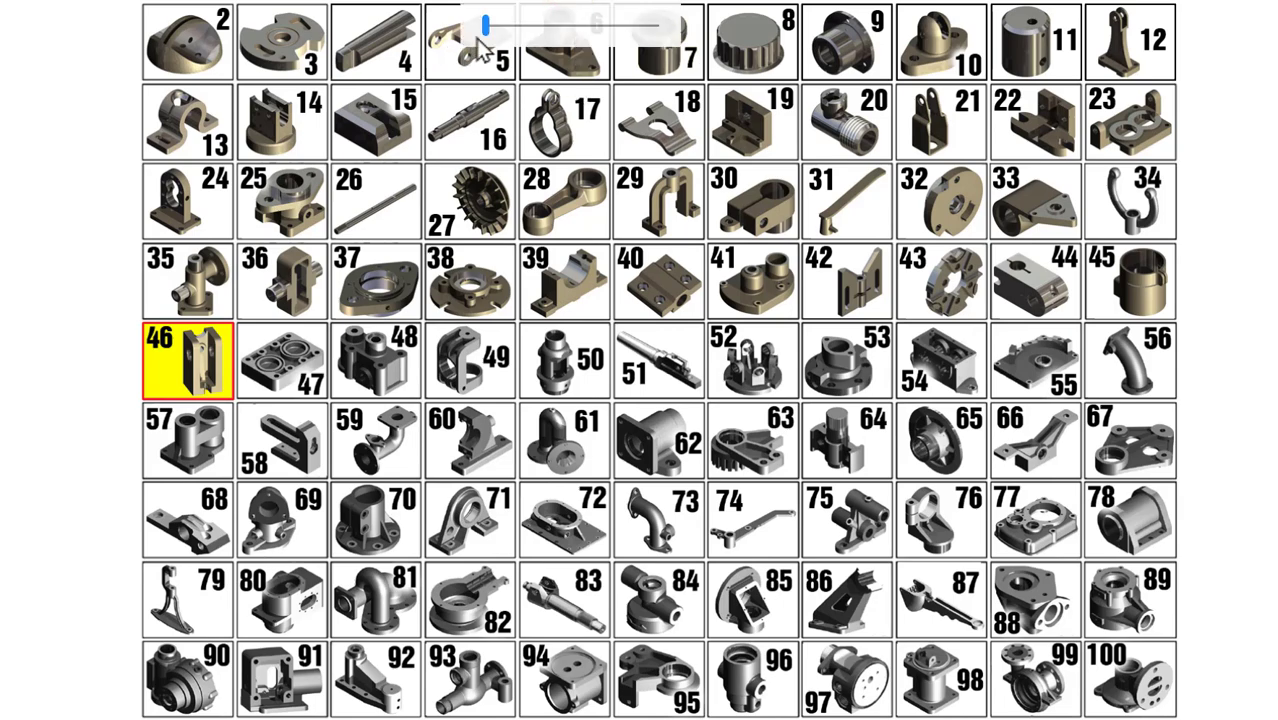
# Enlarge the template preview icons in the Create New File dialog.
pyautogui.moveTo(487, 27); pyautogui.dragTo(548, 56)
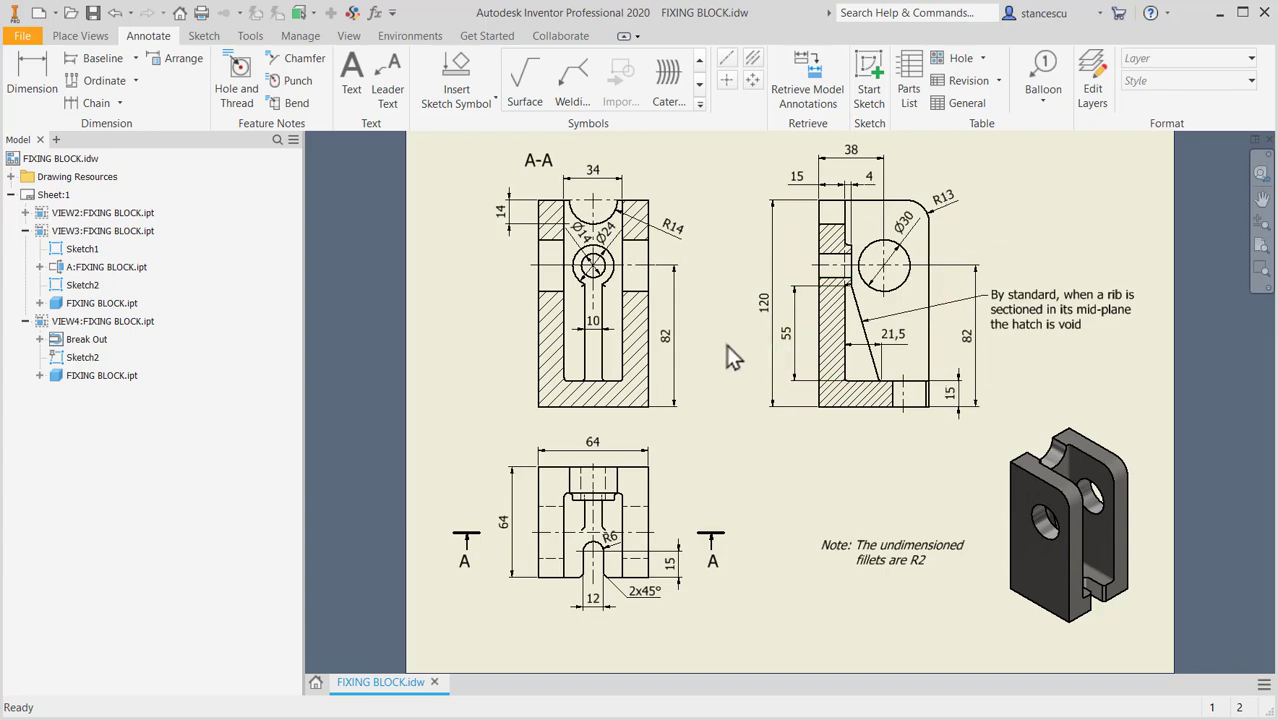
# Create a new Standard (mm).ipt part and start a 2D sketch on the XY plane.
pyautogui.click(38, 13)
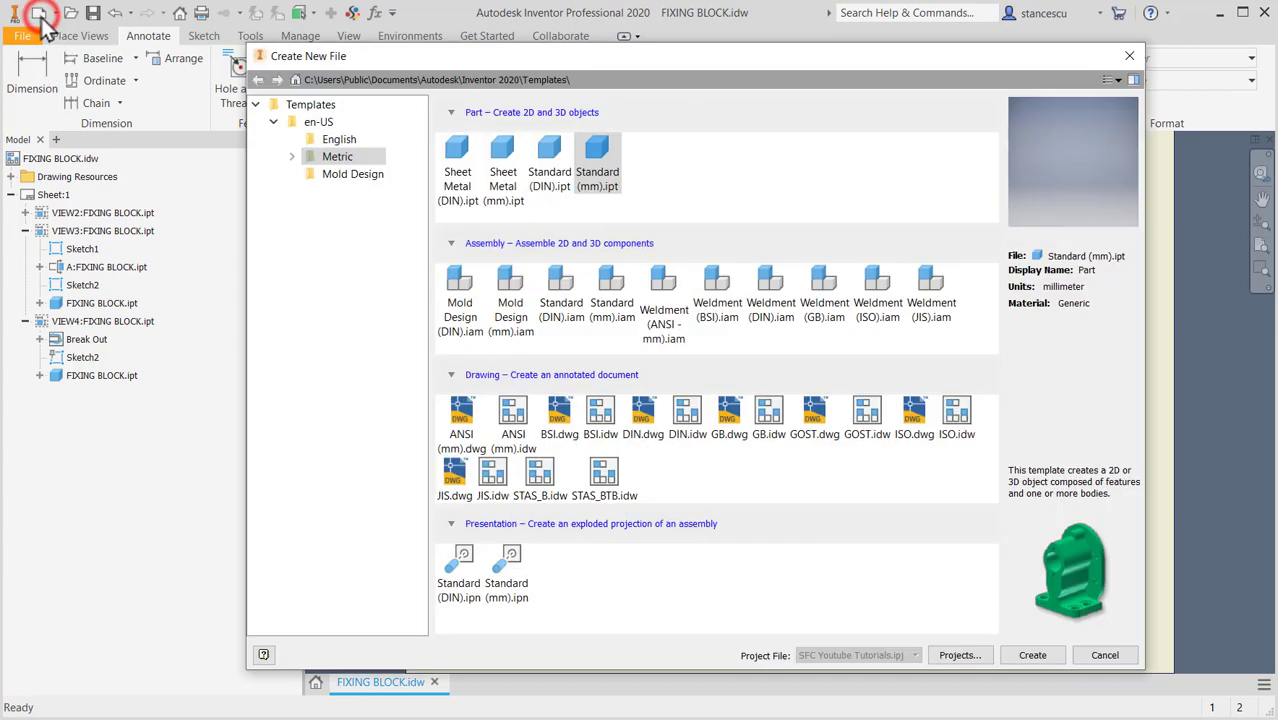
pyautogui.doubleClick(580, 152)
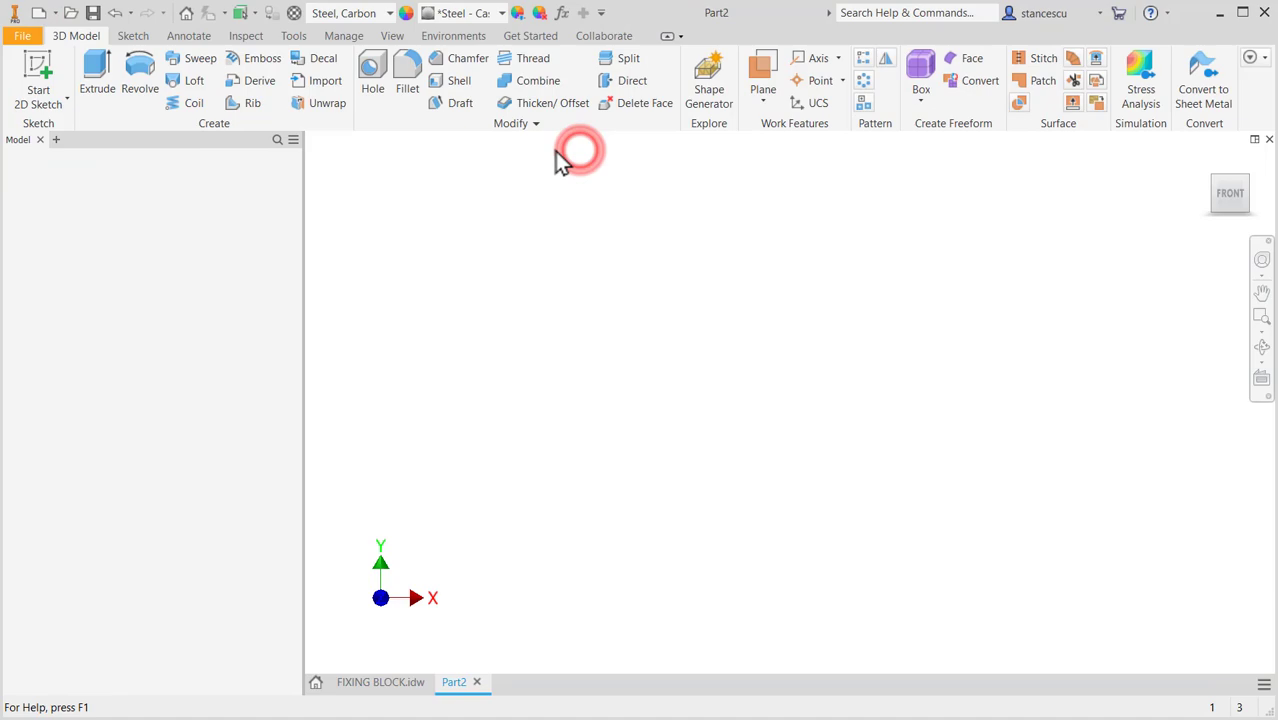
pyautogui.click(37, 67)
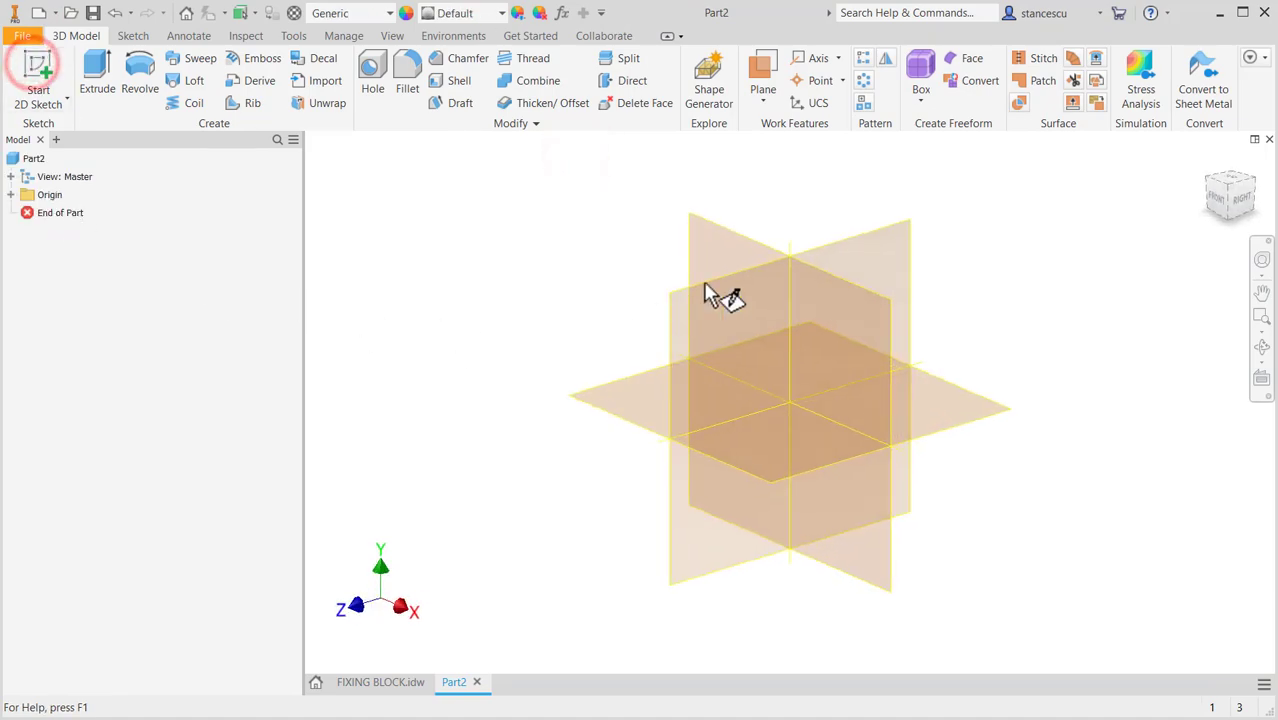
pyautogui.click(727, 251)
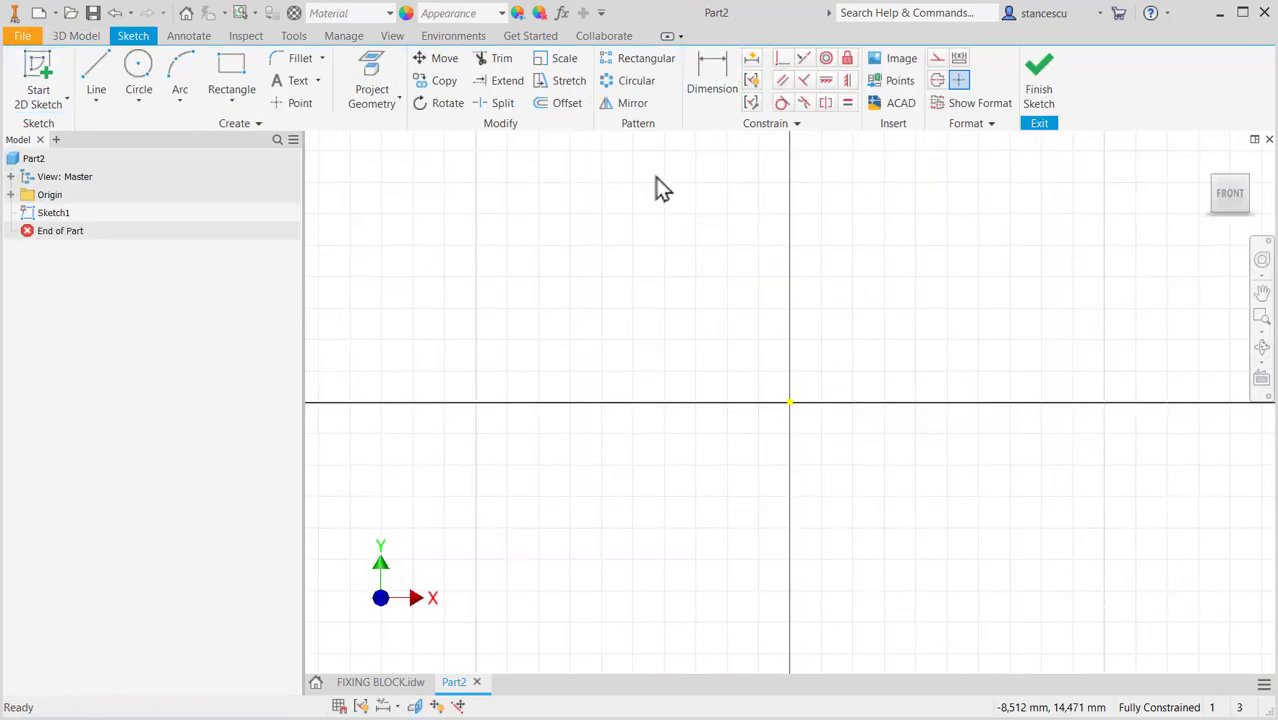
# Draw a vertical line down to the origin and a short horizontal line to its right.
pyautogui.click(96, 68)
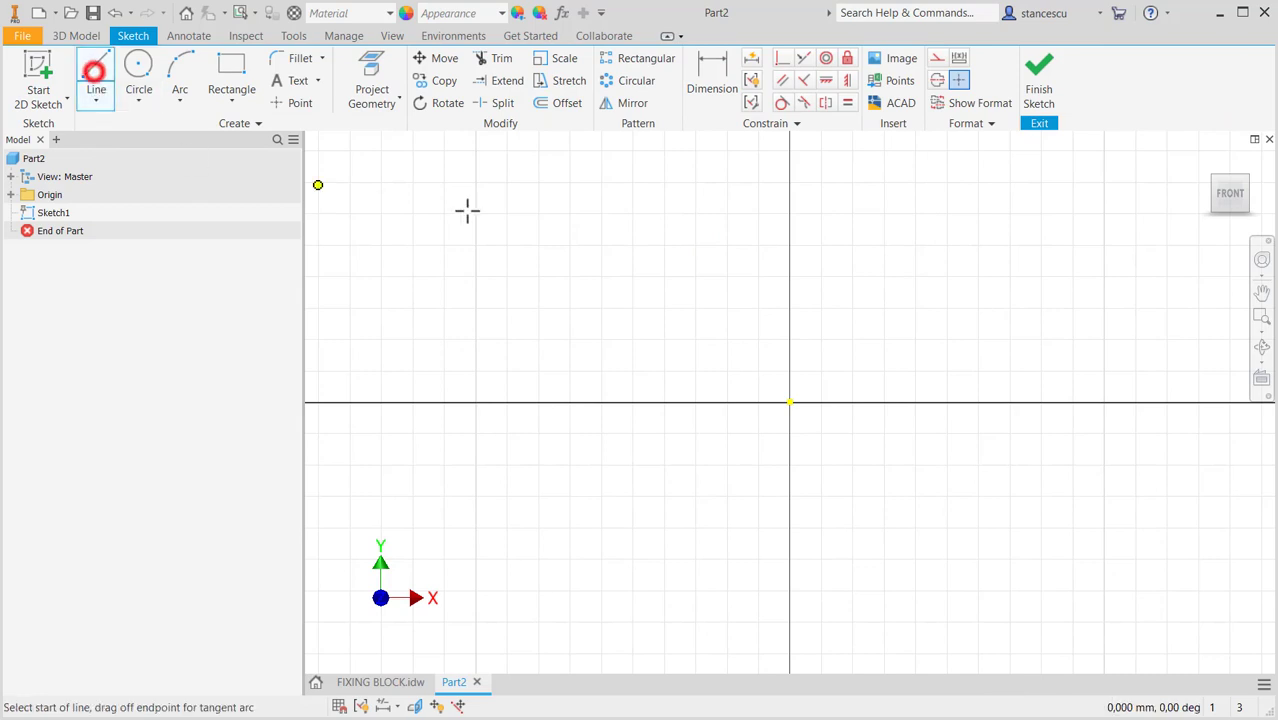
pyautogui.click(789, 197)
pyautogui.click(789, 402)
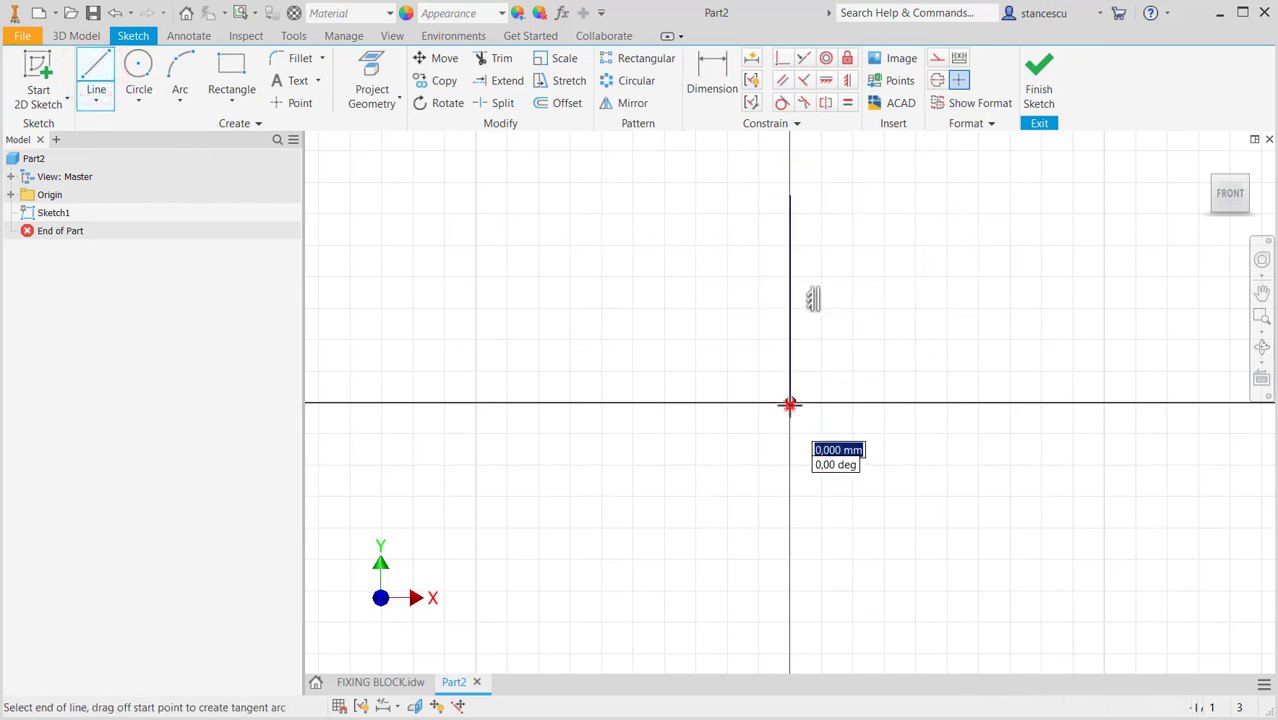
pyautogui.click(933, 402)
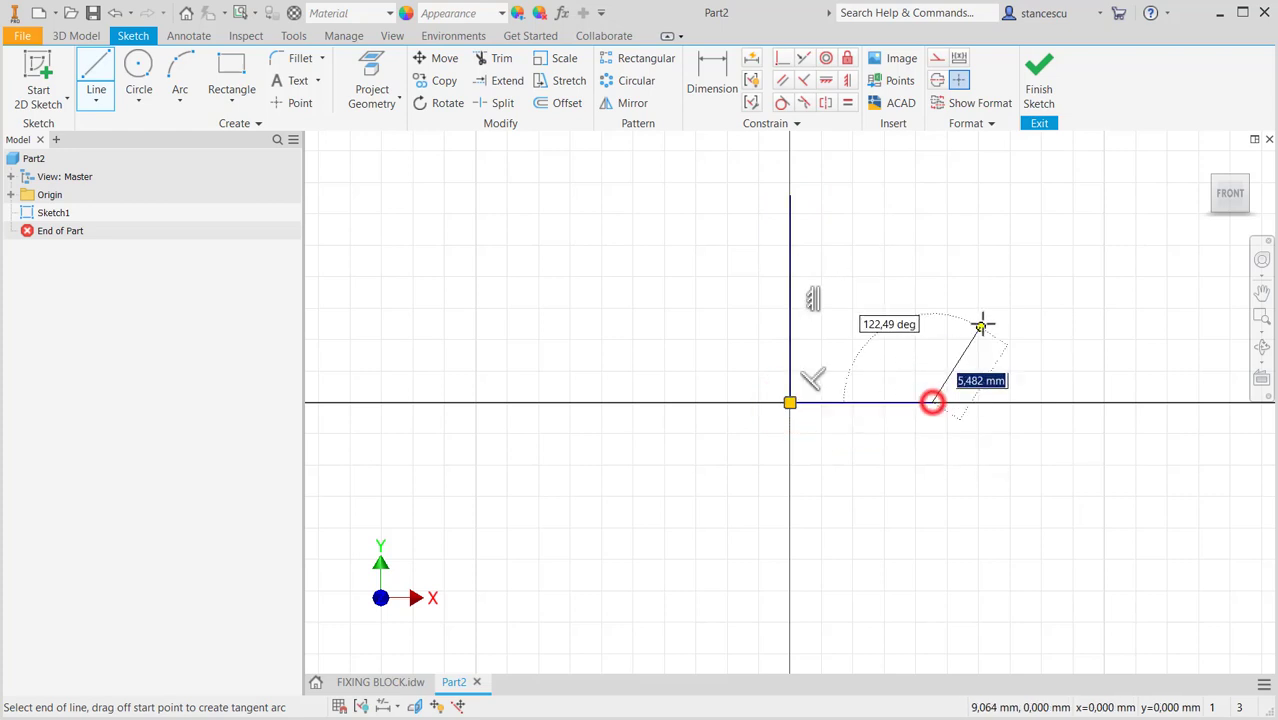
pyautogui.press('Escape')
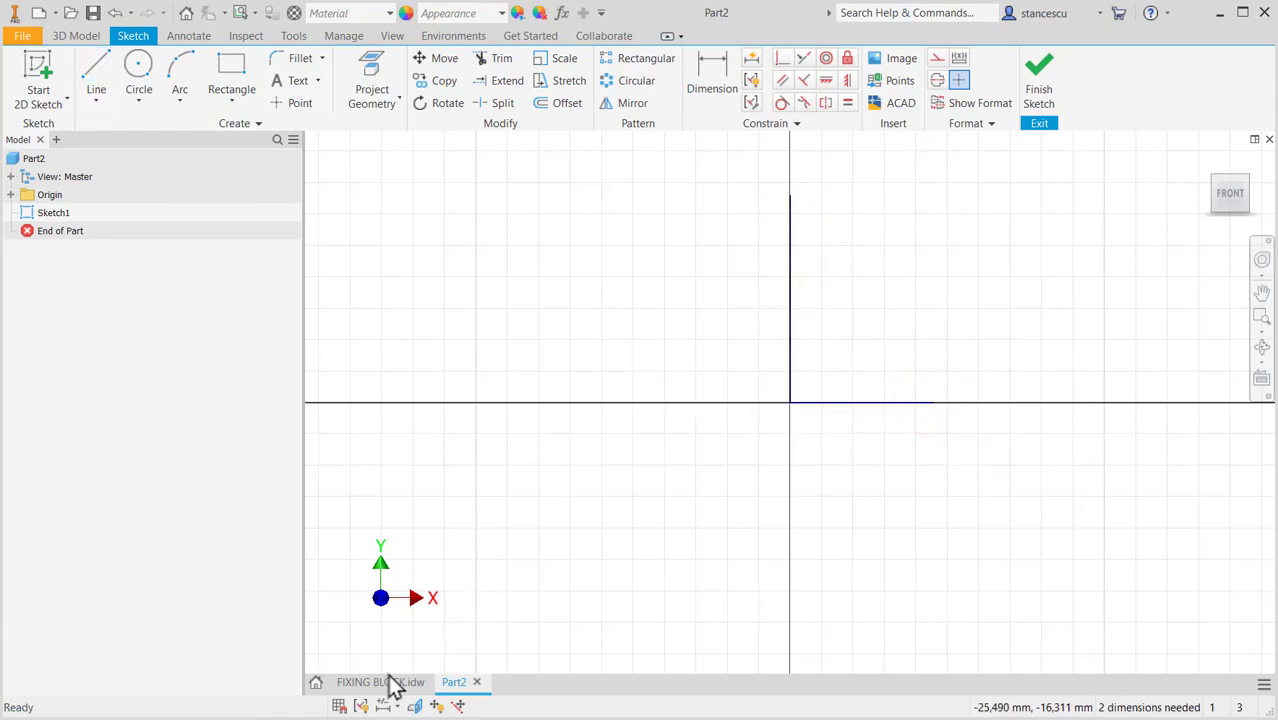
pyautogui.click(390, 682)
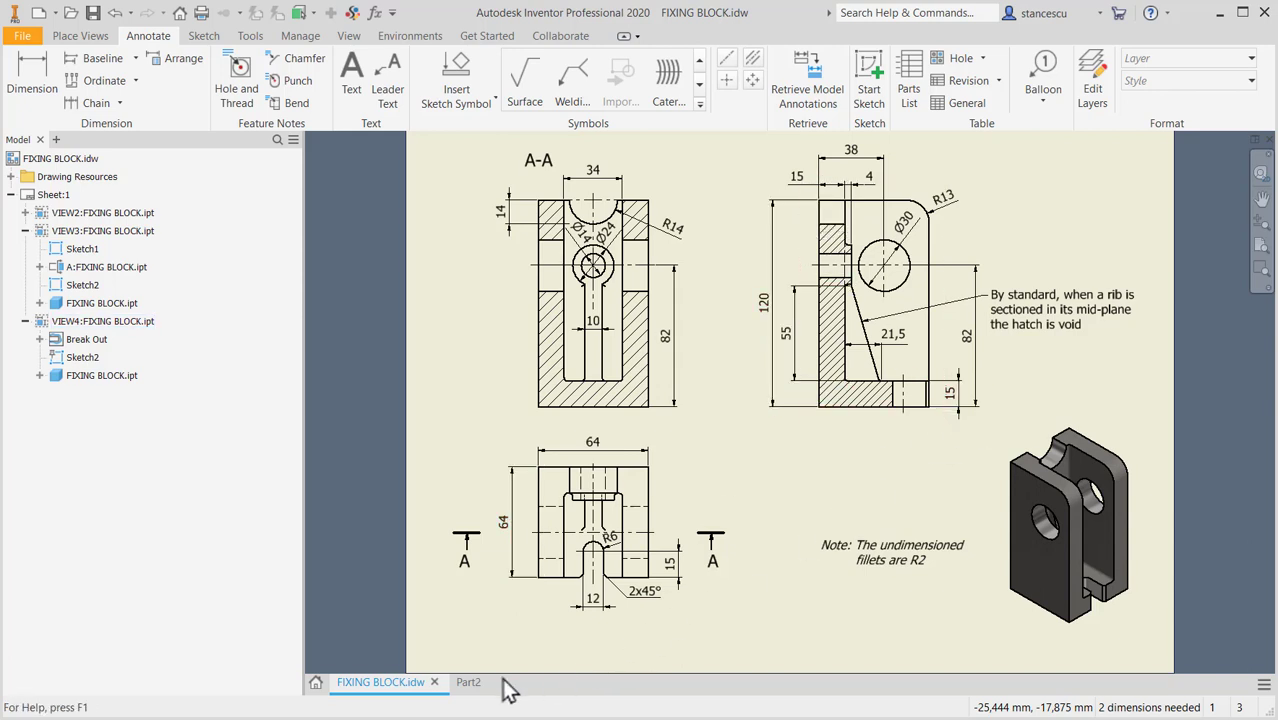
# Dimension the vertical line to 120 mm and the horizontal line to 64 mm.
pyautogui.click(470, 684)
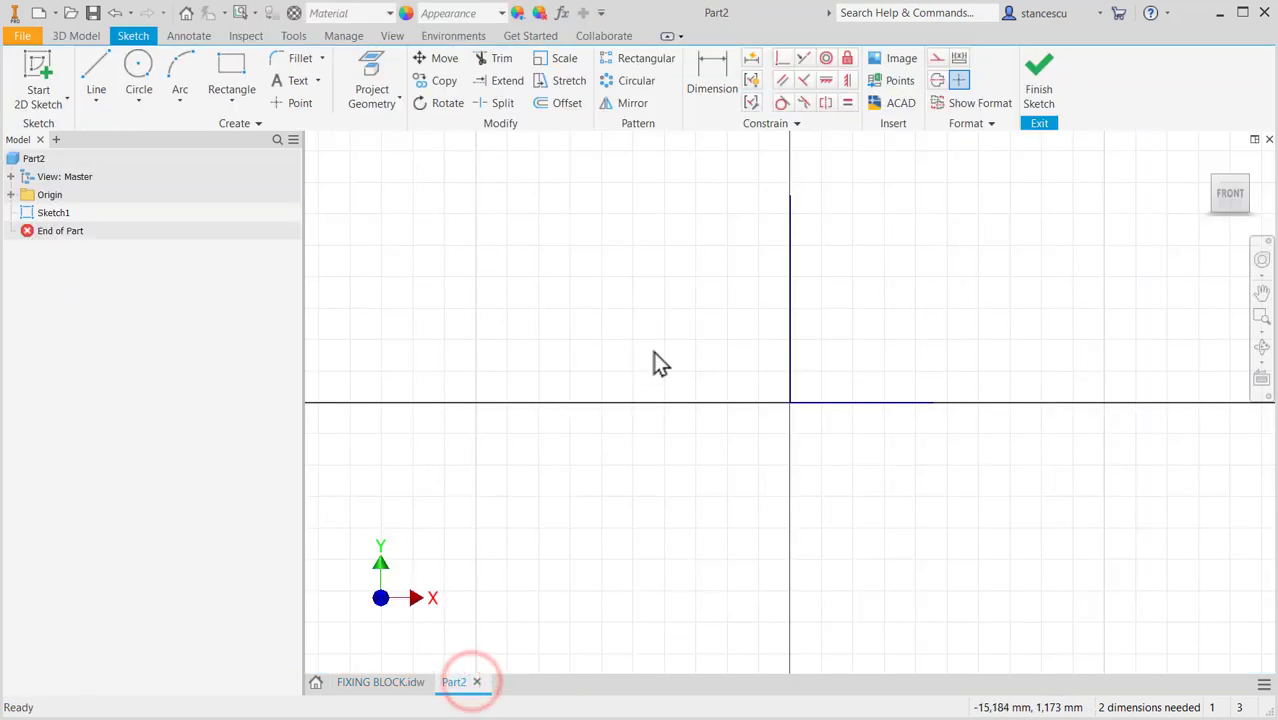
pyautogui.click(706, 78)
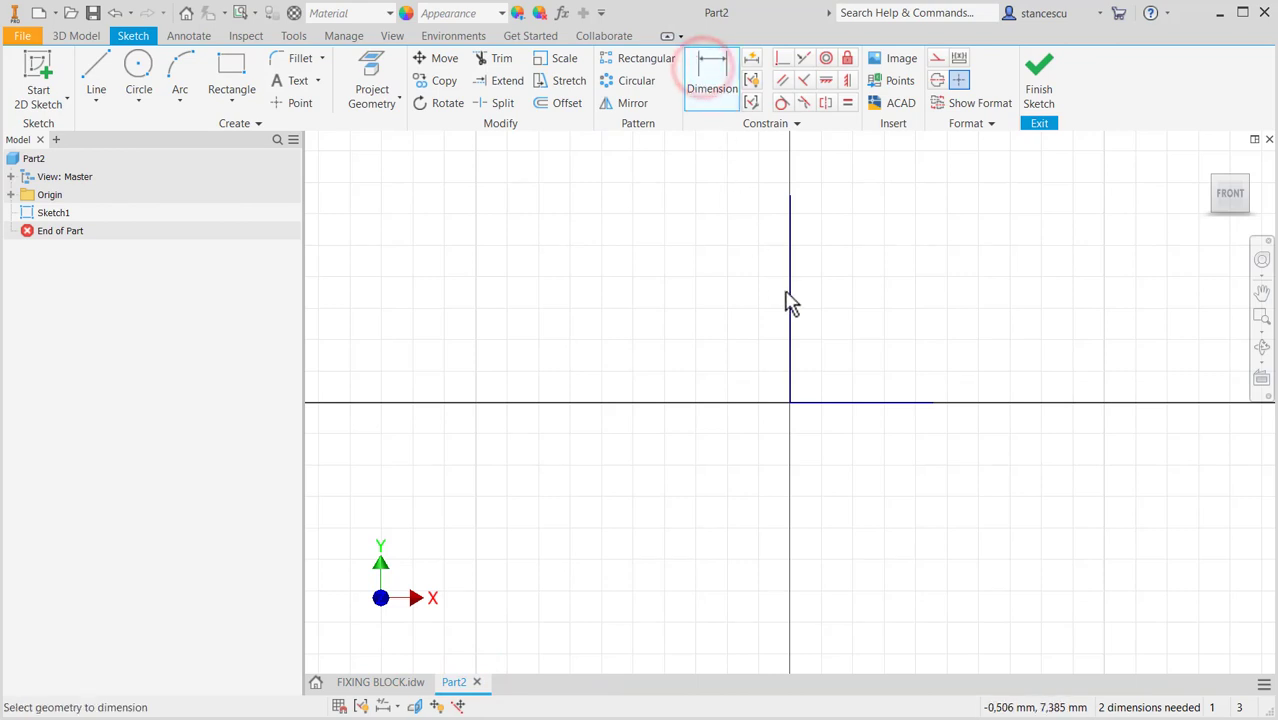
pyautogui.click(785, 291)
pyautogui.click(730, 298)
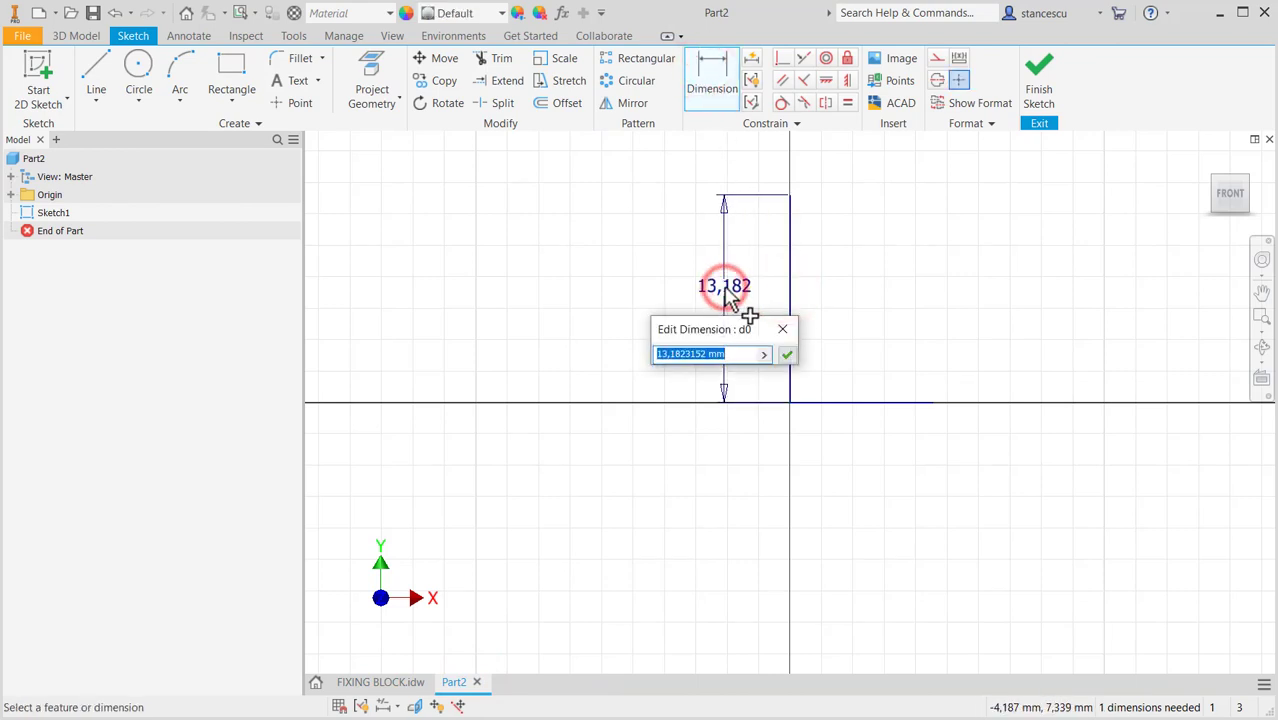
pyautogui.write('12')
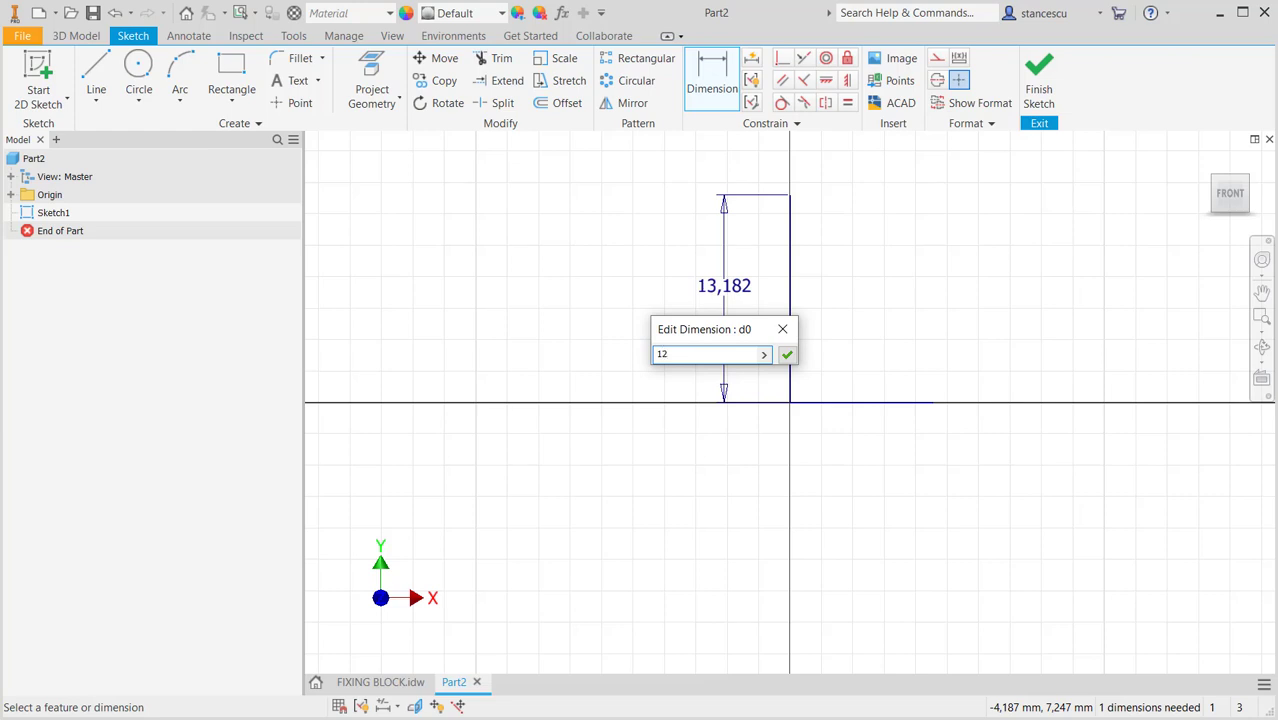
pyautogui.write('0')
pyautogui.press('Return')
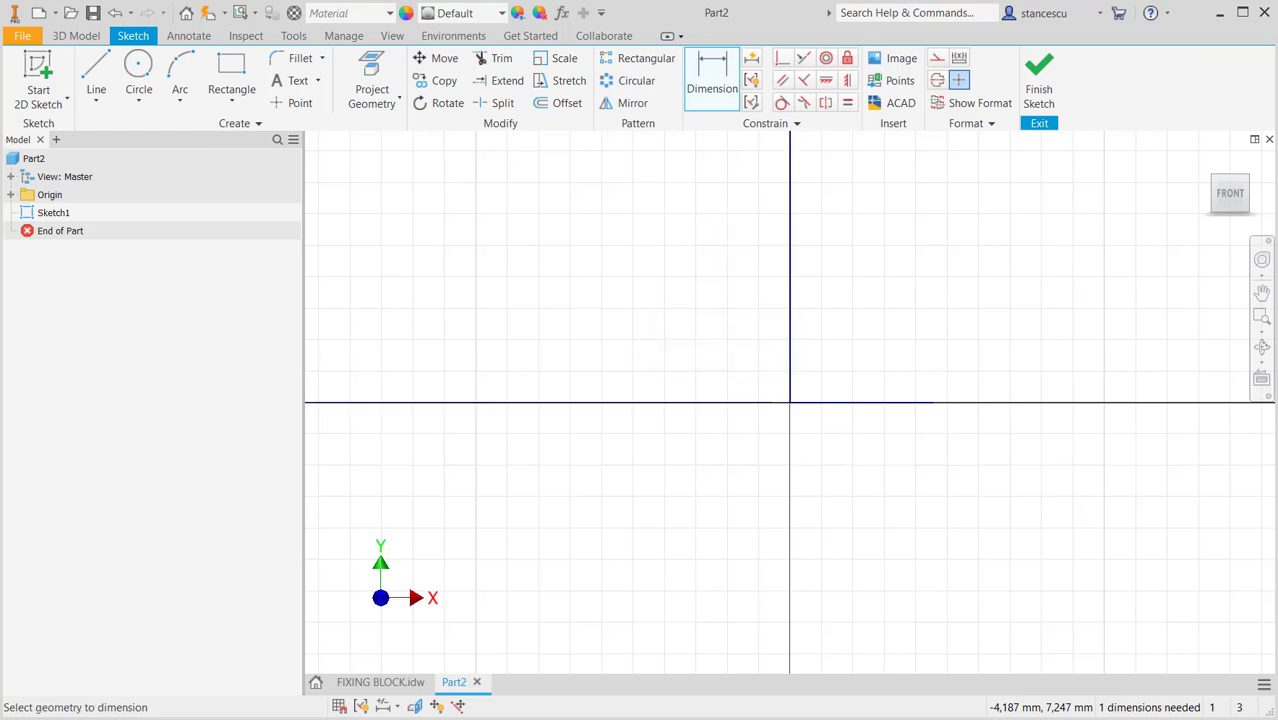
pyautogui.click(875, 403)
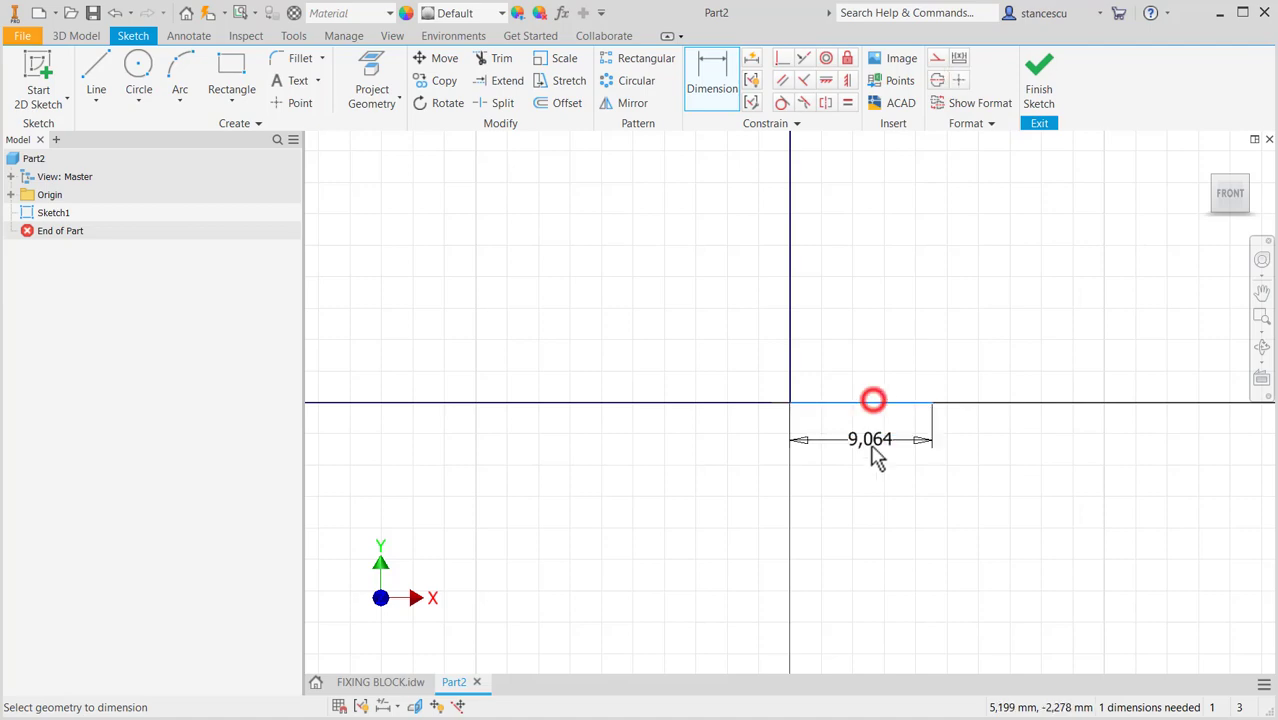
pyautogui.click(873, 455)
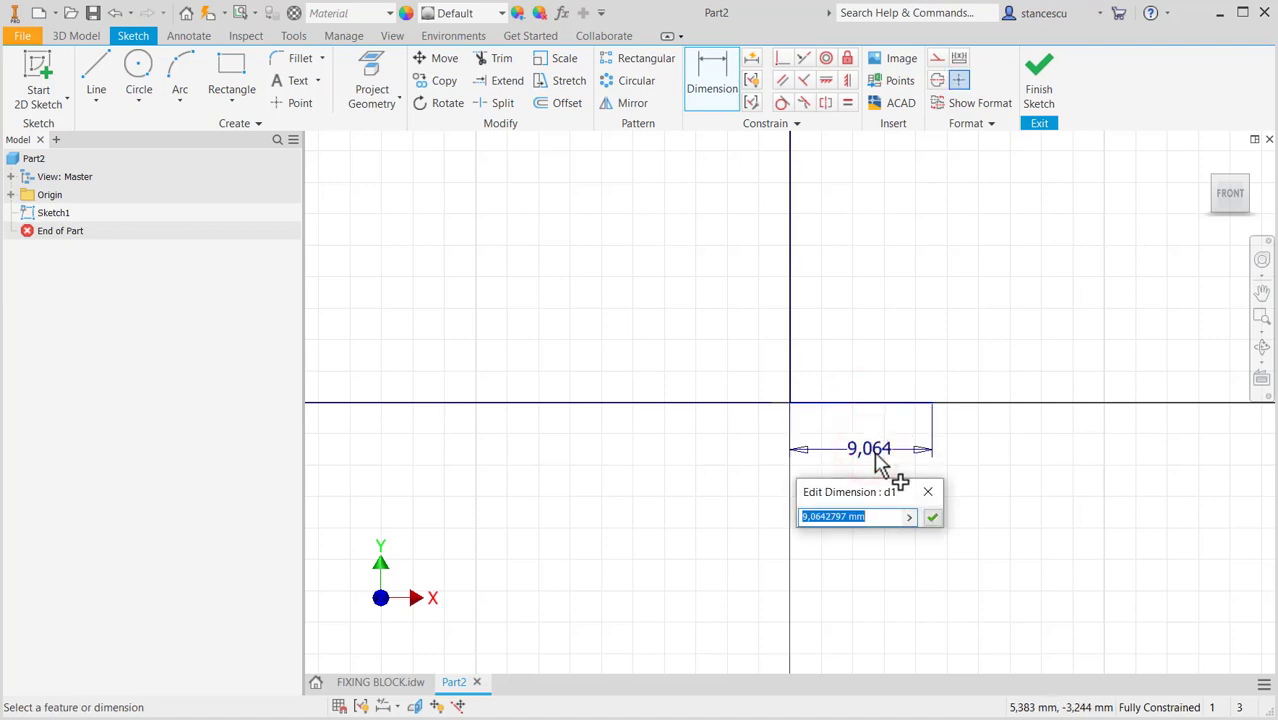
pyautogui.write('64')
pyautogui.press('Return')
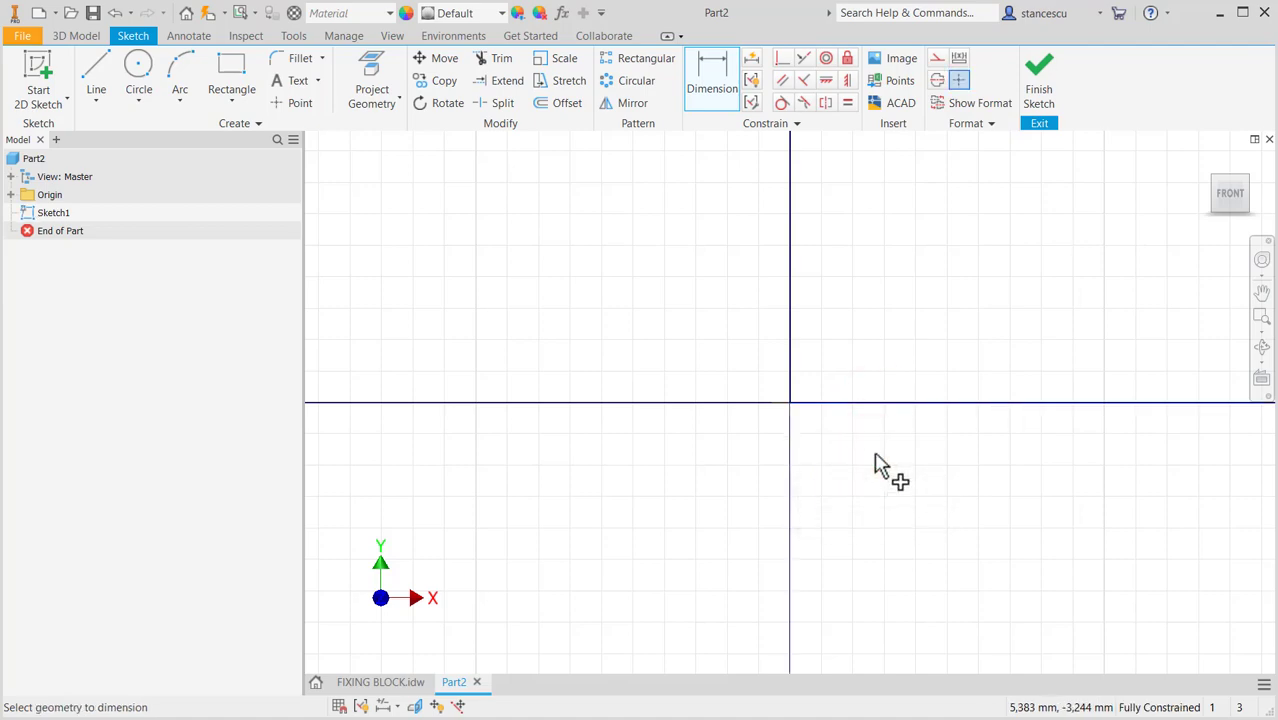
# Fit the sketch in view and move both dimensions closer to their lines.
pyautogui.press('Home')
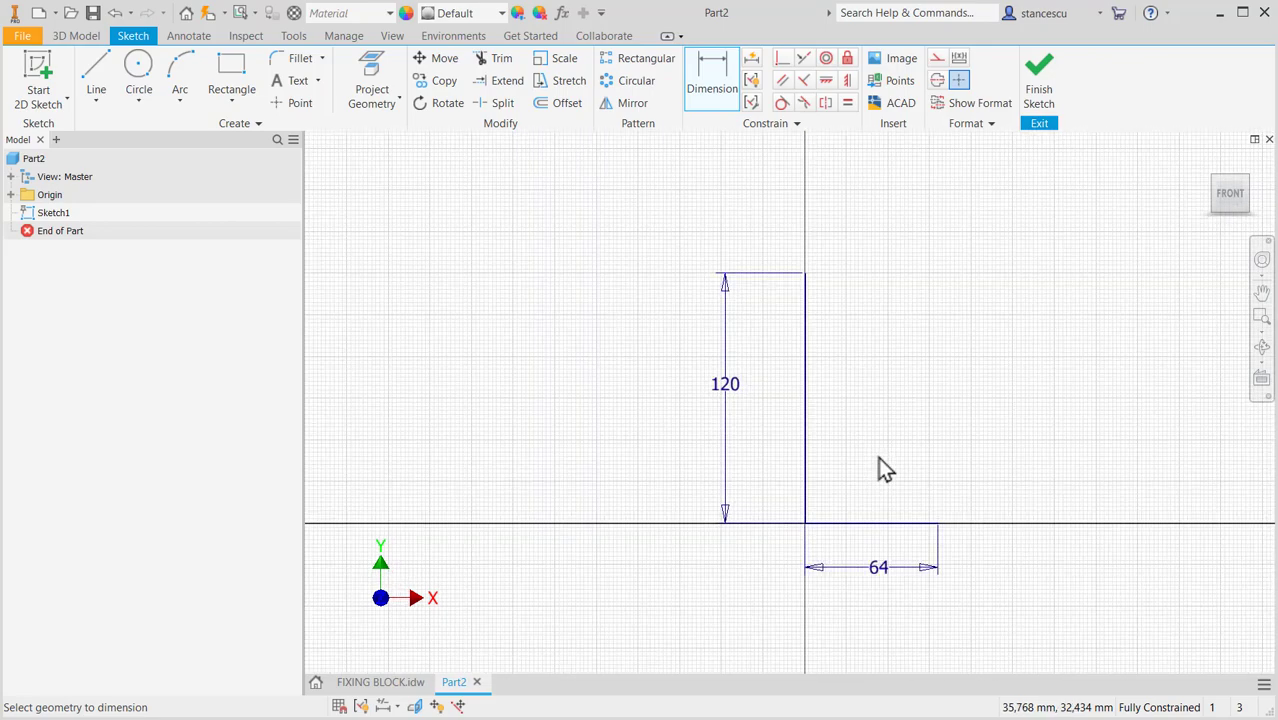
pyautogui.press('Escape')
pyautogui.moveTo(729, 384); pyautogui.dragTo(763, 397)
pyautogui.moveTo(879, 568); pyautogui.dragTo(879, 549)
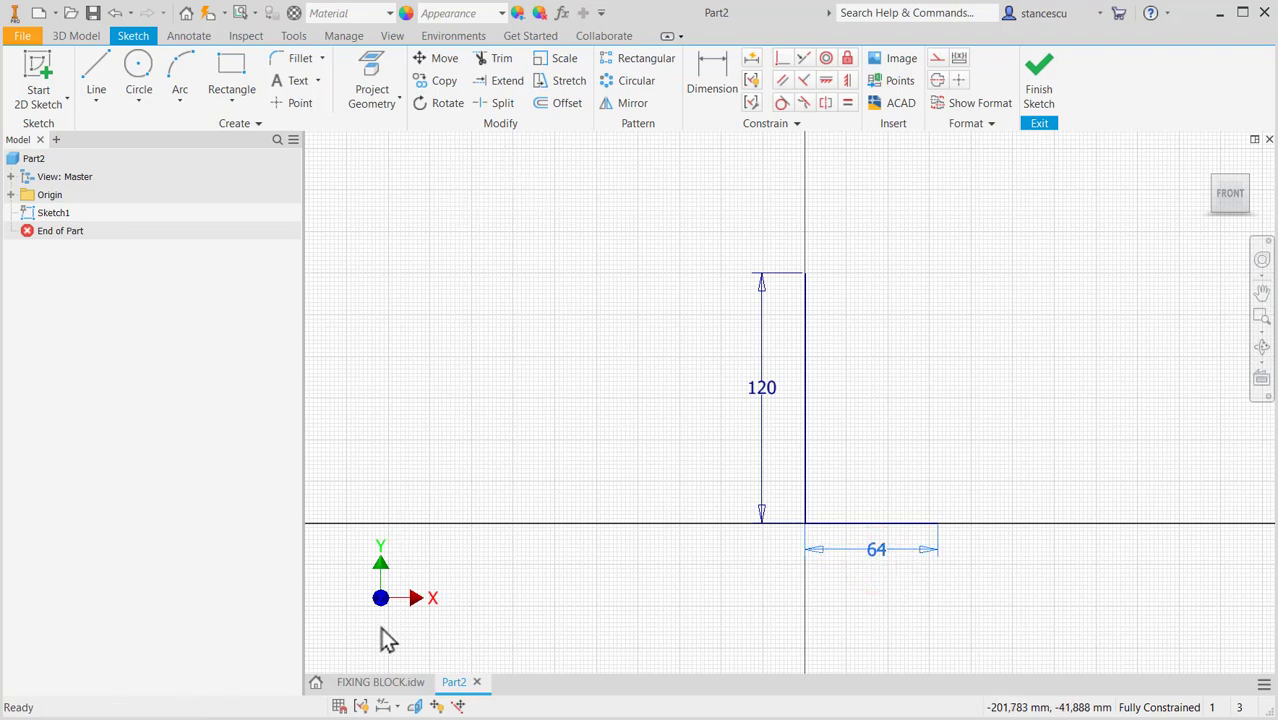
pyautogui.click(379, 682)
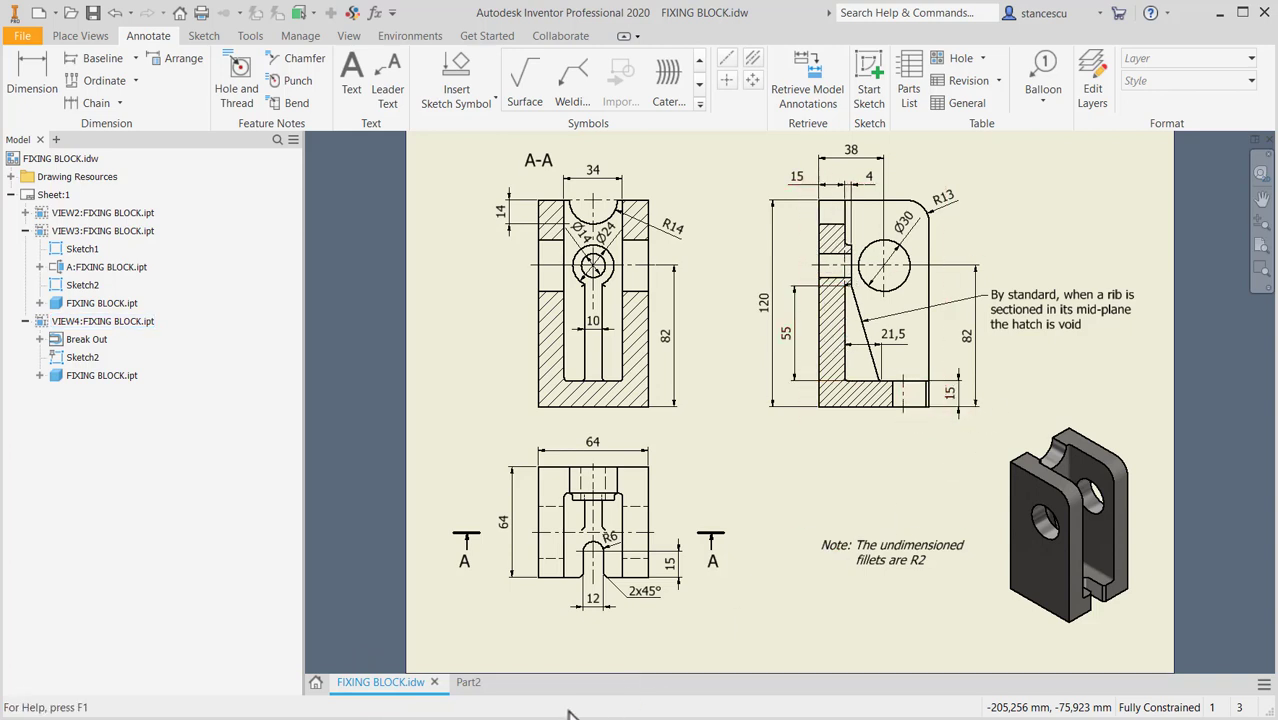
# Offset the L-shaped lines 15 mm inward.
pyautogui.click(467, 688)
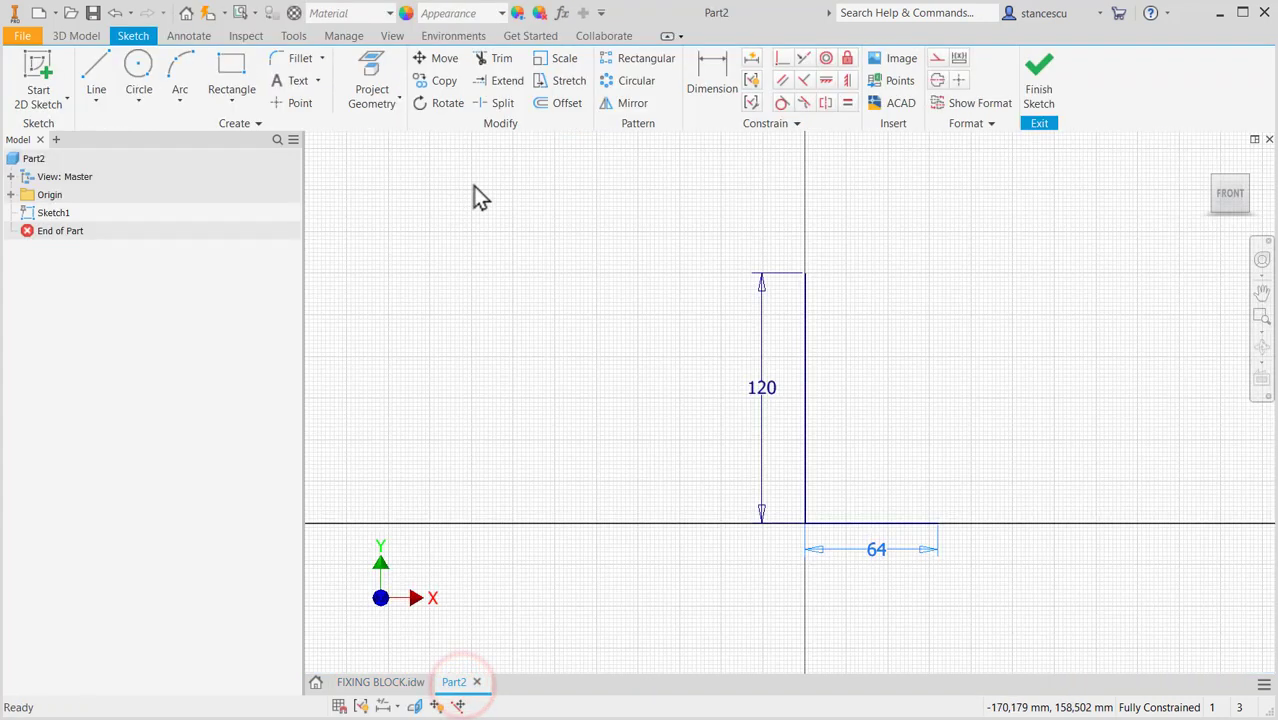
pyautogui.click(561, 104)
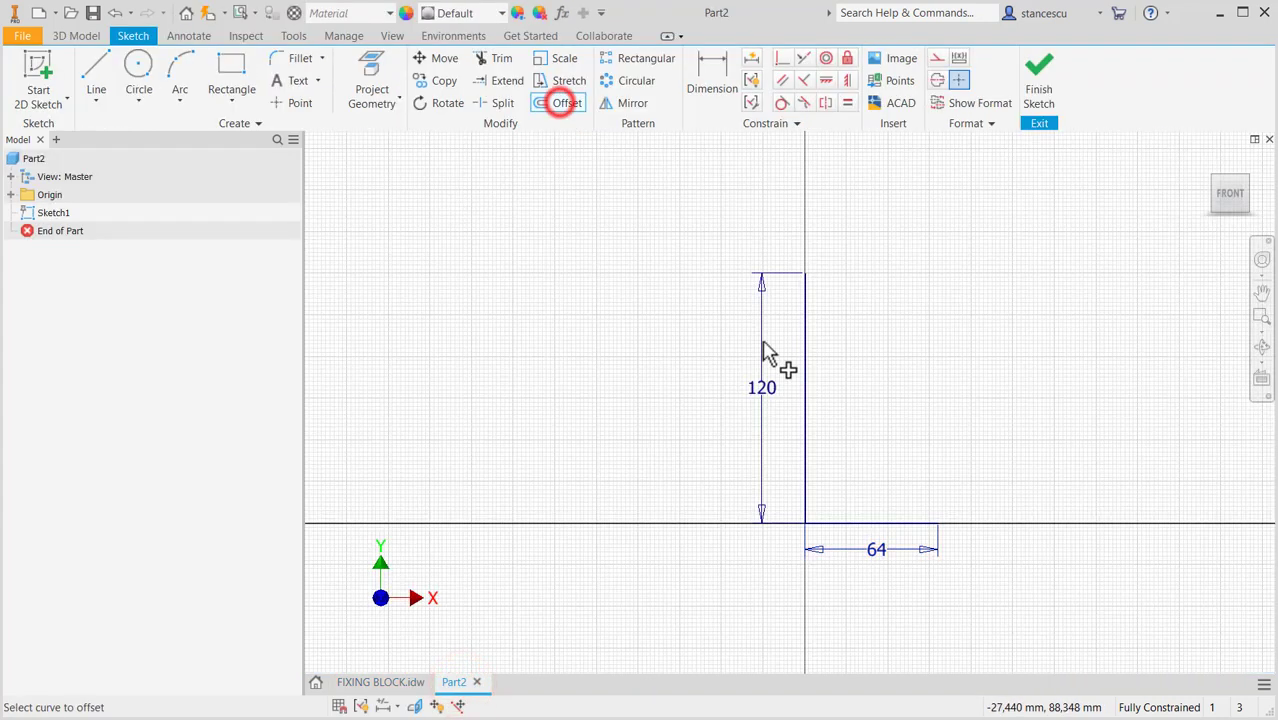
pyautogui.click(805, 369)
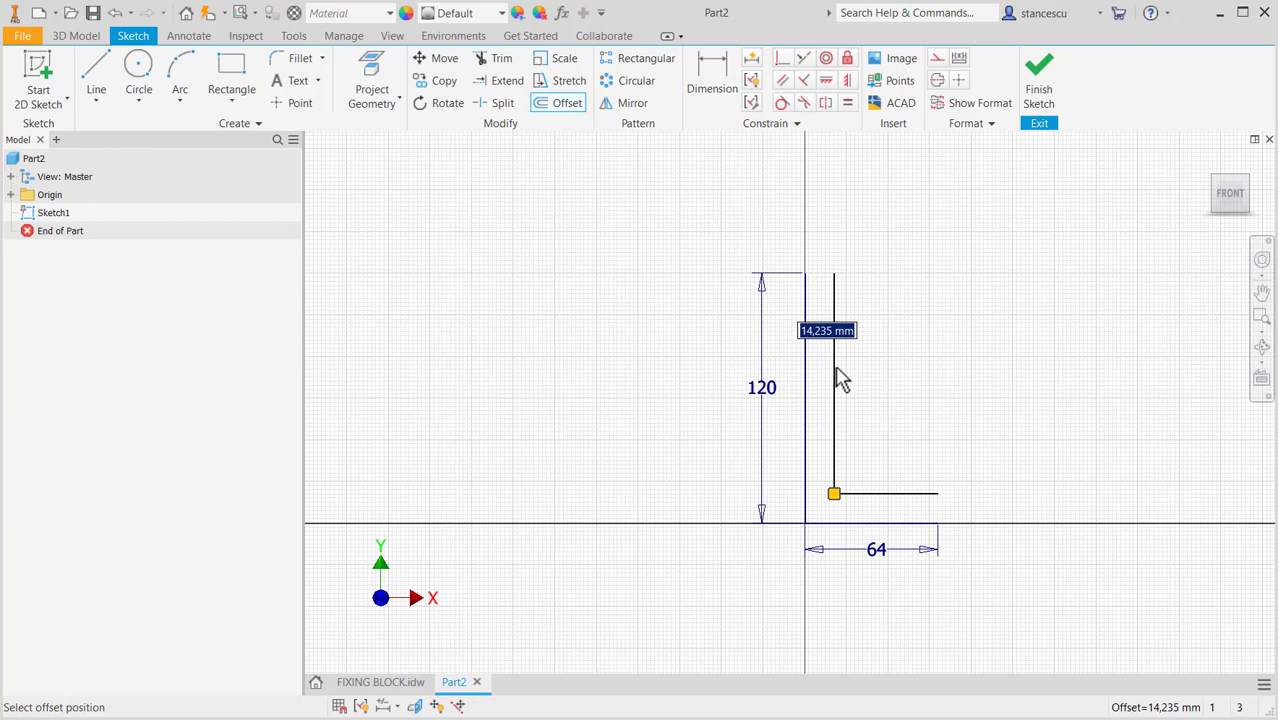
pyautogui.write('15')
pyautogui.press('Return')
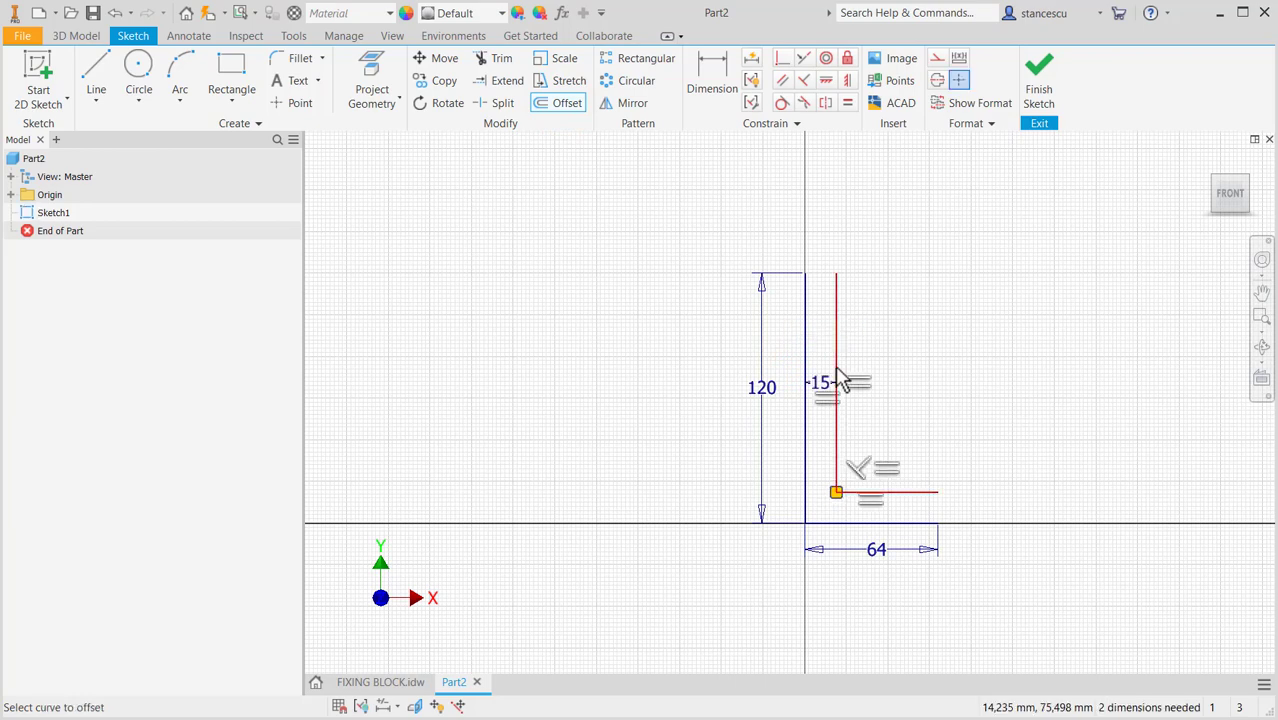
# Close both open ends of the L profile with lines and finish the sketch.
pyautogui.click(97, 76)
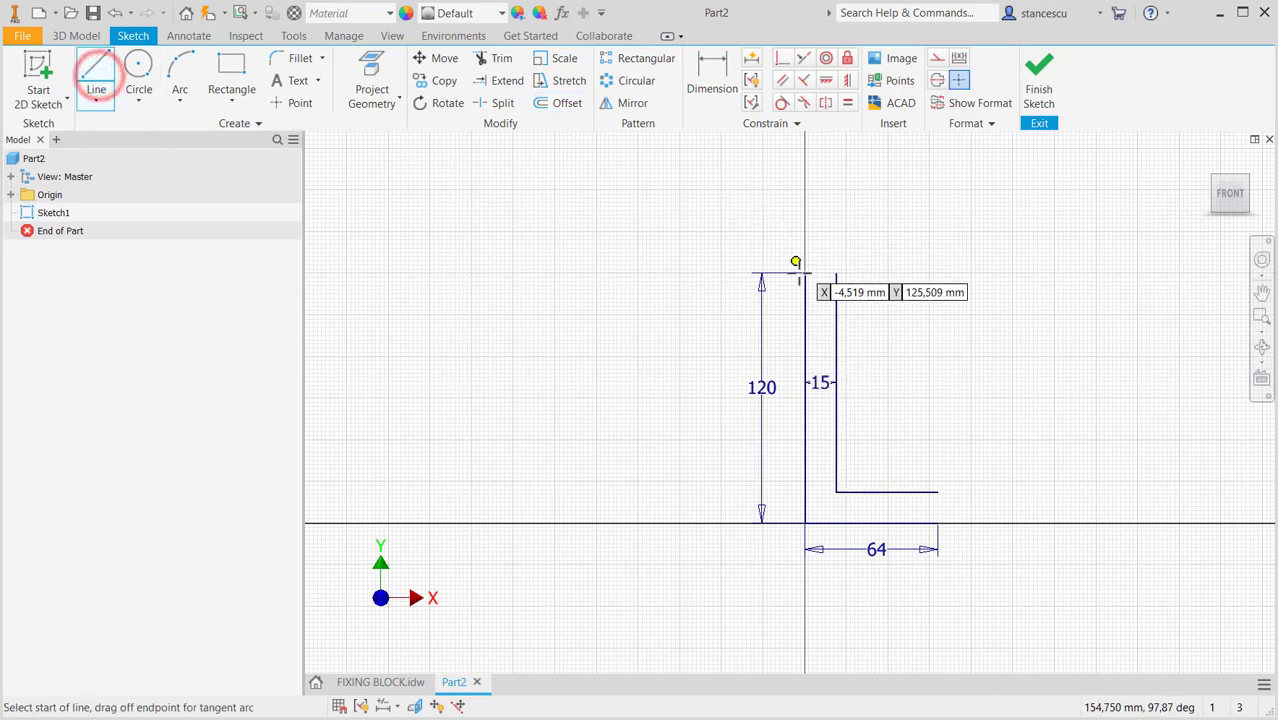
pyautogui.click(804, 271)
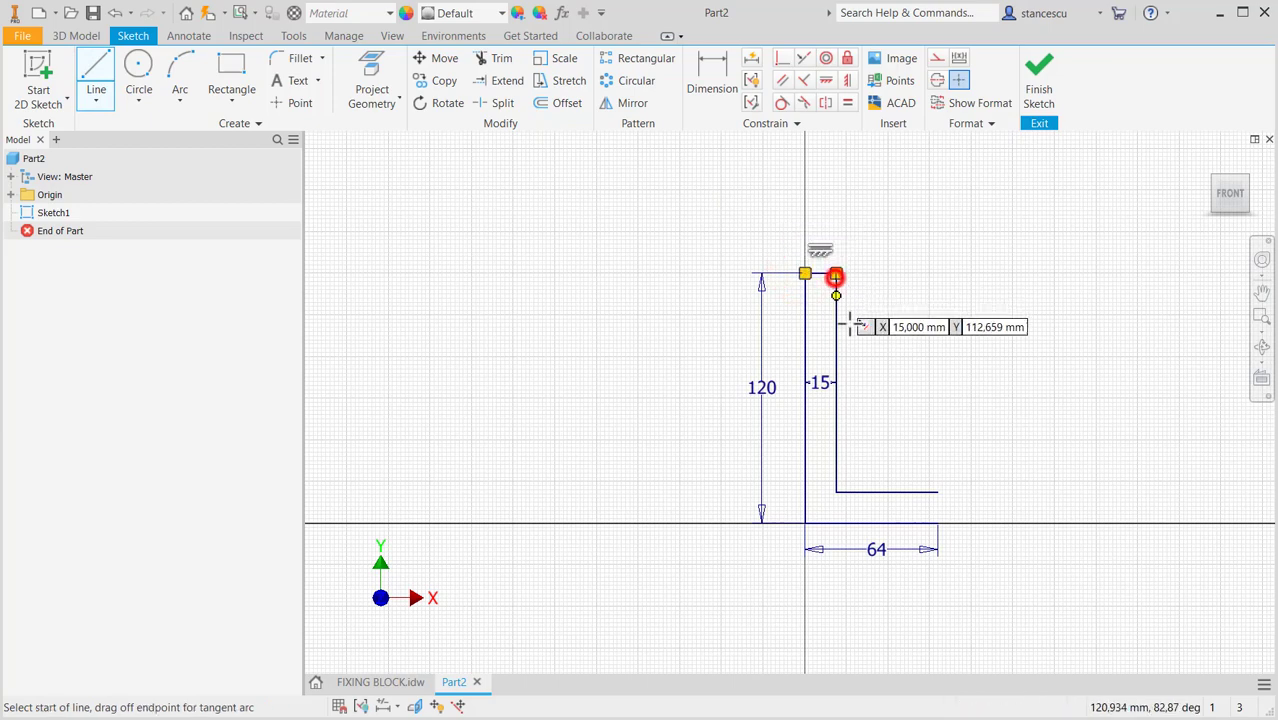
pyautogui.click(935, 494)
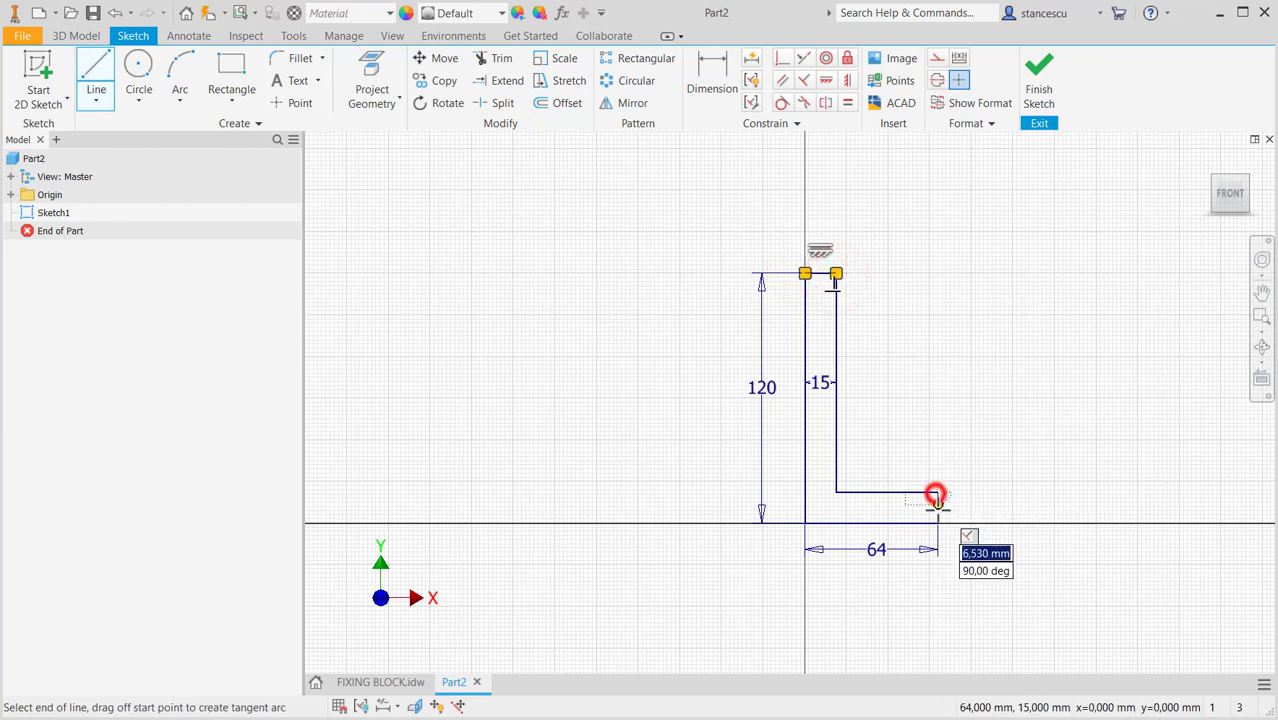
pyautogui.click(936, 523)
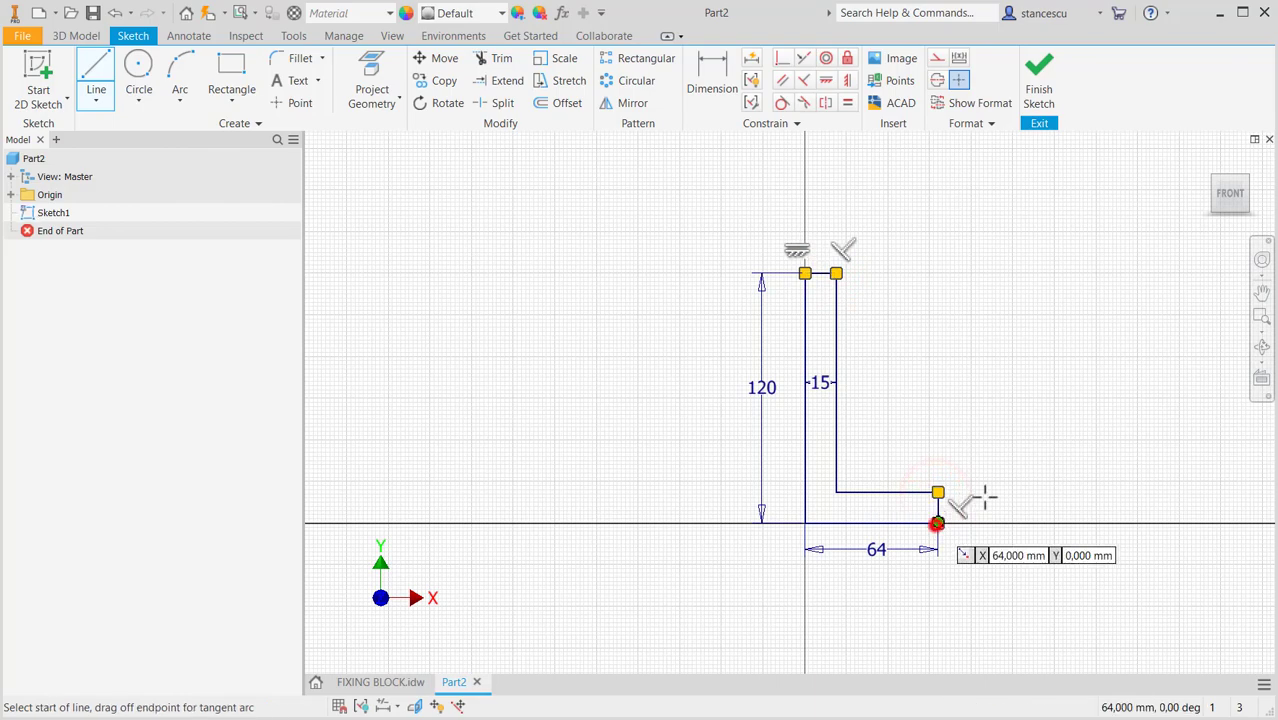
pyautogui.click(1040, 100)
pyautogui.press('F6')
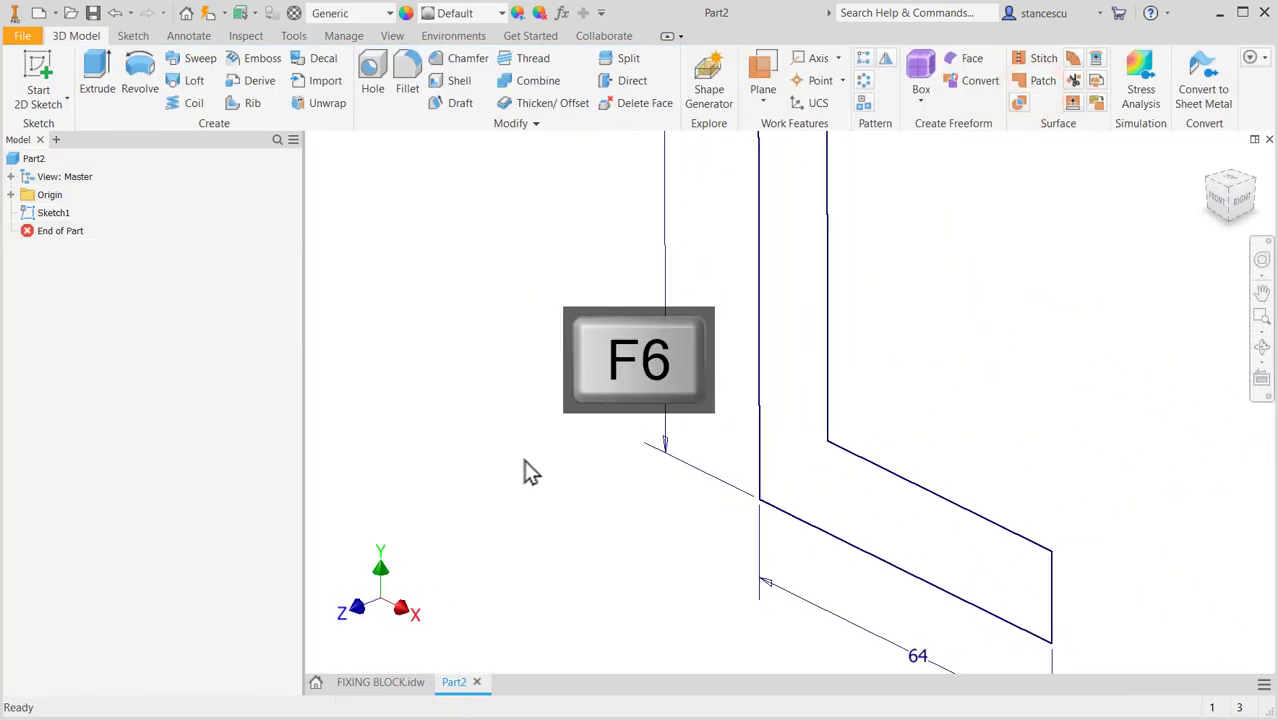
# Extrude the L-shaped profile symmetrically by 64 mm.
pyautogui.click(352, 689)
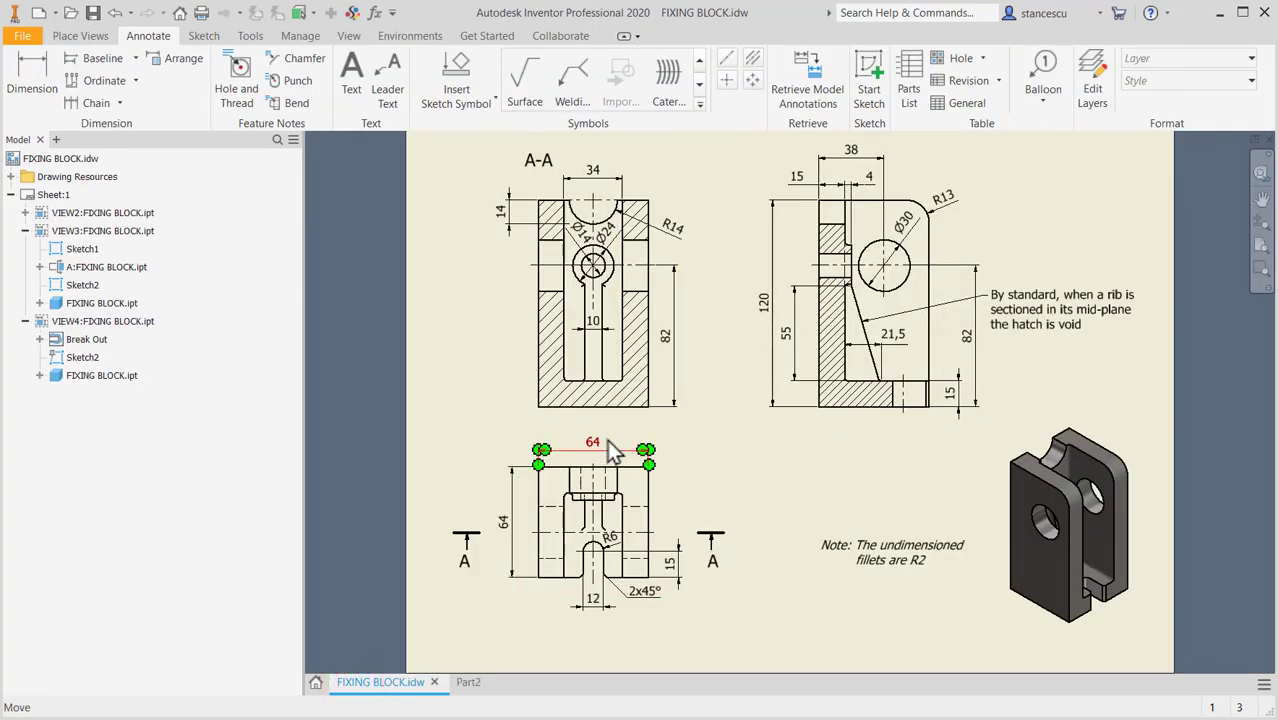
pyautogui.click(463, 684)
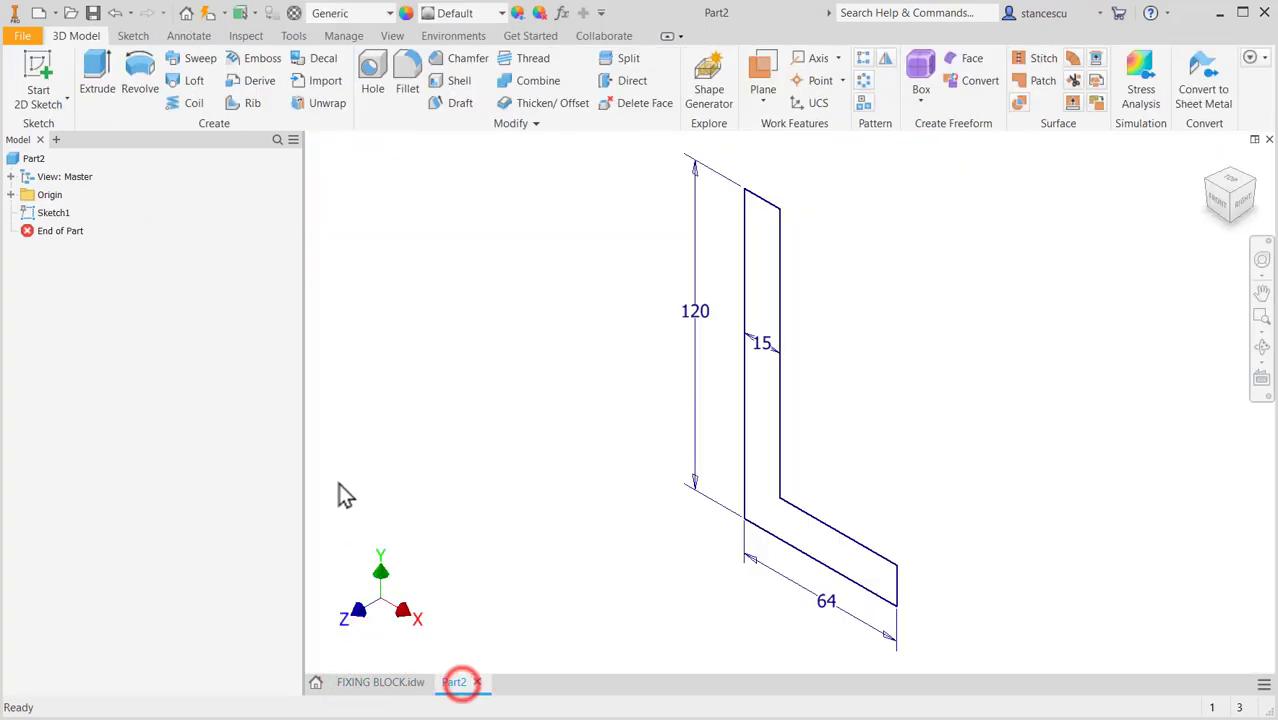
pyautogui.click(93, 72)
pyautogui.click(473, 207)
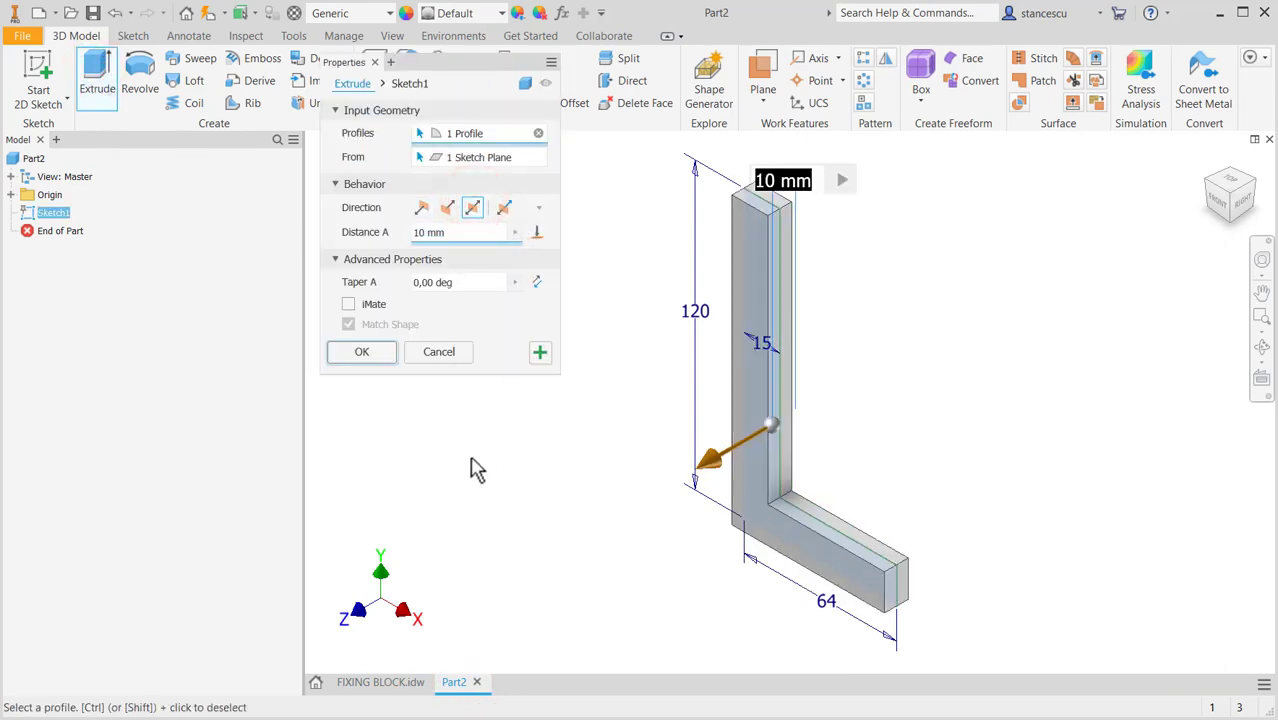
pyautogui.write('64')
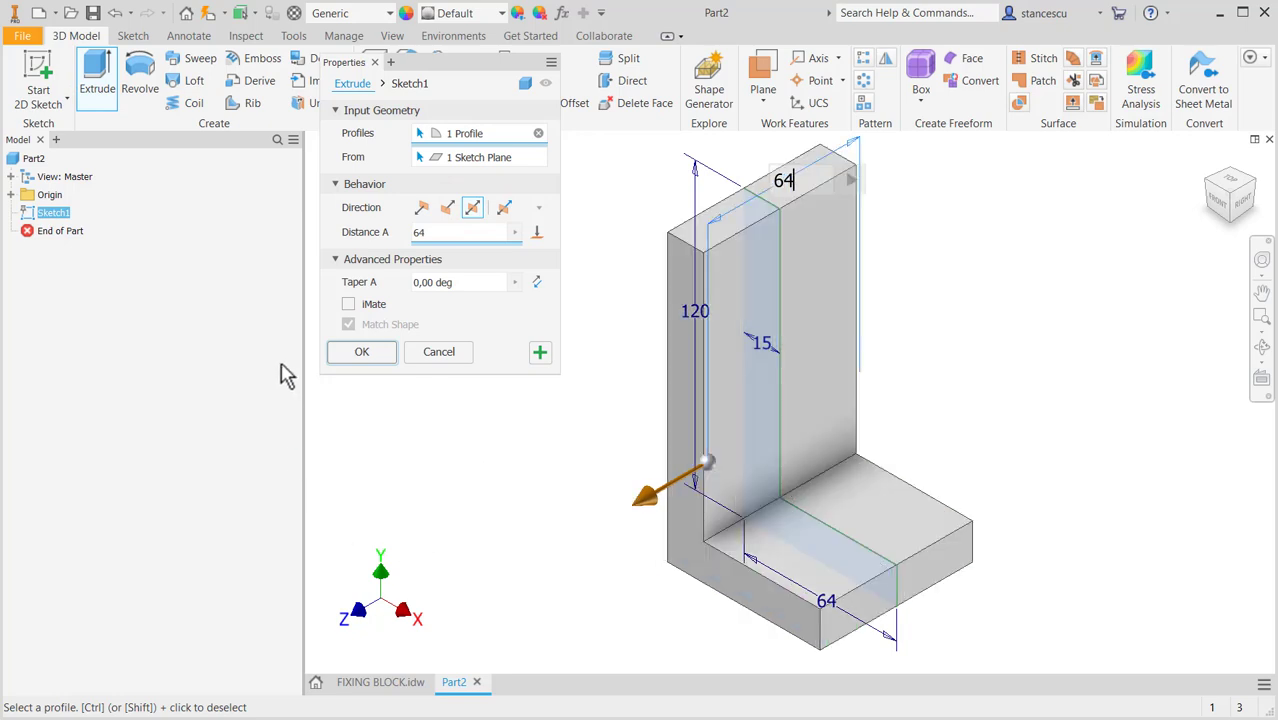
pyautogui.click(362, 352)
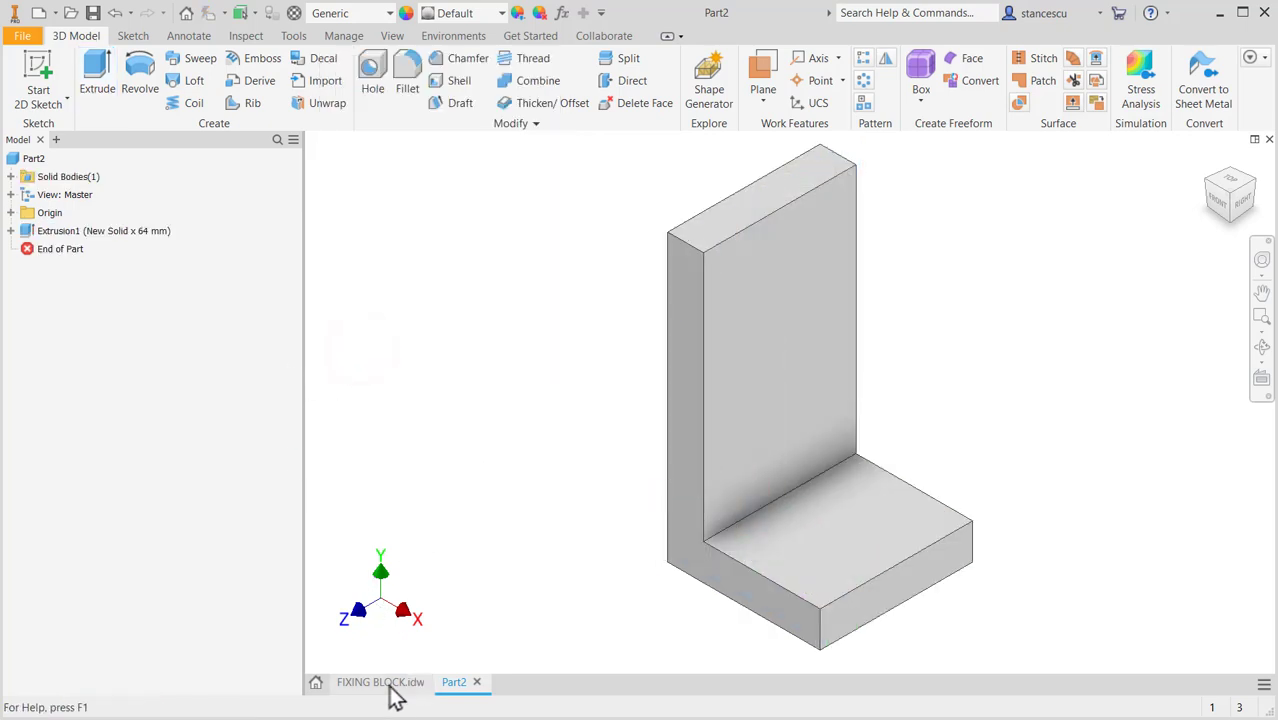
pyautogui.click(385, 684)
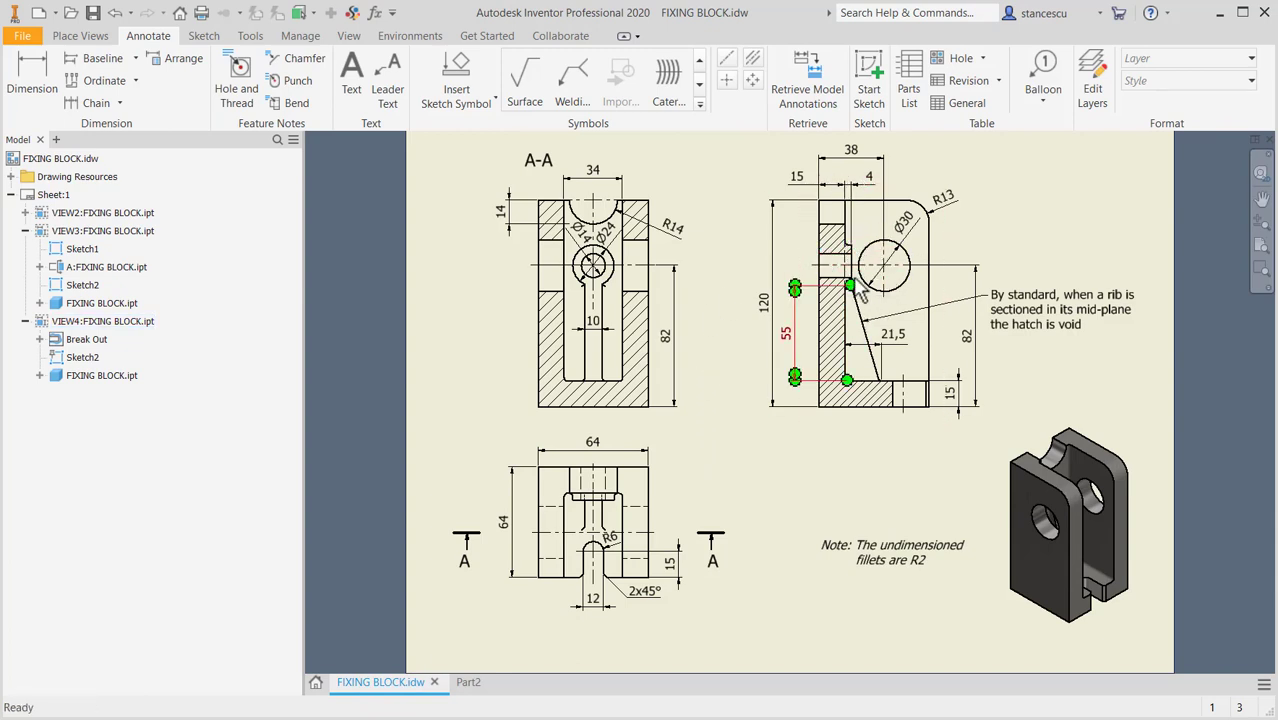
pyautogui.scroll(3, 572, 264)
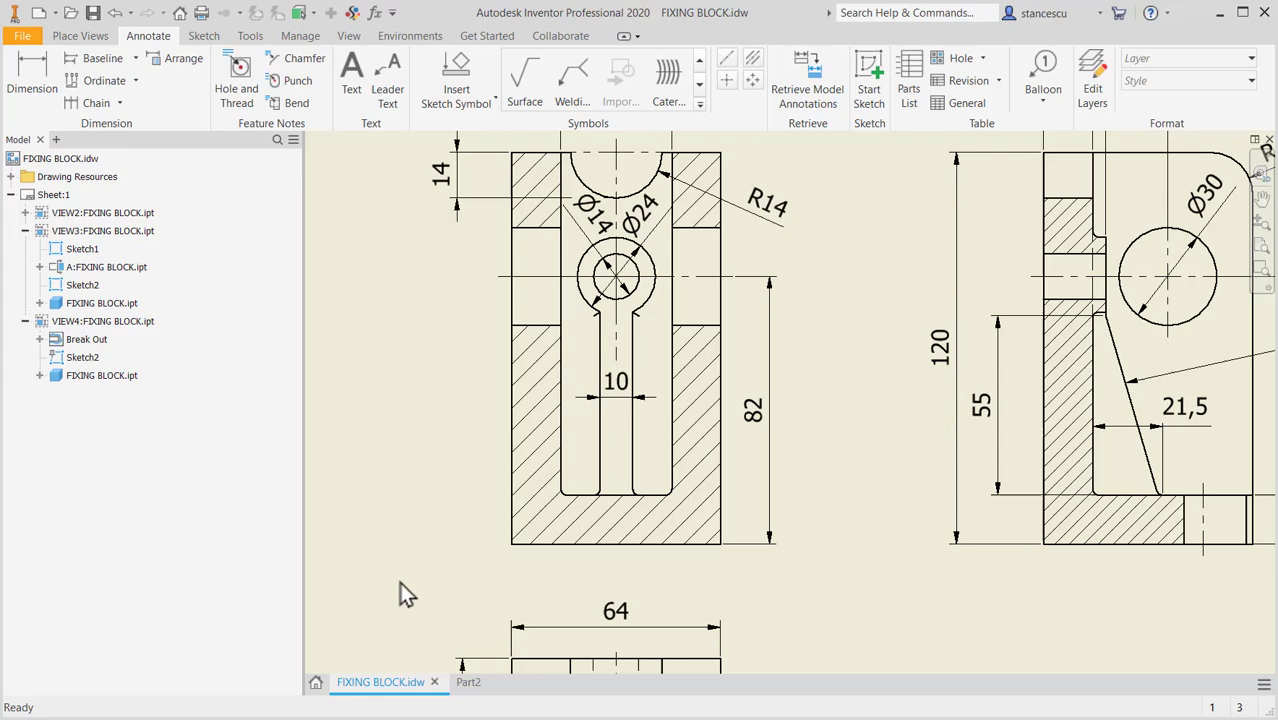
# Sketch a 24 mm diameter circle on the upright's inner face.
pyautogui.click(472, 681)
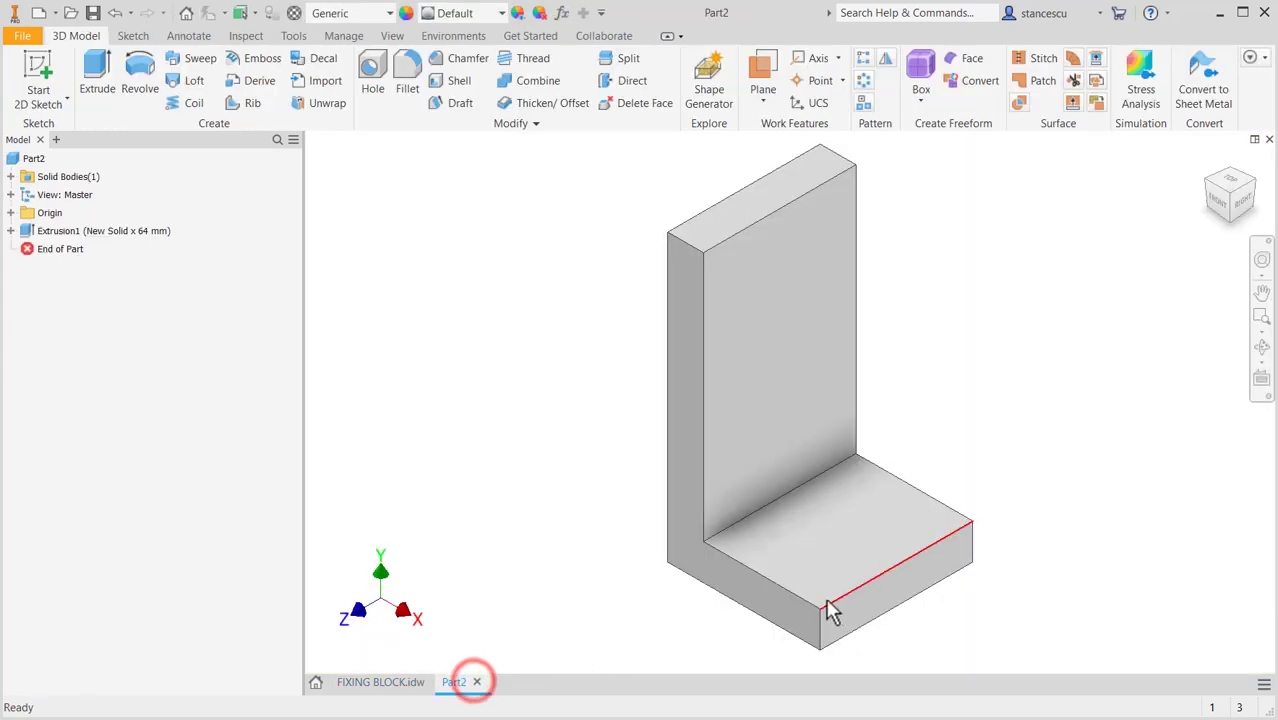
pyautogui.click(805, 342)
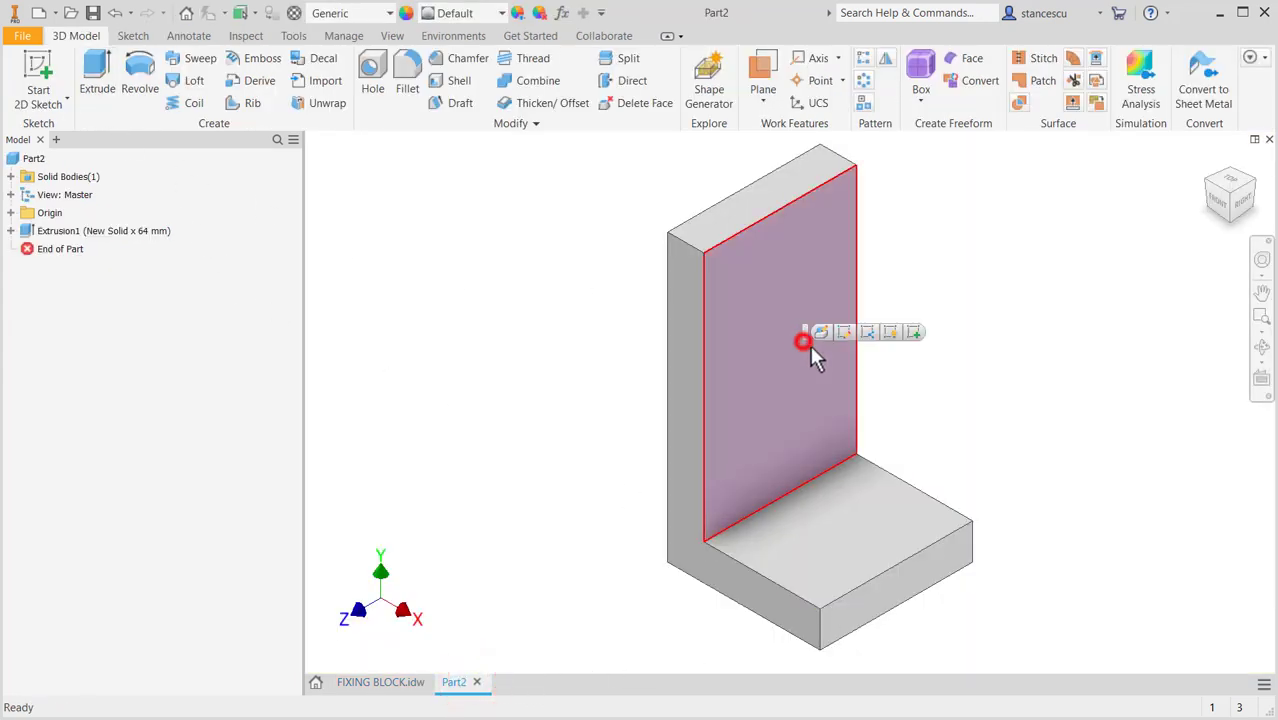
pyautogui.click(912, 336)
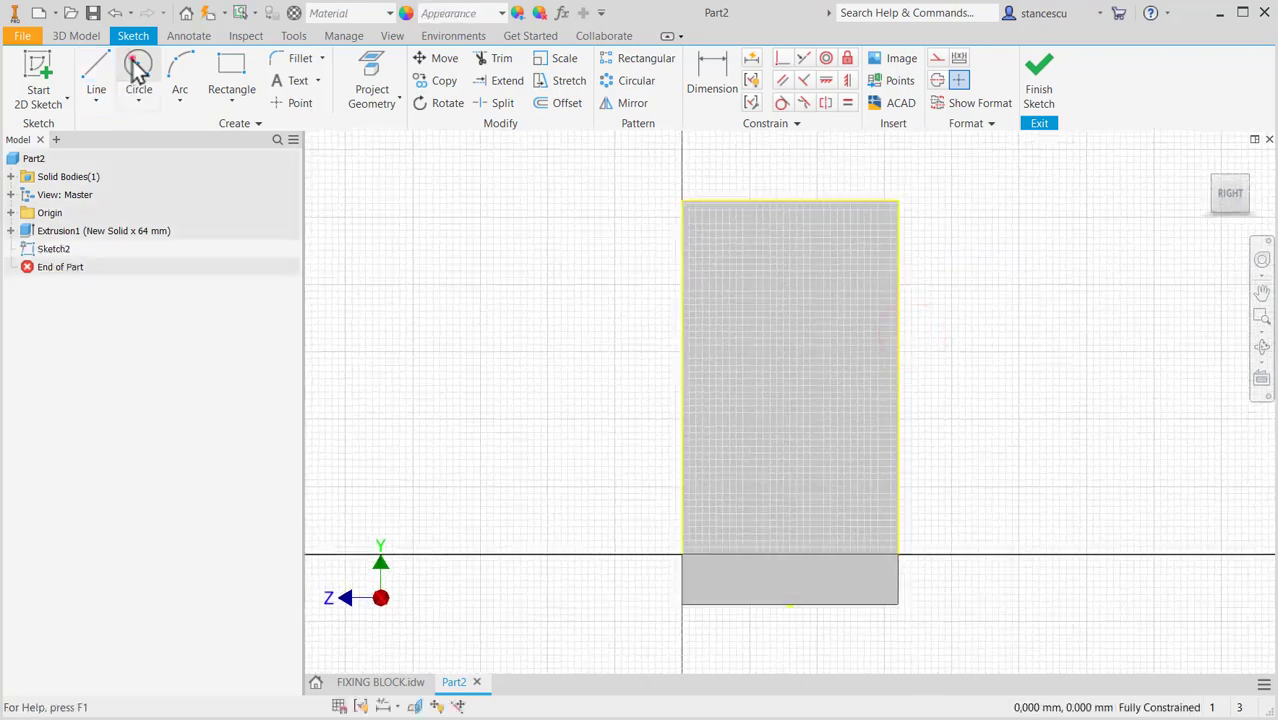
pyautogui.click(138, 66)
pyautogui.click(790, 287)
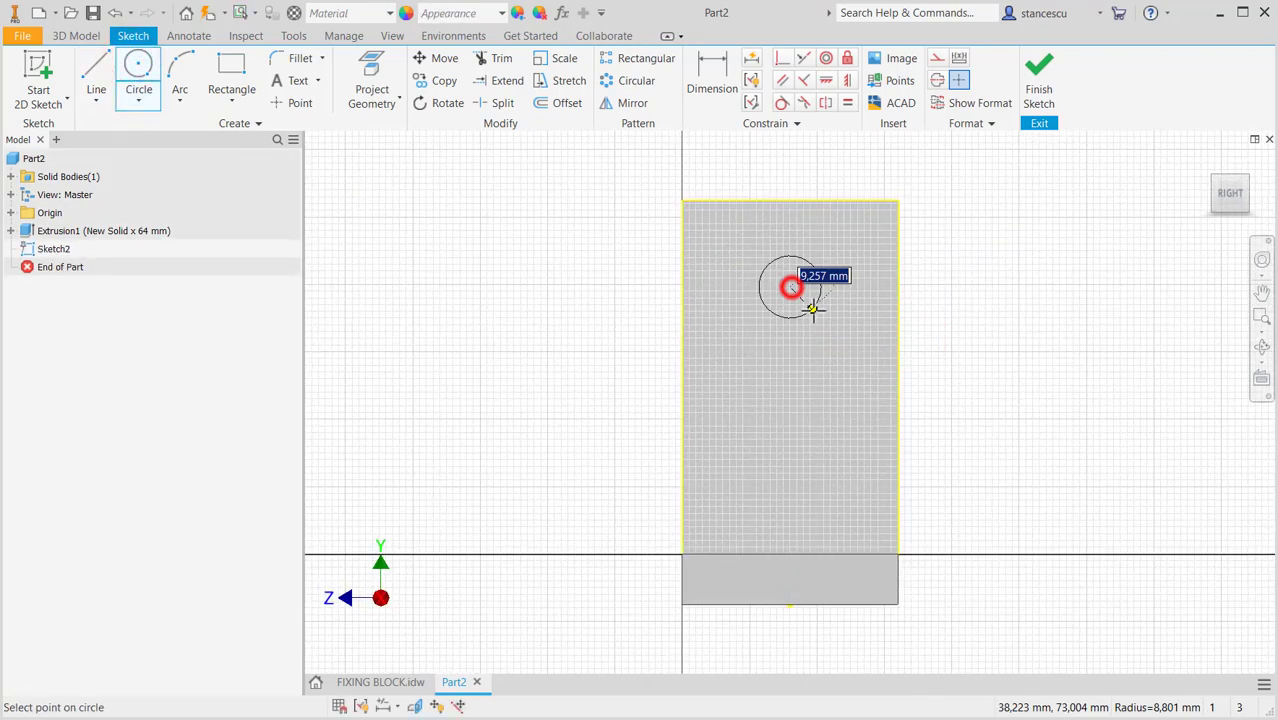
pyautogui.rightClick(815, 313)
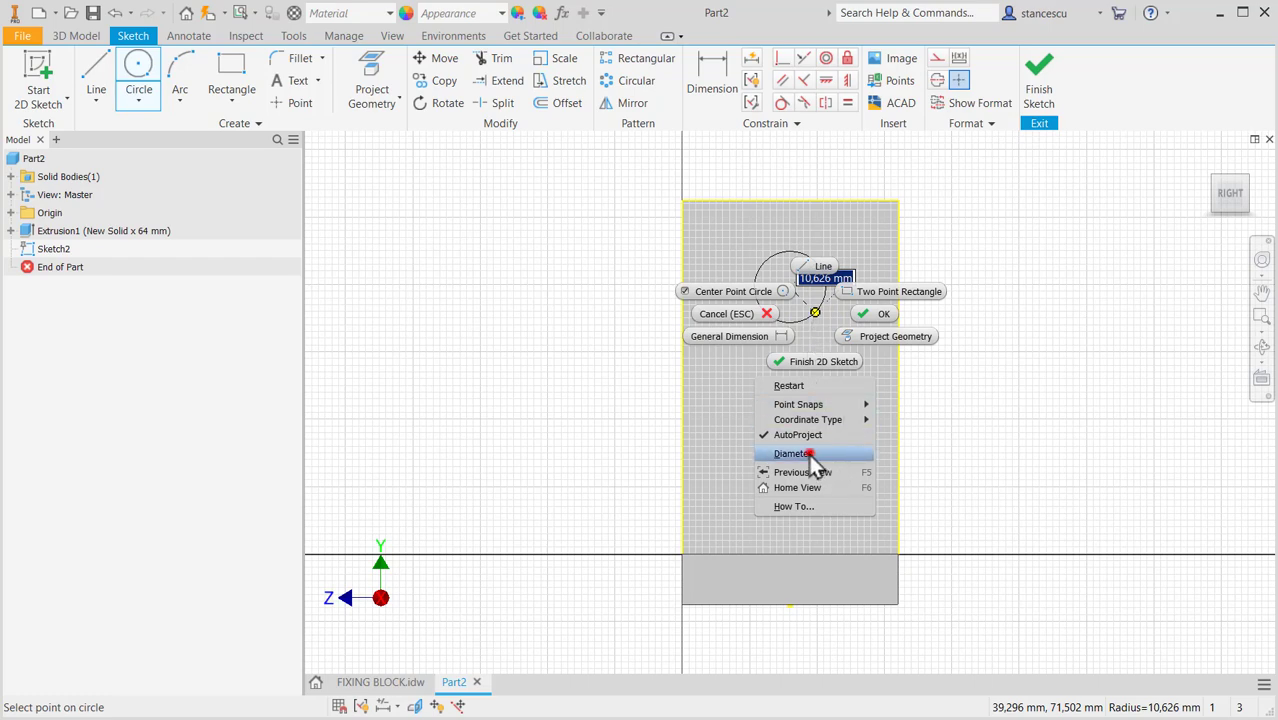
pyautogui.click(808, 452)
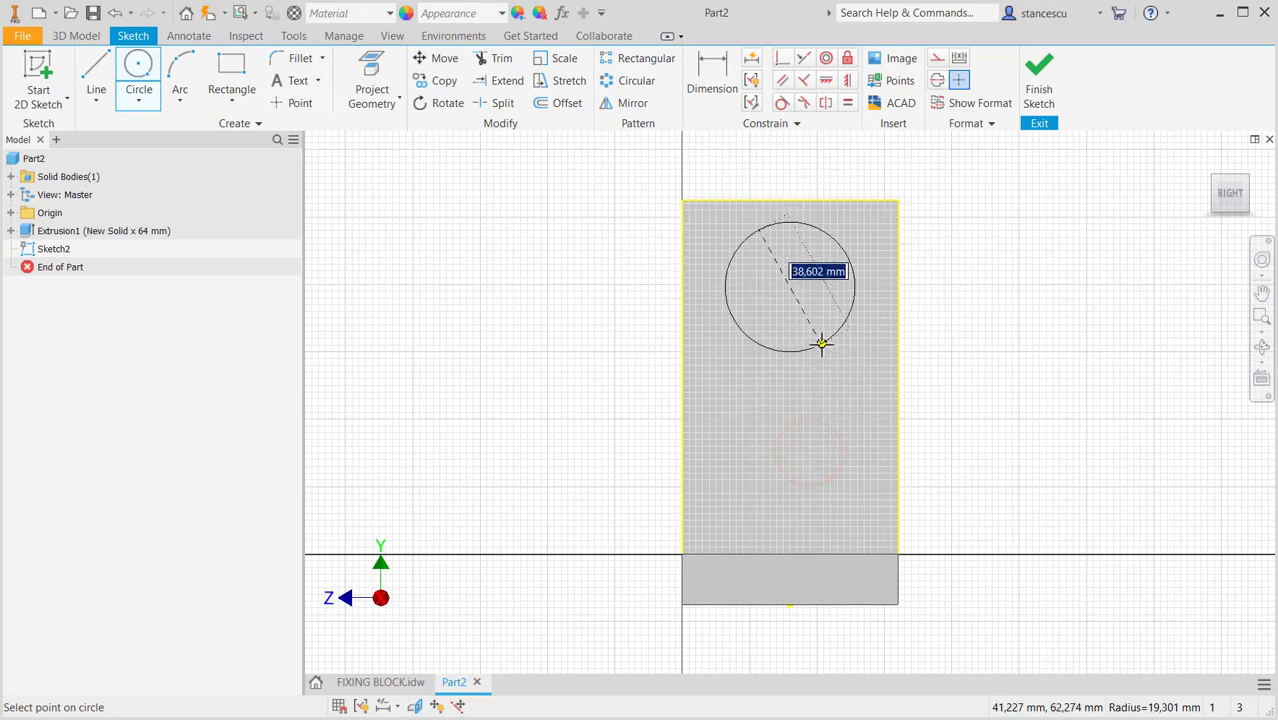
pyautogui.press('Return')
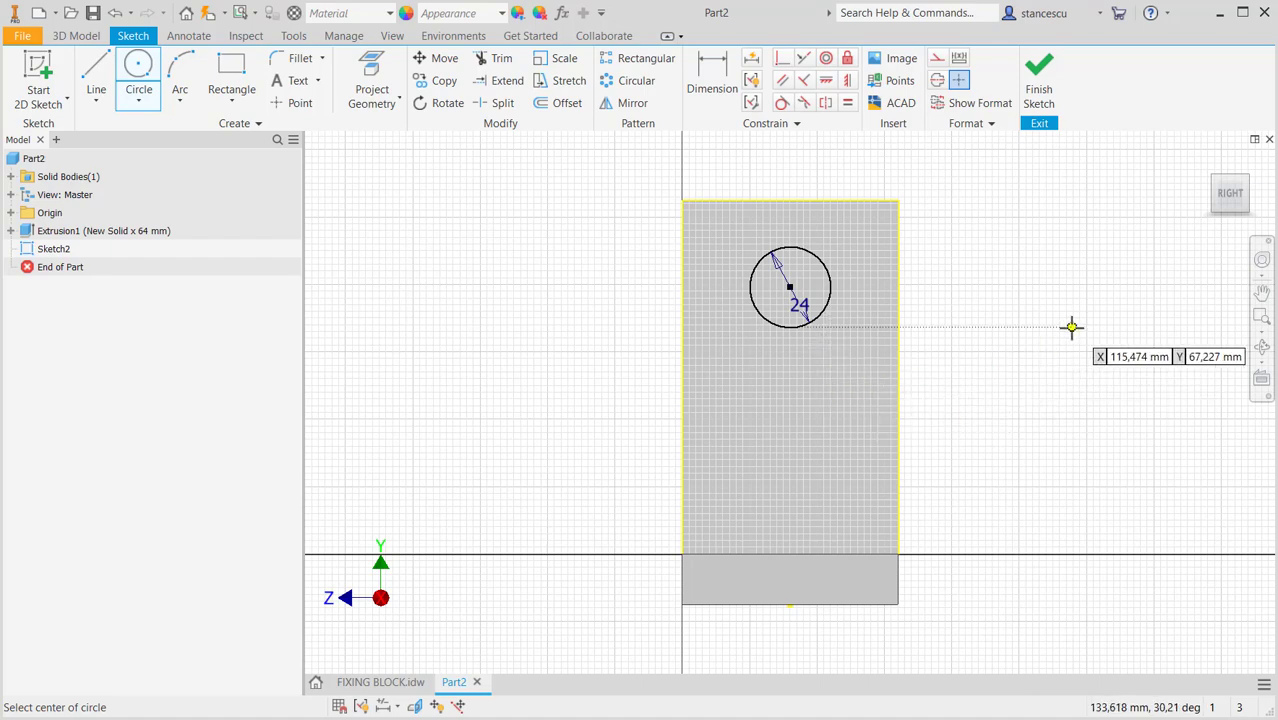
# Align the circle centre vertically with the base edge midpoint and place it 82 mm above the base.
pyautogui.click(845, 81)
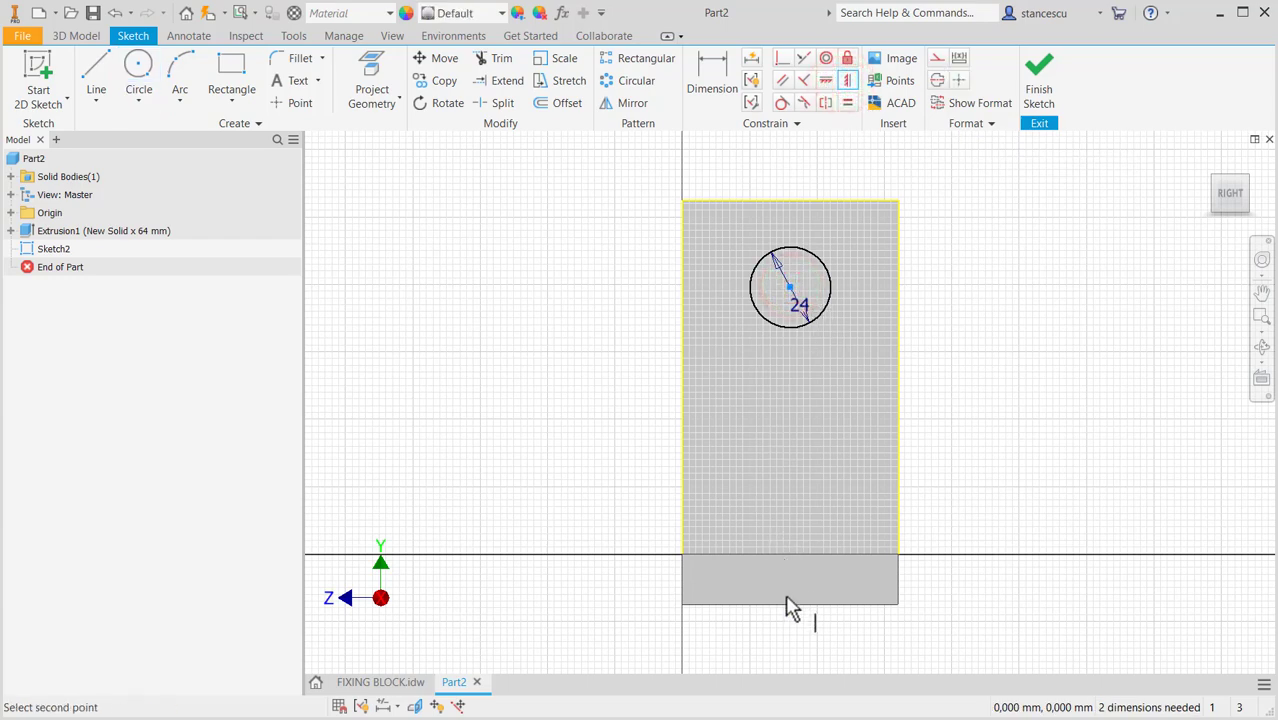
pyautogui.press('F7')
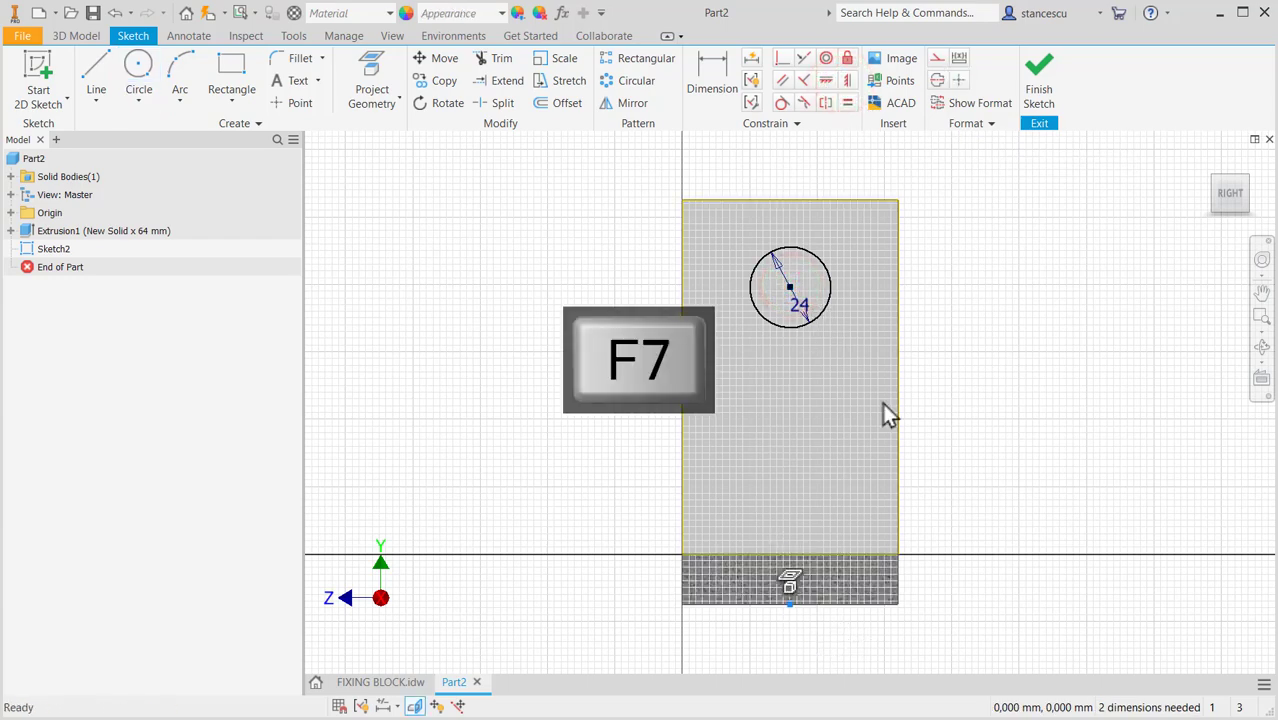
pyautogui.click(846, 81)
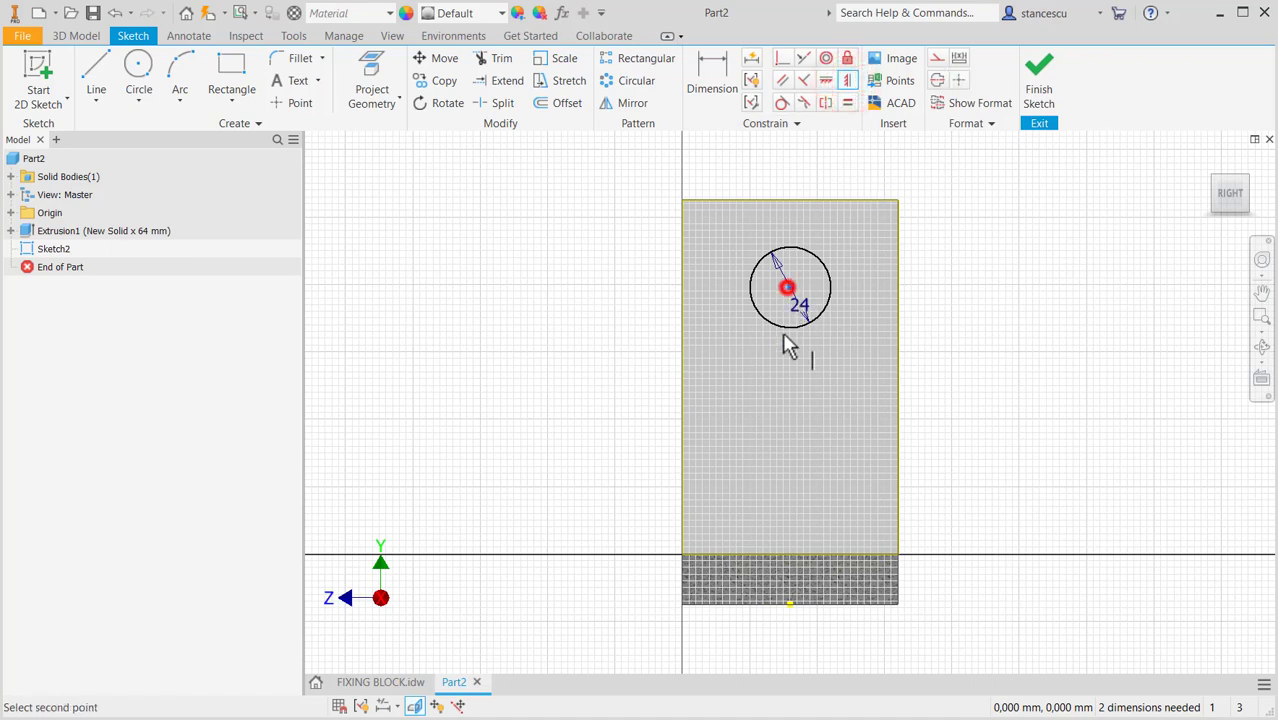
pyautogui.click(790, 605)
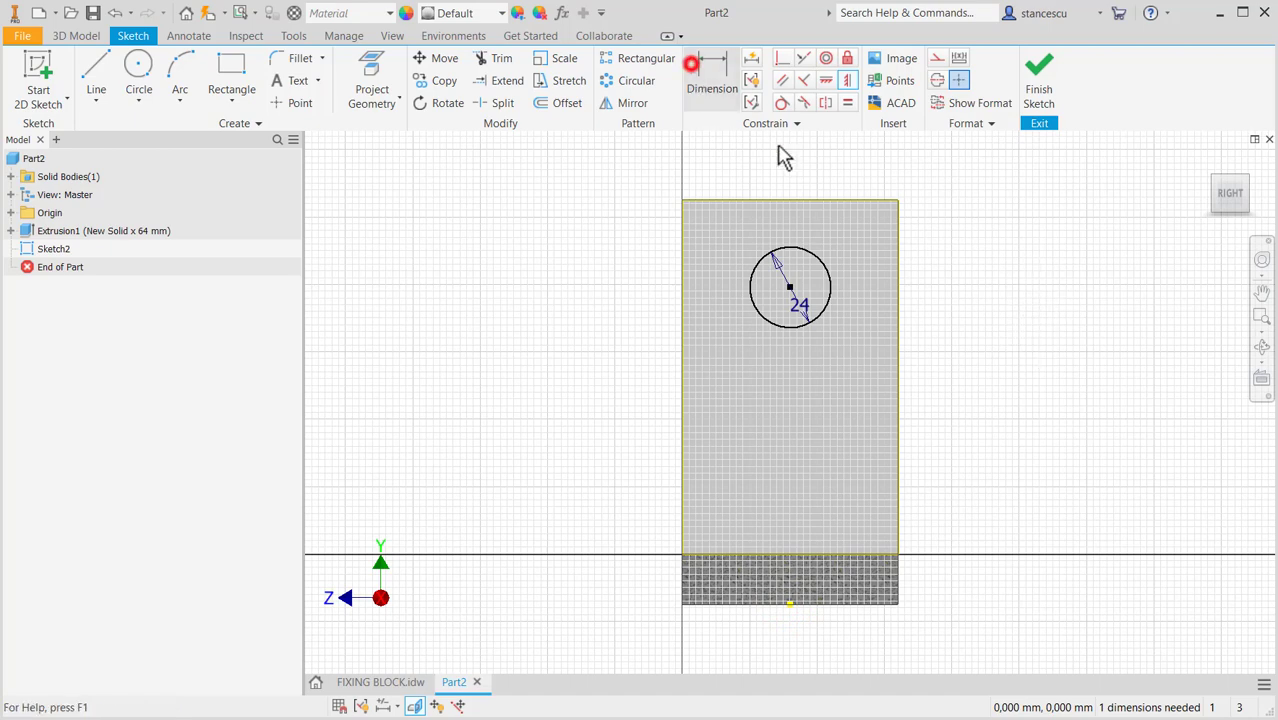
pyautogui.click(828, 264)
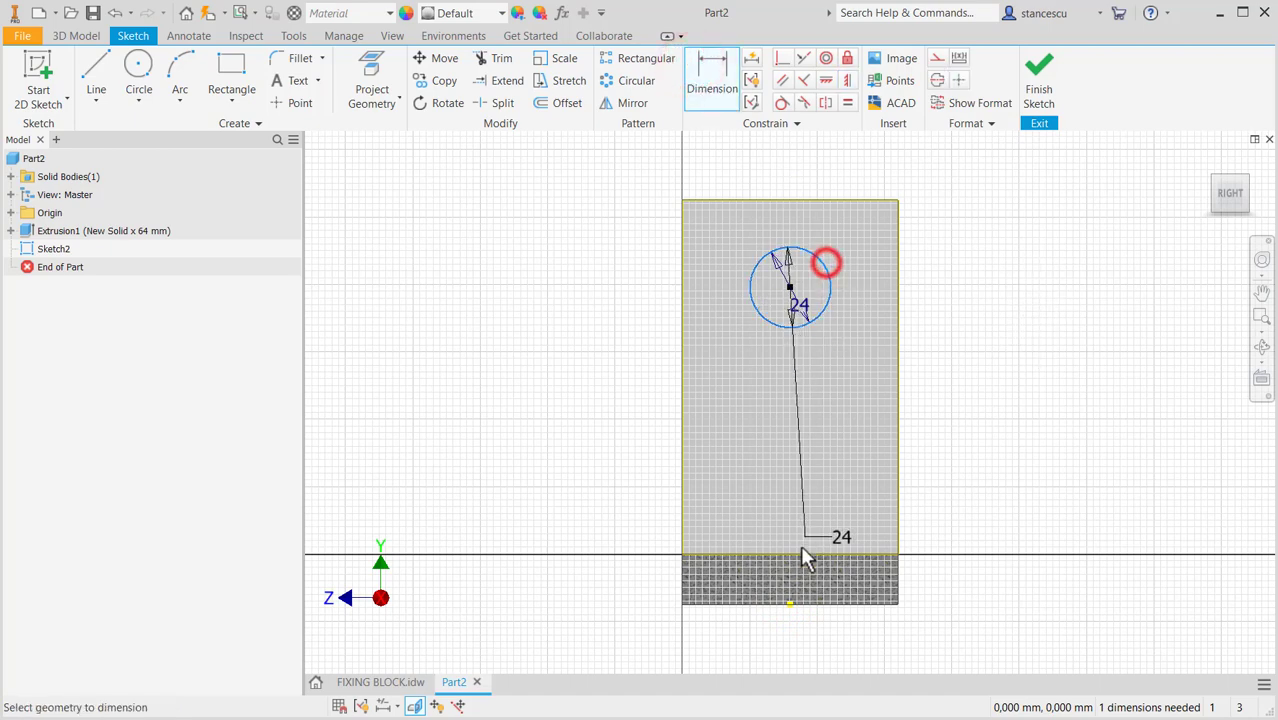
pyautogui.click(793, 605)
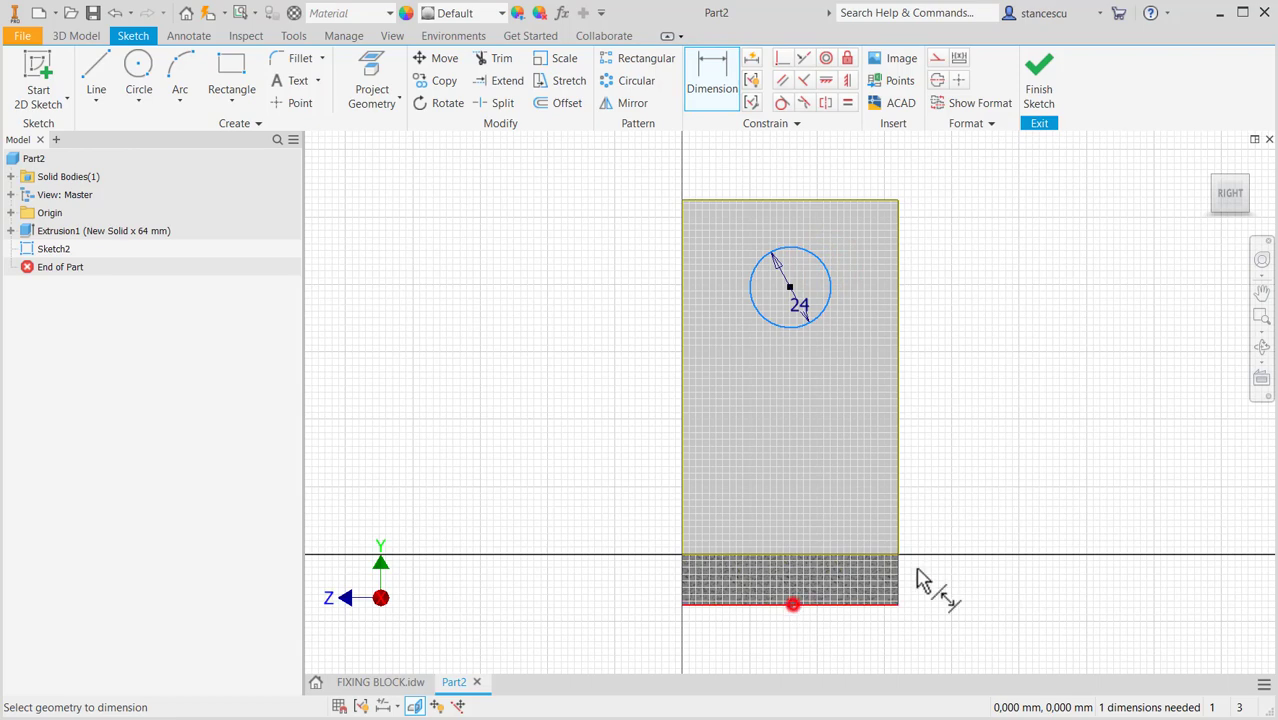
pyautogui.click(1024, 432)
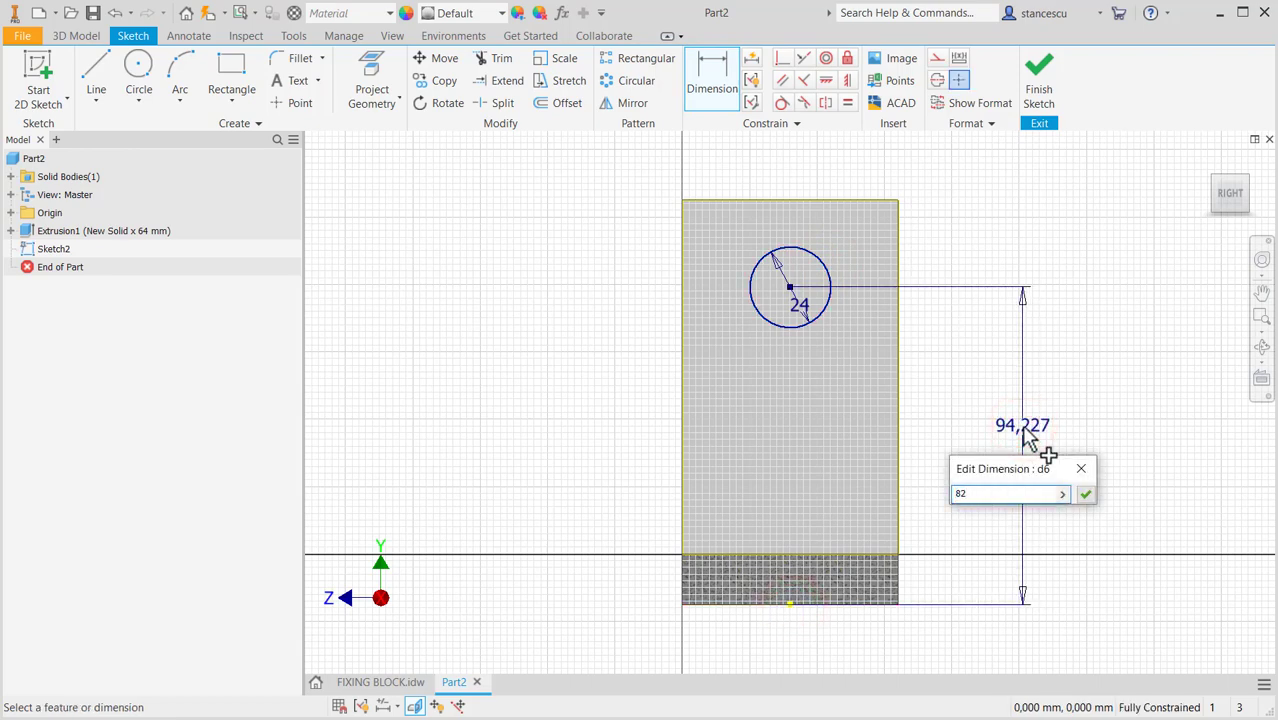
pyautogui.press('Return')
# Finish the circle sketch and check section A-A on the FIXING BLOCK drawing.
pyautogui.click(1046, 100)
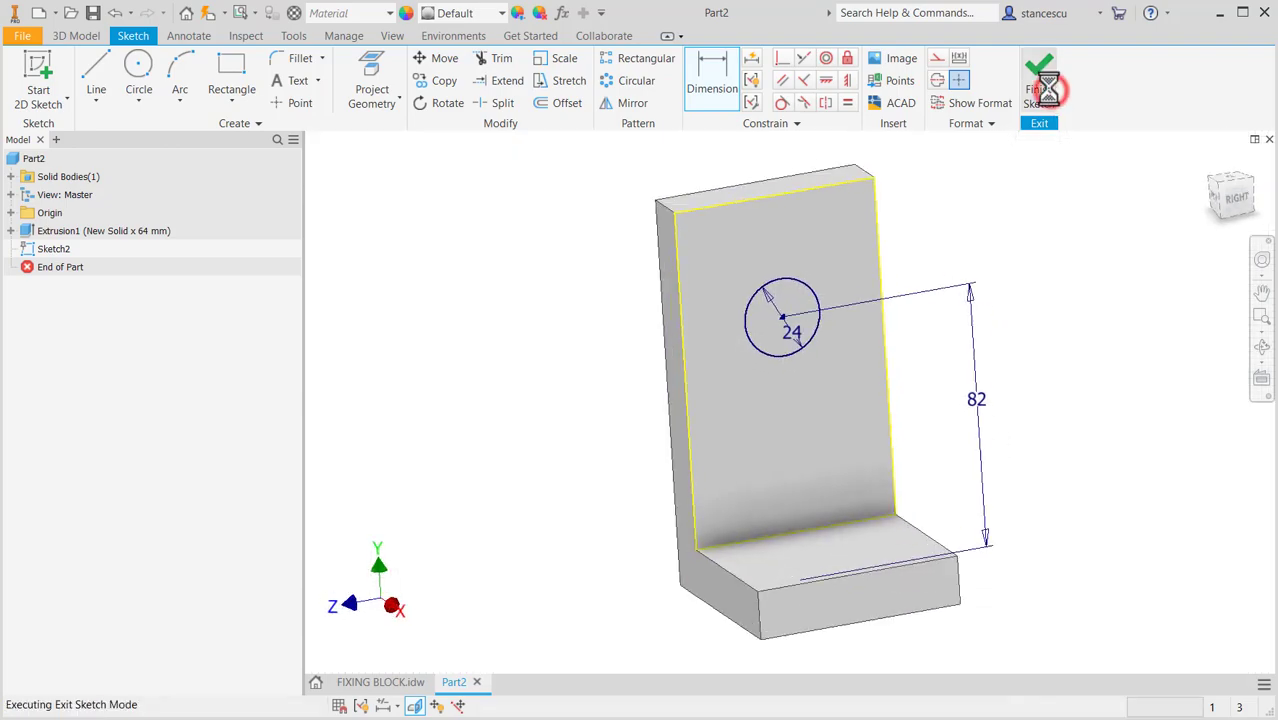
pyautogui.click(405, 686)
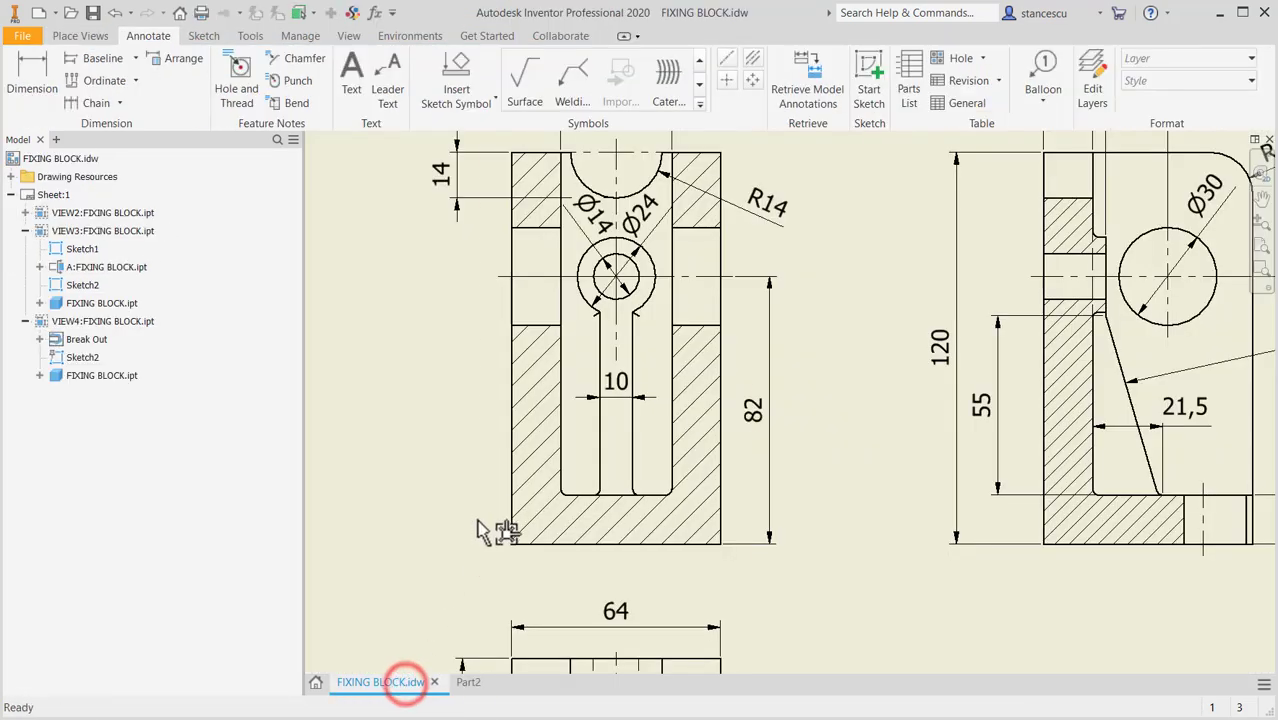
pyautogui.moveTo(1141, 313); pyautogui.dragTo(1091, 508, button='middle')
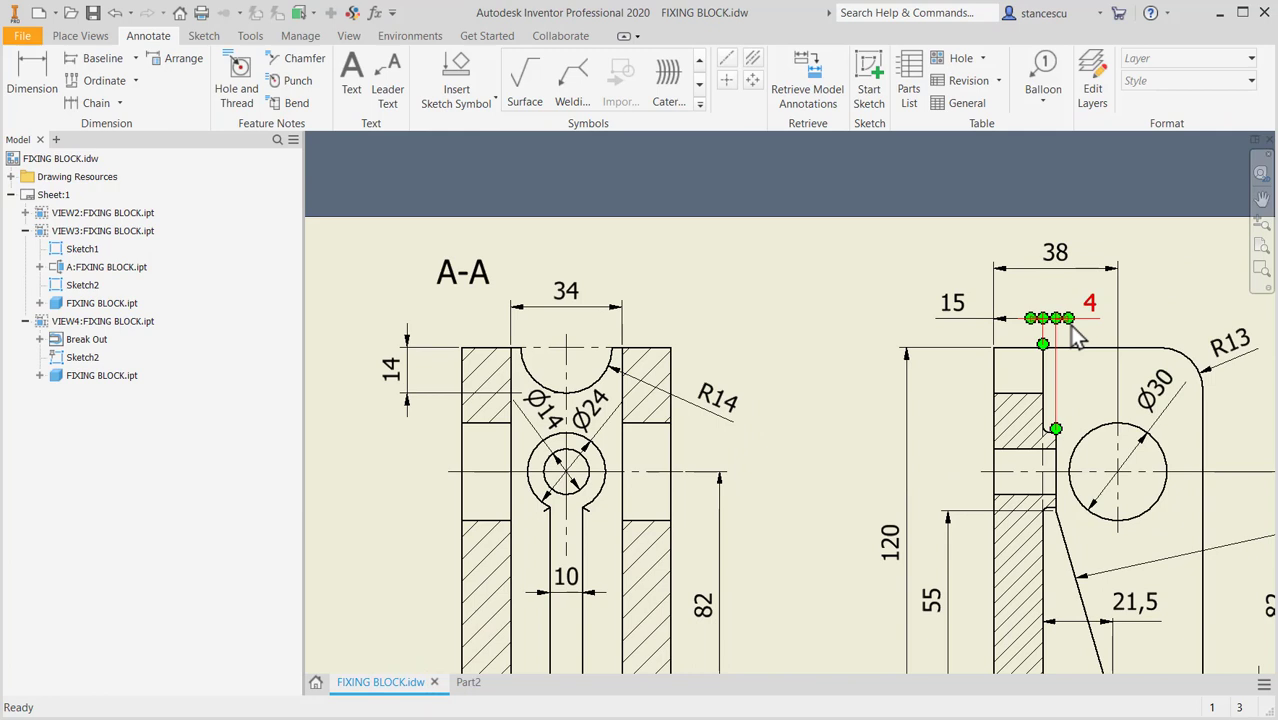
pyautogui.click(470, 682)
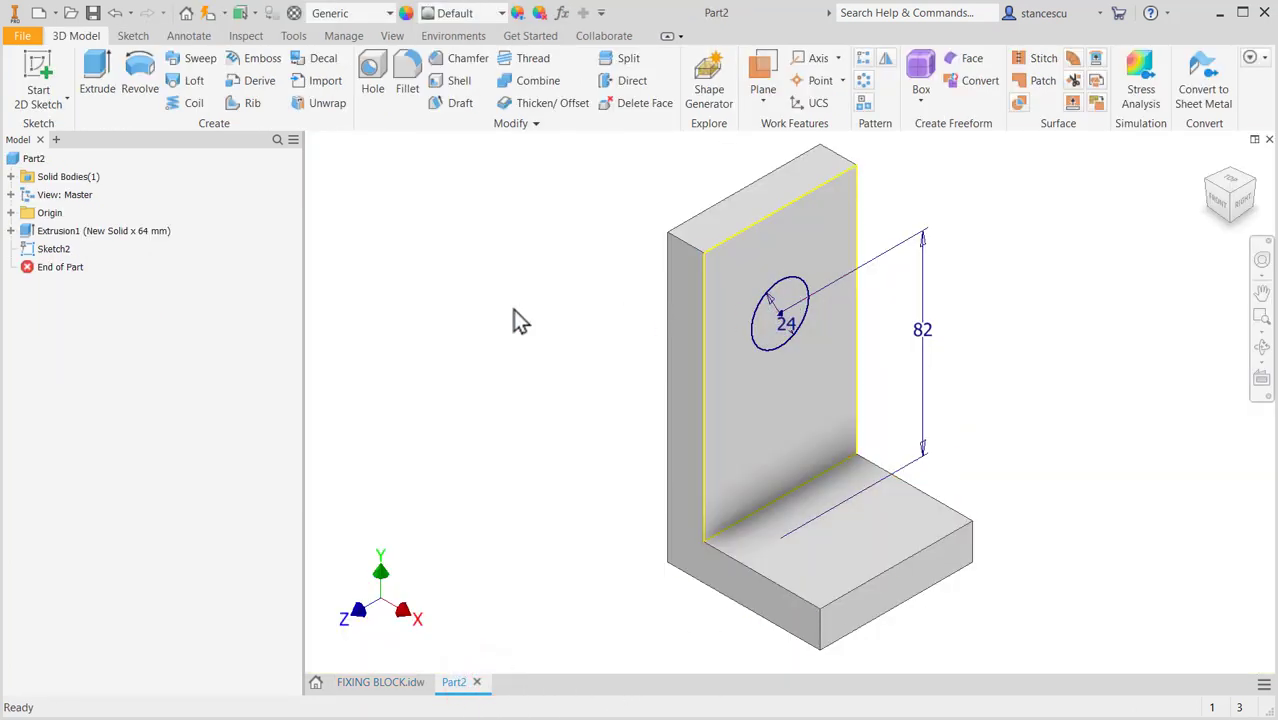
# Extrude the Ø24 circle 4 mm to form the boss.
pyautogui.click(97, 75)
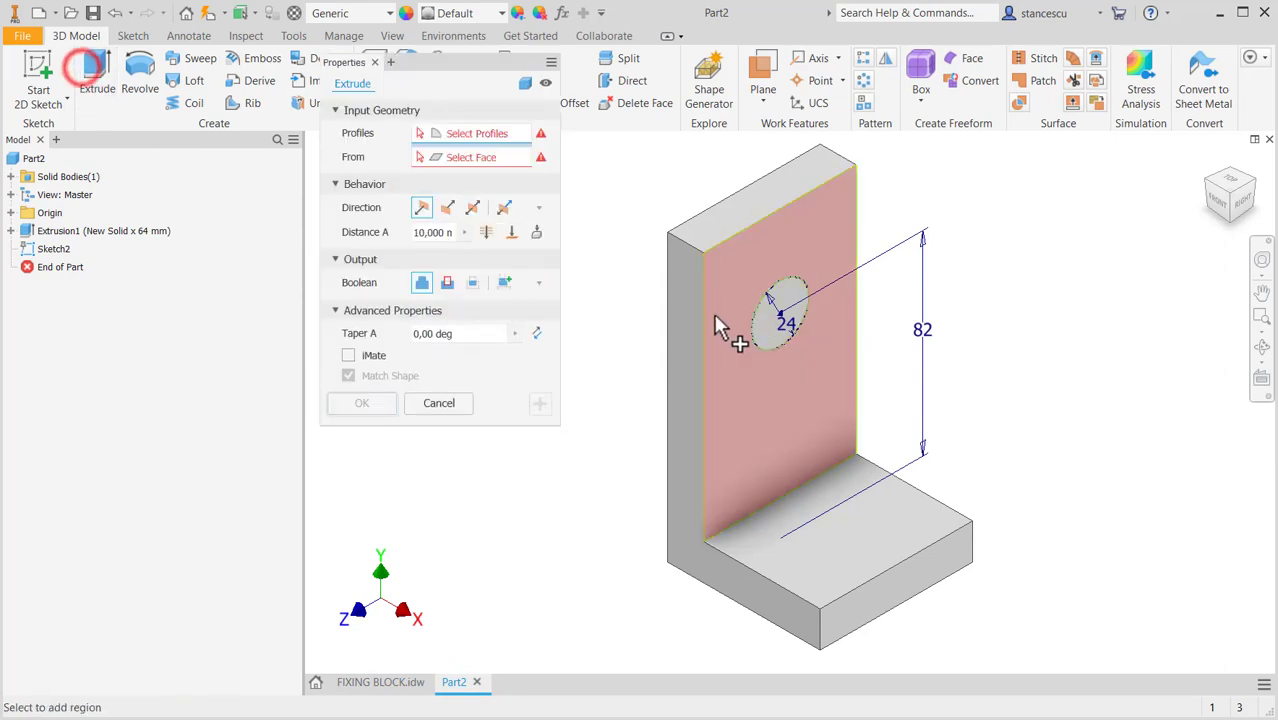
pyautogui.click(795, 295)
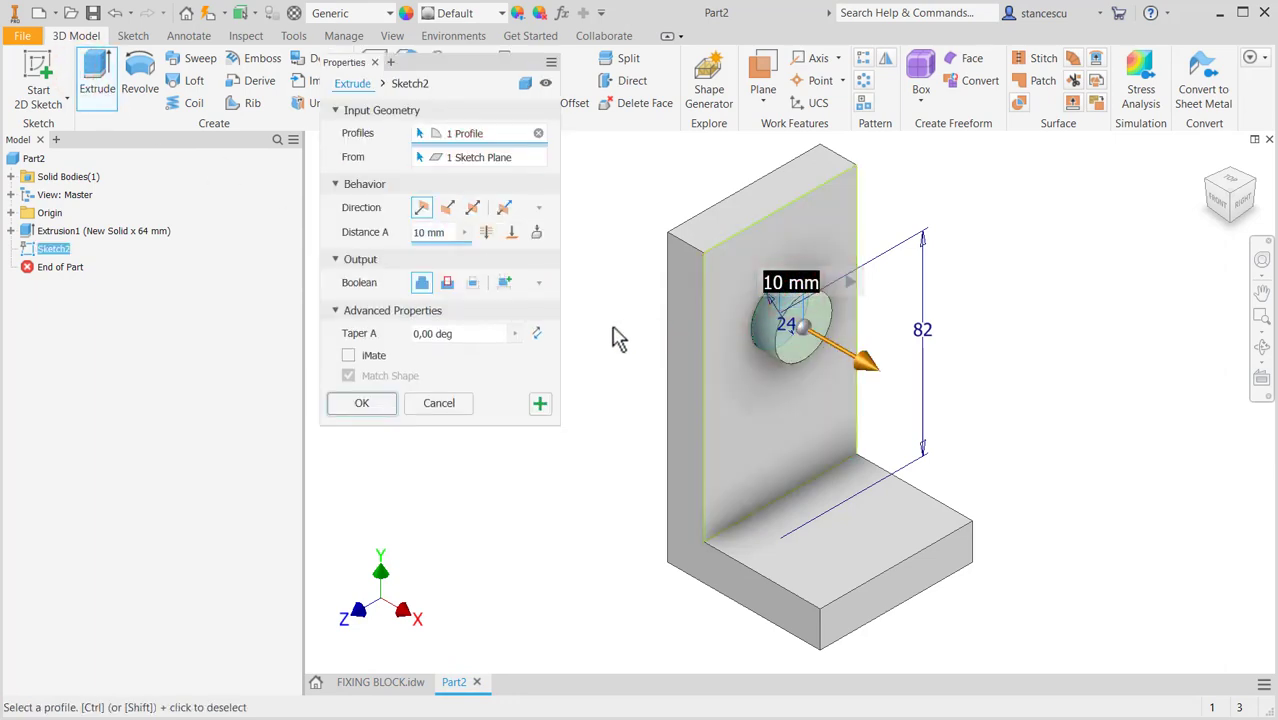
pyautogui.write('4')
pyautogui.click(362, 404)
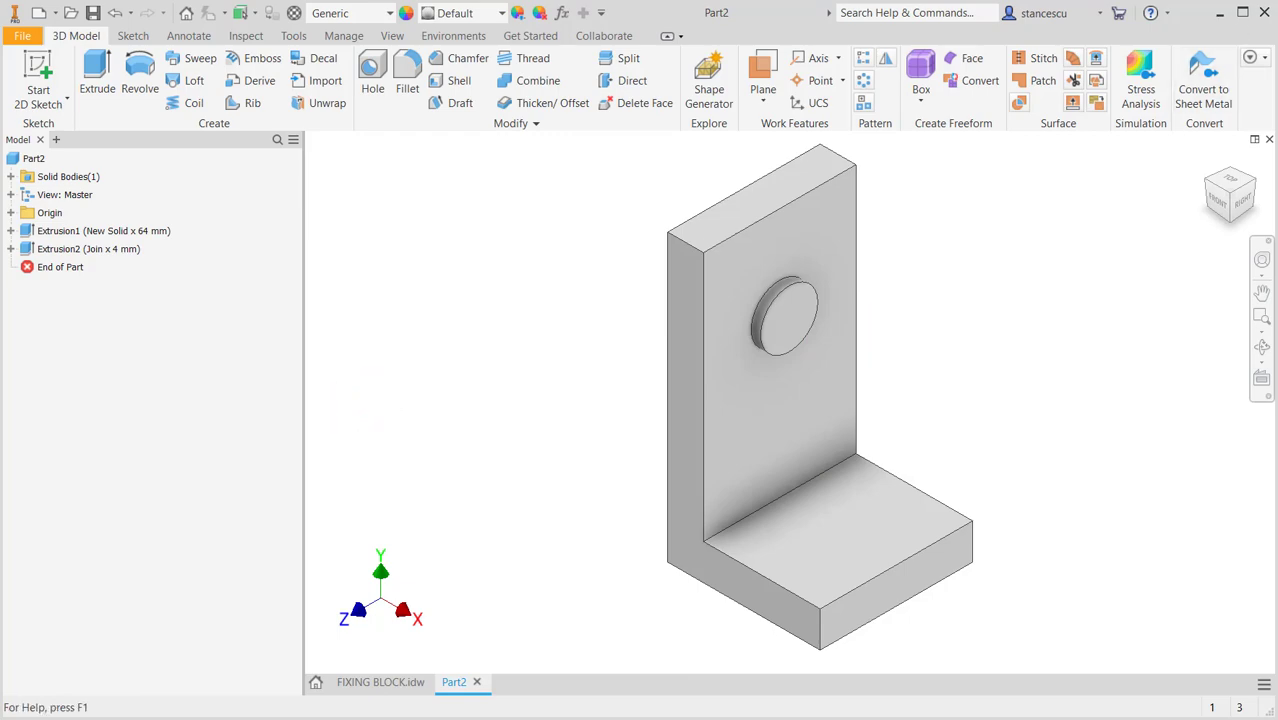
pyautogui.click(368, 690)
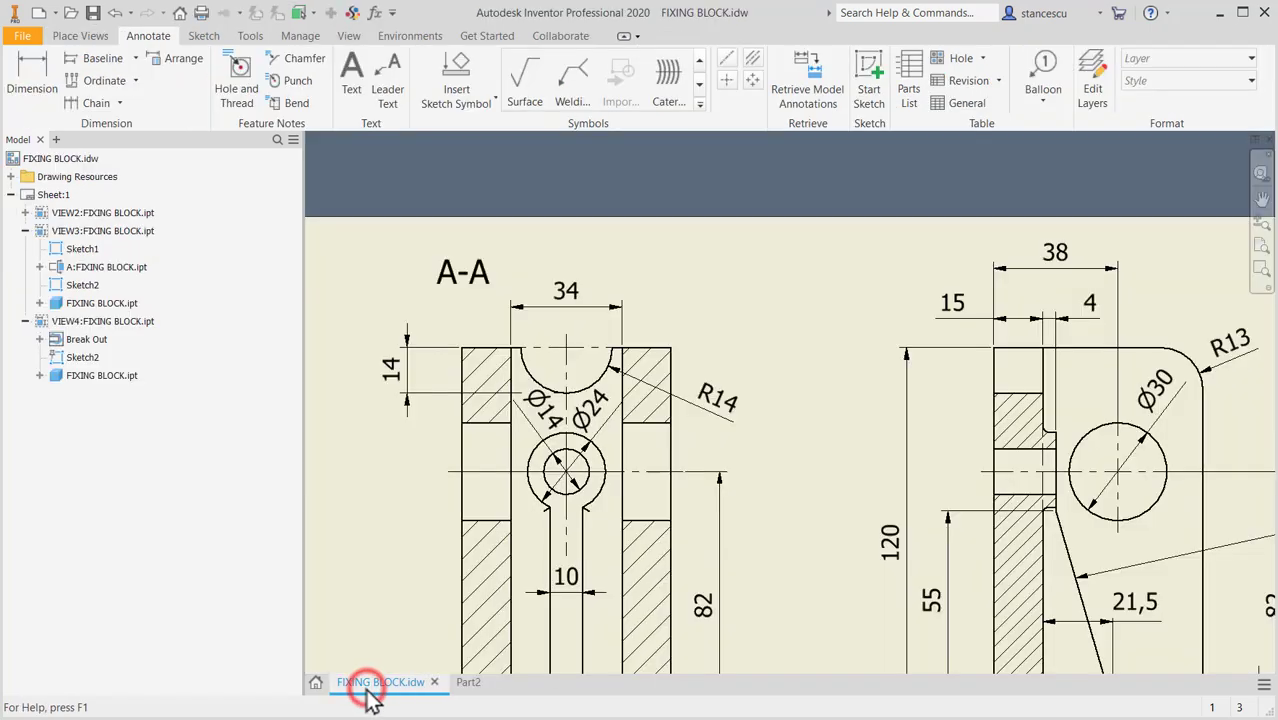
pyautogui.moveTo(823, 505)
pyautogui.mouseDown(button='middle')
pyautogui.moveTo(770, 371)
pyautogui.moveTo(748, 361)
pyautogui.mouseUp(button='middle')
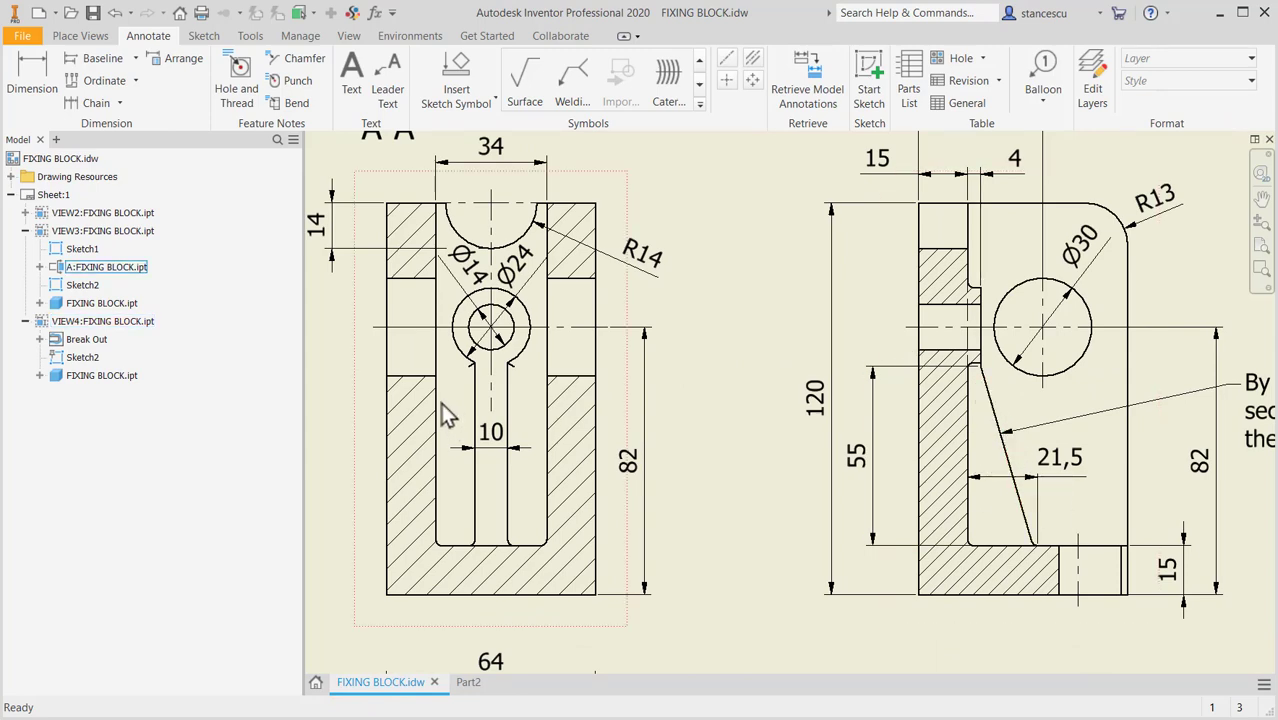
pyautogui.moveTo(727, 496)
pyautogui.mouseDown(button='middle')
pyautogui.moveTo(662, 359)
pyautogui.moveTo(880, 537)
pyautogui.moveTo(730, 357)
pyautogui.mouseUp(button='middle')
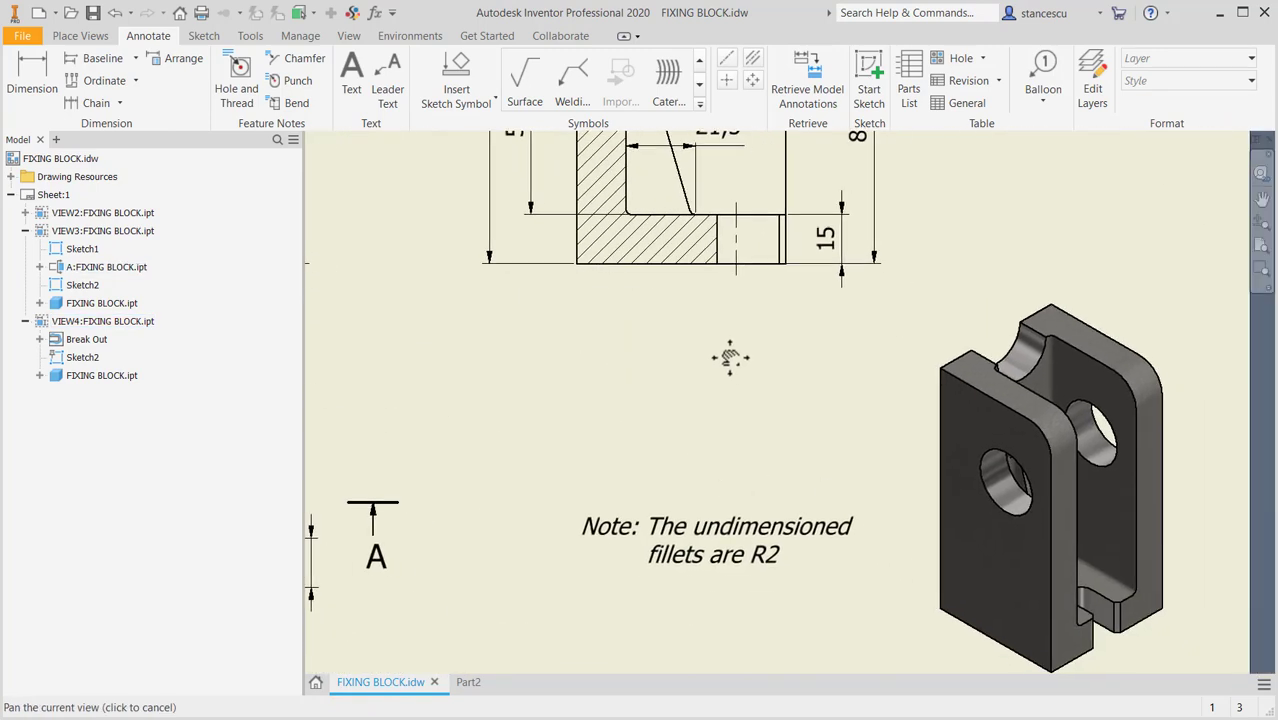
pyautogui.moveTo(895, 457); pyautogui.dragTo(921, 451, button='middle')
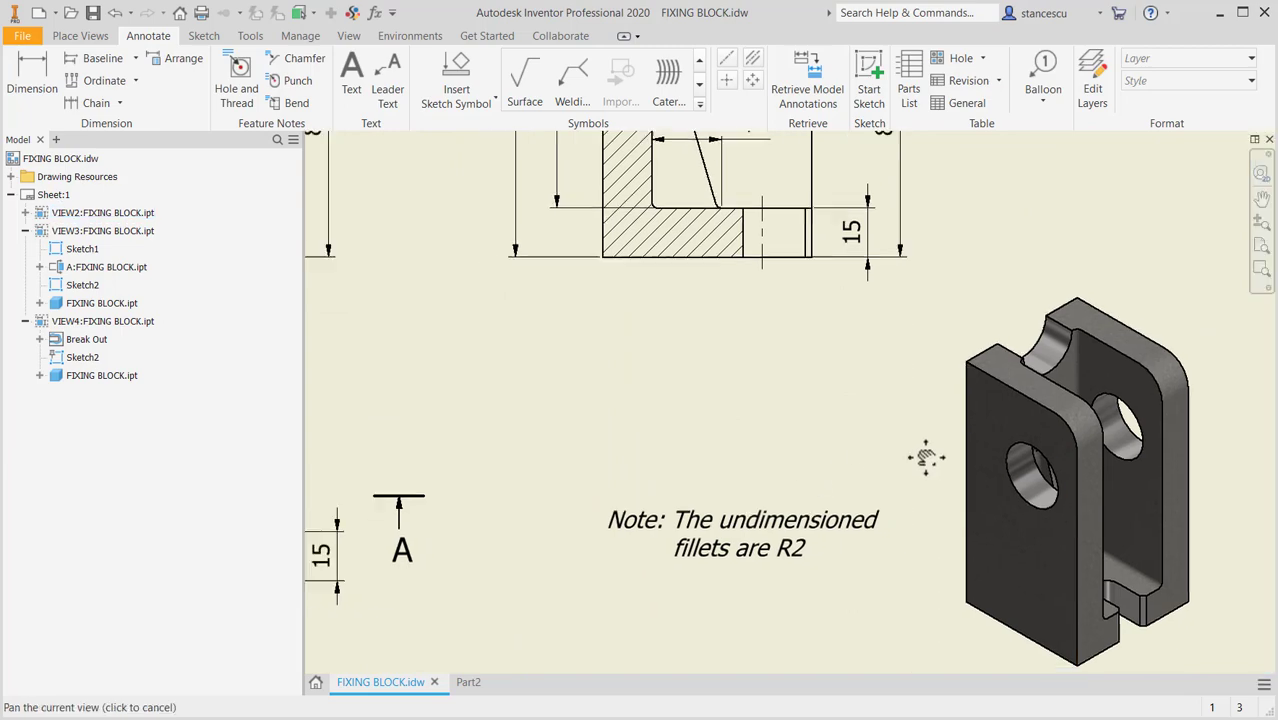
pyautogui.moveTo(579, 478)
pyautogui.mouseDown(button='middle')
pyautogui.moveTo(727, 428)
pyautogui.moveTo(837, 528)
pyautogui.moveTo(893, 465)
pyautogui.moveTo(850, 651)
pyautogui.mouseUp(button='middle')
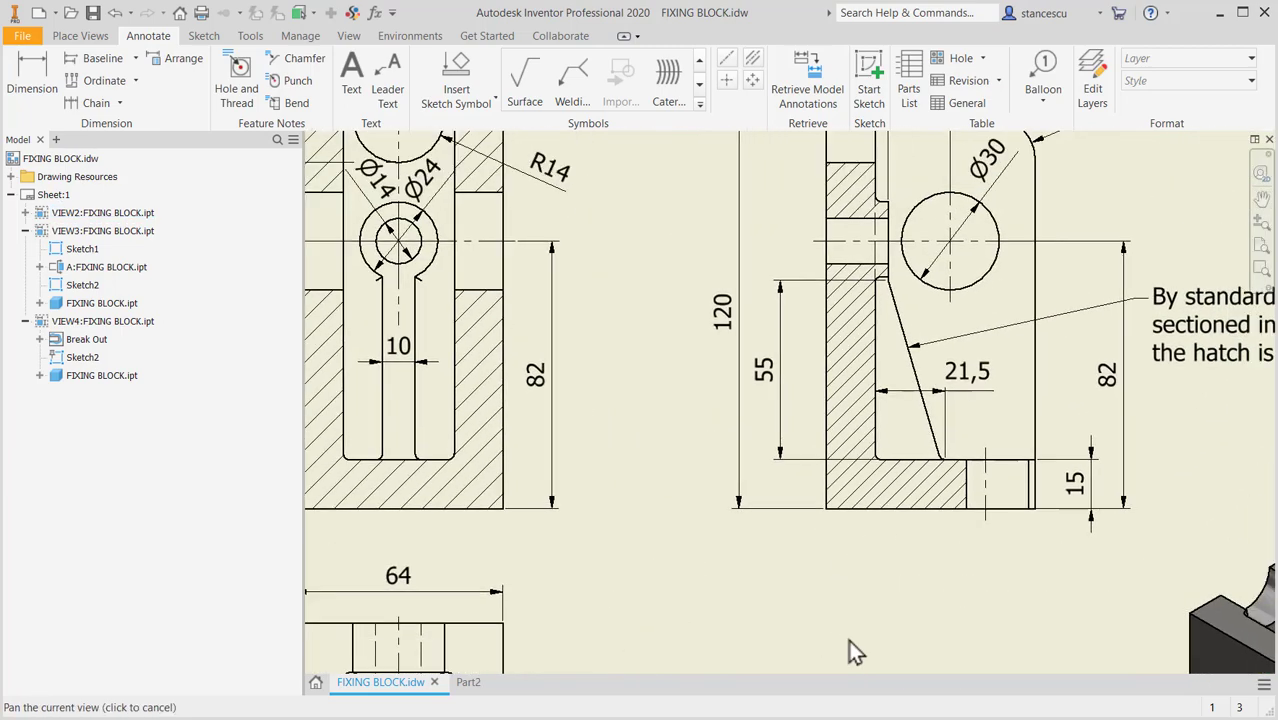
pyautogui.moveTo(619, 490); pyautogui.dragTo(678, 470, button='middle')
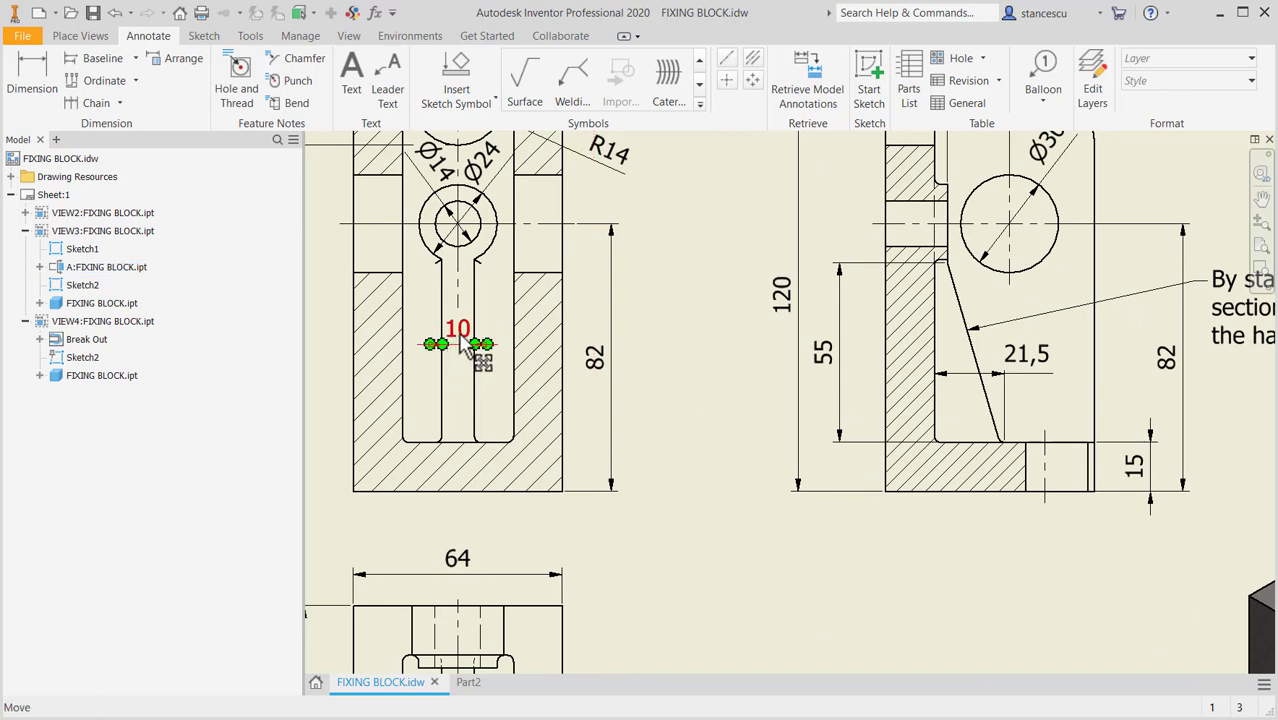
pyautogui.scroll(3, 448, 280)
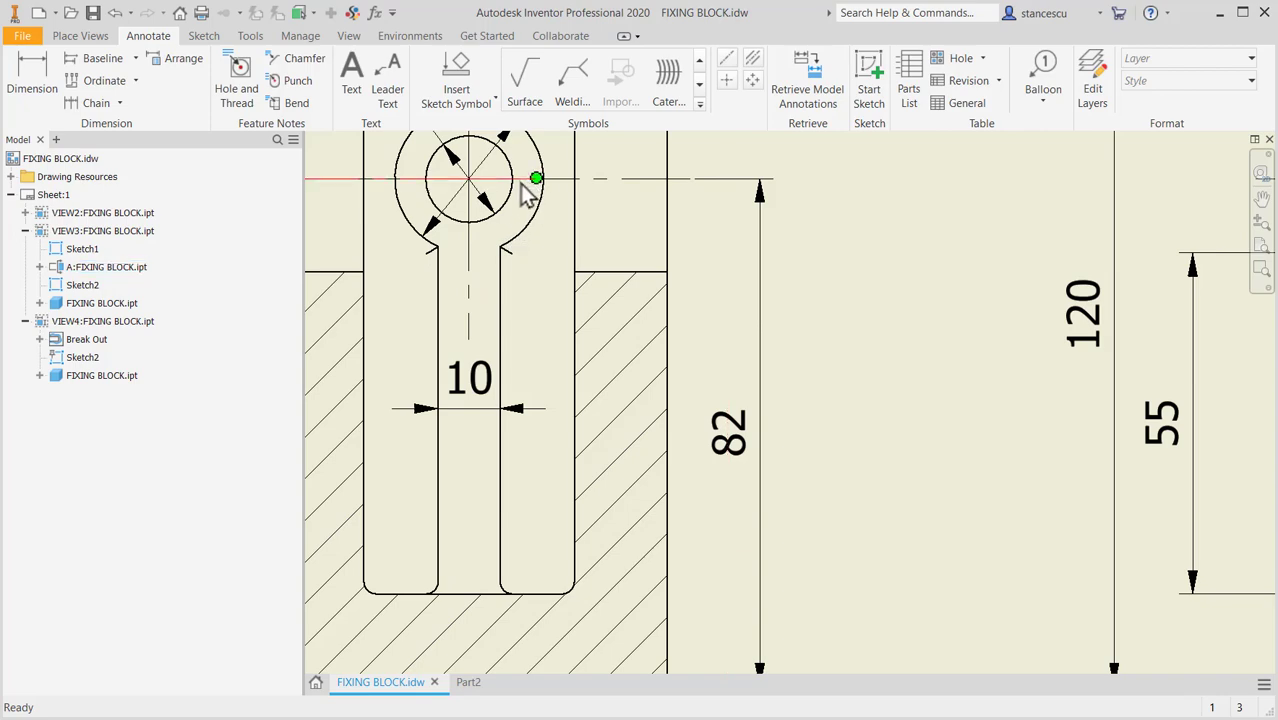
pyautogui.moveTo(528, 195); pyautogui.dragTo(515, 240, button='middle')
pyautogui.moveTo(833, 381); pyautogui.dragTo(570, 350, button='middle')
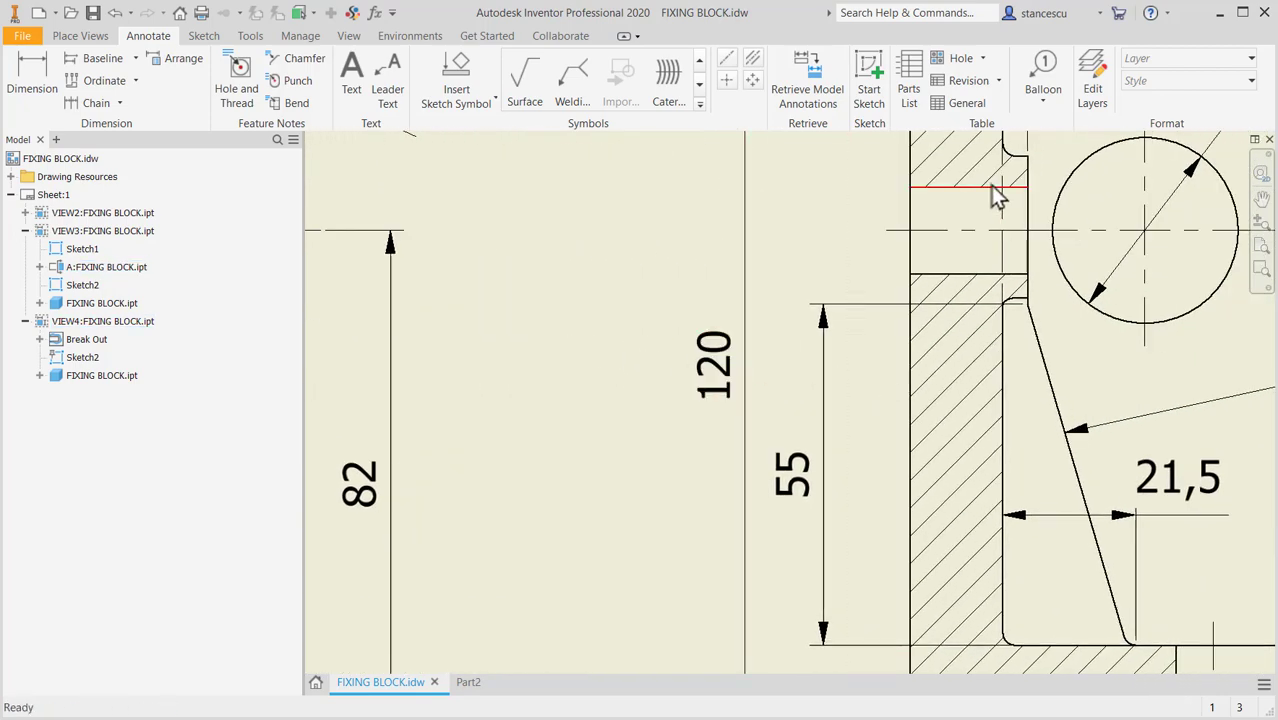
pyautogui.moveTo(950, 251); pyautogui.dragTo(880, 292, button='middle')
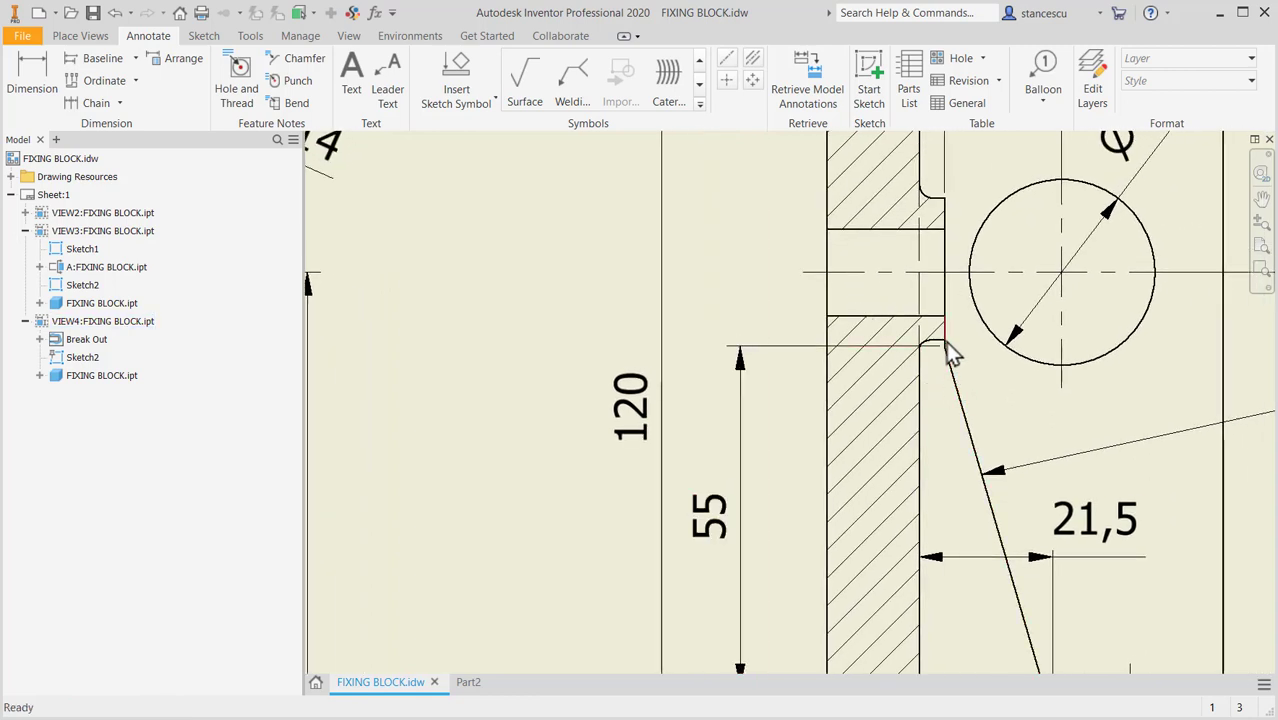
pyautogui.click(946, 271)
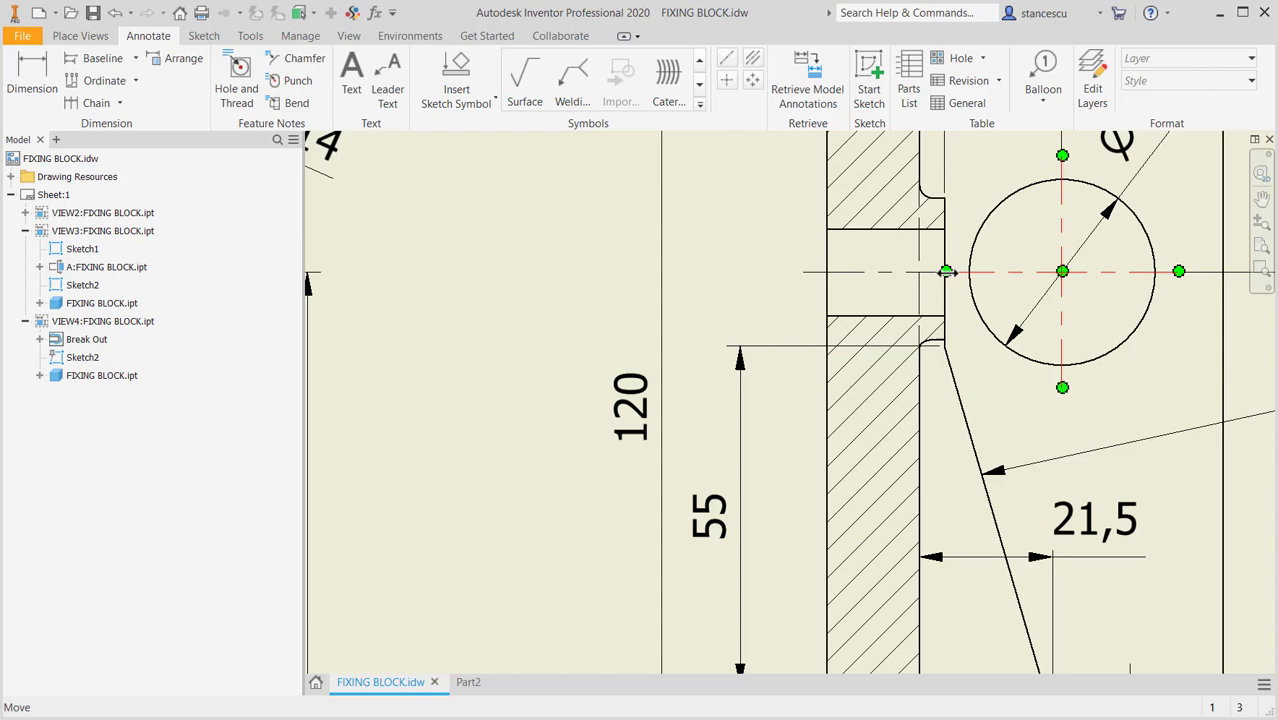
pyautogui.press('Escape')
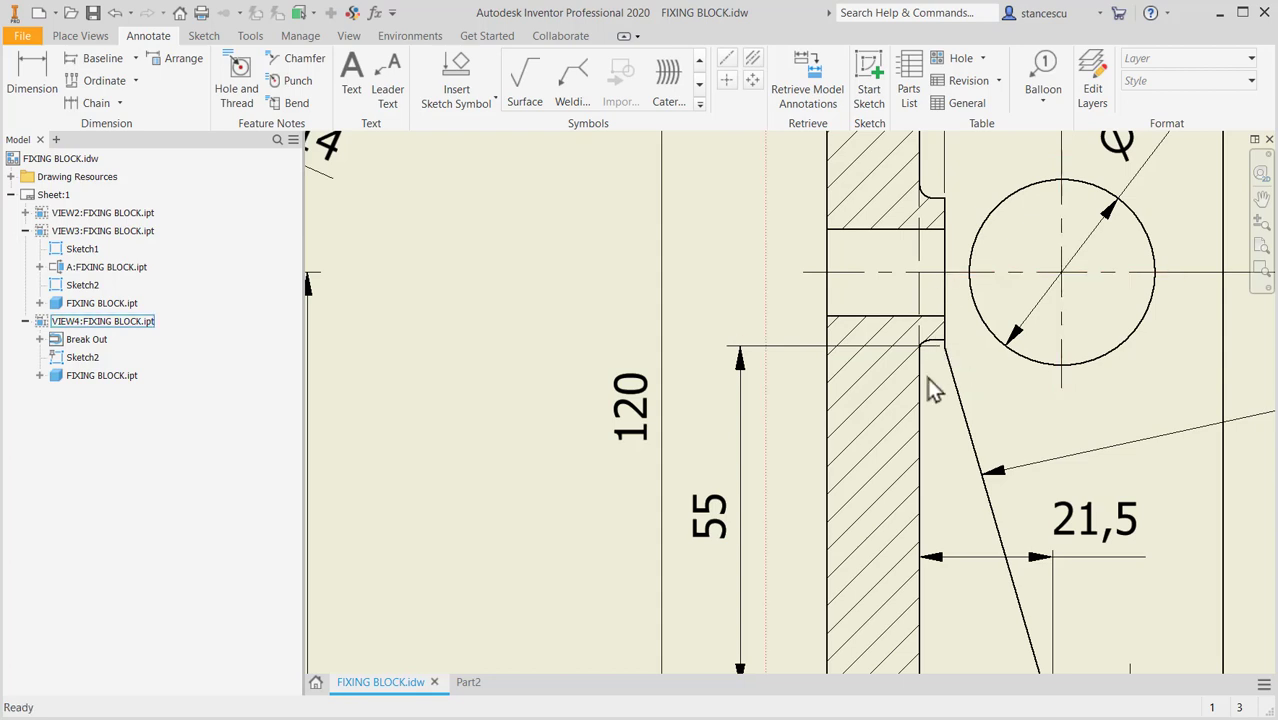
pyautogui.moveTo(927, 377); pyautogui.dragTo(894, 254, button='middle')
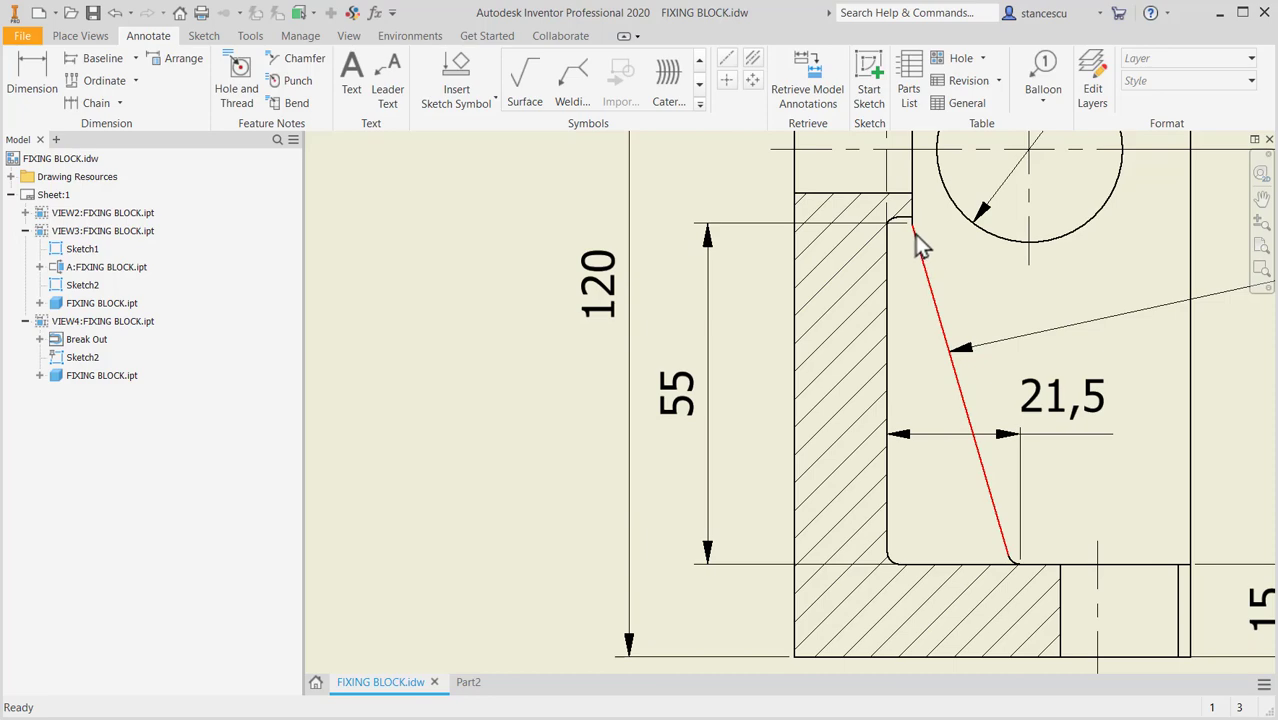
pyautogui.moveTo(920, 243); pyautogui.dragTo(927, 294, button='middle')
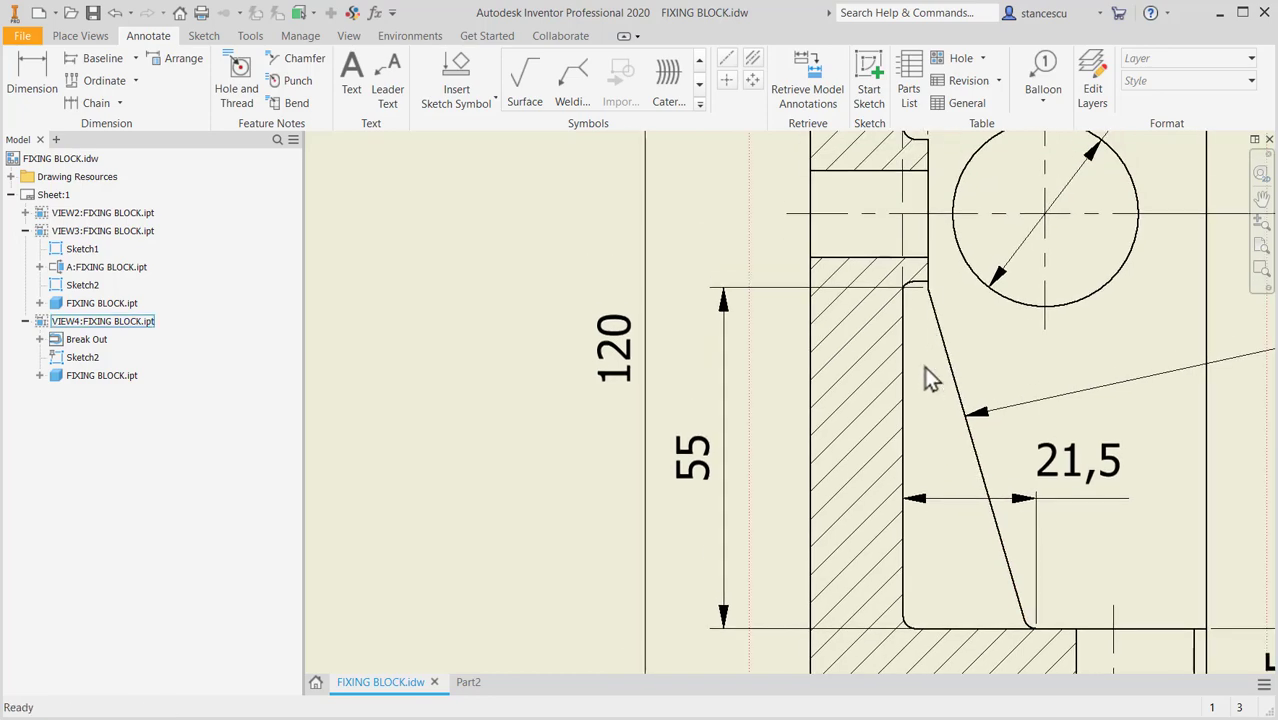
pyautogui.moveTo(317, 369); pyautogui.dragTo(773, 389, button='middle')
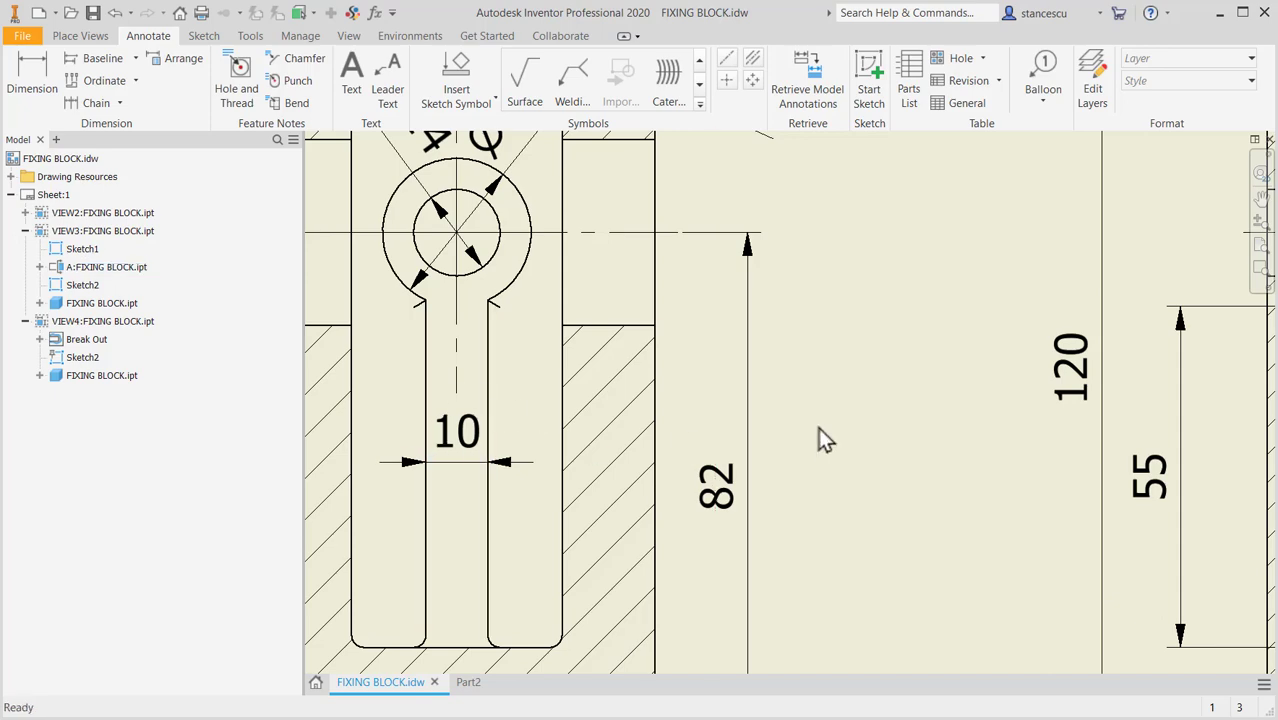
pyautogui.moveTo(824, 437)
pyautogui.mouseDown(button='middle')
pyautogui.moveTo(802, 431)
pyautogui.moveTo(964, 451)
pyautogui.moveTo(886, 452)
pyautogui.mouseUp(button='middle')
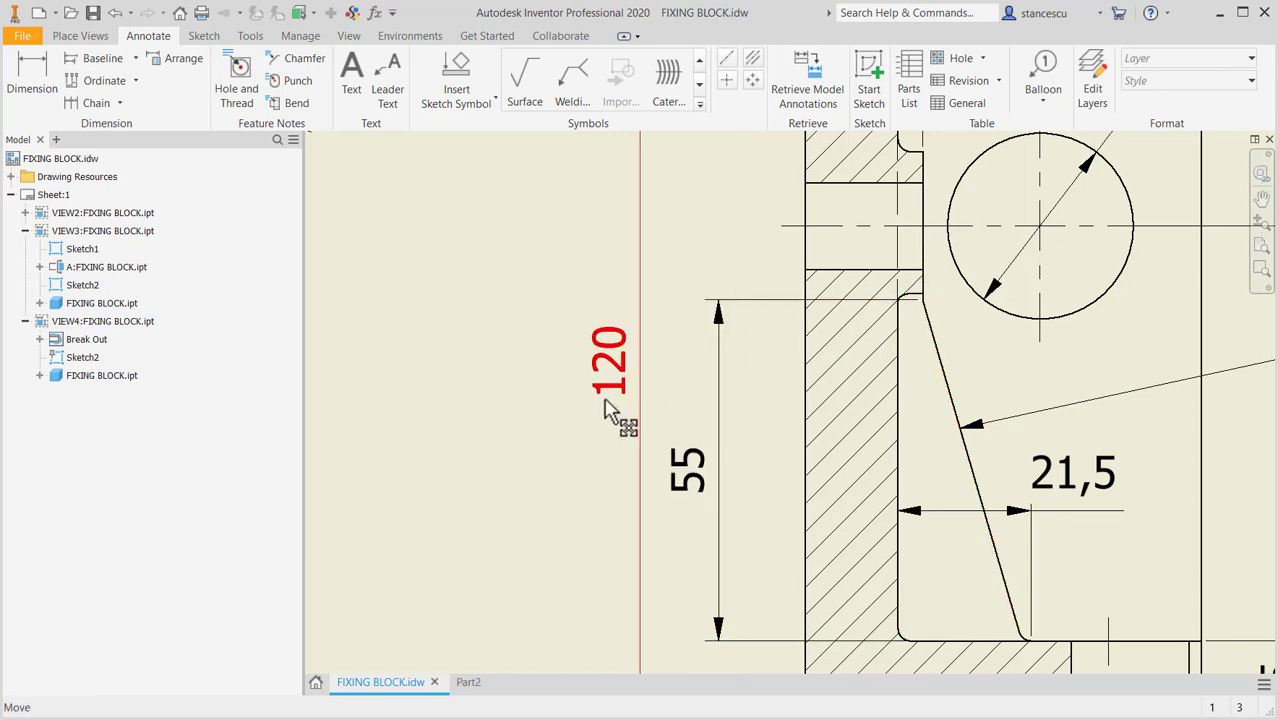
# Start a new sketch on the XY Plane with the part sliced open.
pyautogui.click(470, 682)
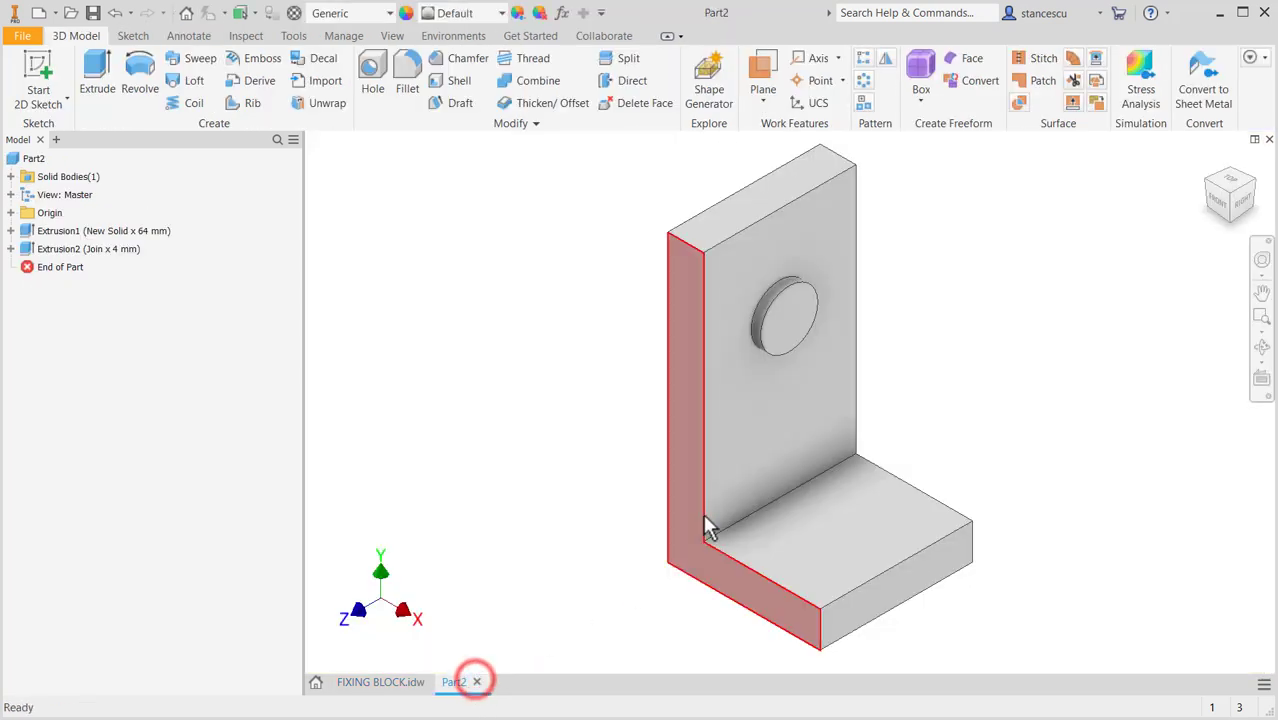
pyautogui.click(11, 213)
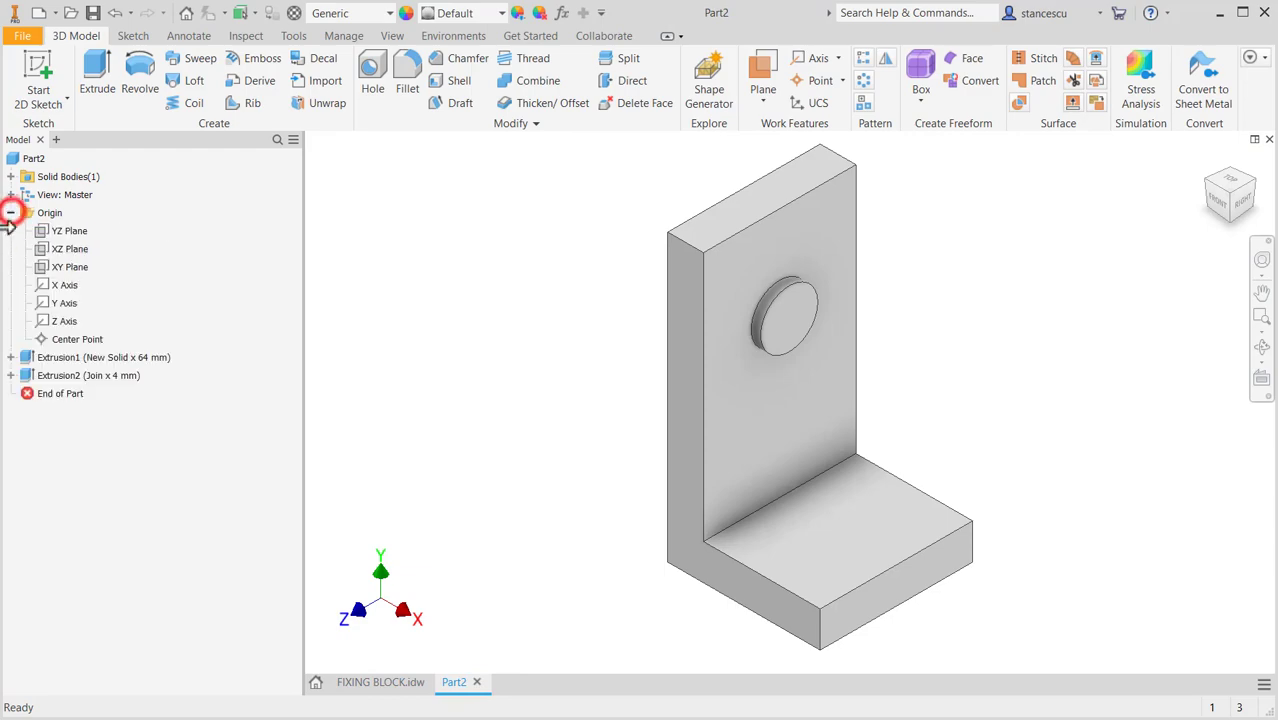
pyautogui.click(42, 267)
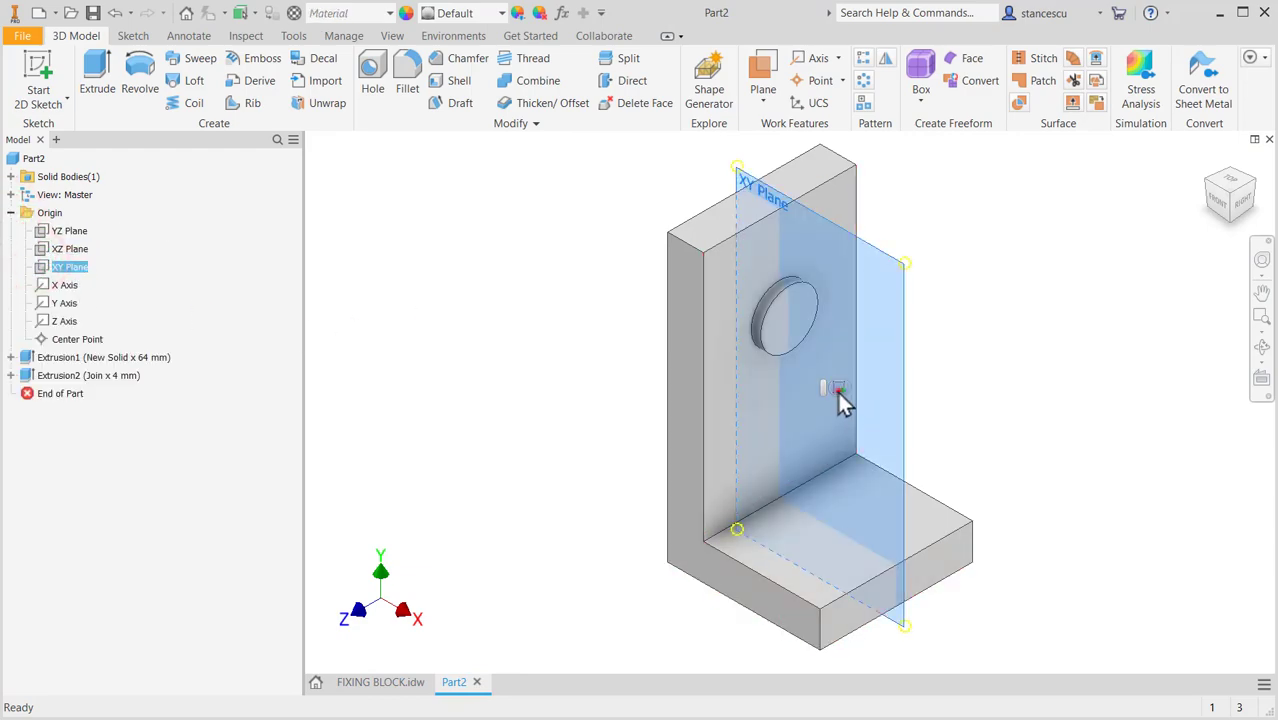
pyautogui.click(838, 389)
pyautogui.moveTo(1023, 278); pyautogui.dragTo(993, 473, button='middle')
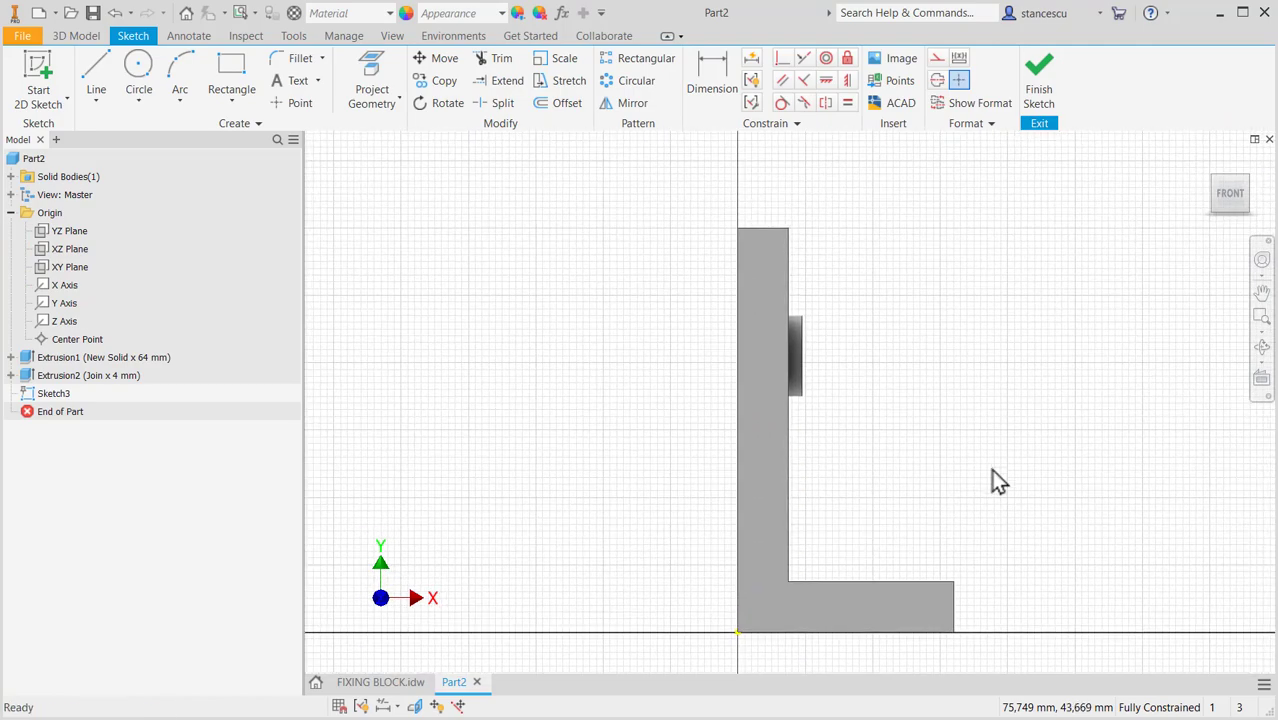
pyautogui.press('F7')
pyautogui.scroll(2, 908, 352)
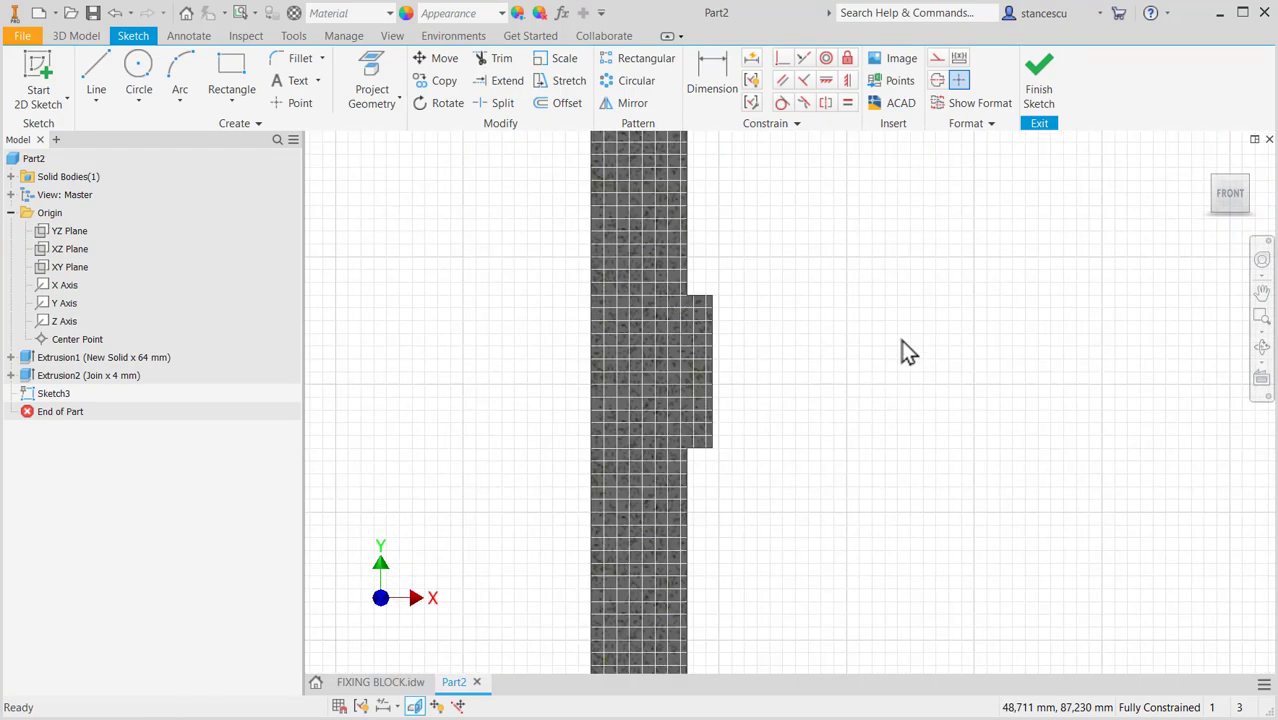
pyautogui.scroll(-1, 908, 352)
pyautogui.moveTo(558, 293); pyautogui.dragTo(569, 265, button='middle')
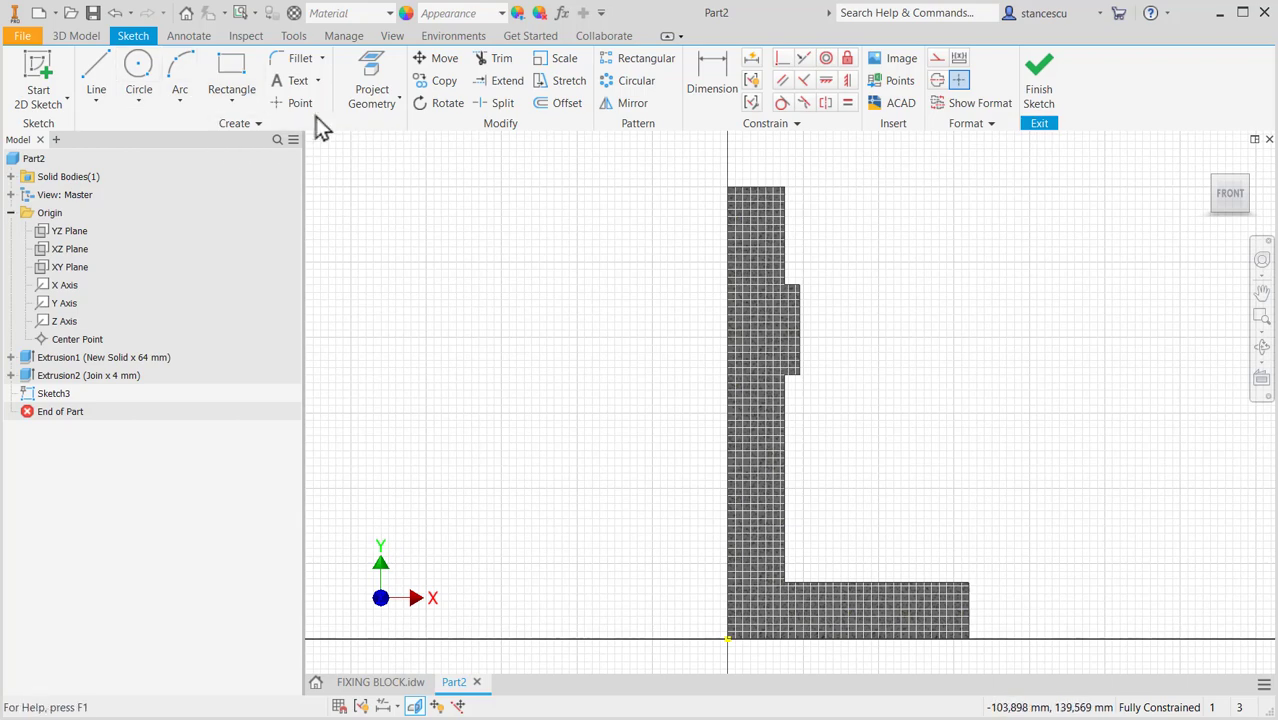
# Project the boss's outer edge into the sketch.
pyautogui.click(371, 78)
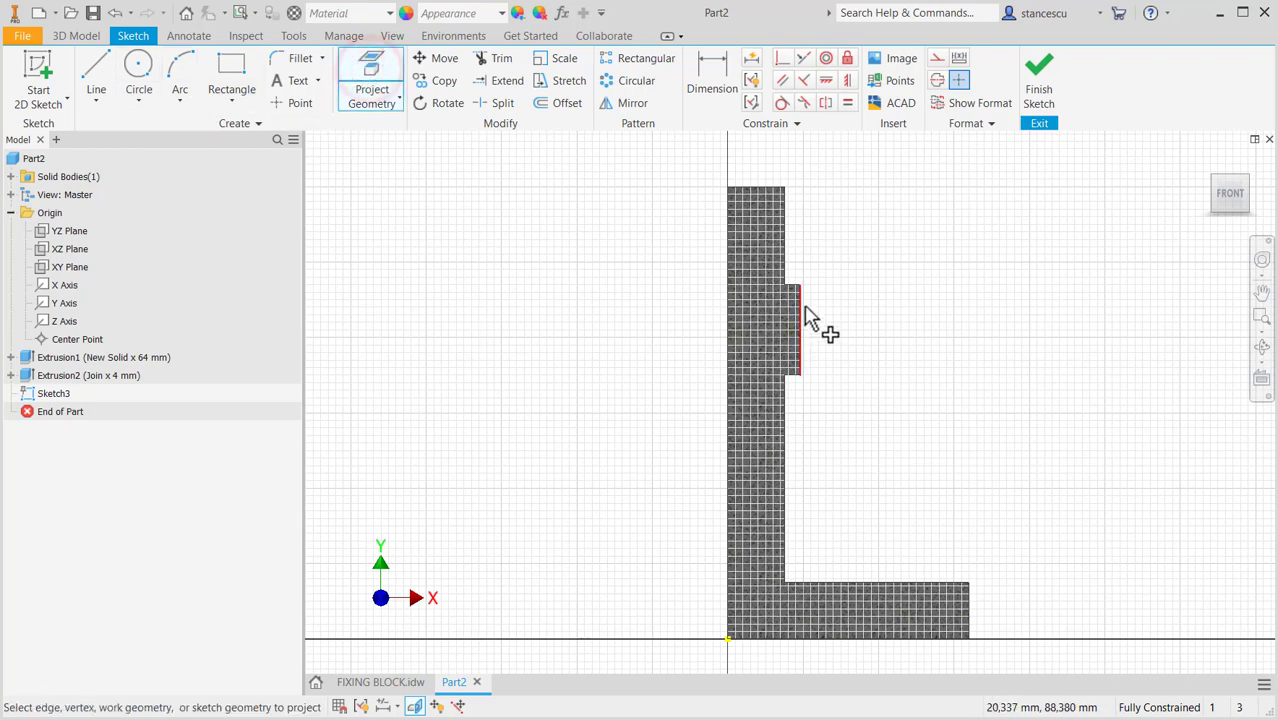
pyautogui.click(805, 310)
pyautogui.scroll(3, 842, 348)
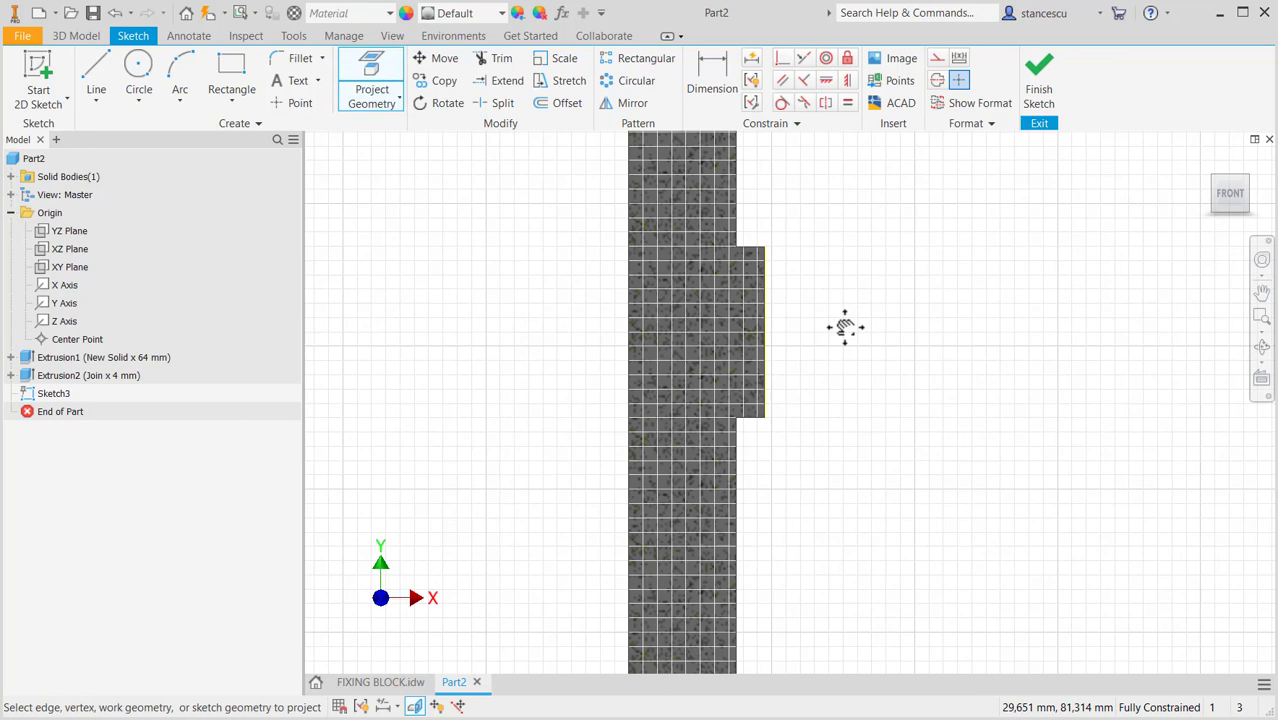
pyautogui.scroll(-3, 845, 327)
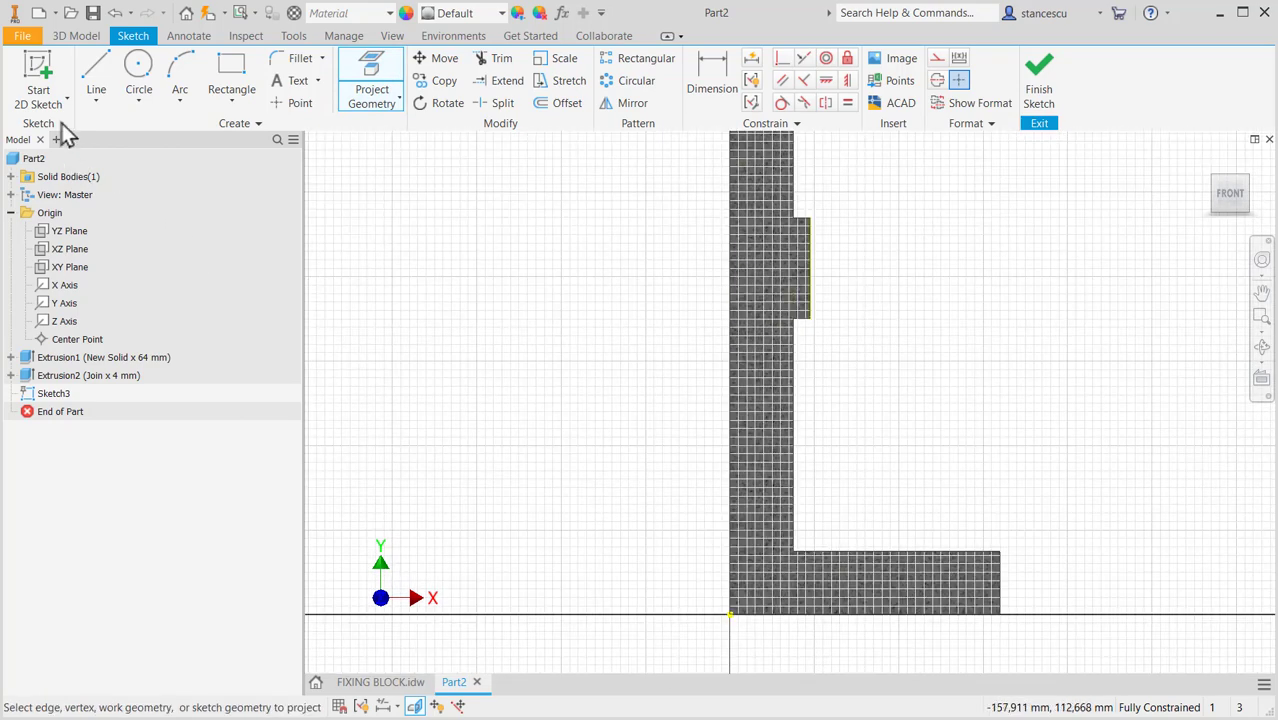
# Draw the closed rib outline from the boss edge, sloping down to the base and back to the wall.
pyautogui.click(96, 68)
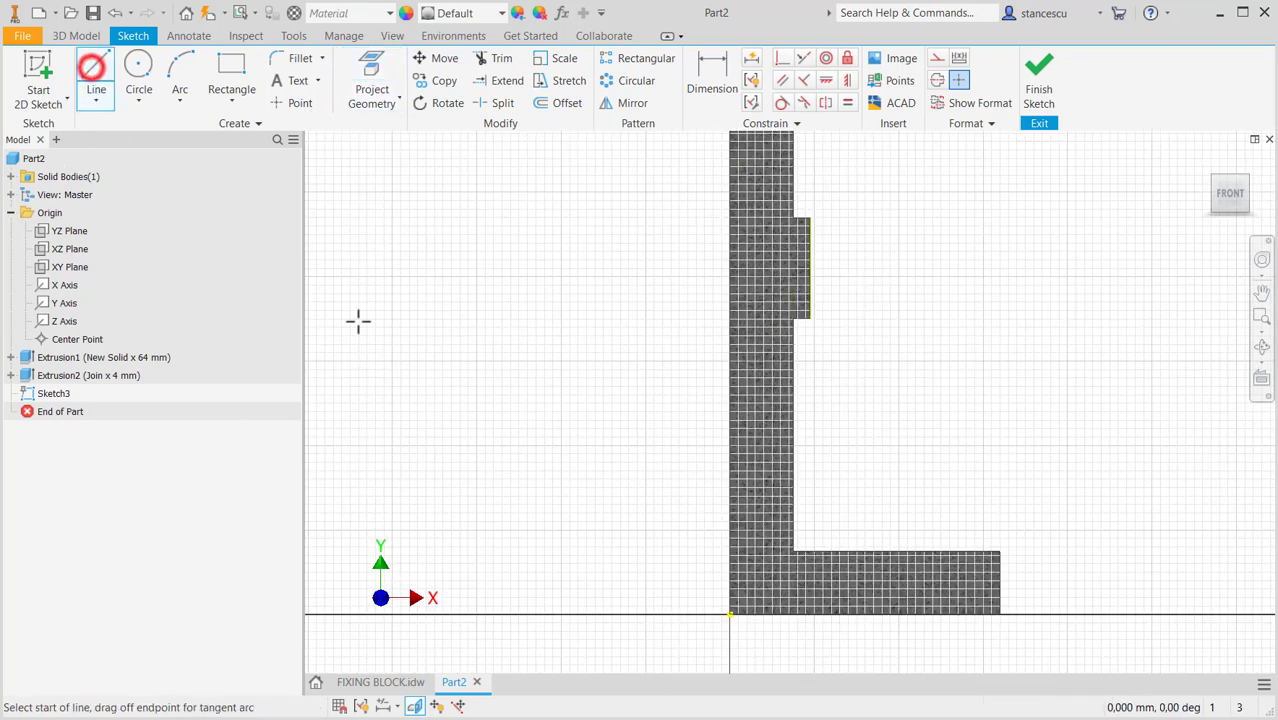
pyautogui.click(810, 267)
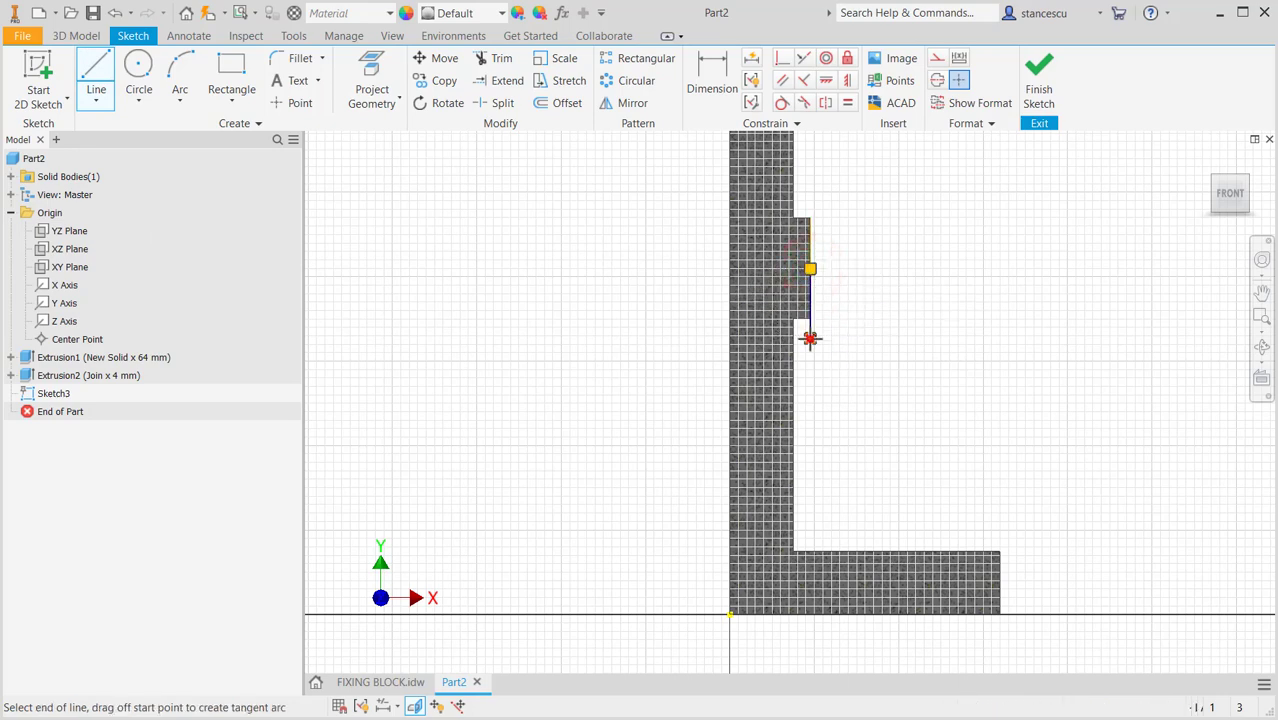
pyautogui.click(810, 338)
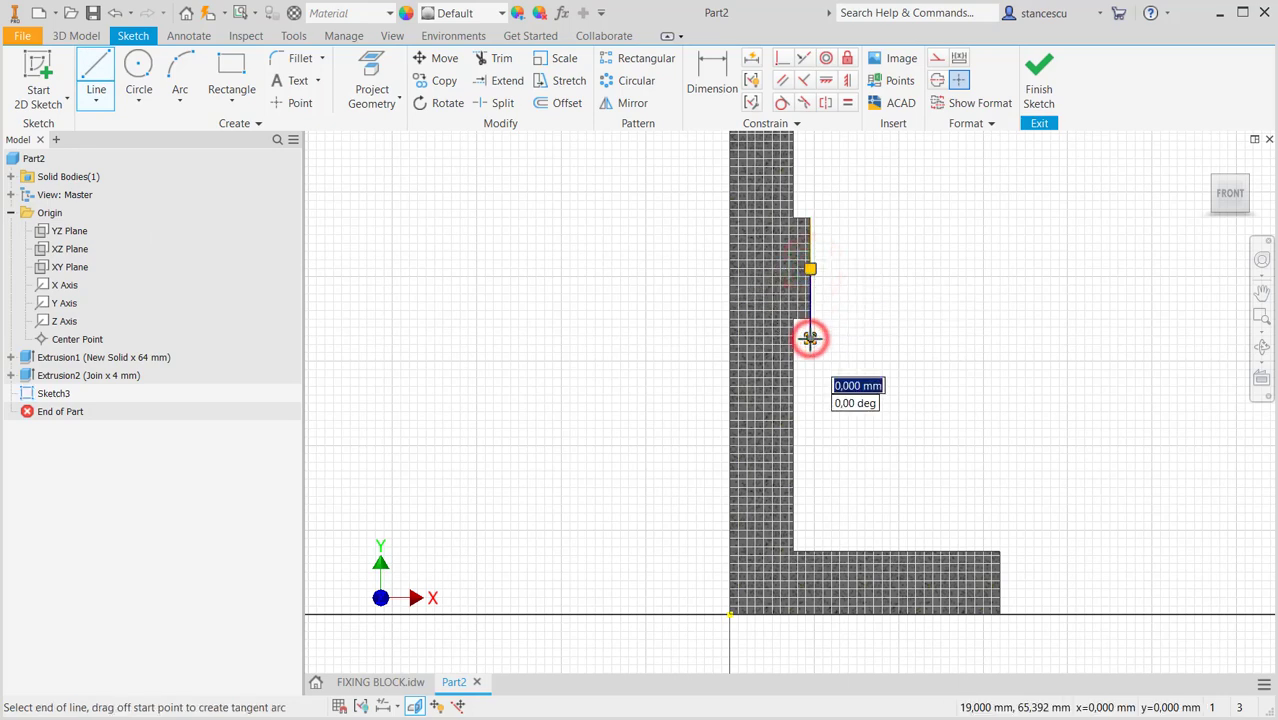
pyautogui.click(936, 550)
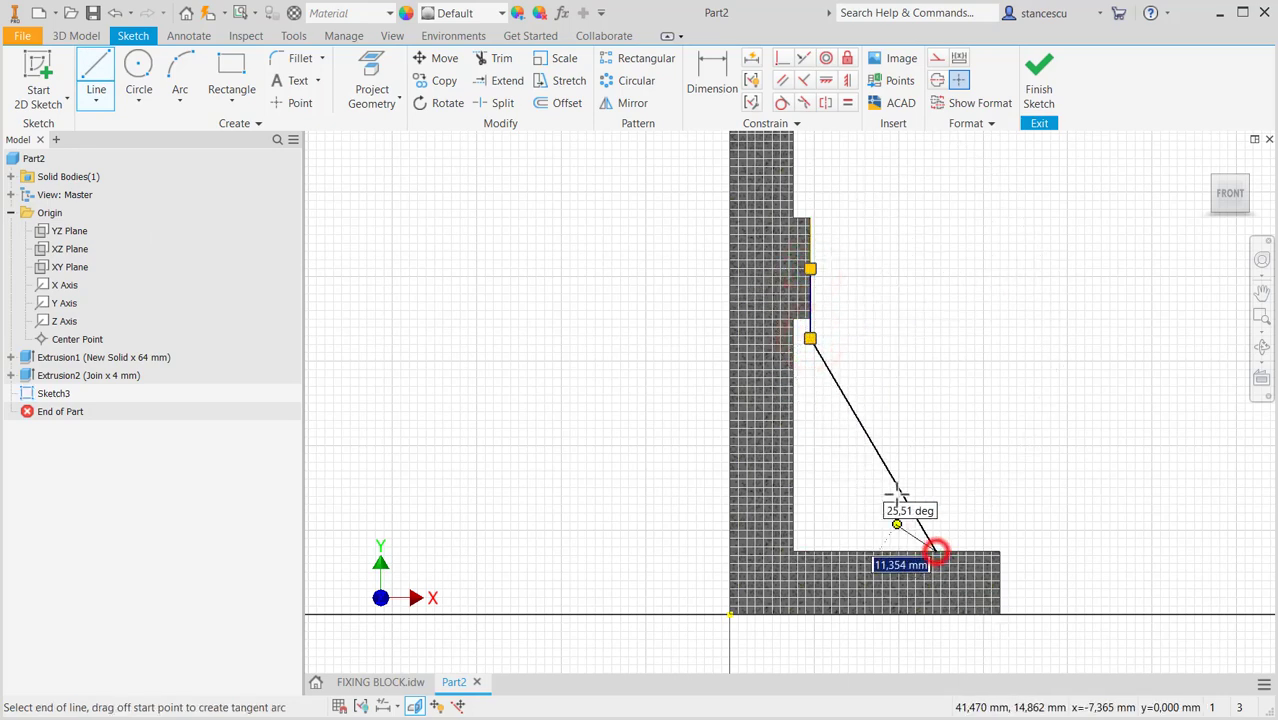
pyautogui.click(793, 551)
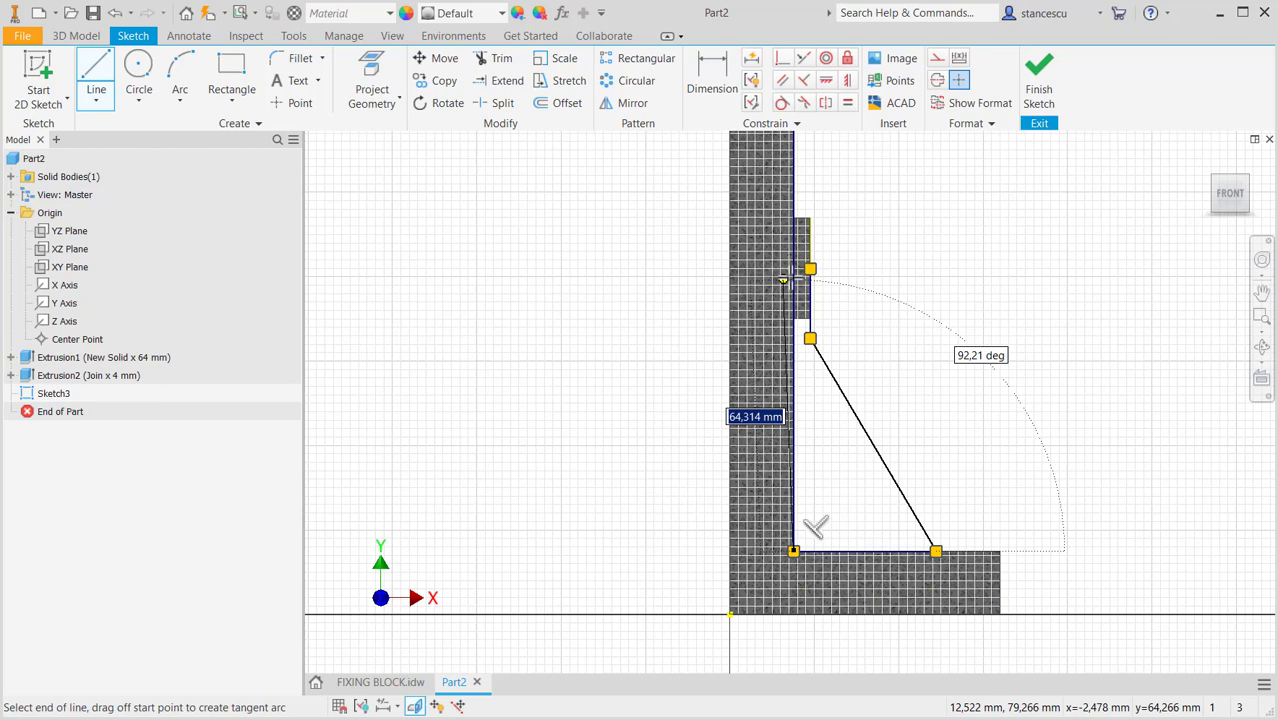
pyautogui.scroll(3, 793, 268)
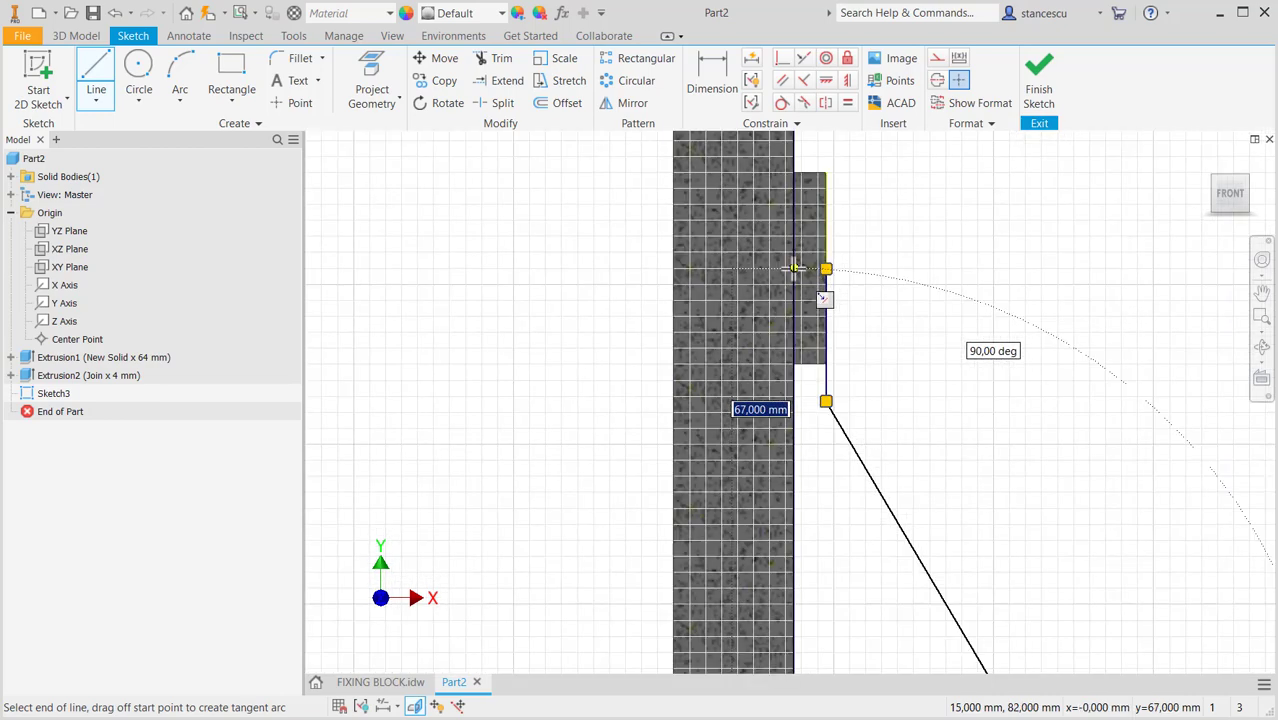
pyautogui.doubleClick(793, 268)
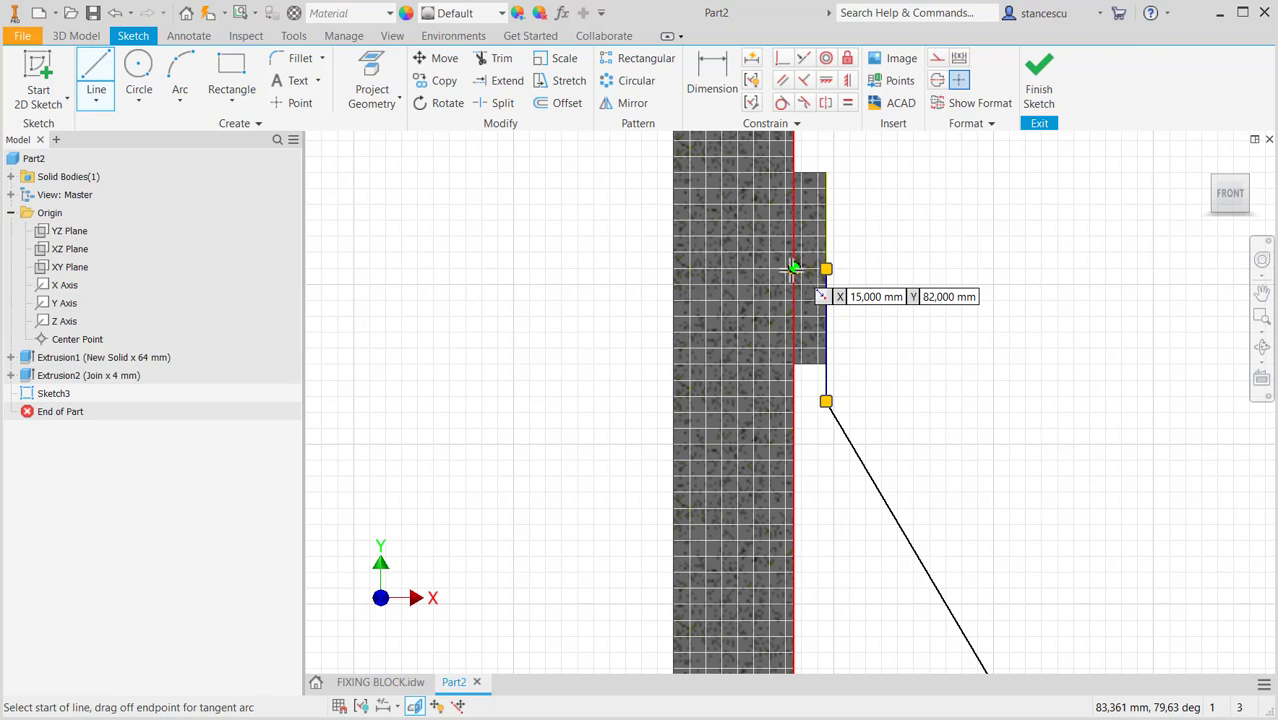
pyautogui.click(793, 268)
pyautogui.doubleClick(826, 268)
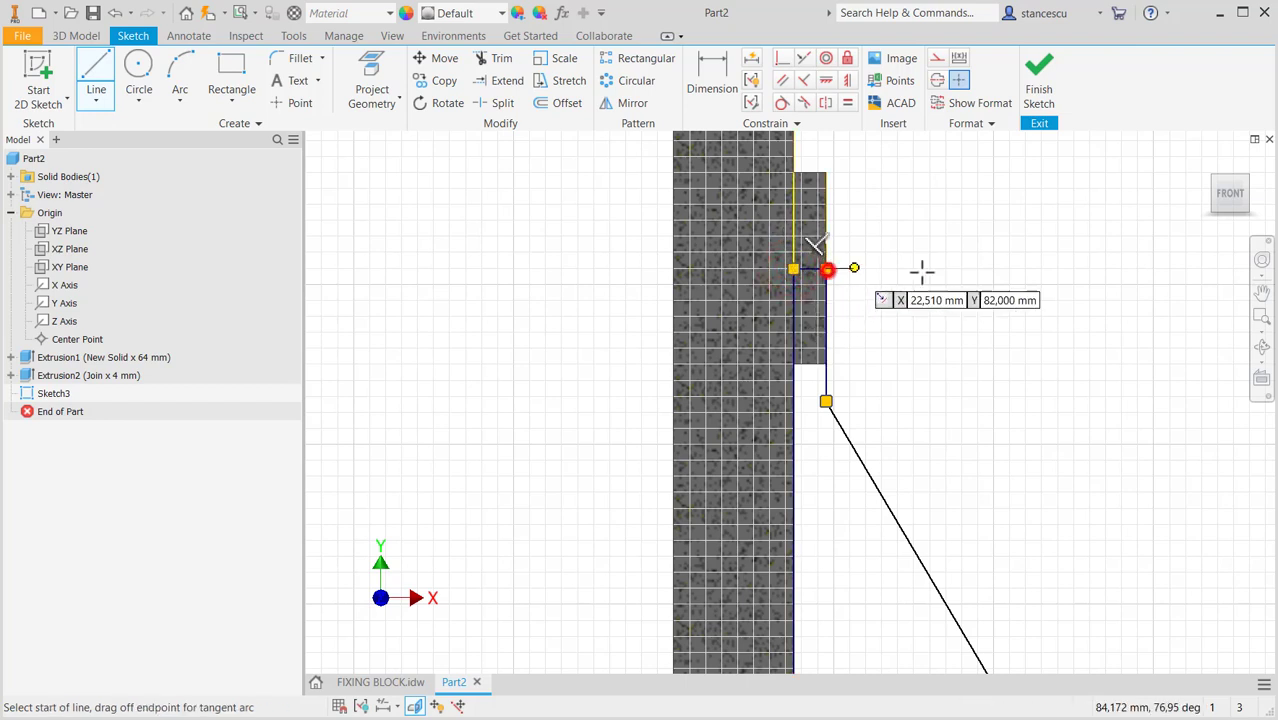
pyautogui.press('Escape')
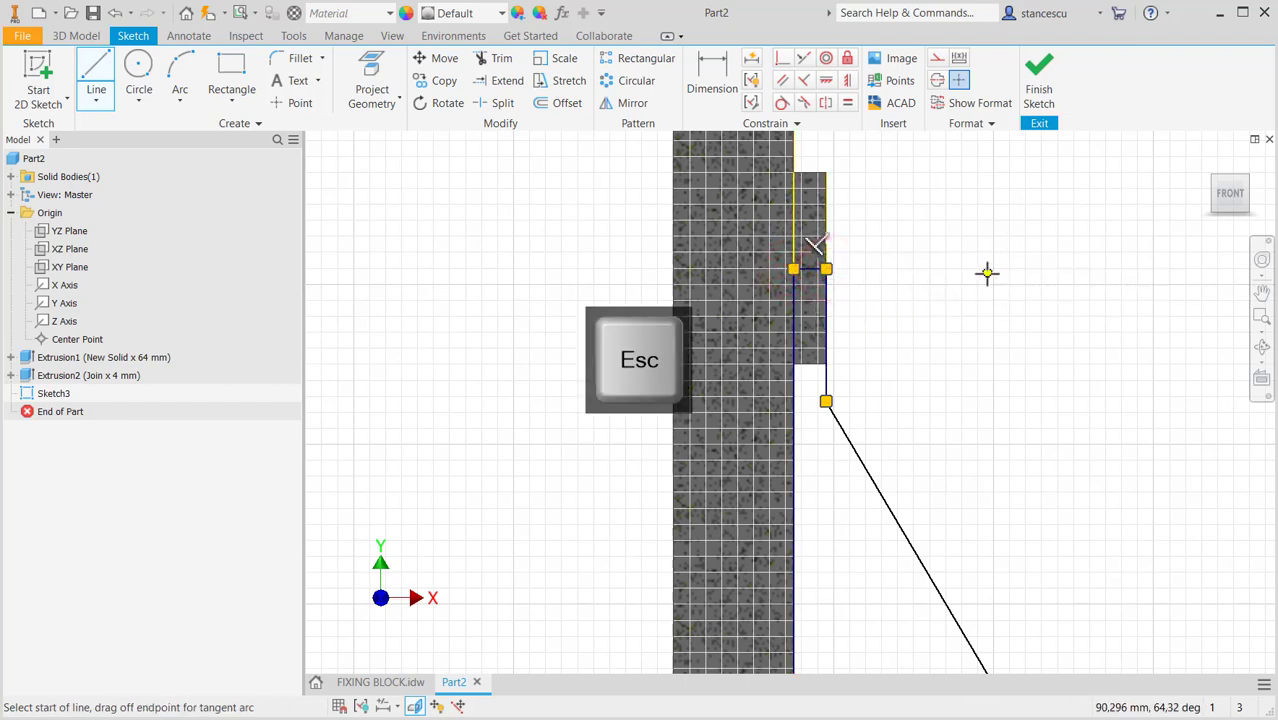
pyautogui.press('Escape')
# Orbit and pan to an angled view of the rib sketch.
pyautogui.scroll(-3, 913, 371)
pyautogui.moveTo(918, 371); pyautogui.dragTo(907, 257, button='middle')
pyautogui.keyDown('shift'); pyautogui.moveTo(995, 378); pyautogui.dragTo(805, 268, button='middle'); pyautogui.keyUp('shift')
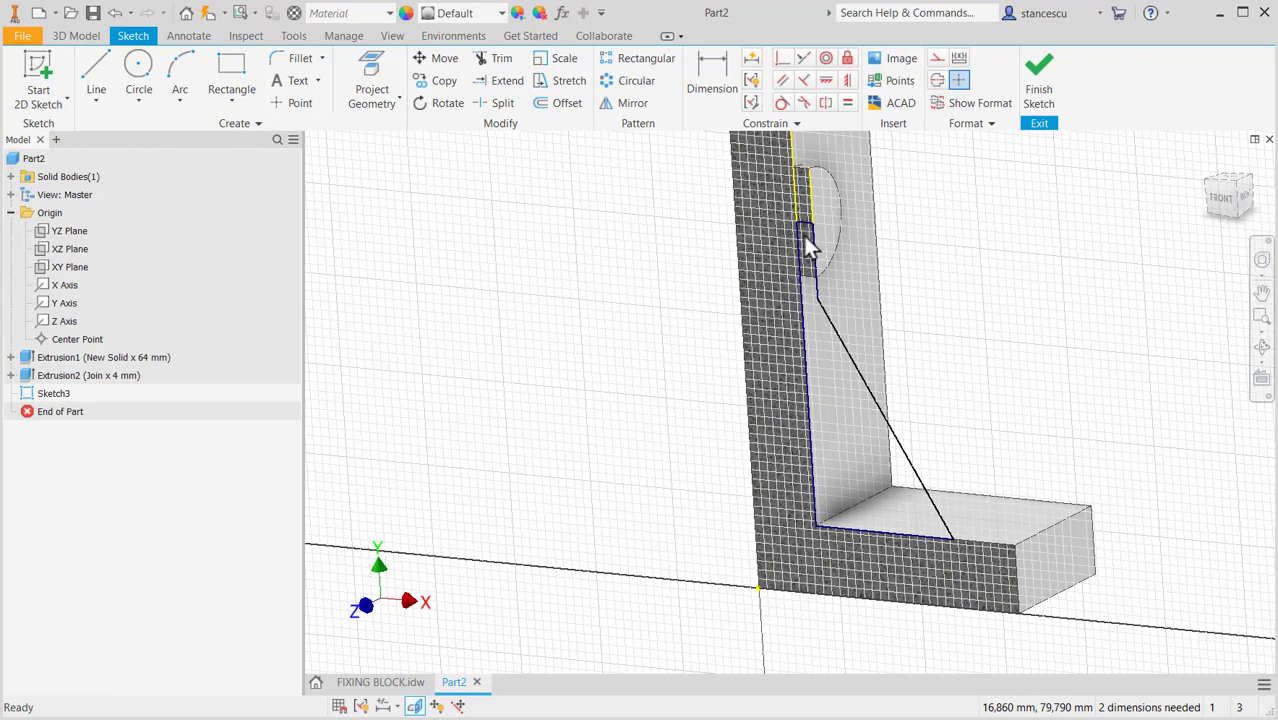
pyautogui.scroll(2, 810, 287)
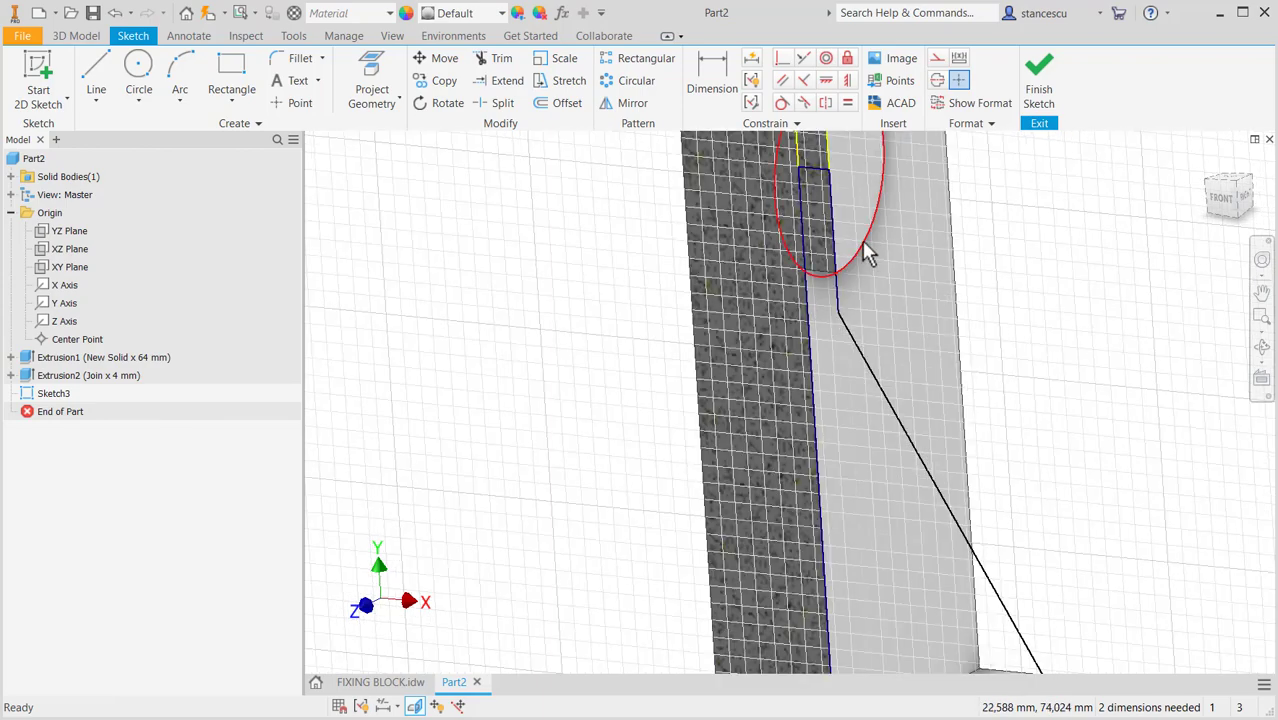
pyautogui.scroll(-2, 852, 308)
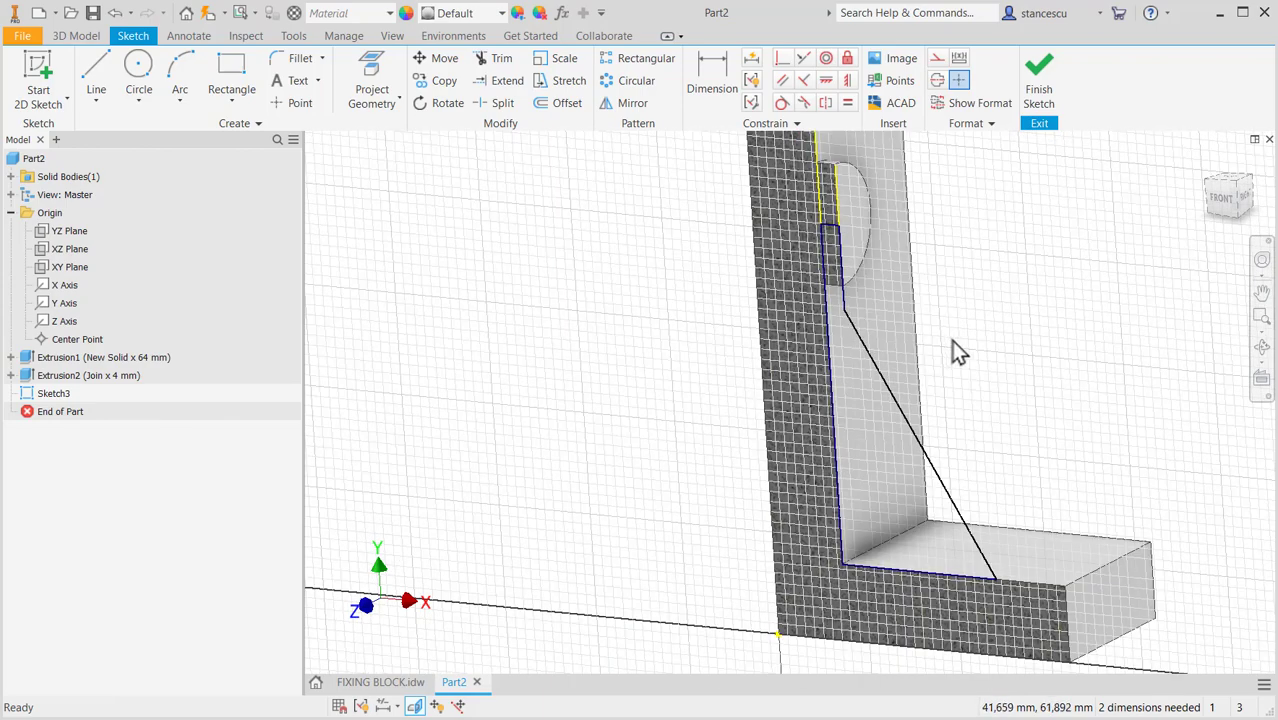
pyautogui.scroll(-1, 941, 271)
pyautogui.scroll(1, 873, 240)
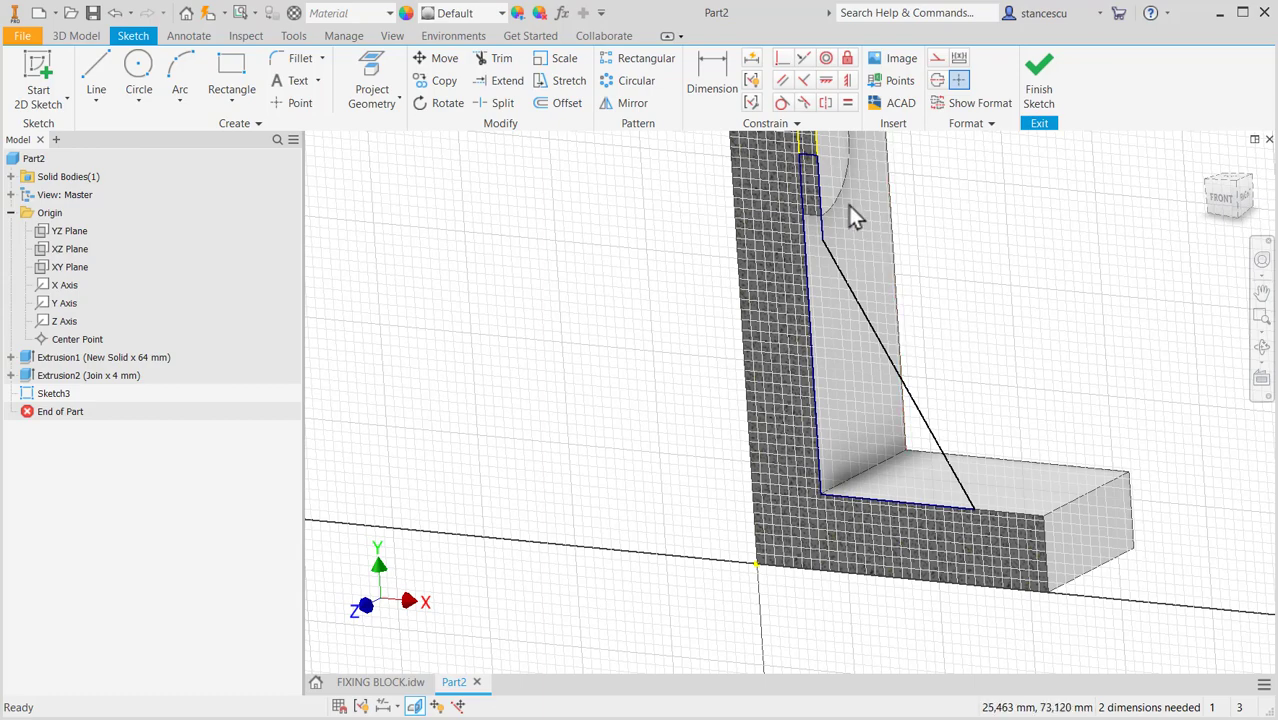
pyautogui.moveTo(855, 215); pyautogui.dragTo(856, 285, button='middle')
pyautogui.moveTo(984, 374); pyautogui.dragTo(990, 298, button='middle')
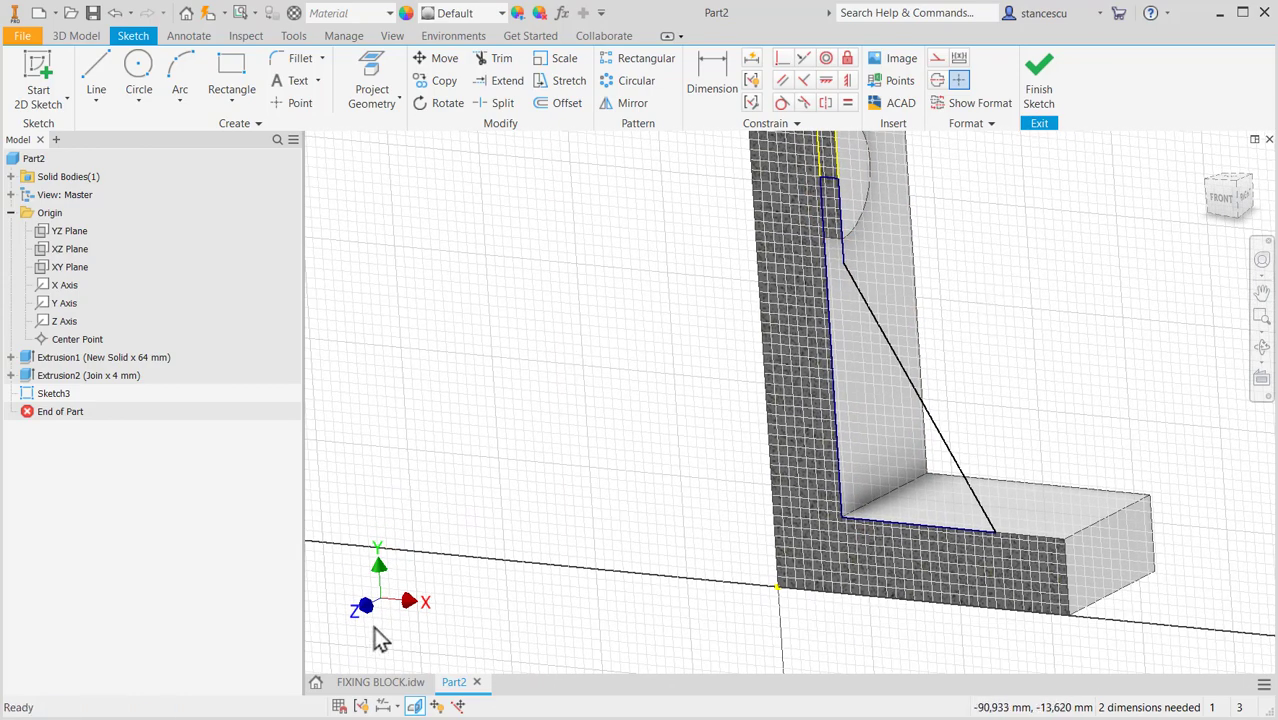
# Check the drawing's rib dimensions and set the rib's bottom edge to 21,5 mm.
pyautogui.click(374, 682)
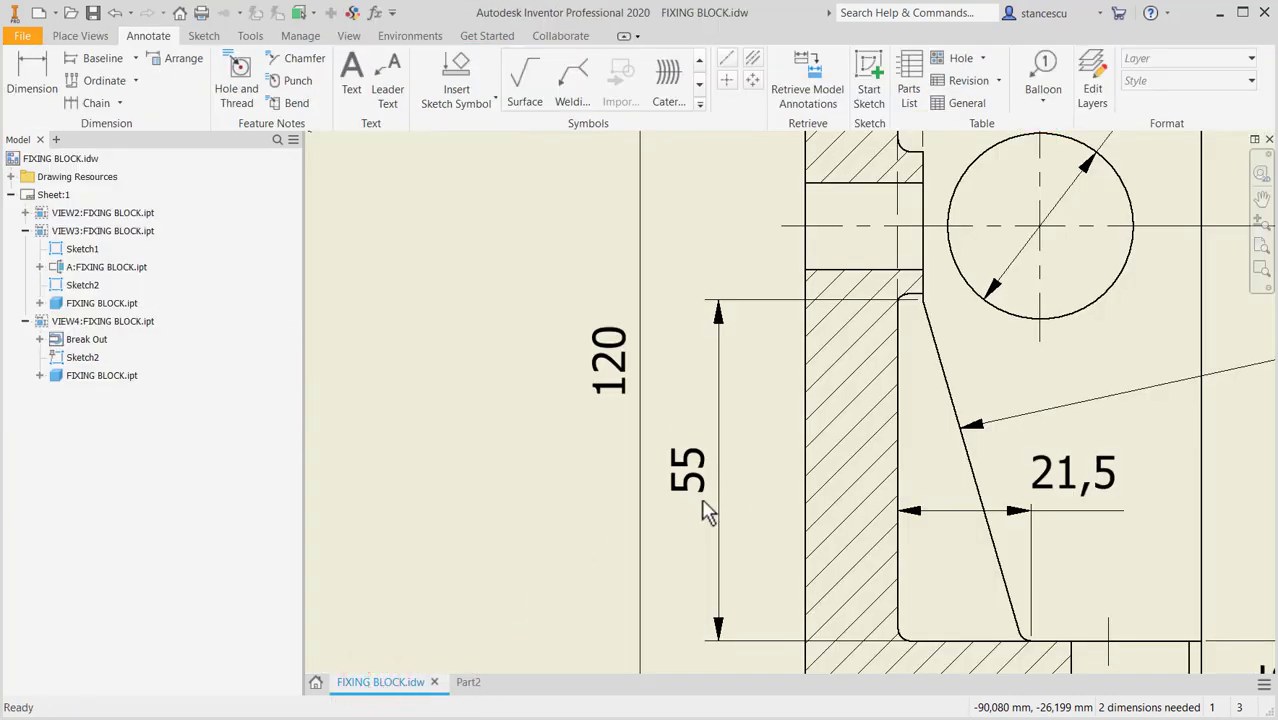
pyautogui.moveTo(703, 488); pyautogui.dragTo(619, 418, button='middle')
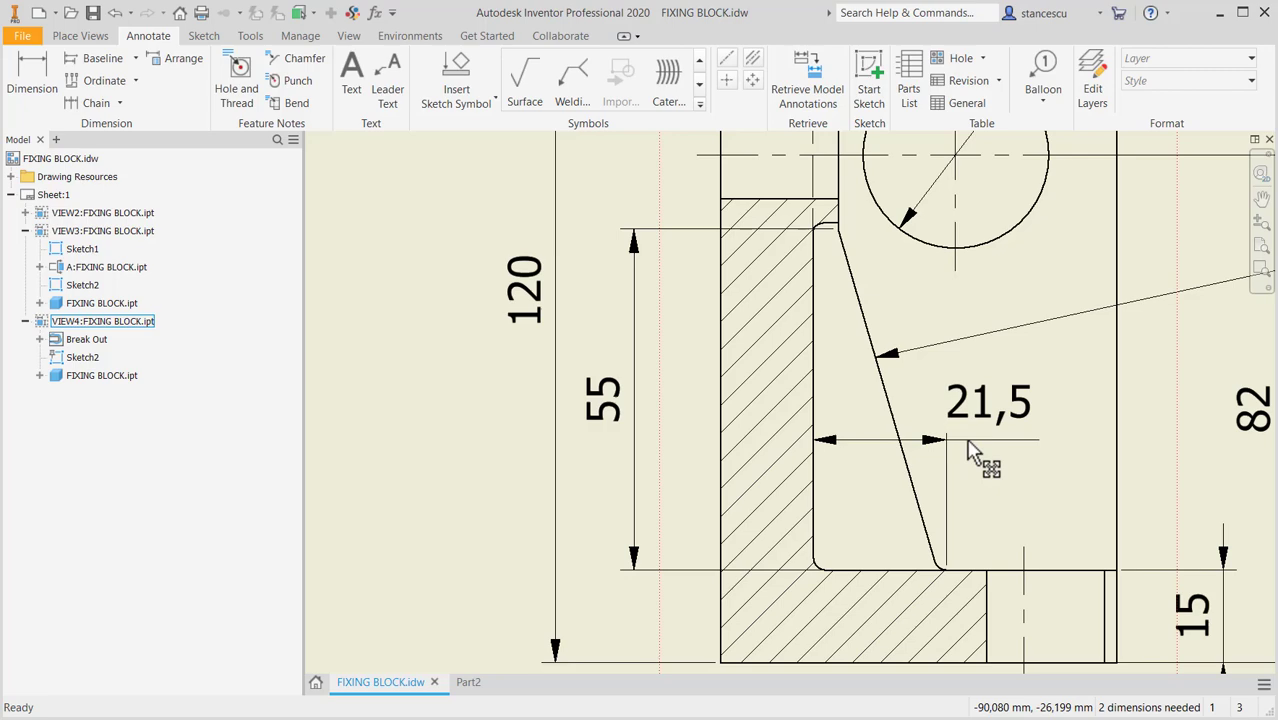
pyautogui.click(466, 686)
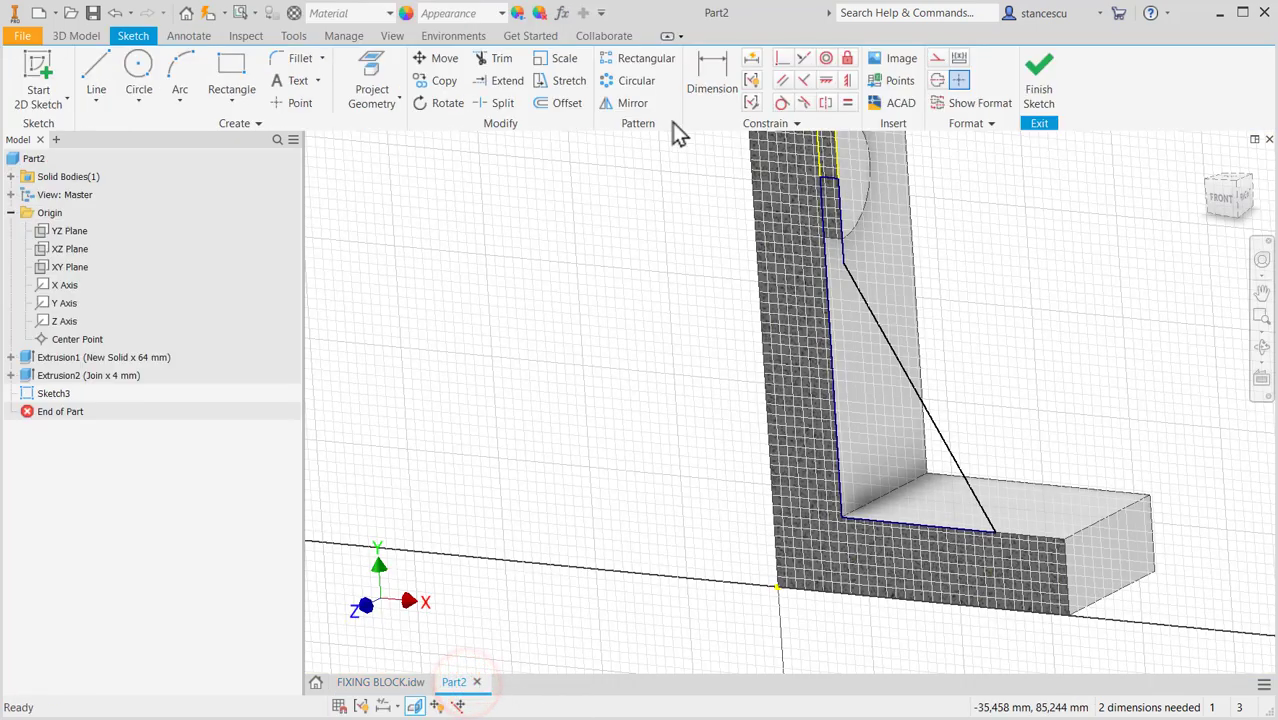
pyautogui.click(713, 89)
pyautogui.click(928, 526)
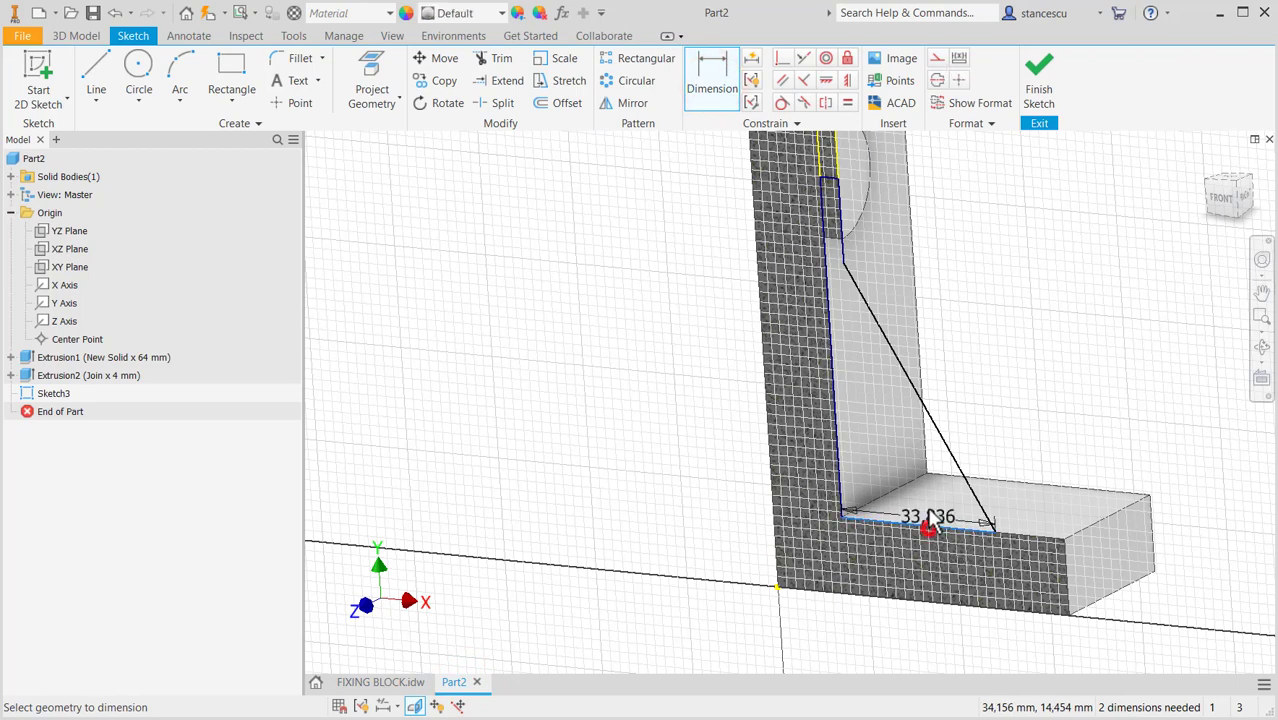
pyautogui.click(935, 510)
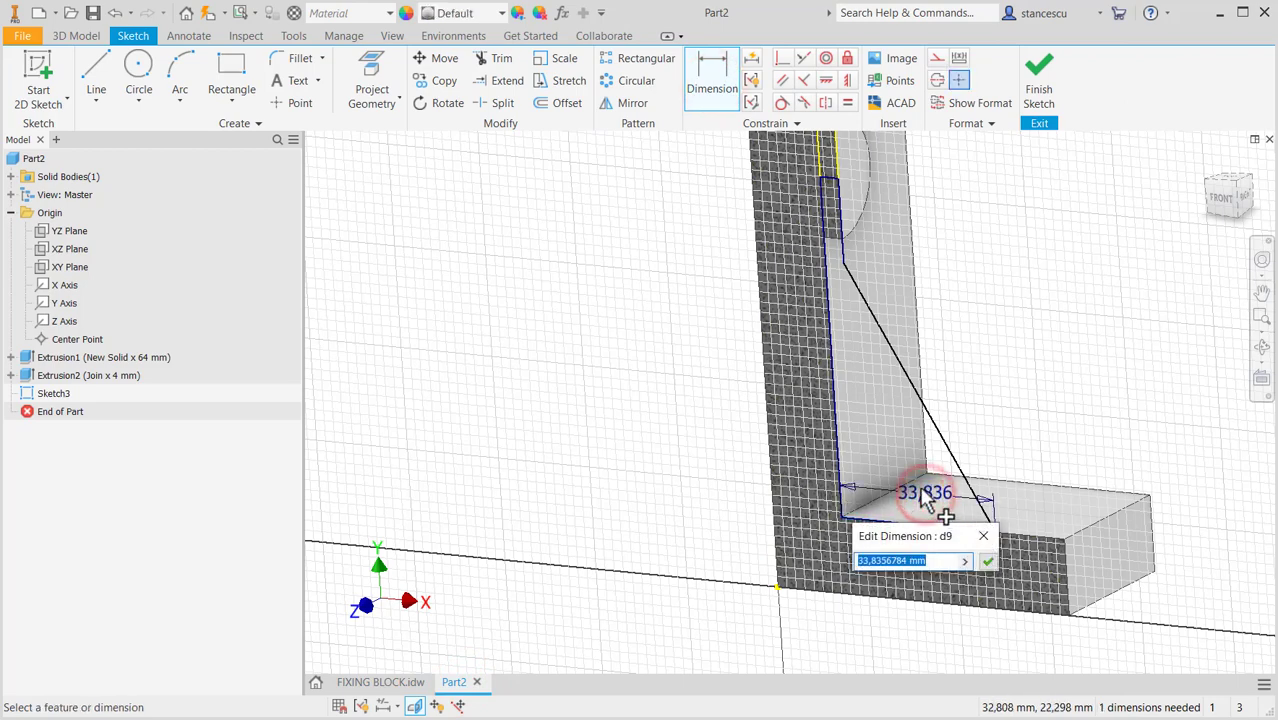
pyautogui.write('21.5')
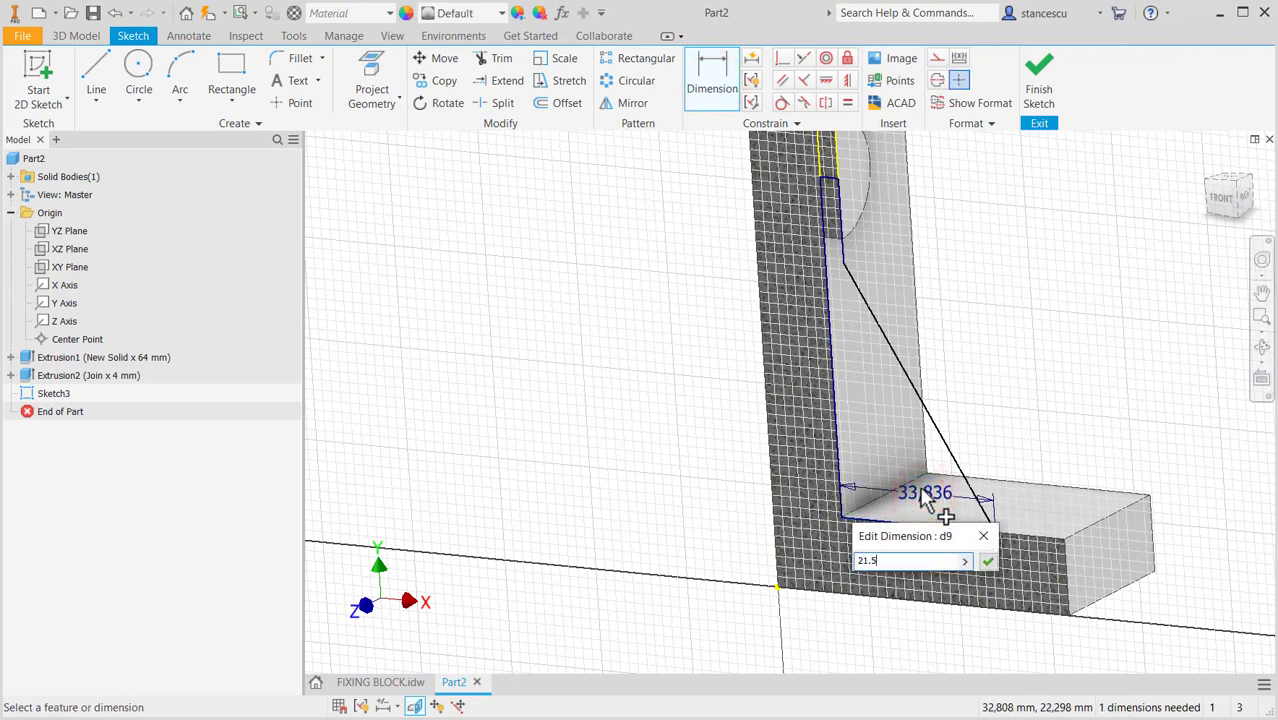
pyautogui.press('Return')
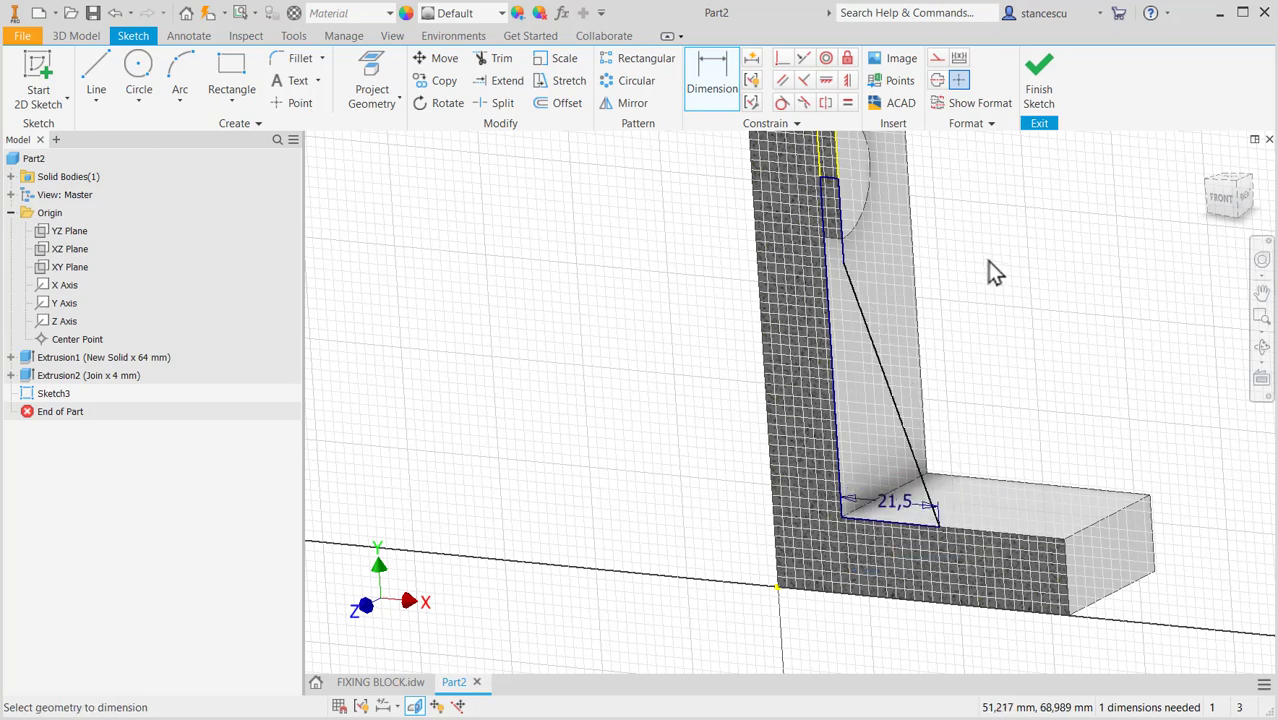
# Dimension the sloped rib line's height to 55 mm.
pyautogui.click(856, 305)
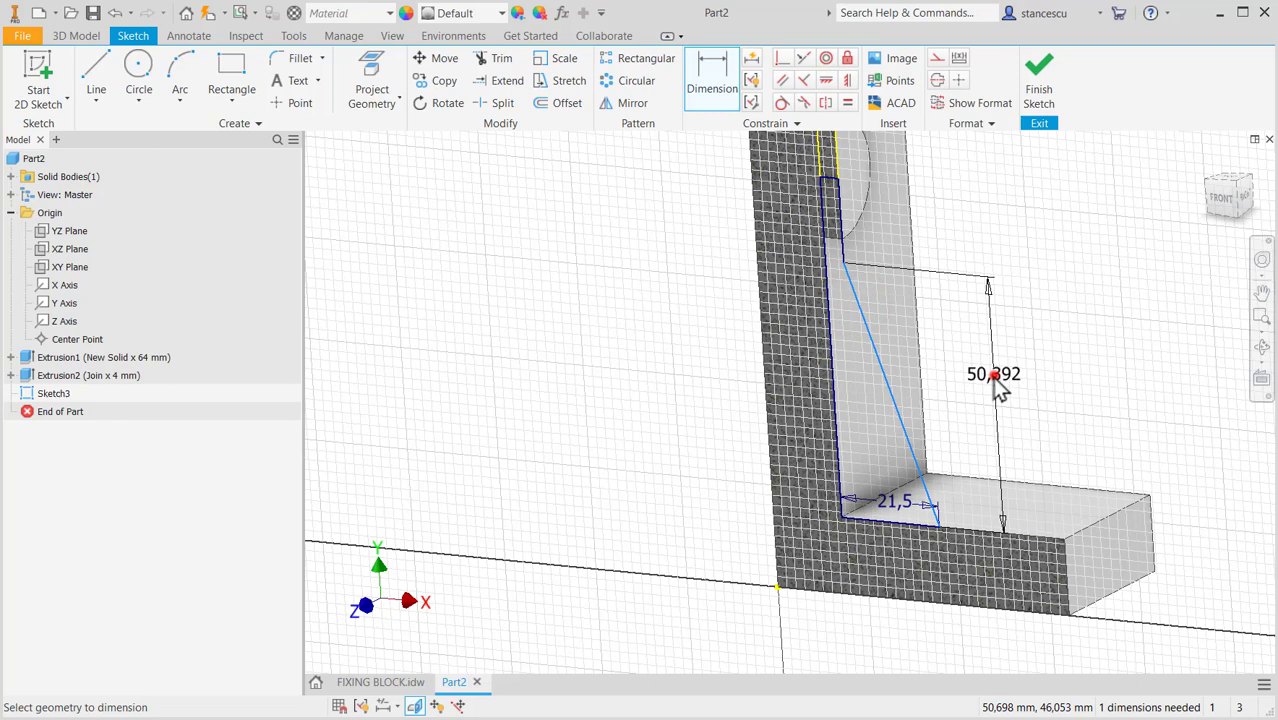
pyautogui.click(997, 385)
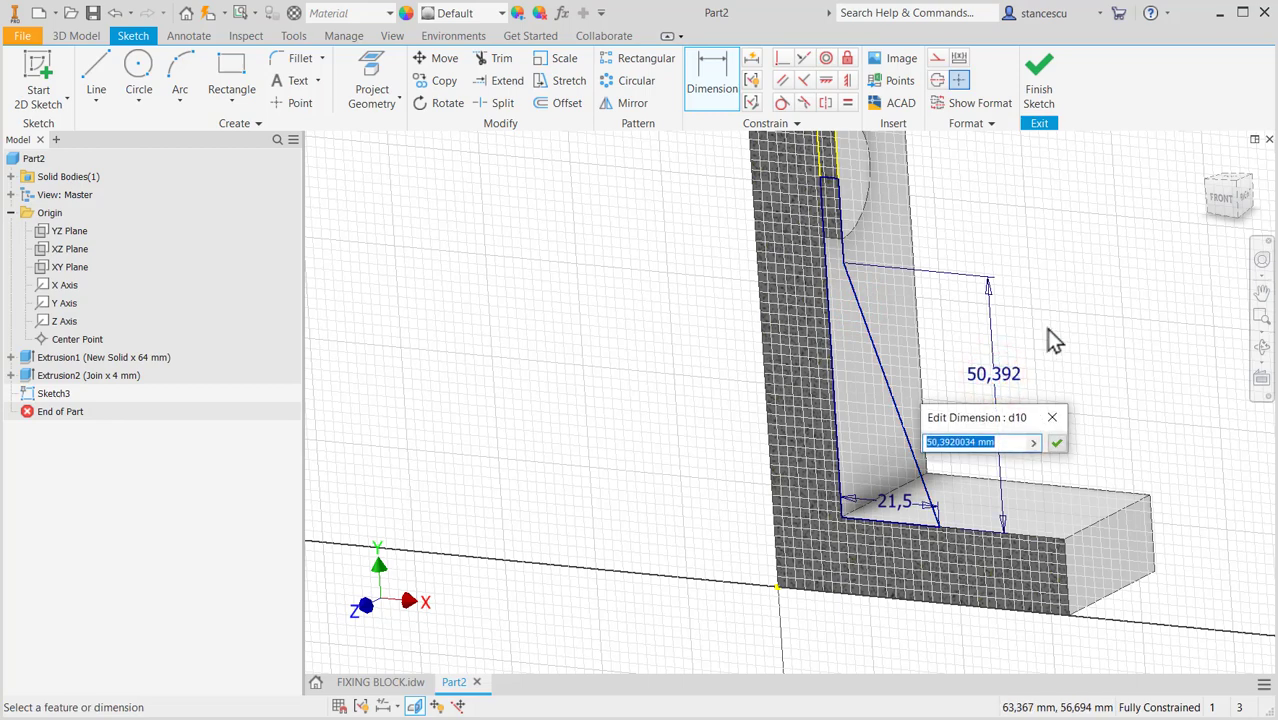
pyautogui.write('55')
pyautogui.press('Return')
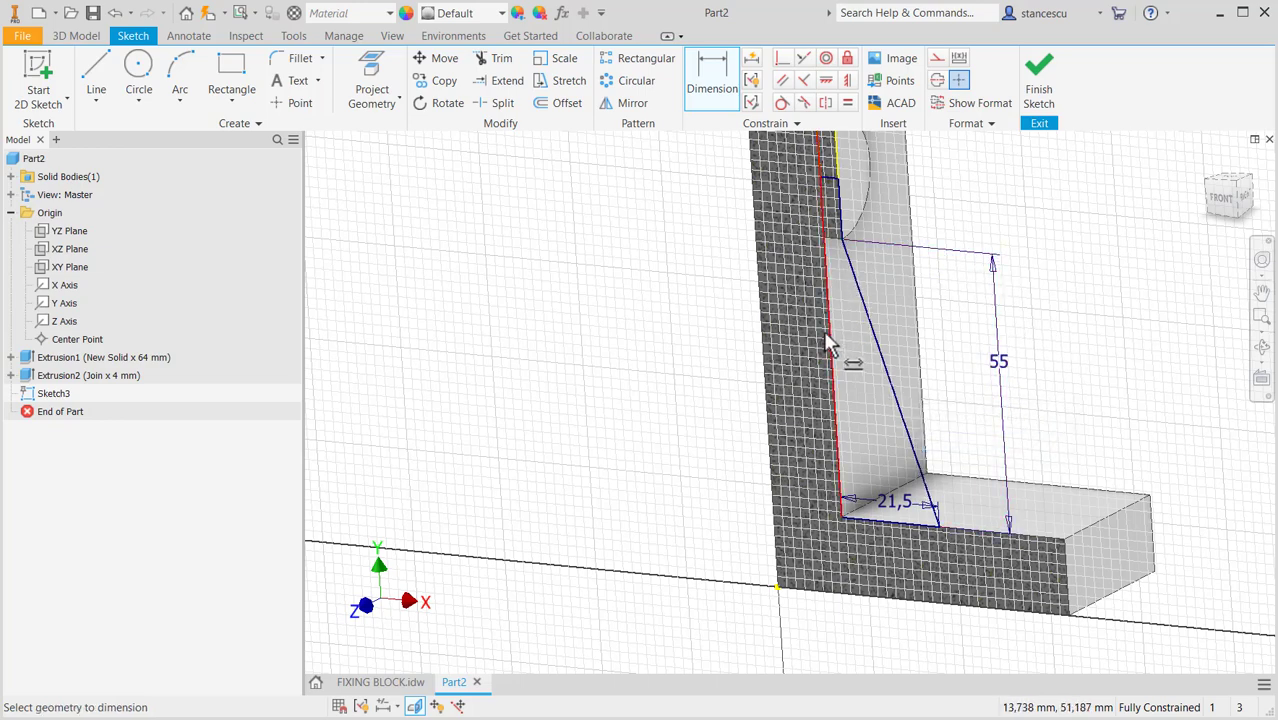
# Finish the rib sketch and orbit around the boss to inspect the dimensioned outline.
pyautogui.click(1038, 92)
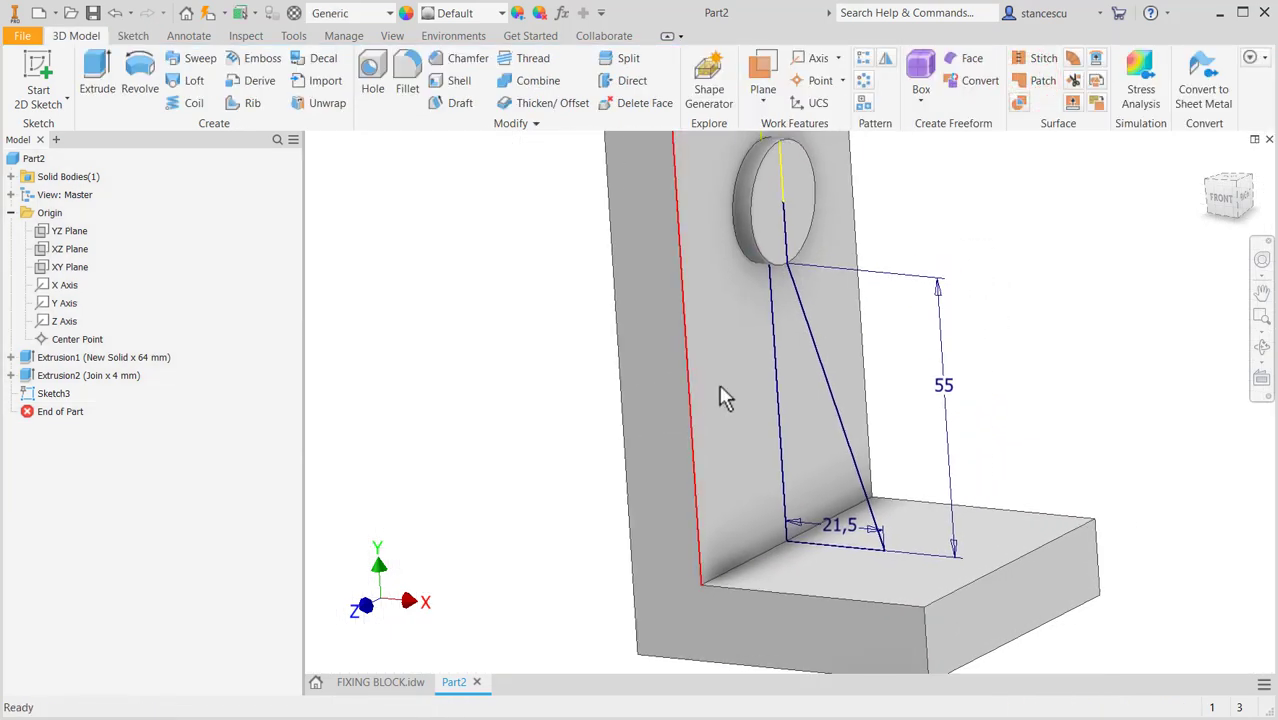
pyautogui.keyDown('shift'); pyautogui.moveTo(722, 394); pyautogui.dragTo(660, 350, button='middle'); pyautogui.keyUp('shift')
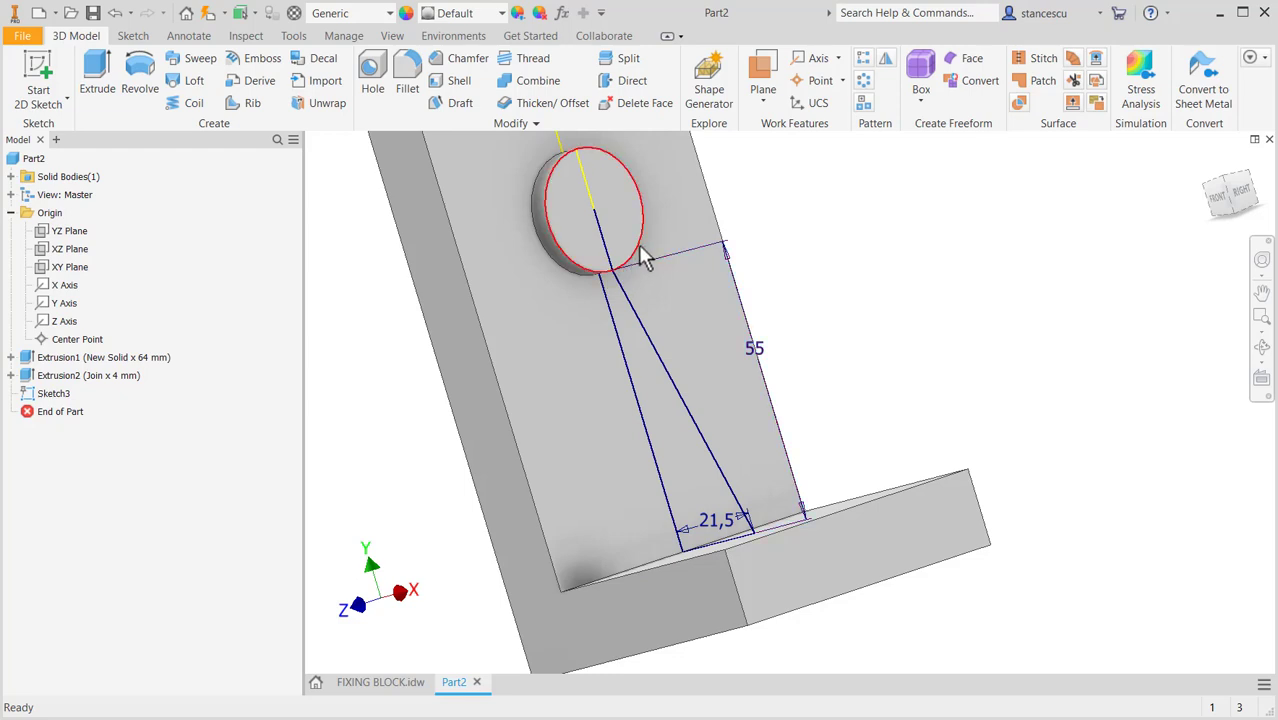
pyautogui.scroll(3, 634, 270)
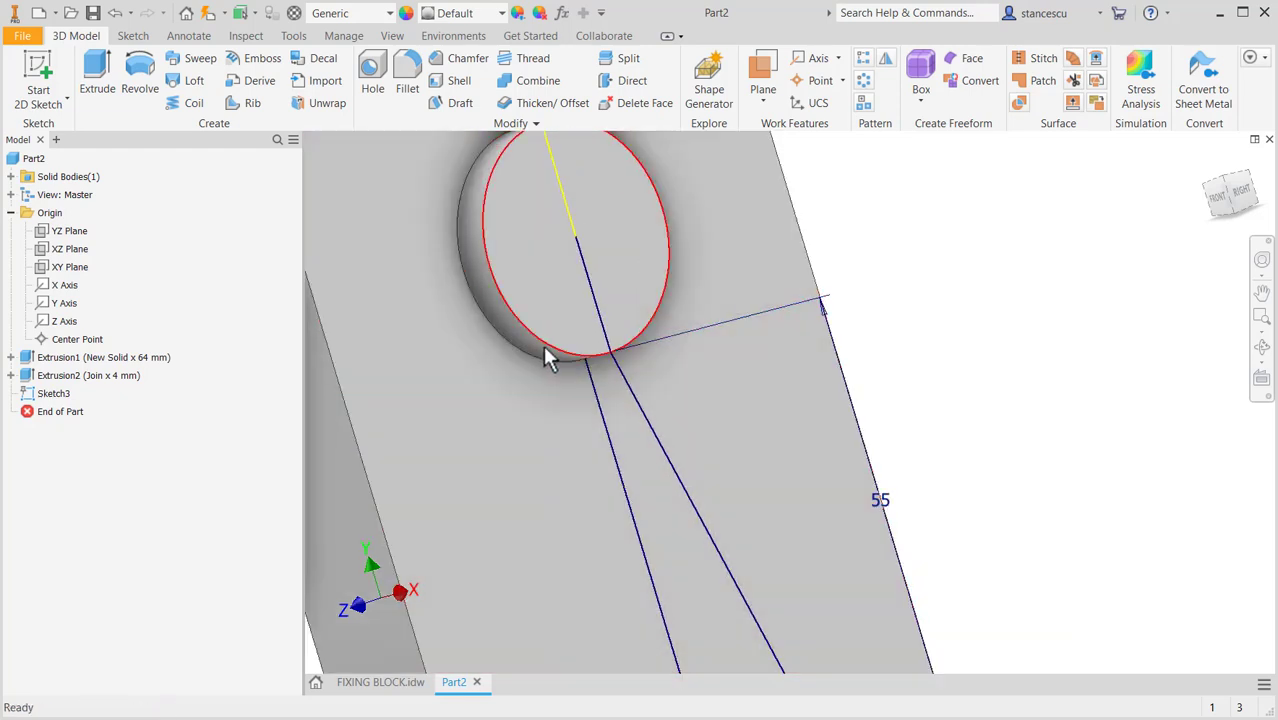
pyautogui.press('F4')
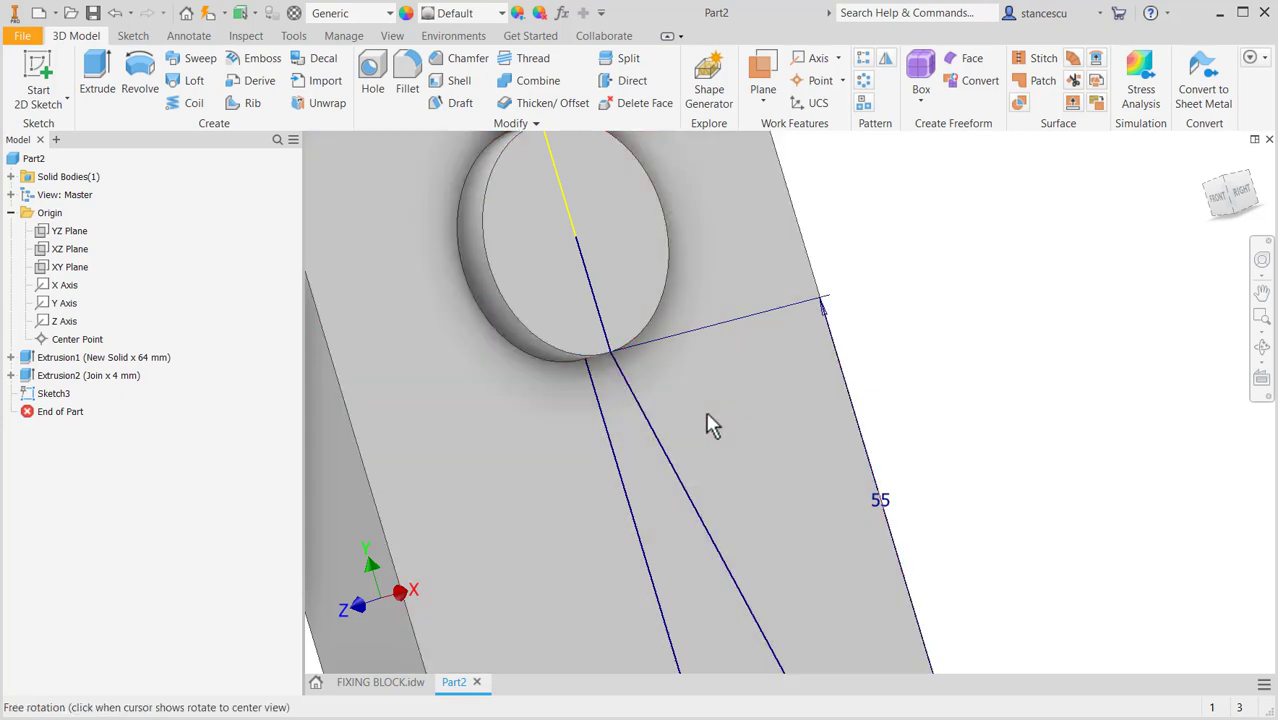
pyautogui.moveTo(712, 424); pyautogui.dragTo(621, 409)
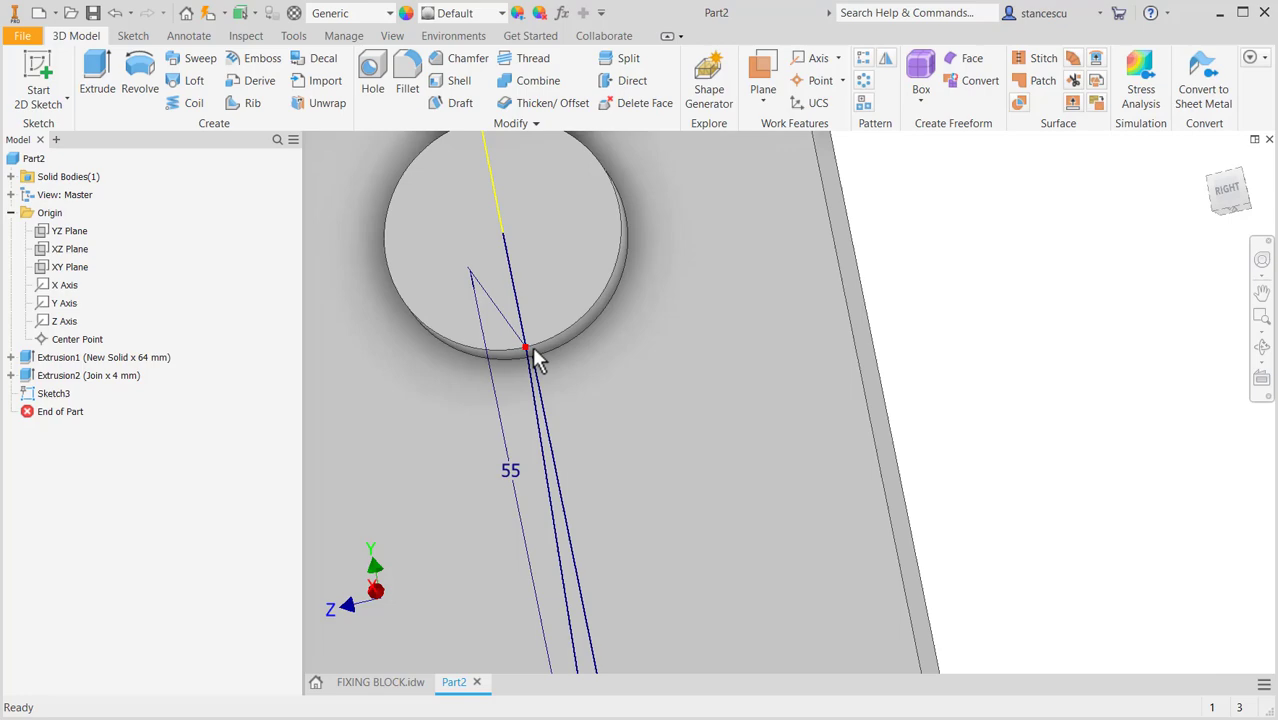
pyautogui.scroll(-3, 600, 442)
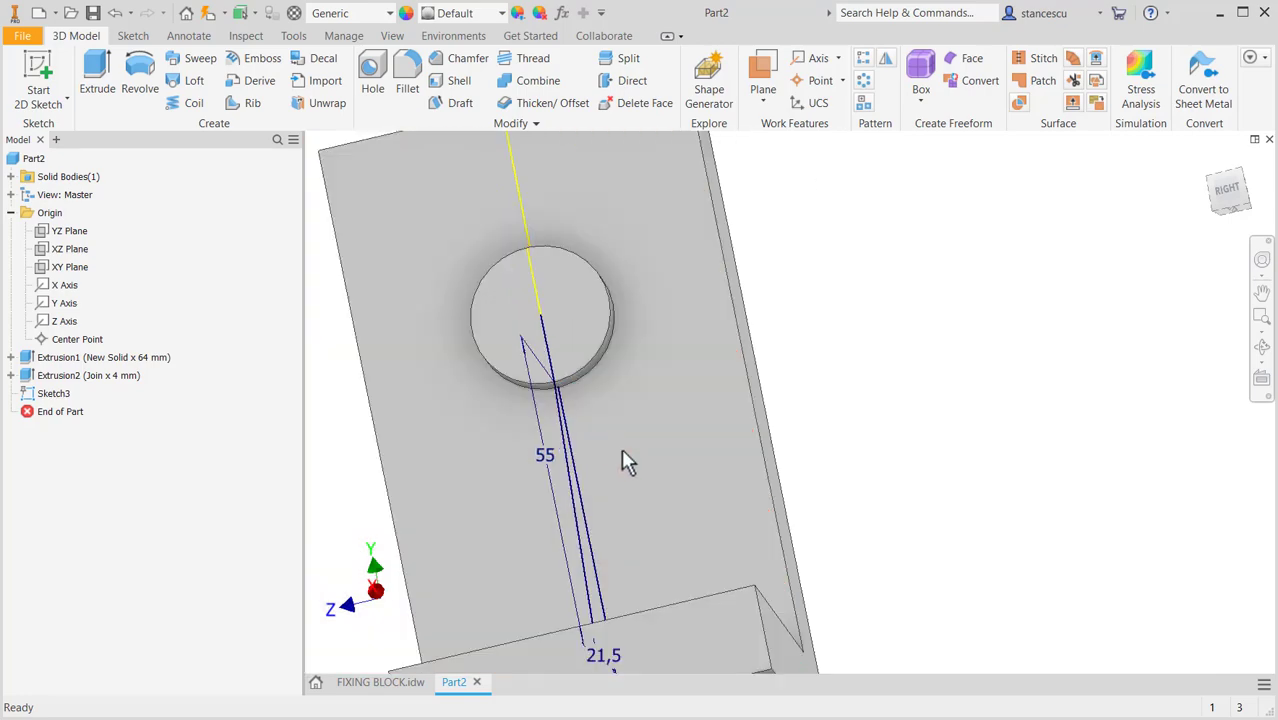
pyautogui.moveTo(593, 420); pyautogui.dragTo(670, 419)
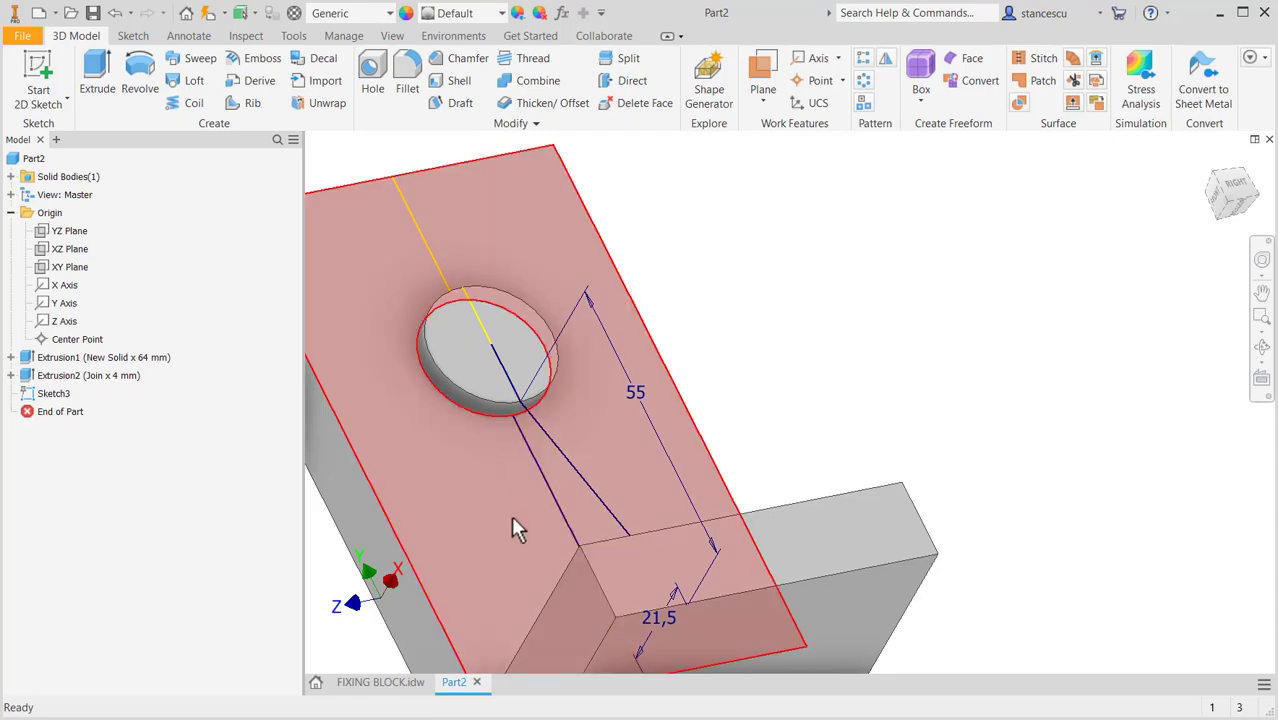
pyautogui.moveTo(648, 474); pyautogui.dragTo(750, 551)
pyautogui.moveTo(750, 551); pyautogui.dragTo(733, 408, button='middle')
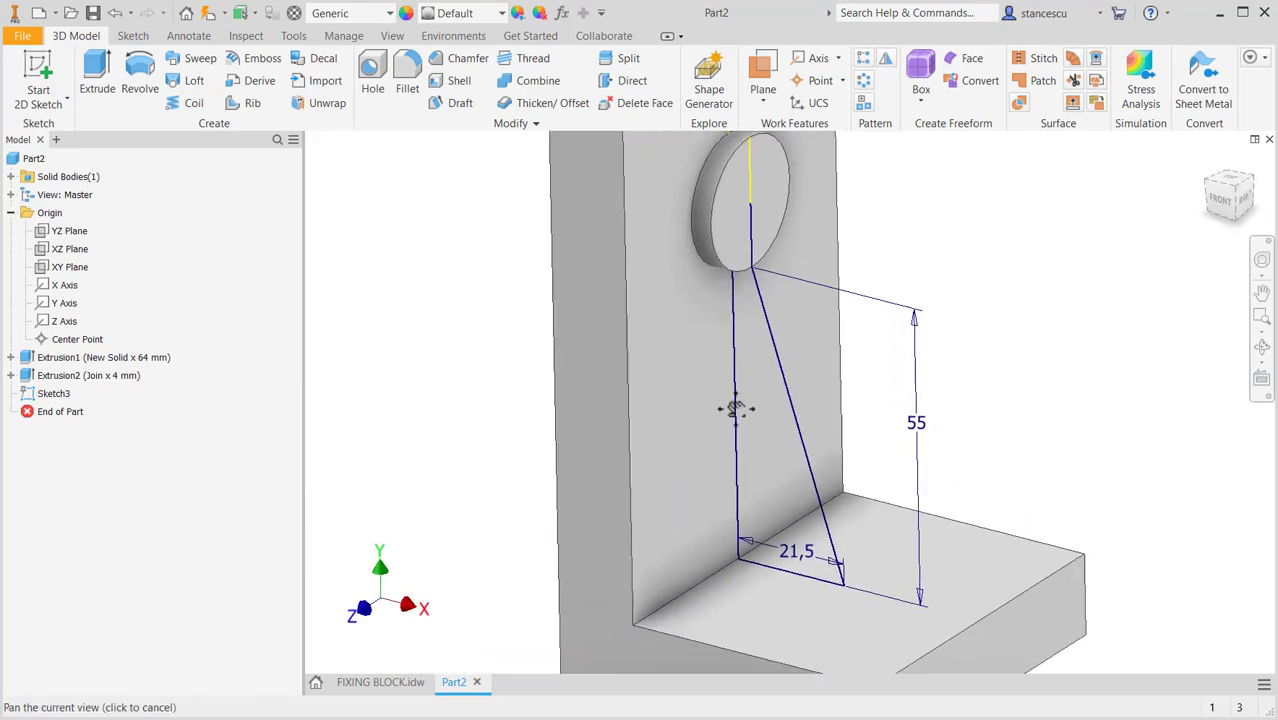
# Extrude the rib profile 10 mm symmetrically, joining it to the part as Extrusion3.
pyautogui.click(94, 65)
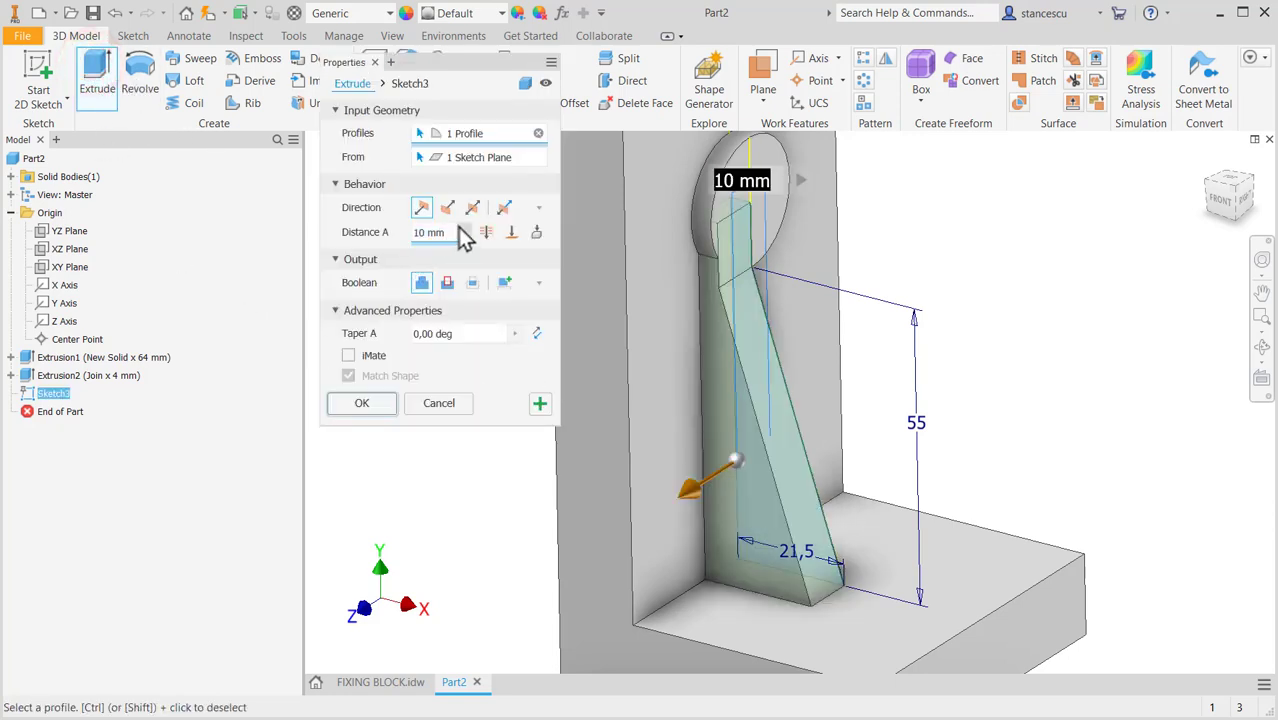
pyautogui.click(473, 208)
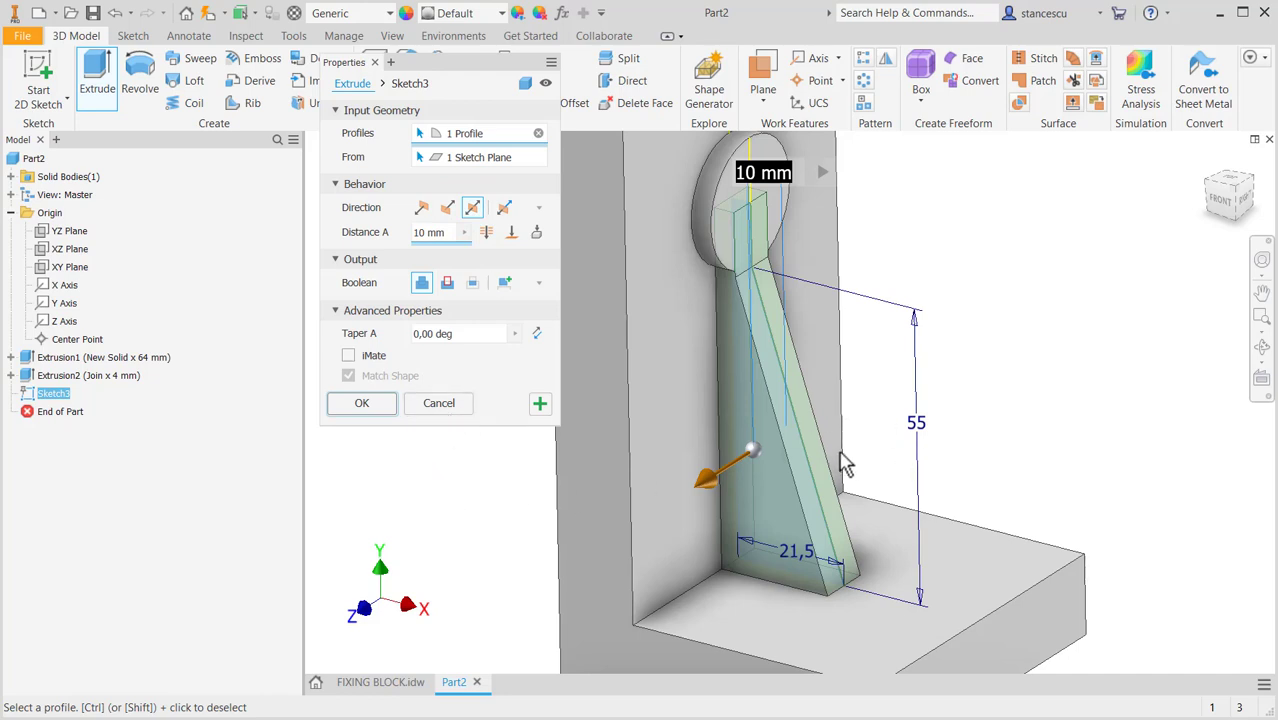
pyautogui.keyDown('shift'); pyautogui.moveTo(843, 465); pyautogui.dragTo(887, 663, button='middle'); pyautogui.keyUp('shift')
pyautogui.scroll(6, 762, 366)
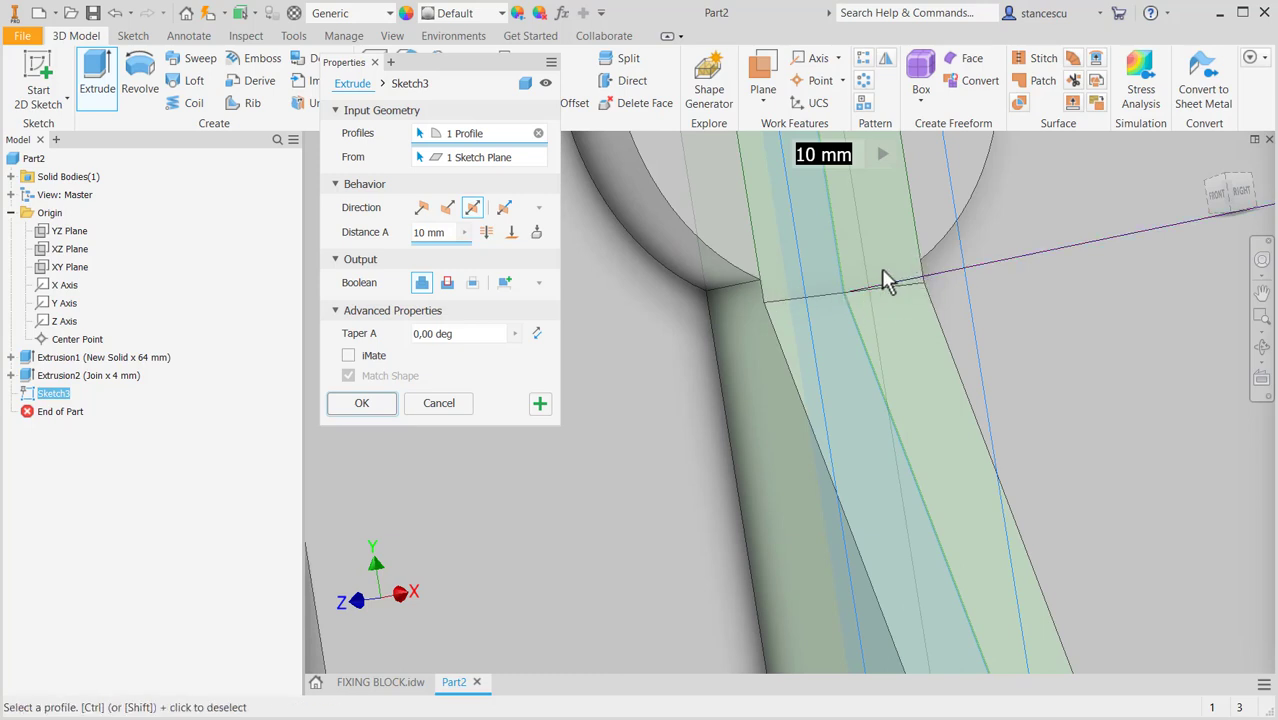
pyautogui.click(369, 404)
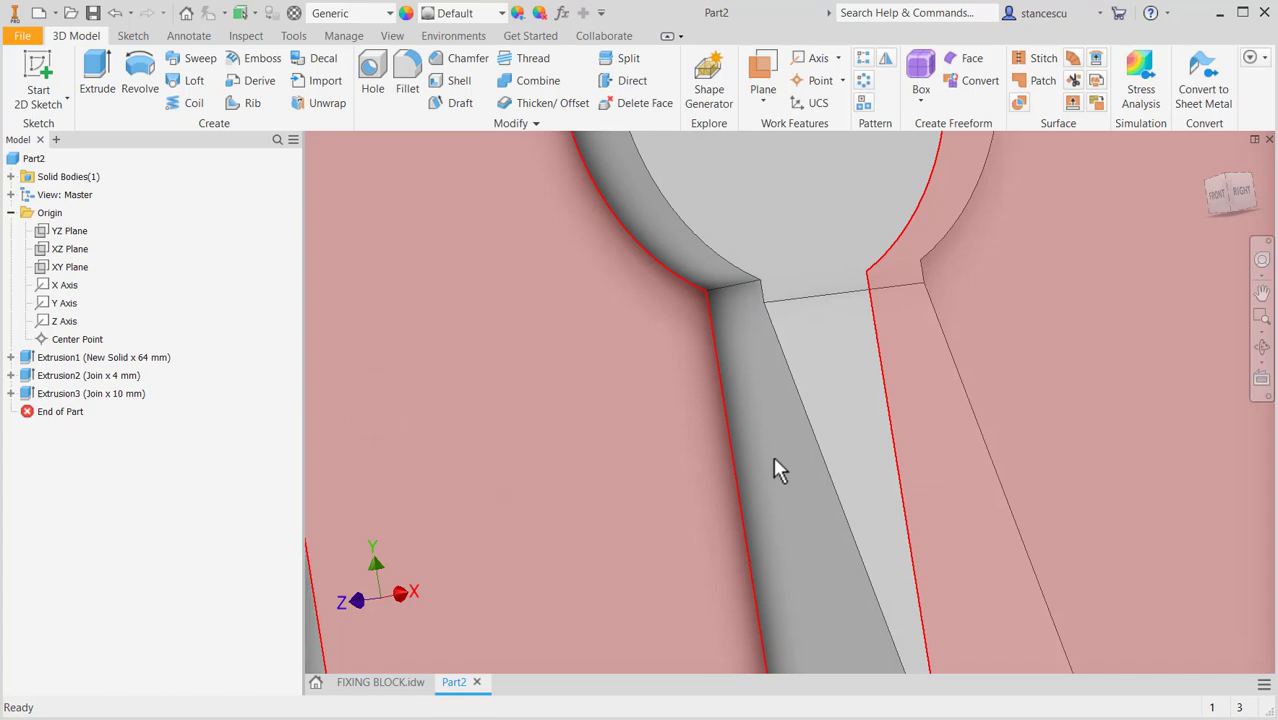
pyautogui.press('F6')
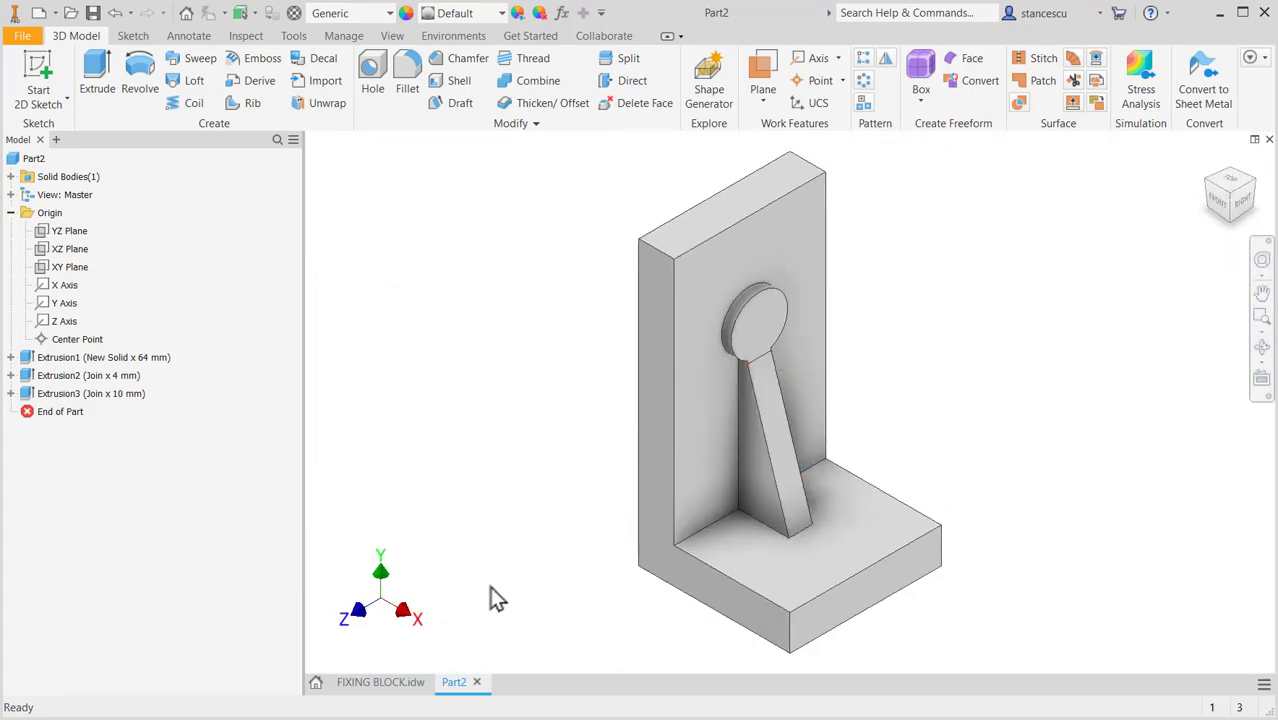
pyautogui.click(395, 683)
pyautogui.scroll(-5, 862, 578)
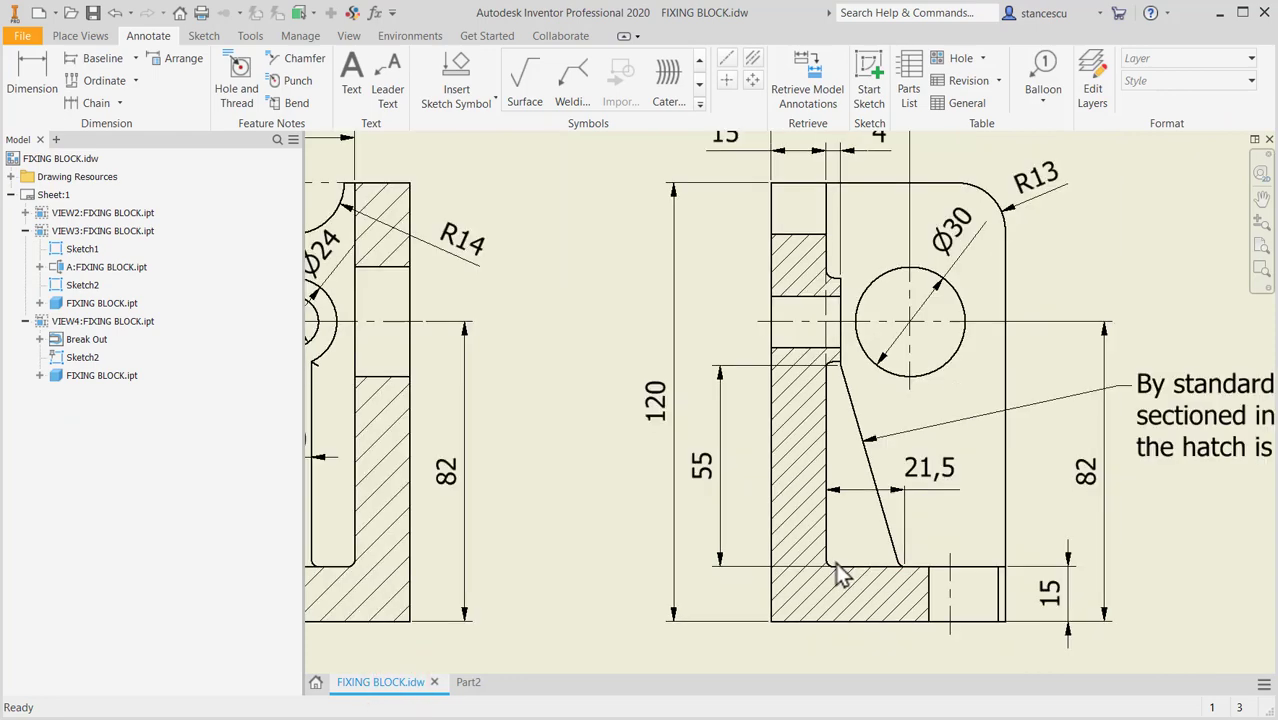
pyautogui.scroll(2, 693, 612)
pyautogui.moveTo(693, 612); pyautogui.dragTo(665, 560, button='middle')
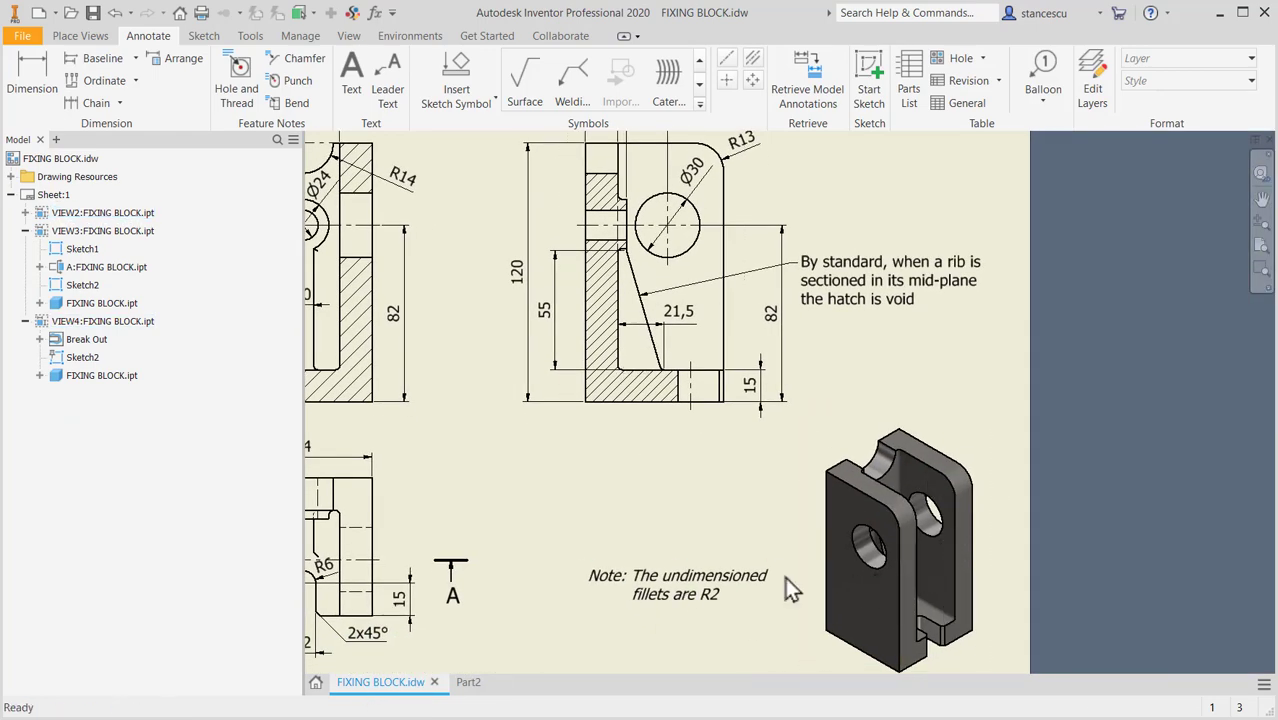
pyautogui.moveTo(785, 590); pyautogui.dragTo(884, 528, button='middle')
pyautogui.moveTo(585, 491); pyautogui.dragTo(645, 585, button='middle')
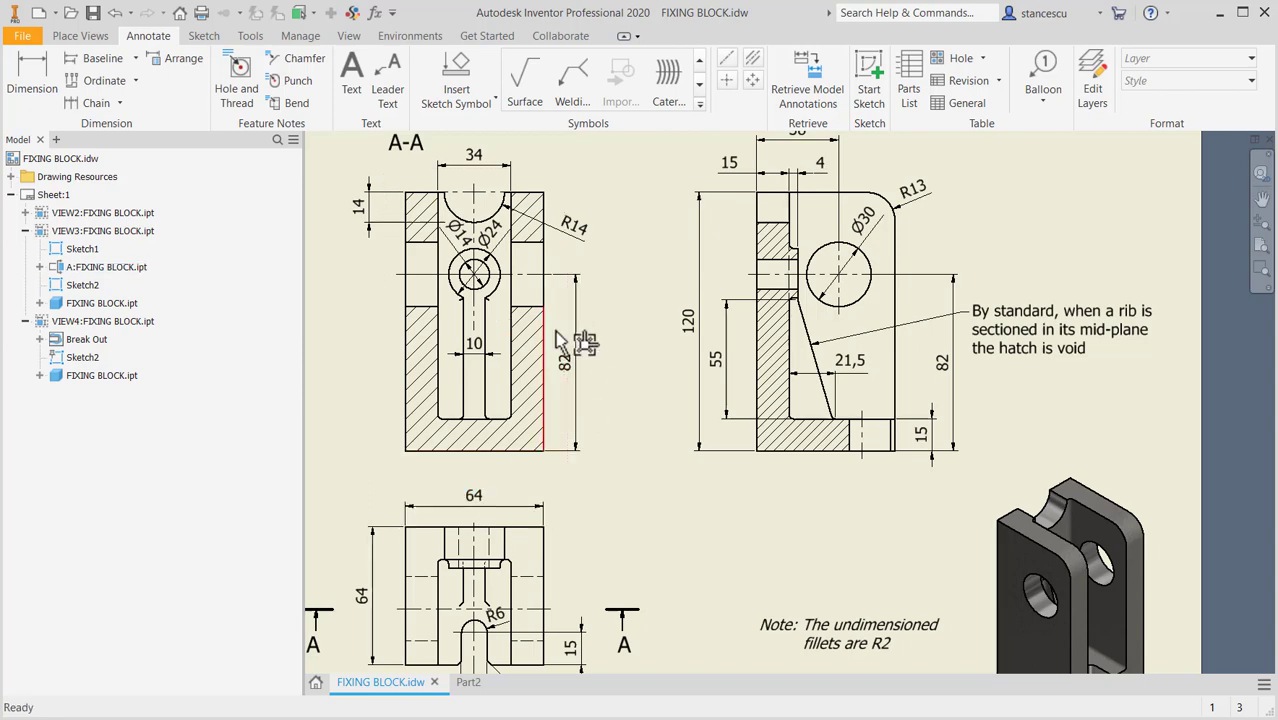
pyautogui.click(466, 684)
# Start a sketch on the back plate's side face and draw a closed line-and-tangent-arc outline.
pyautogui.click(653, 466)
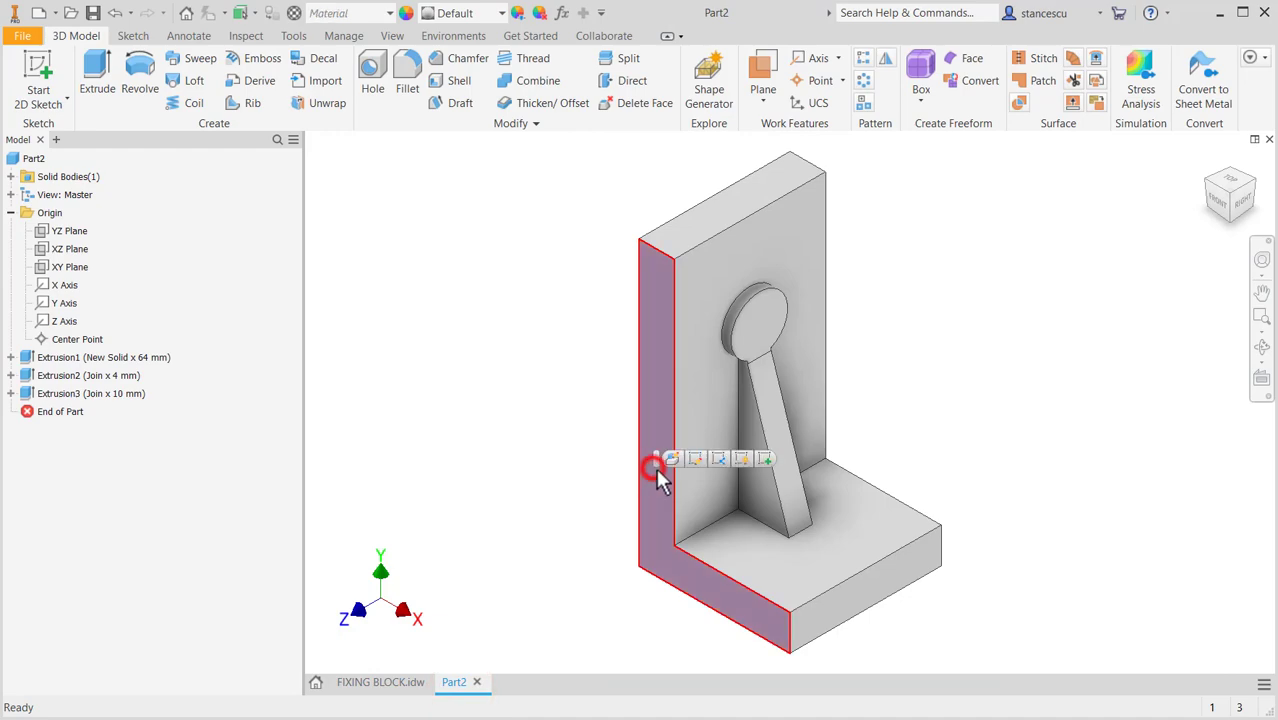
pyautogui.click(764, 460)
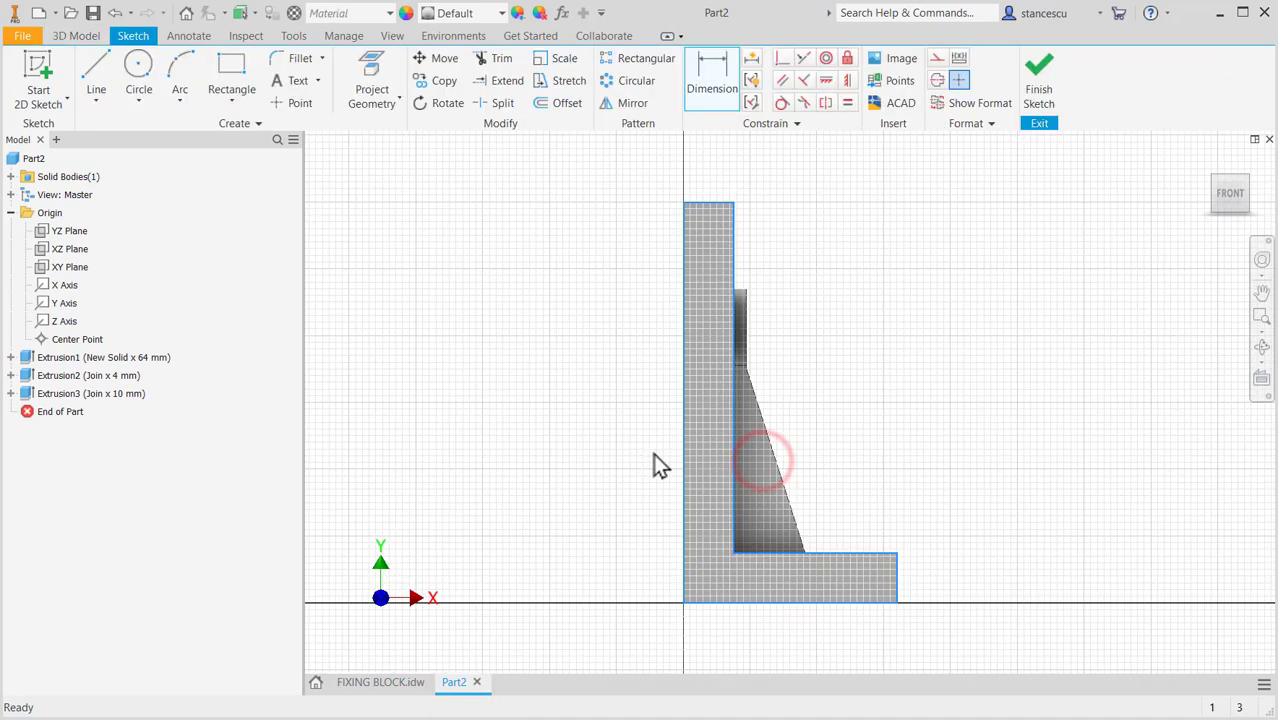
pyautogui.click(90, 70)
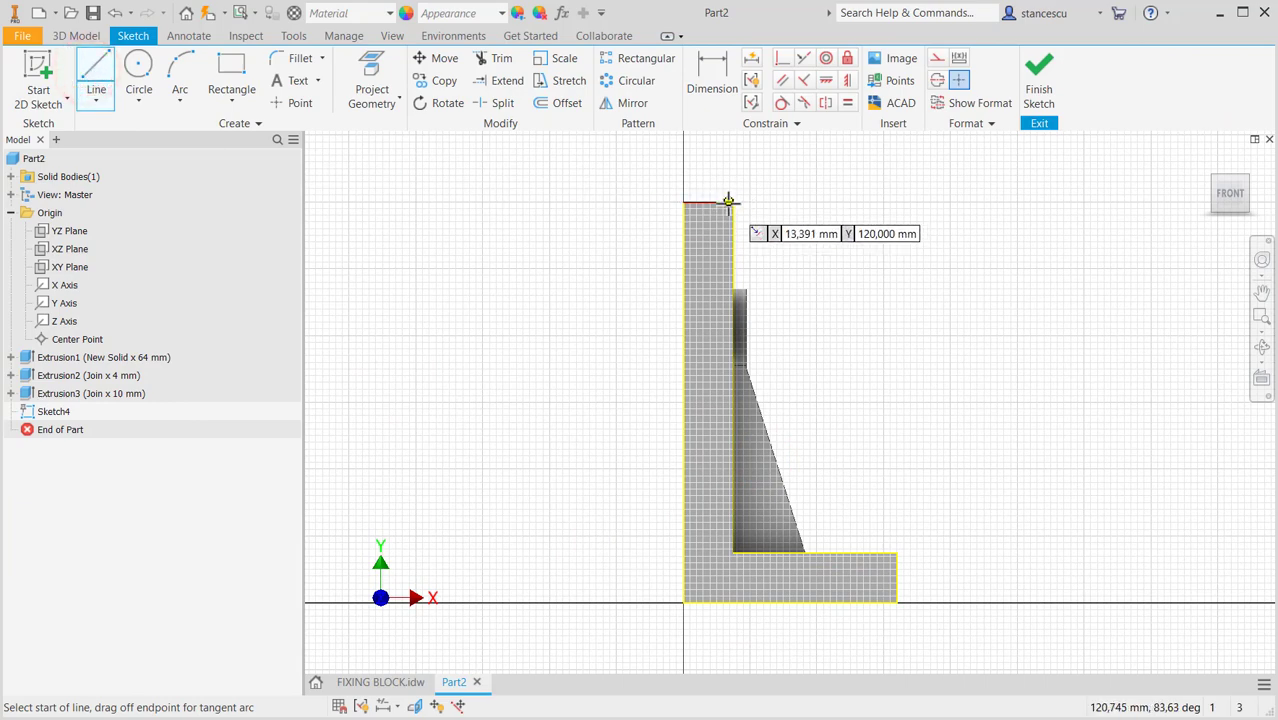
pyautogui.click(731, 202)
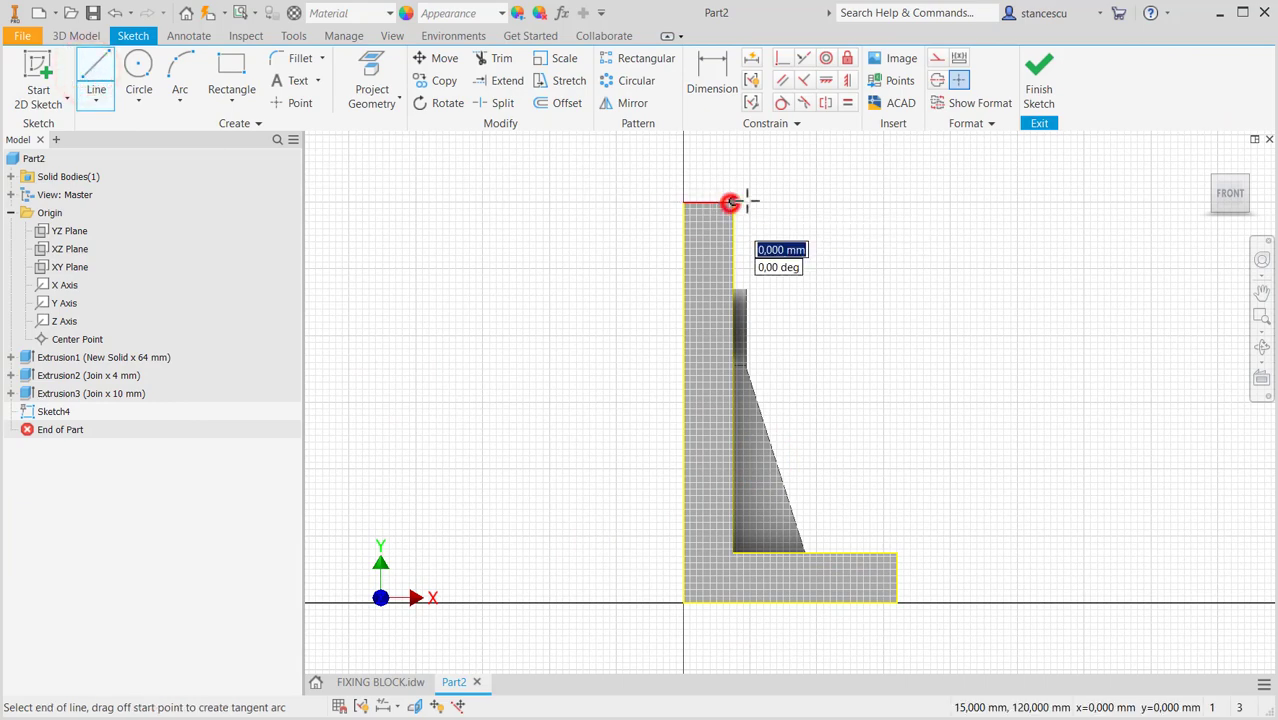
pyautogui.click(850, 202)
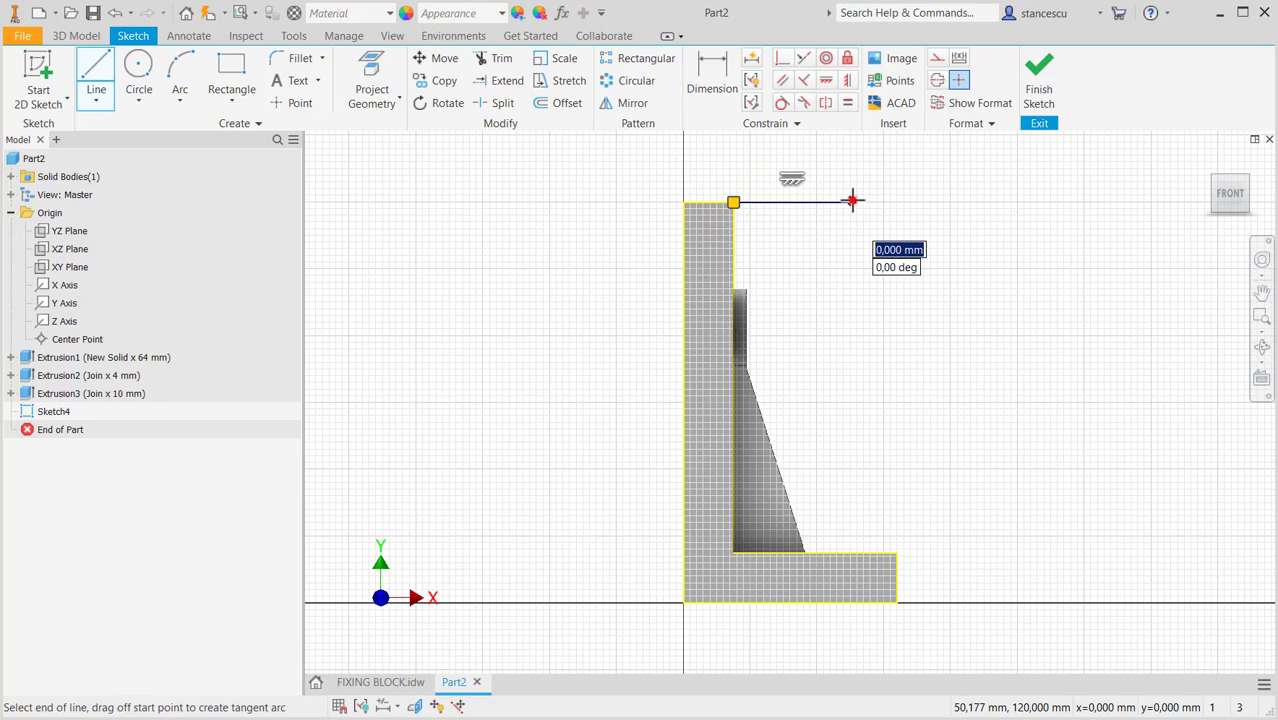
pyautogui.moveTo(850, 202); pyautogui.dragTo(898, 247)
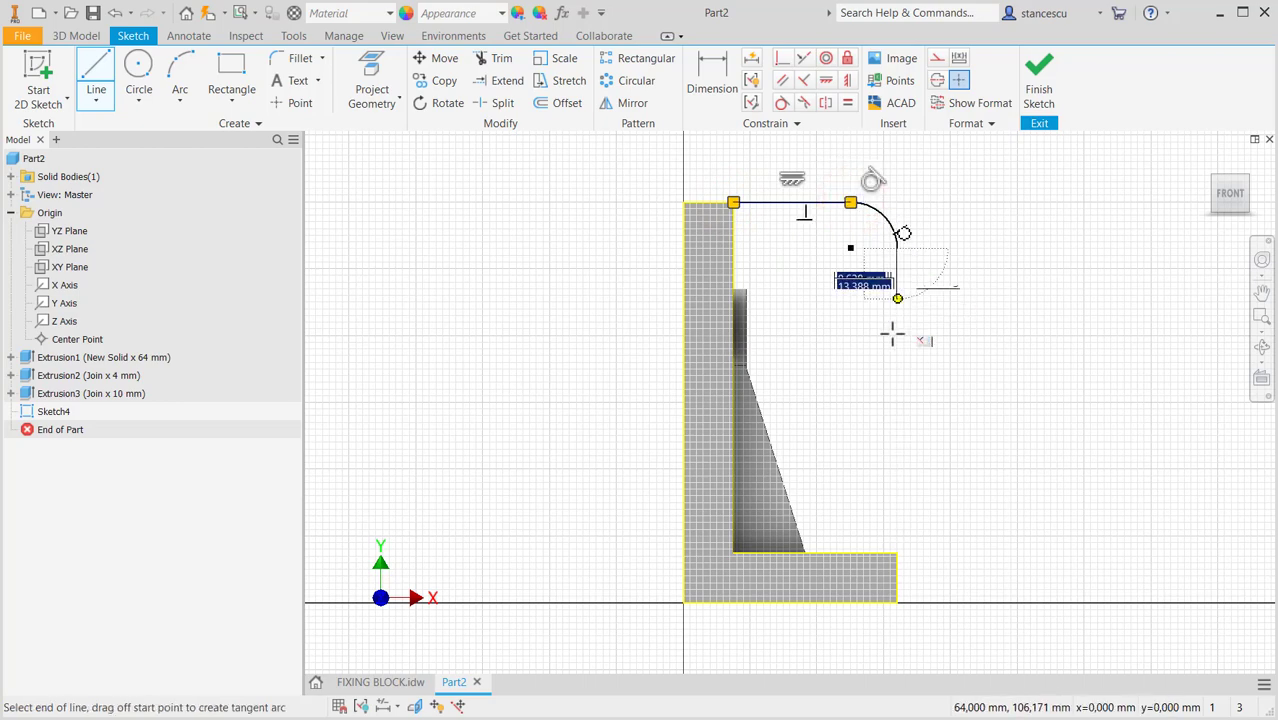
pyautogui.click(897, 551)
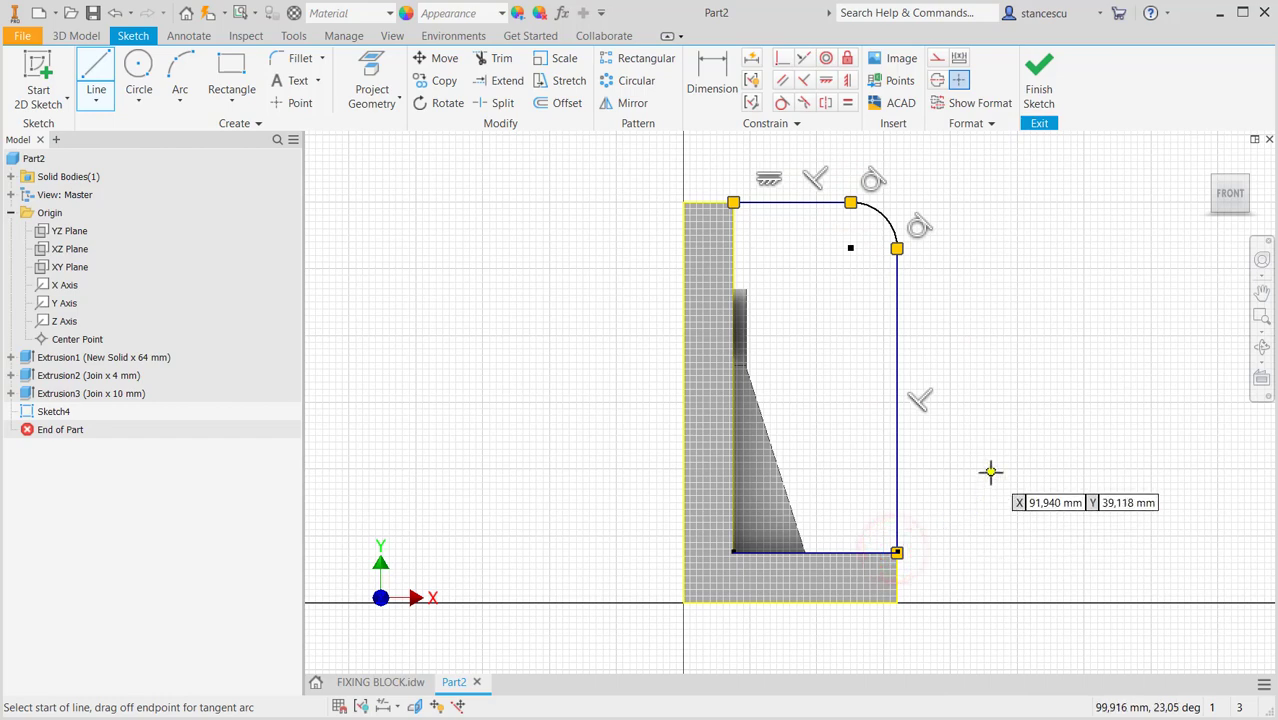
pyautogui.press('Escape')
# Dimension the rounded corner arc to radius 13 and finish the sketch.
pyautogui.click(712, 78)
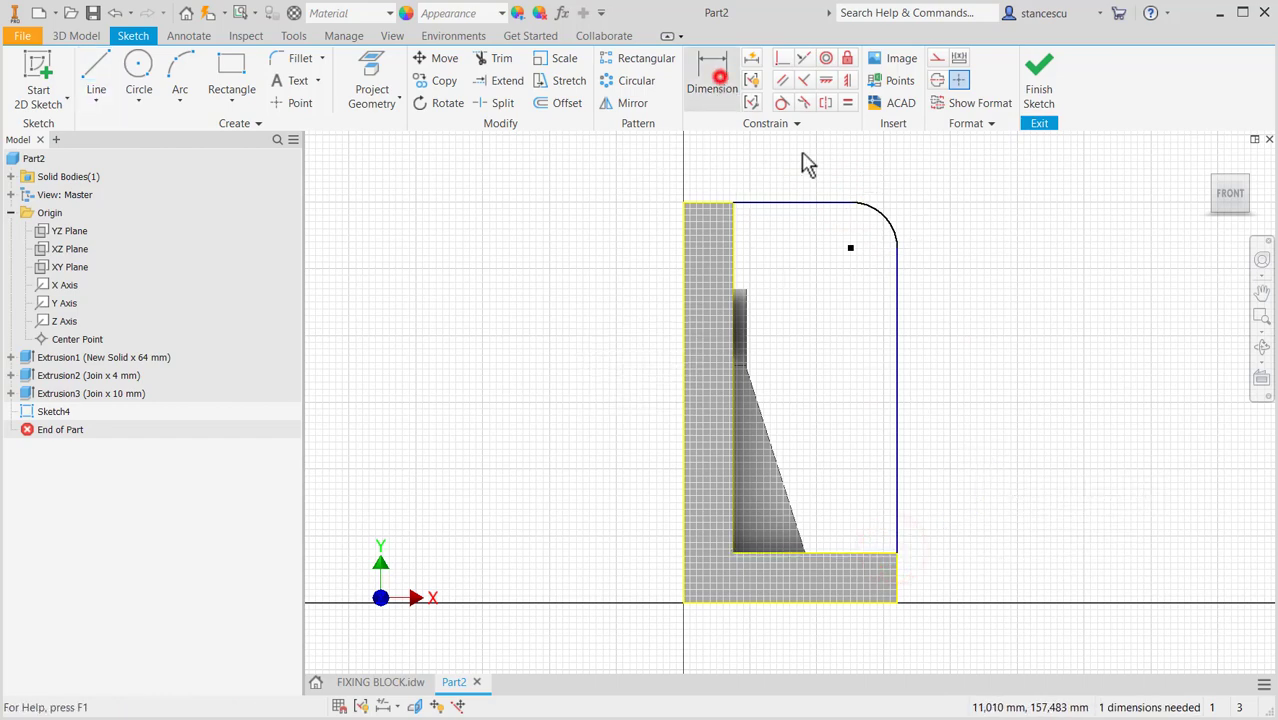
pyautogui.click(889, 214)
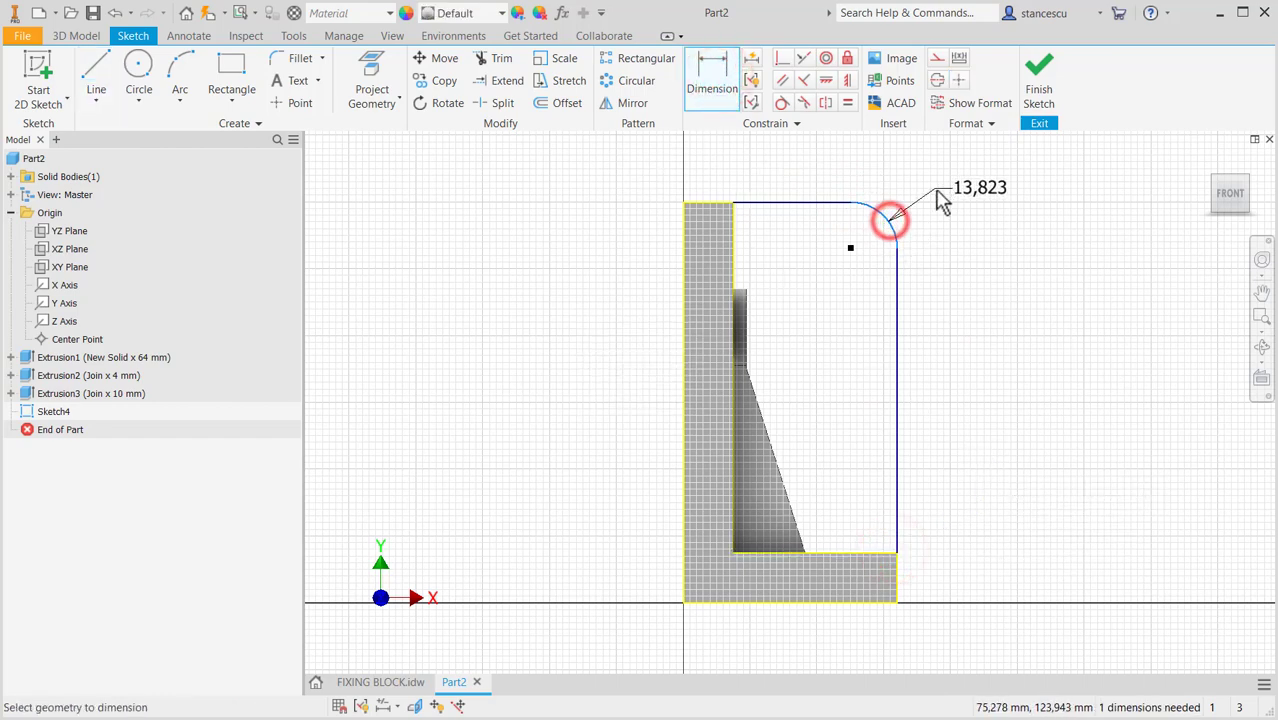
pyautogui.click(934, 190)
pyautogui.write('1')
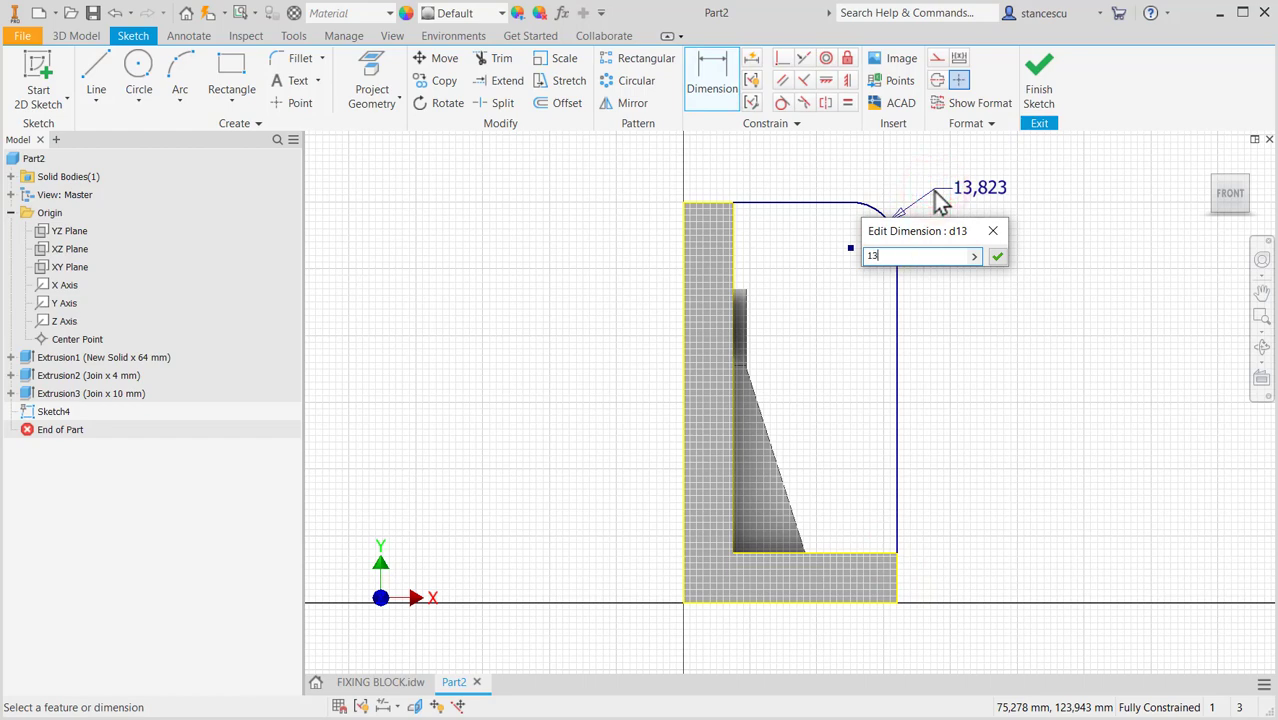
pyautogui.write('3')
pyautogui.press('Return')
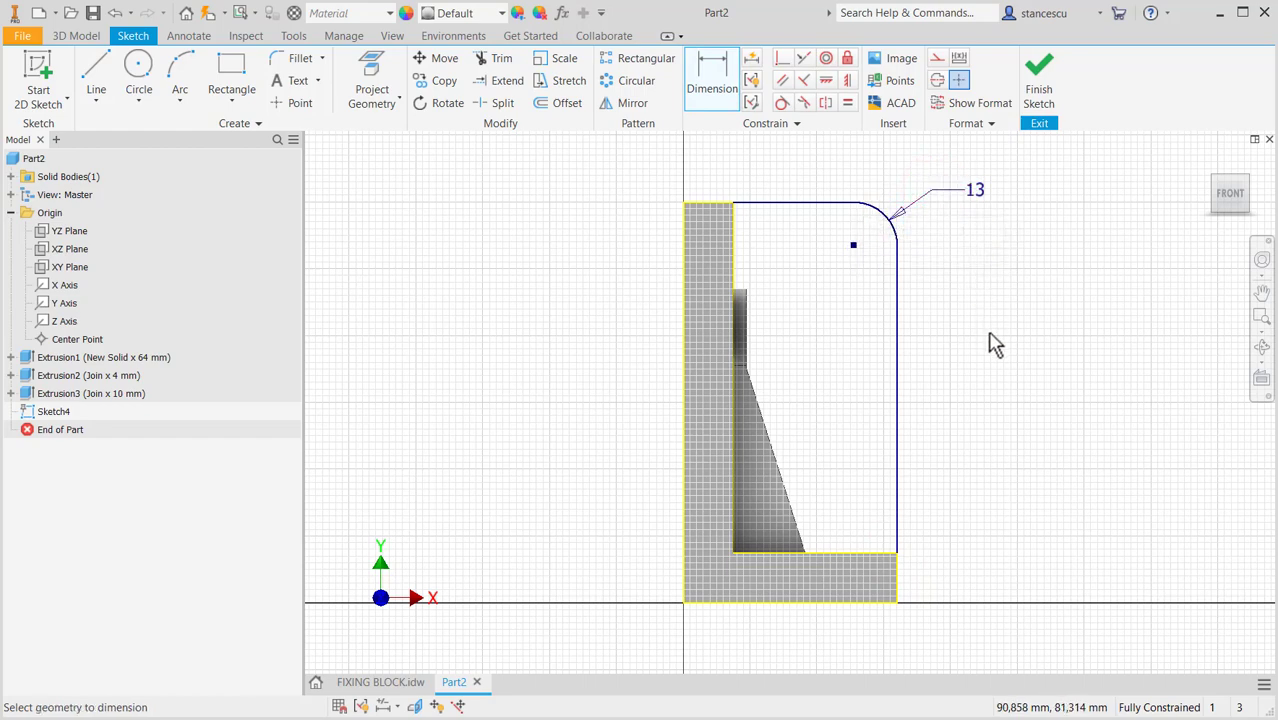
pyautogui.click(1038, 80)
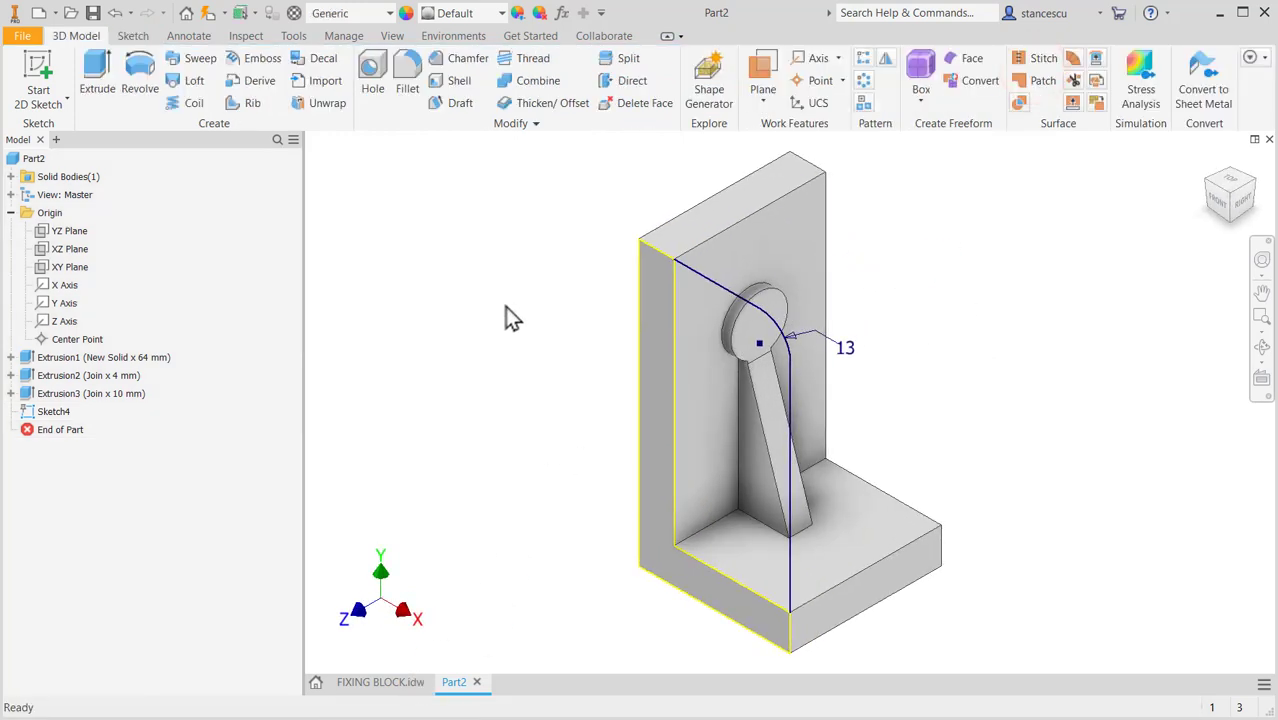
# Extrude the Sketch4 rounded profile inward by (64-34)/2 as Extrusion4.
pyautogui.click(100, 68)
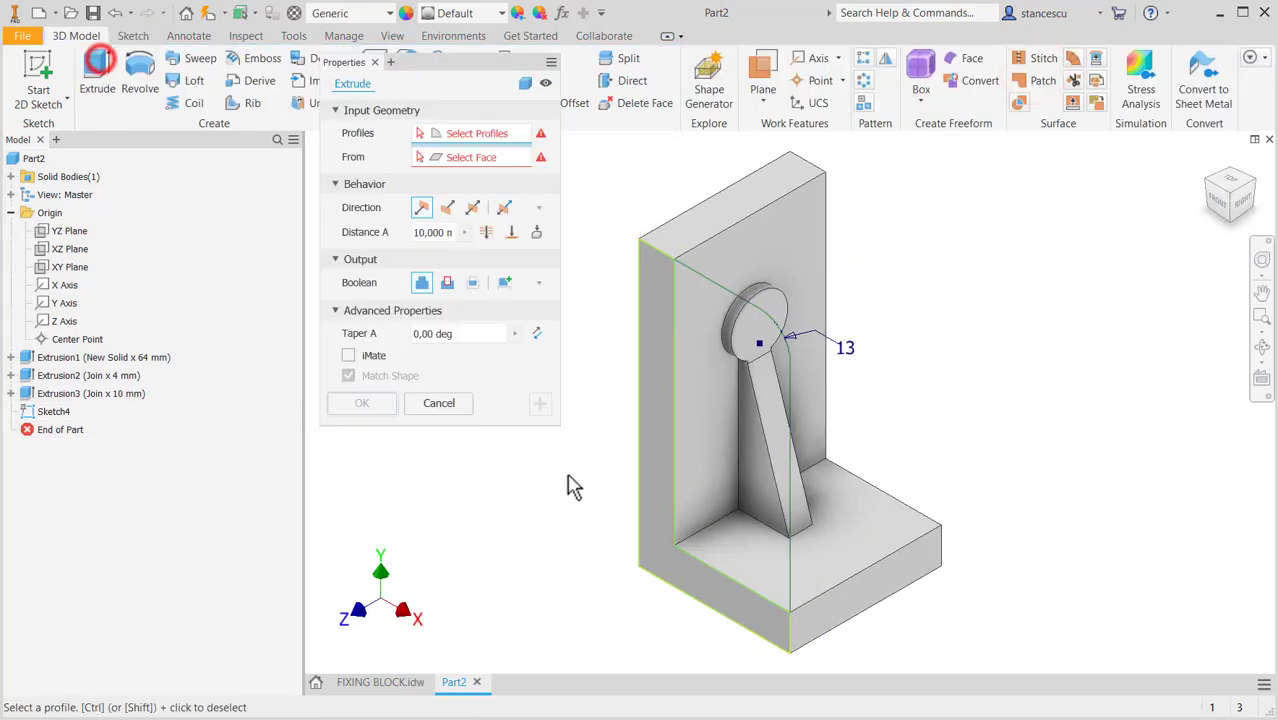
pyautogui.click(729, 514)
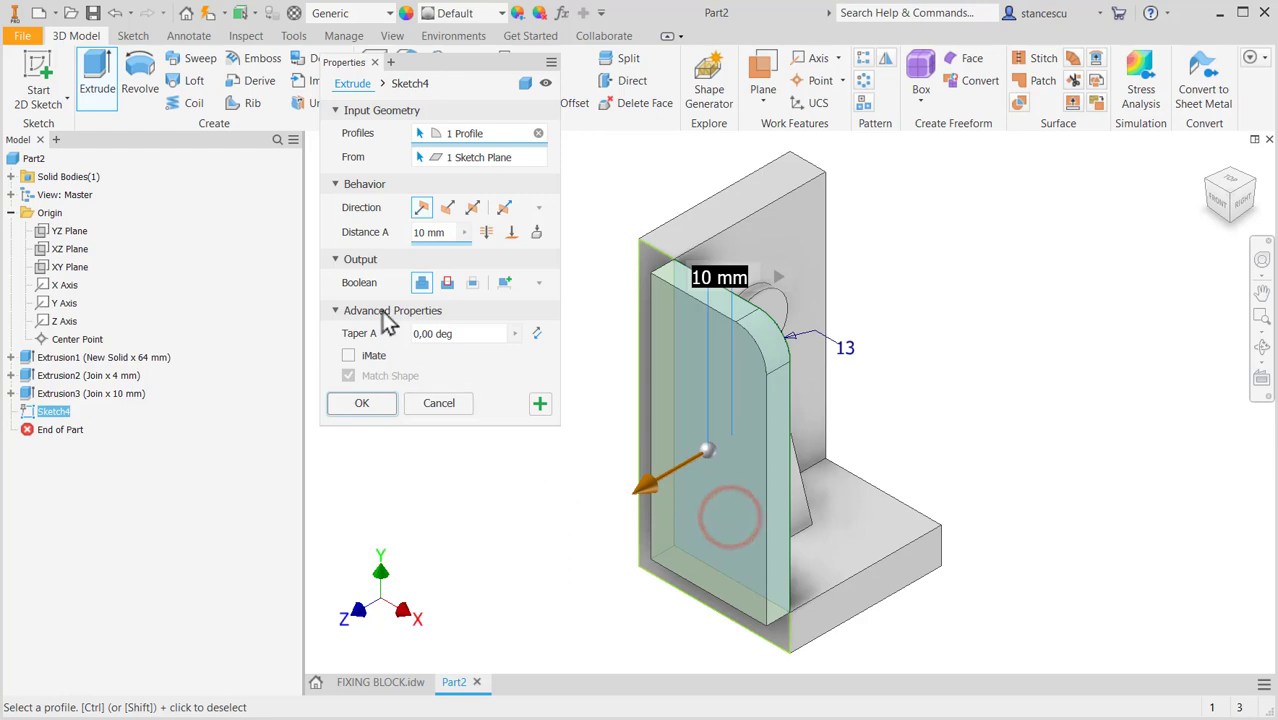
pyautogui.click(447, 208)
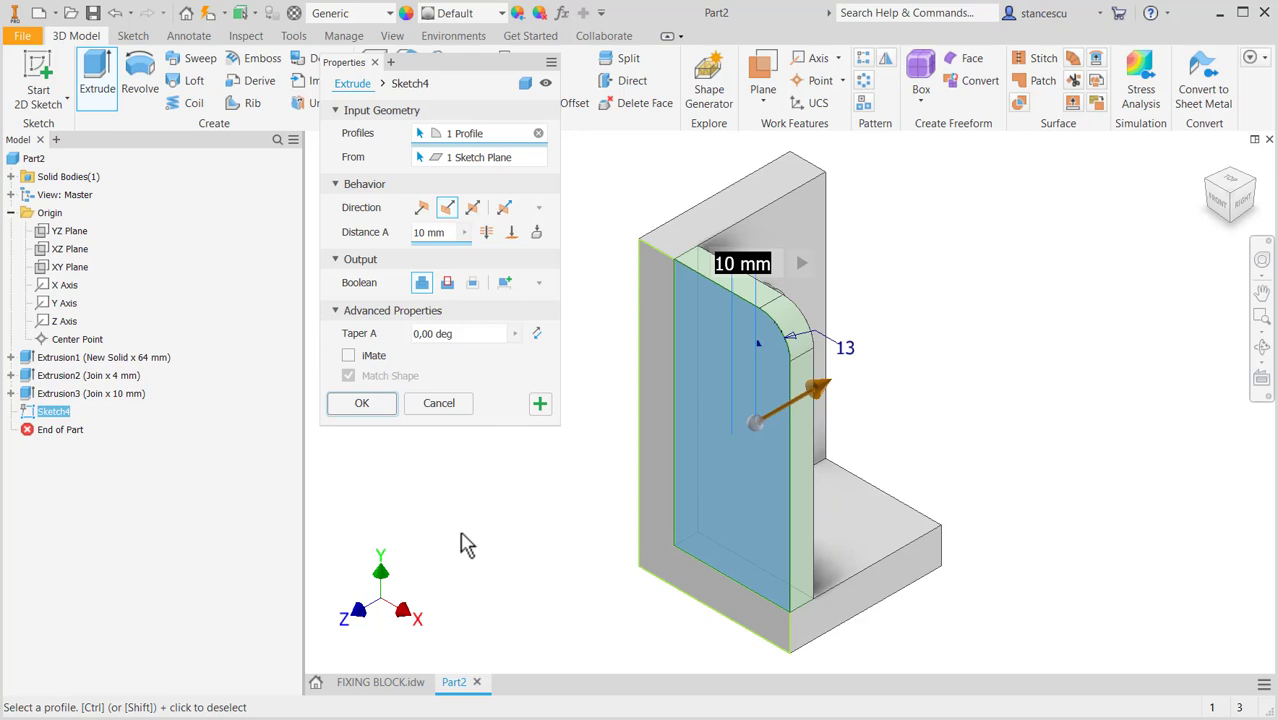
pyautogui.write('(64')
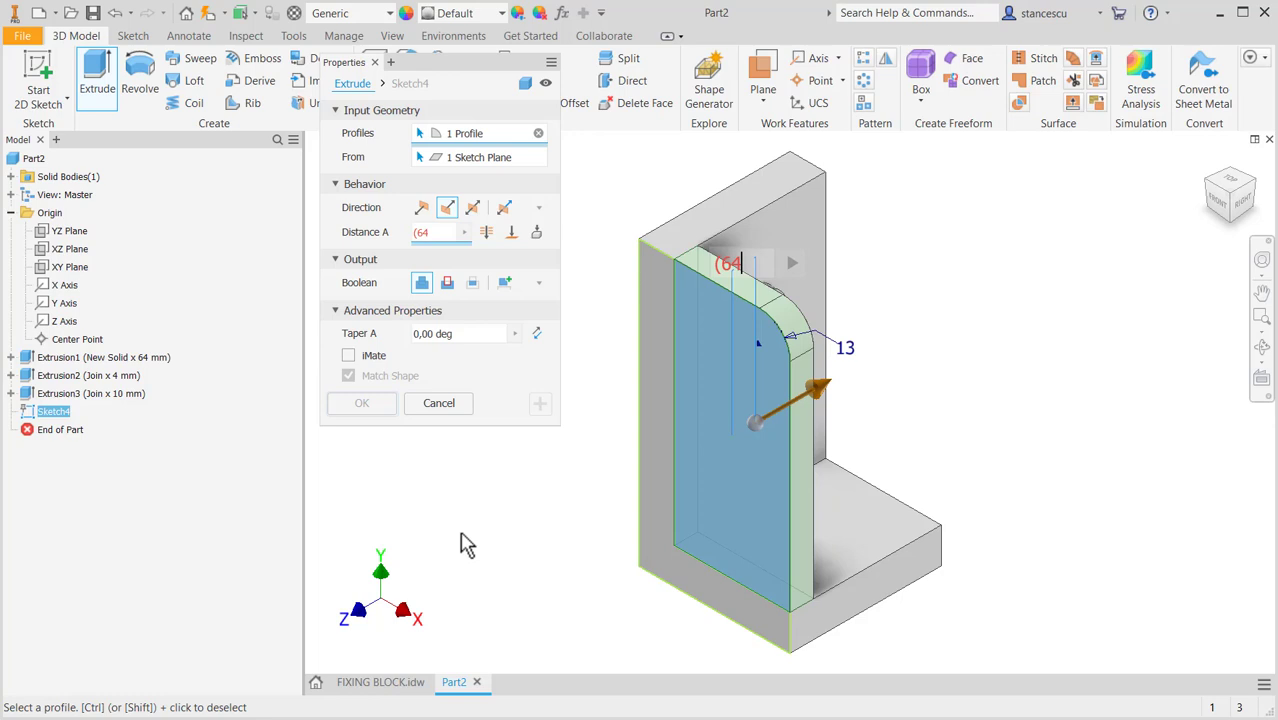
pyautogui.write('-34)/2')
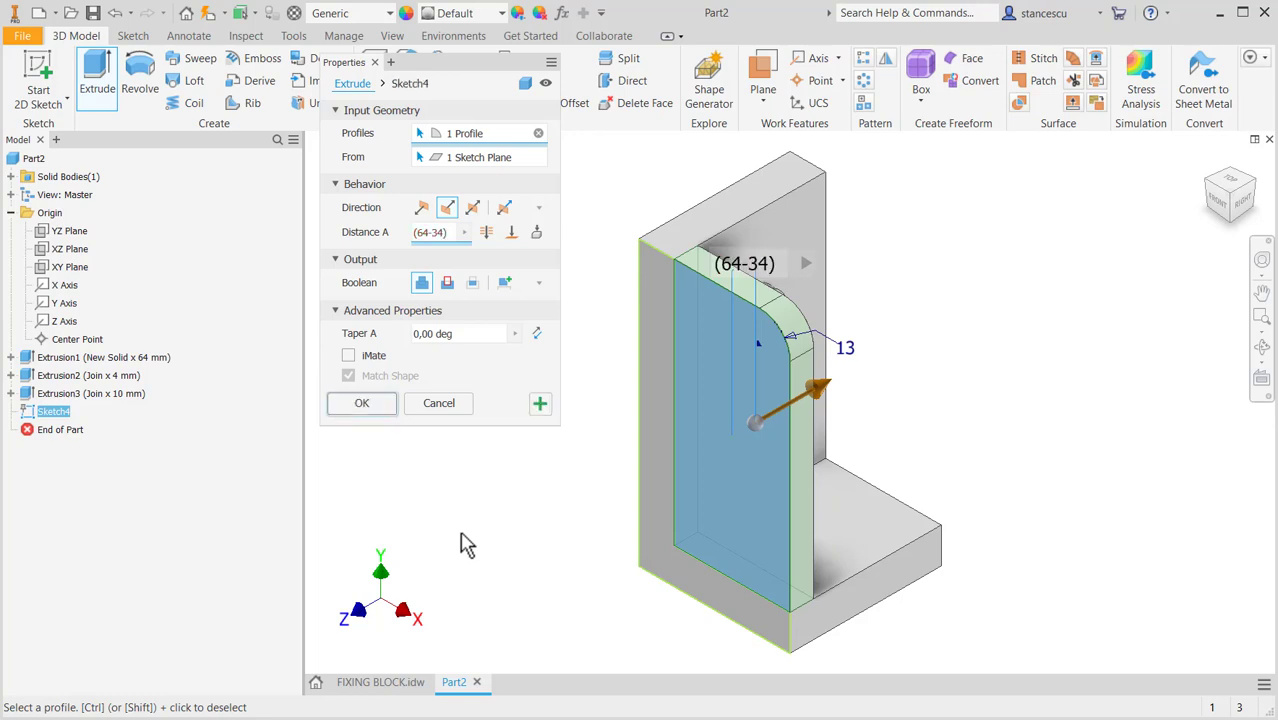
pyautogui.click(362, 405)
pyautogui.keyDown('shift'); pyautogui.moveTo(485, 594); pyautogui.dragTo(466, 566, button='middle'); pyautogui.keyUp('shift')
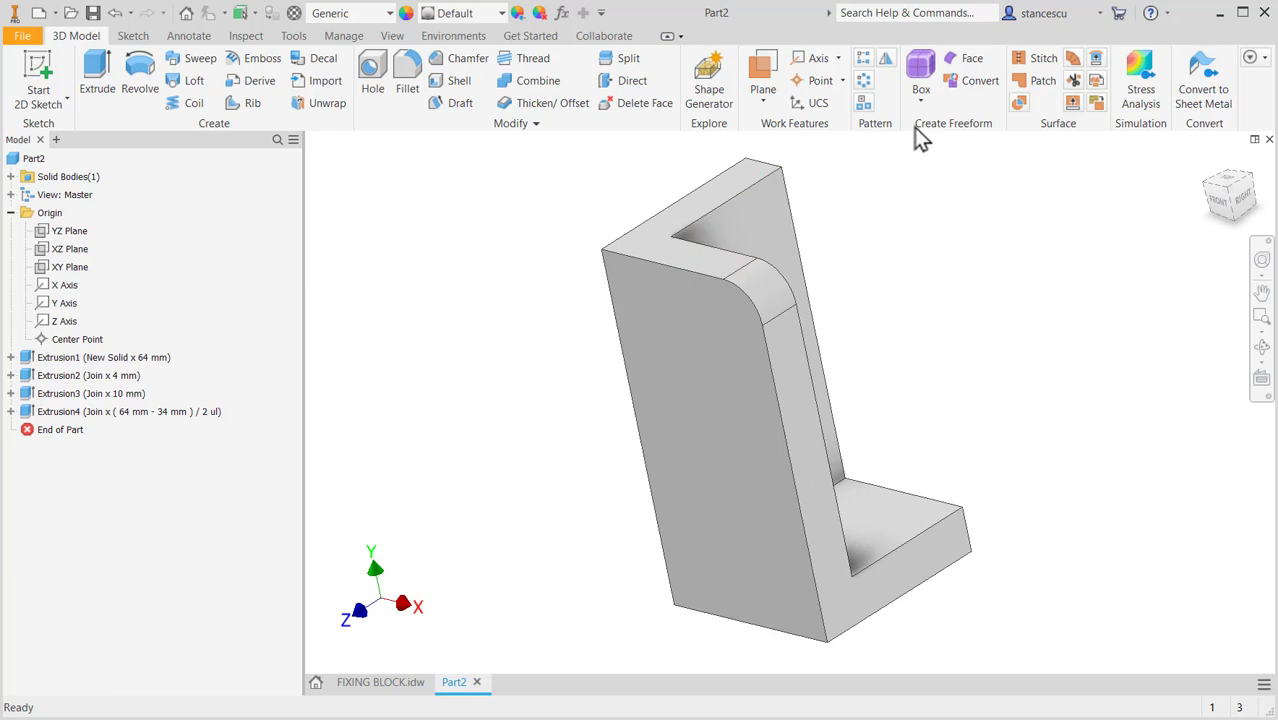
# Mirror Extrusion4 about the XY Plane to create the matching side wall.
pyautogui.click(886, 58)
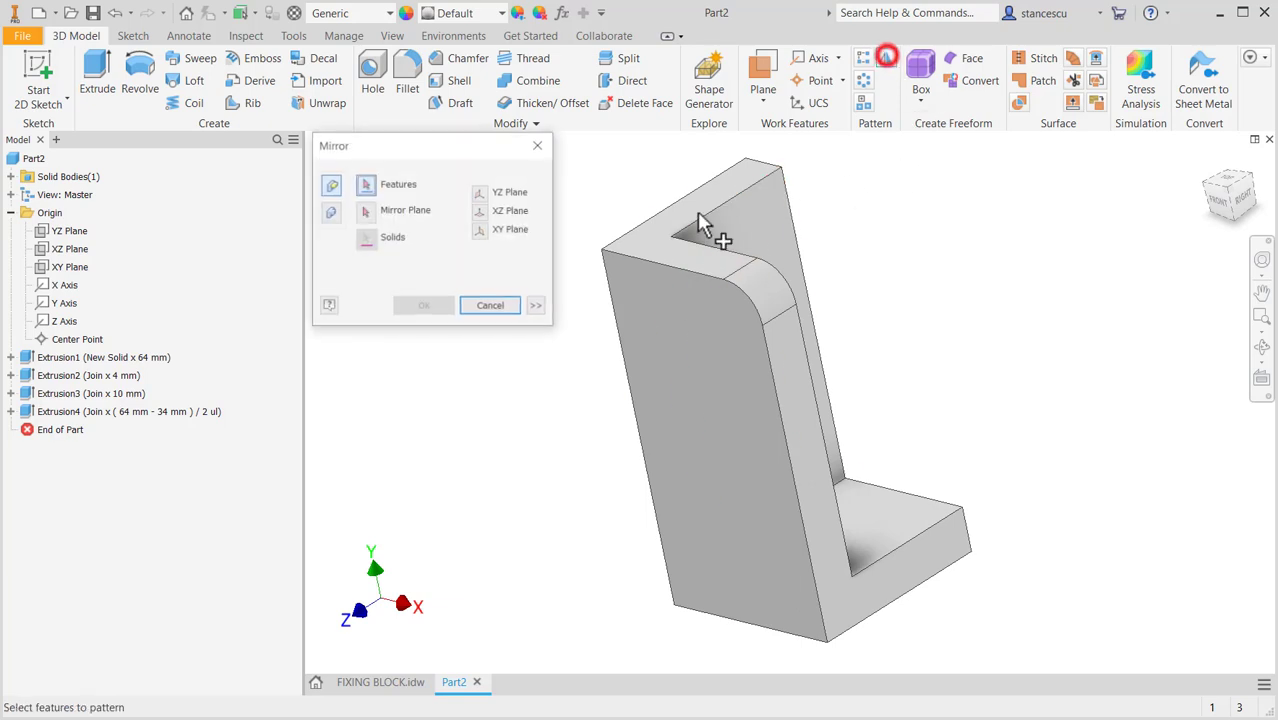
pyautogui.click(72, 412)
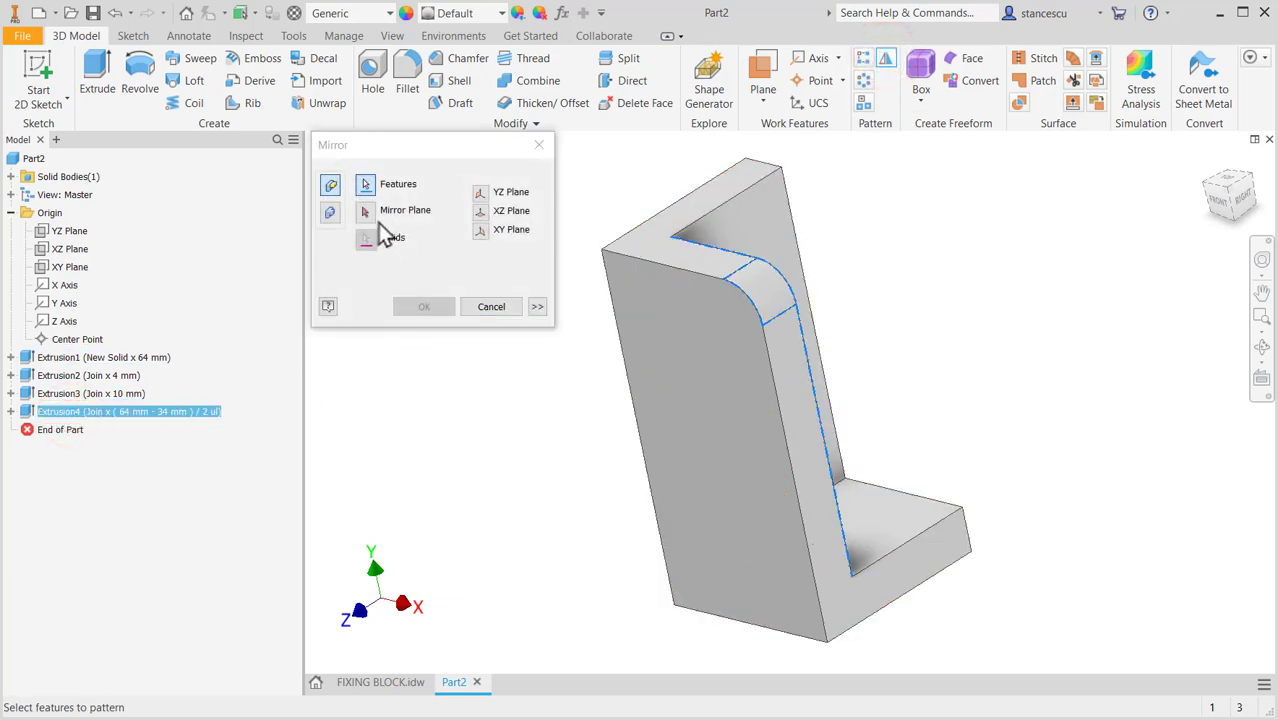
pyautogui.click(366, 214)
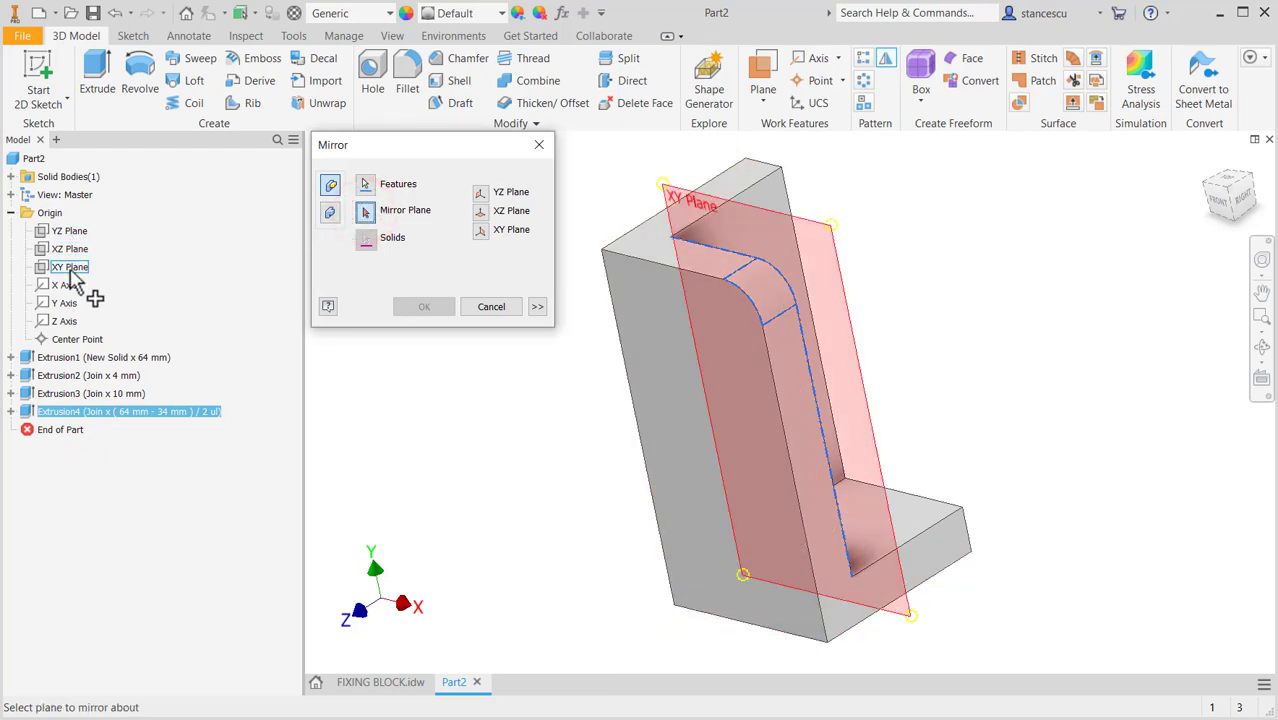
pyautogui.click(70, 274)
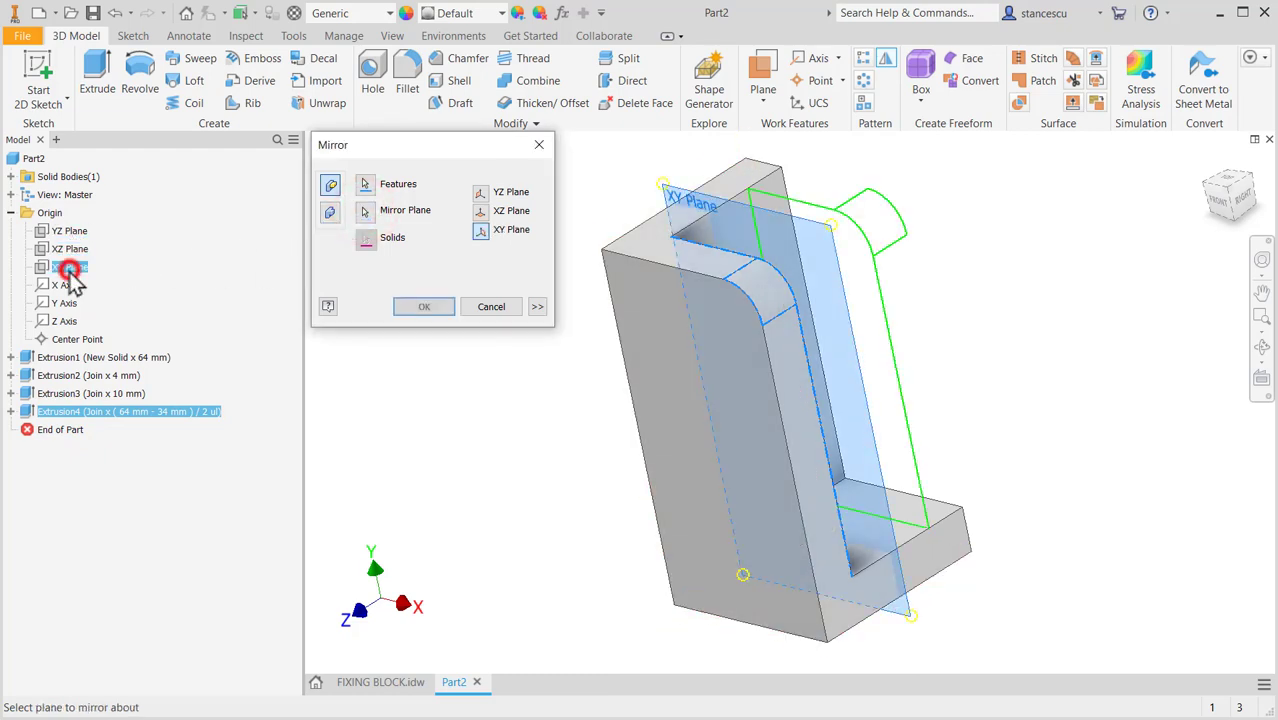
pyautogui.keyDown('shift'); pyautogui.moveTo(505, 434); pyautogui.dragTo(544, 462, button='middle'); pyautogui.keyUp('shift')
pyautogui.click(428, 308)
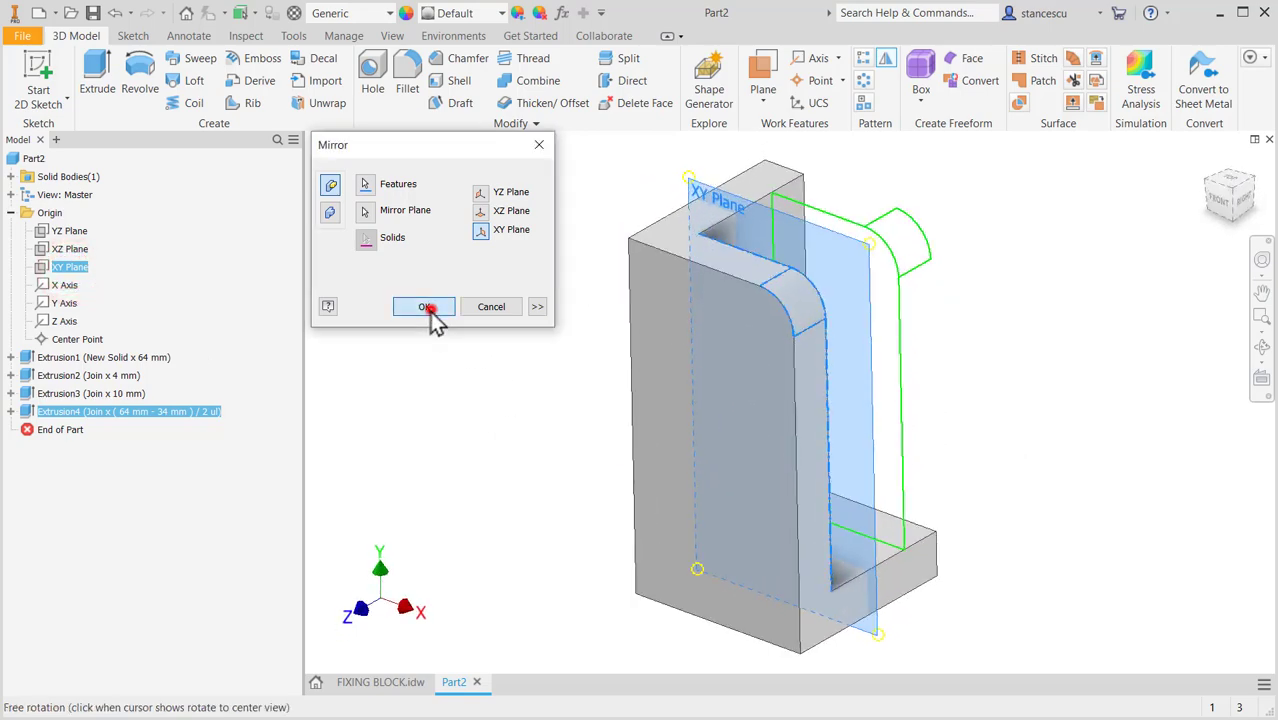
pyautogui.moveTo(502, 485)
pyautogui.keyDown('shift'); pyautogui.mouseDown(button='middle')
pyautogui.moveTo(548, 449)
pyautogui.moveTo(494, 443)
pyautogui.moveTo(485, 468)
pyautogui.moveTo(536, 451)
pyautogui.moveTo(520, 476)
pyautogui.mouseUp(button='middle'); pyautogui.keyUp('shift')
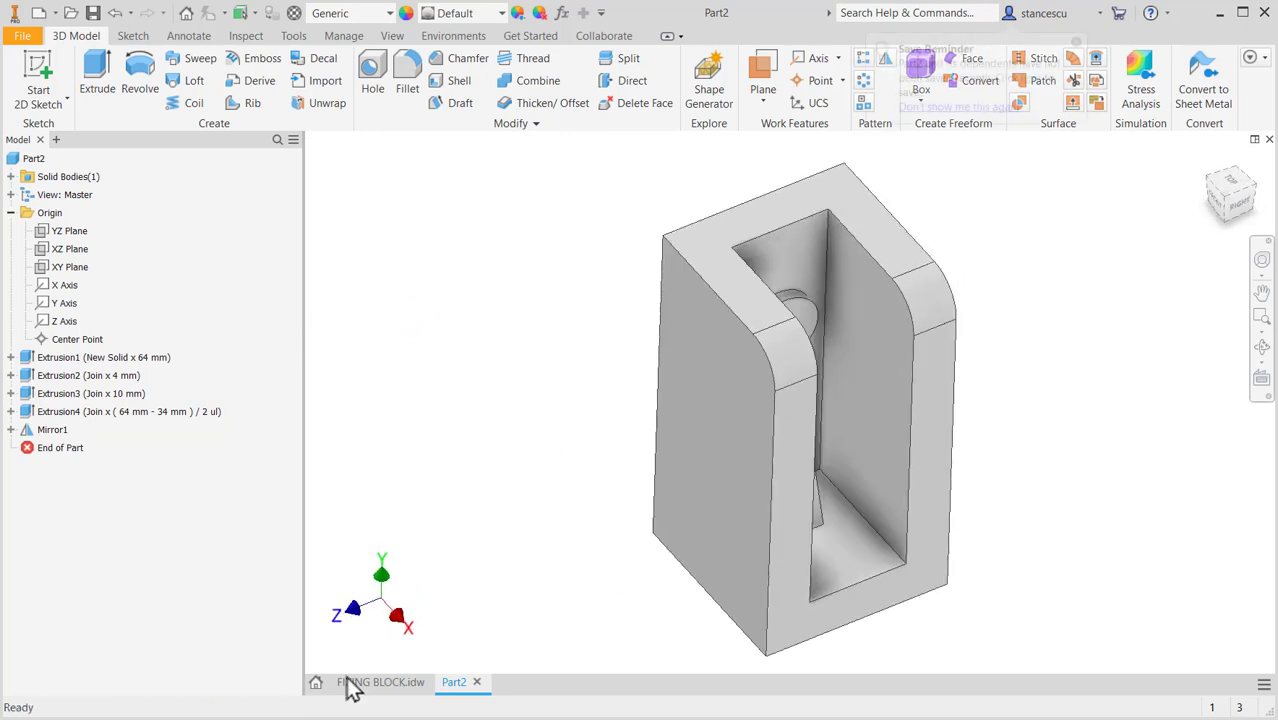
pyautogui.click(384, 688)
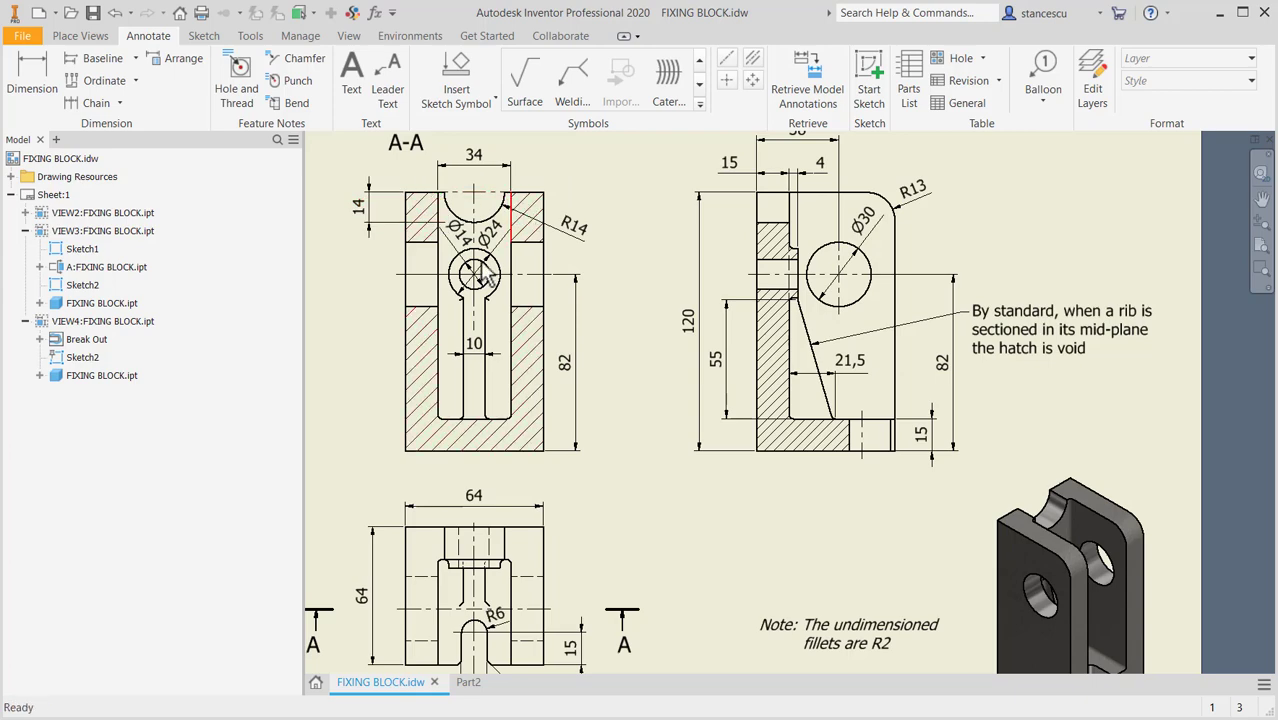
pyautogui.click(472, 684)
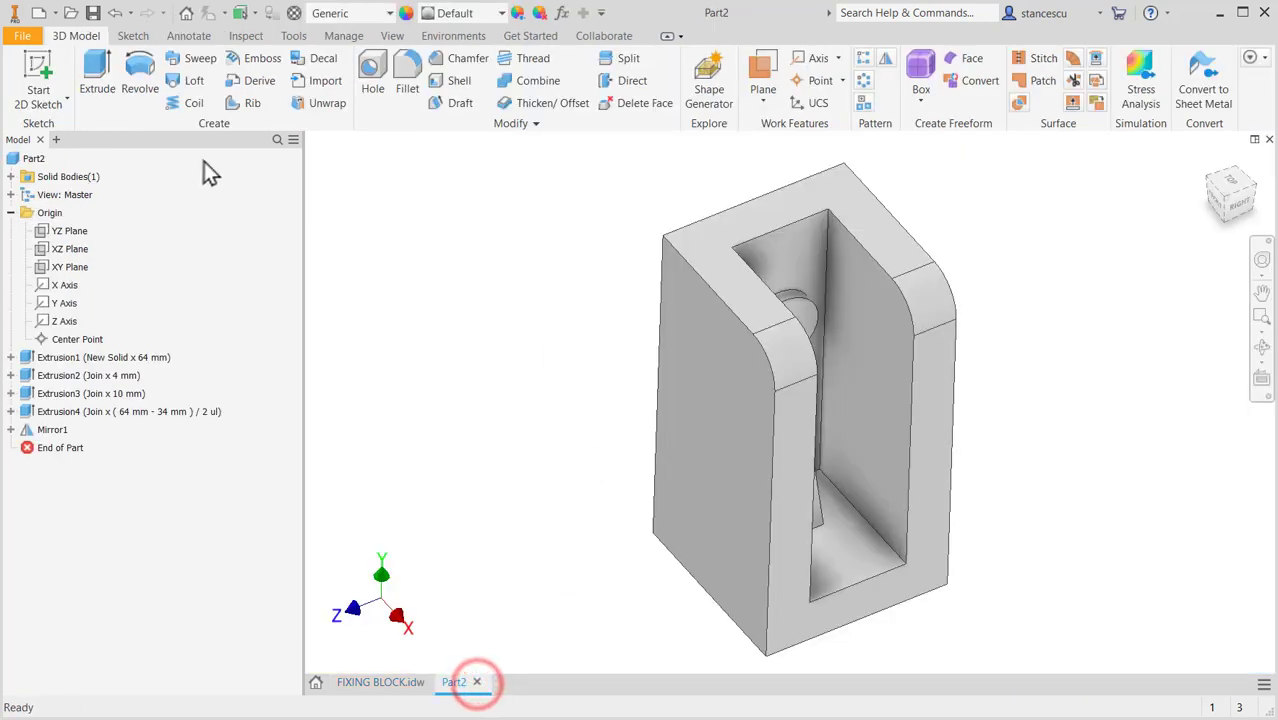
# Start a sketch on the slot's inner face and draw a 14 mm diameter circle.
pyautogui.click(806, 261)
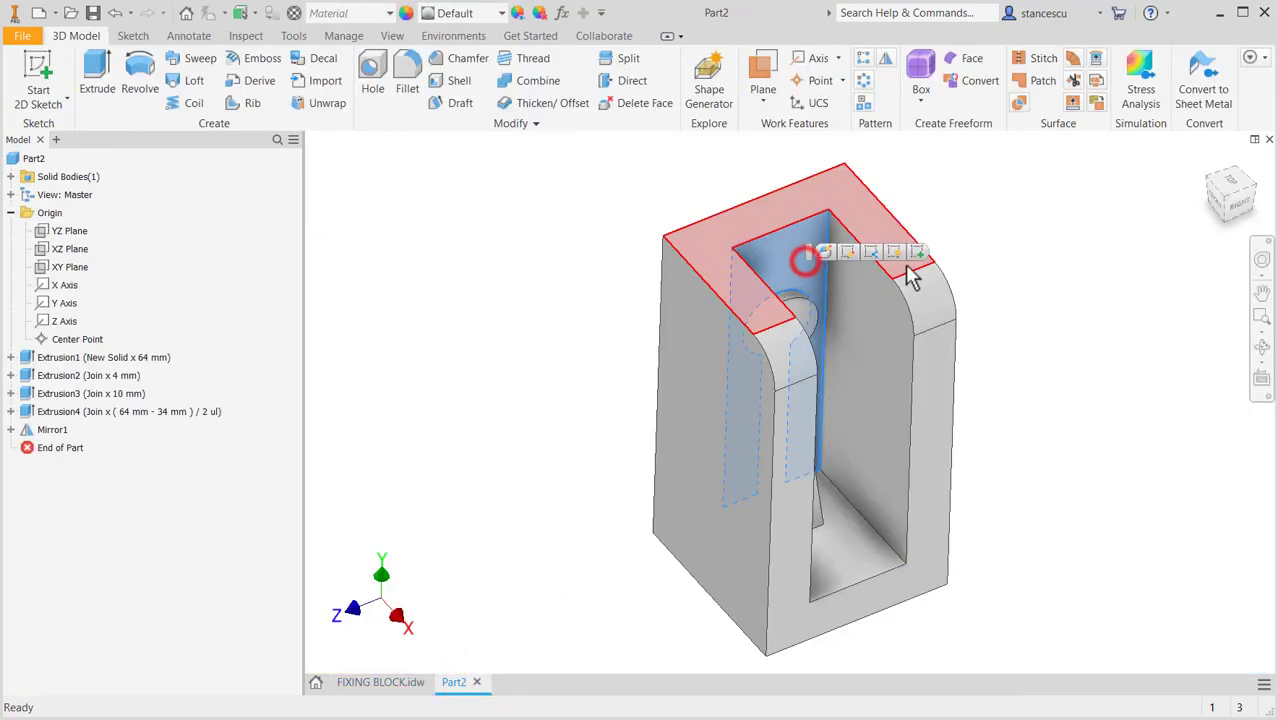
pyautogui.click(918, 253)
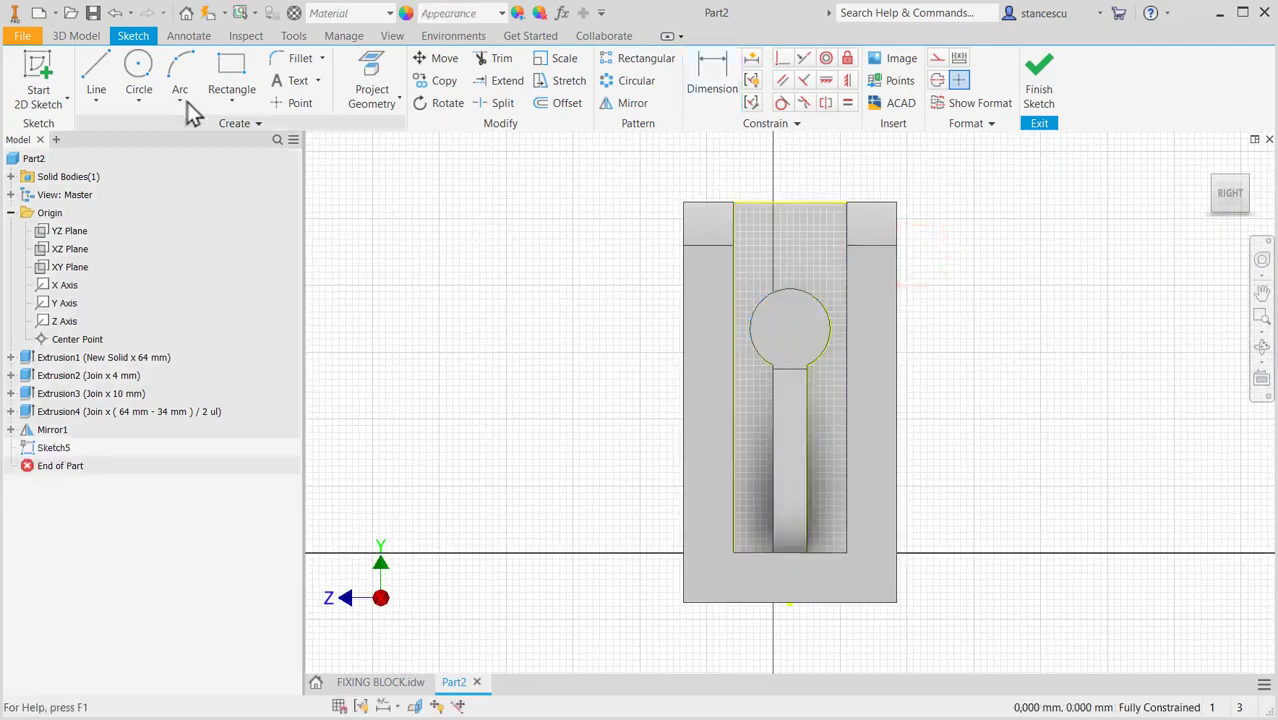
pyautogui.click(138, 75)
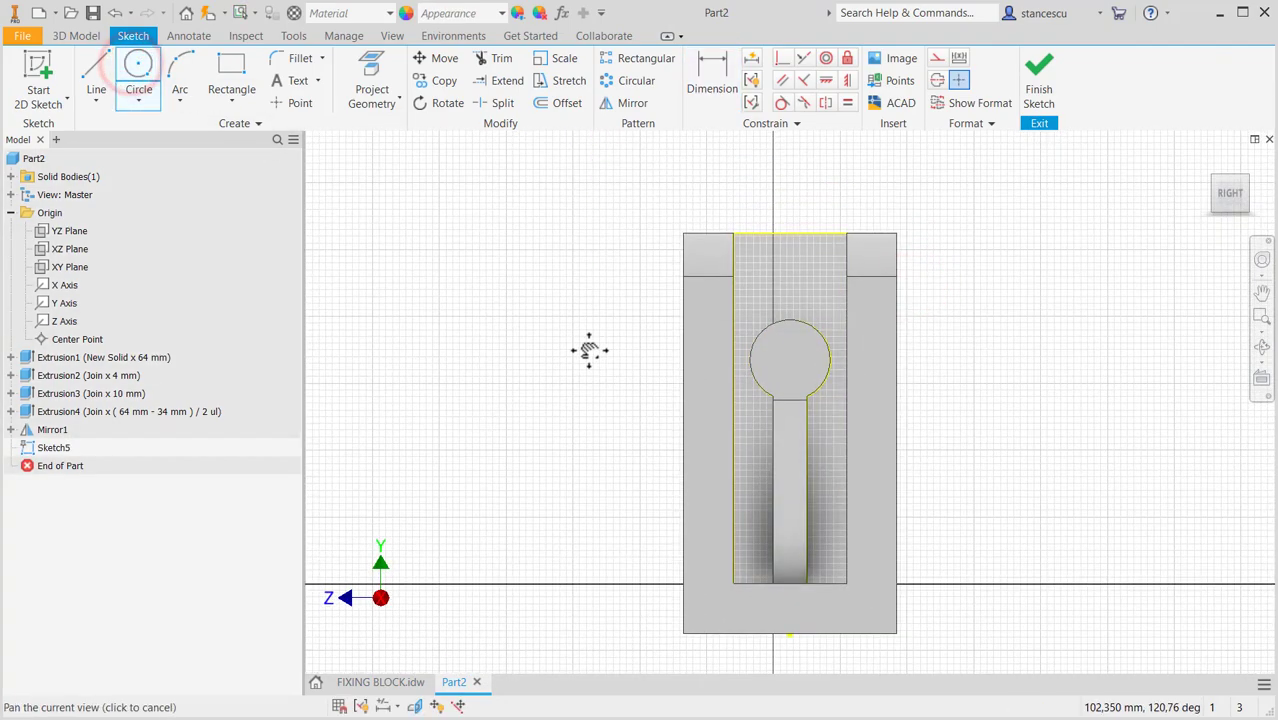
pyautogui.press('Escape')
pyautogui.click(138, 68)
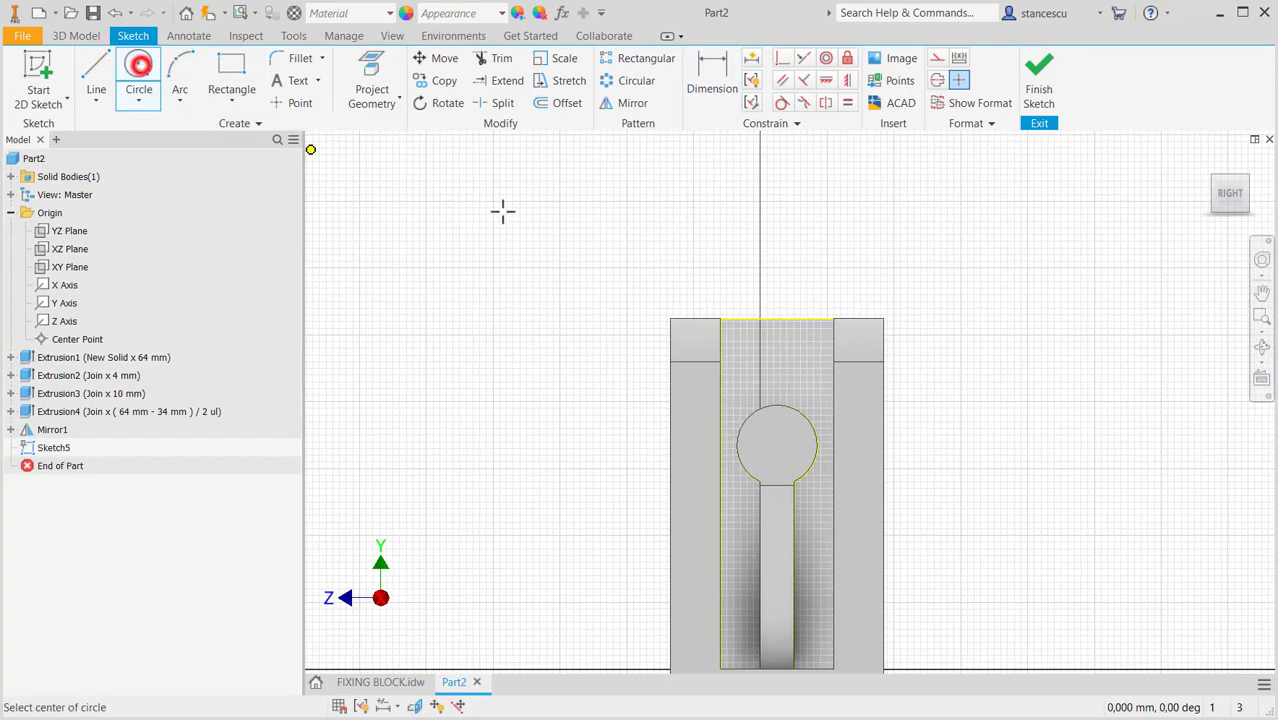
pyautogui.click(660, 206)
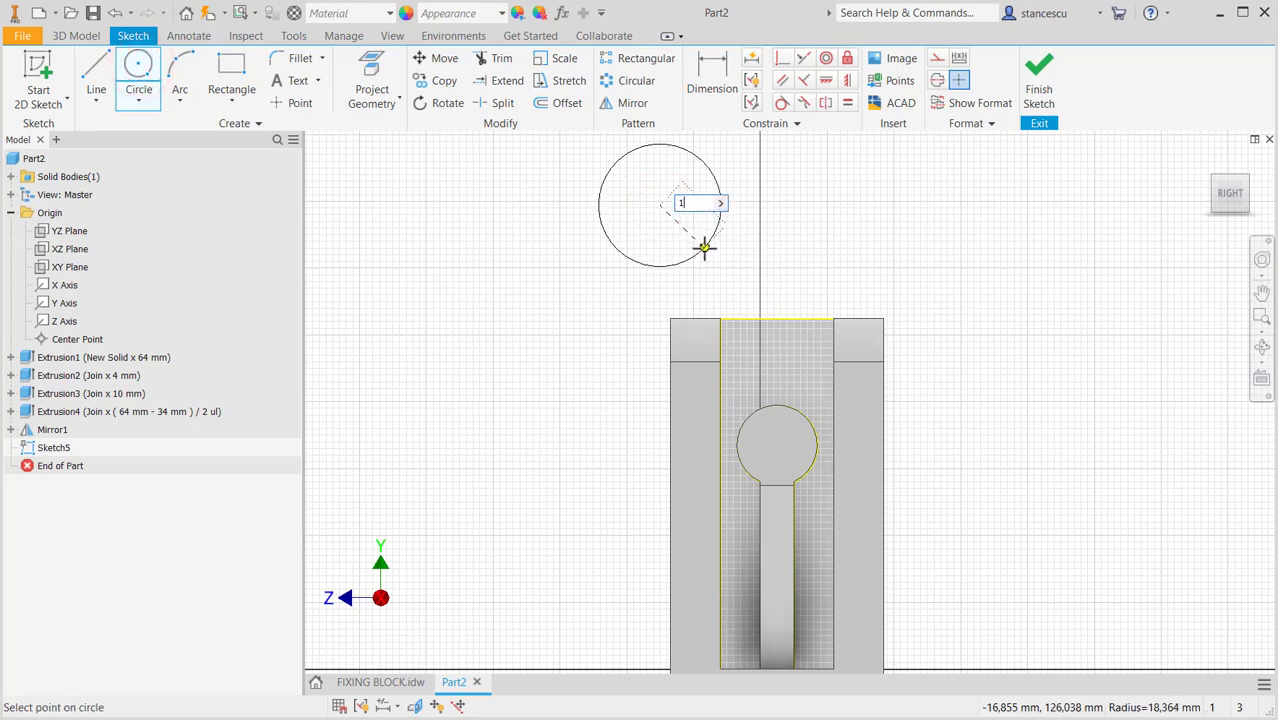
pyautogui.write('14')
pyautogui.press('Return')
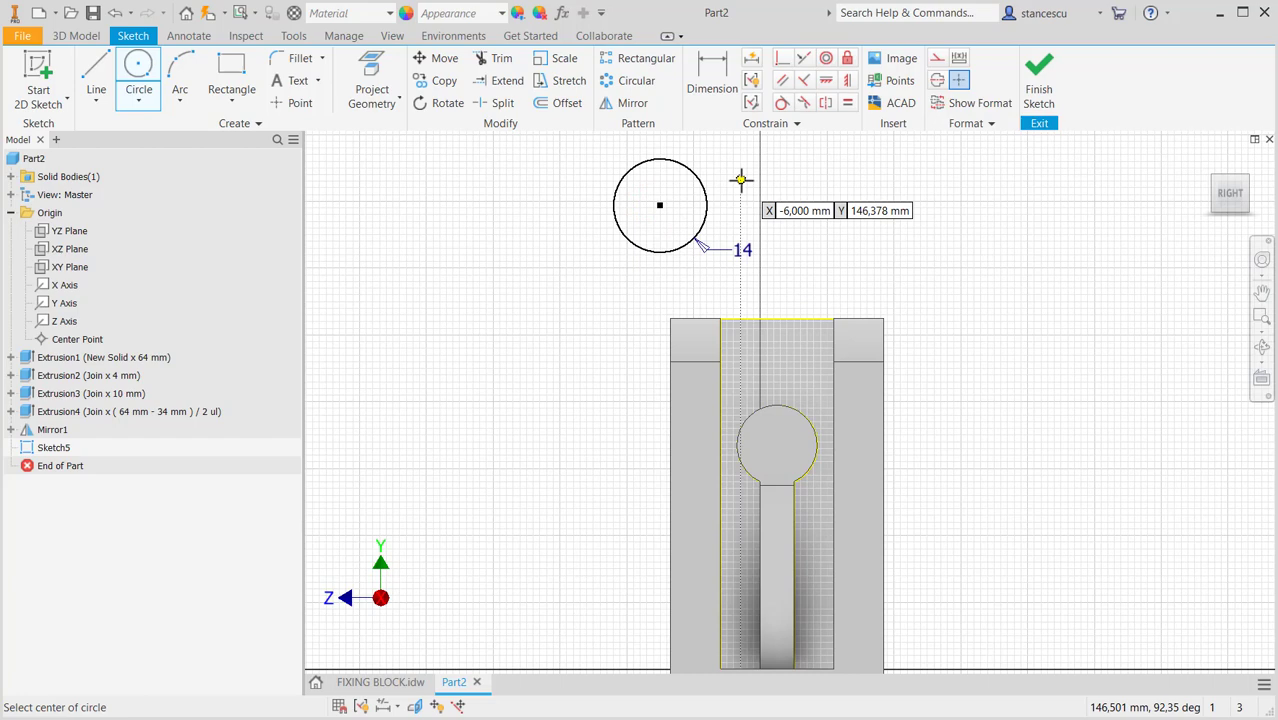
# Make the circle centre coincident with the top edge midpoint and finish the sketch.
pyautogui.click(783, 59)
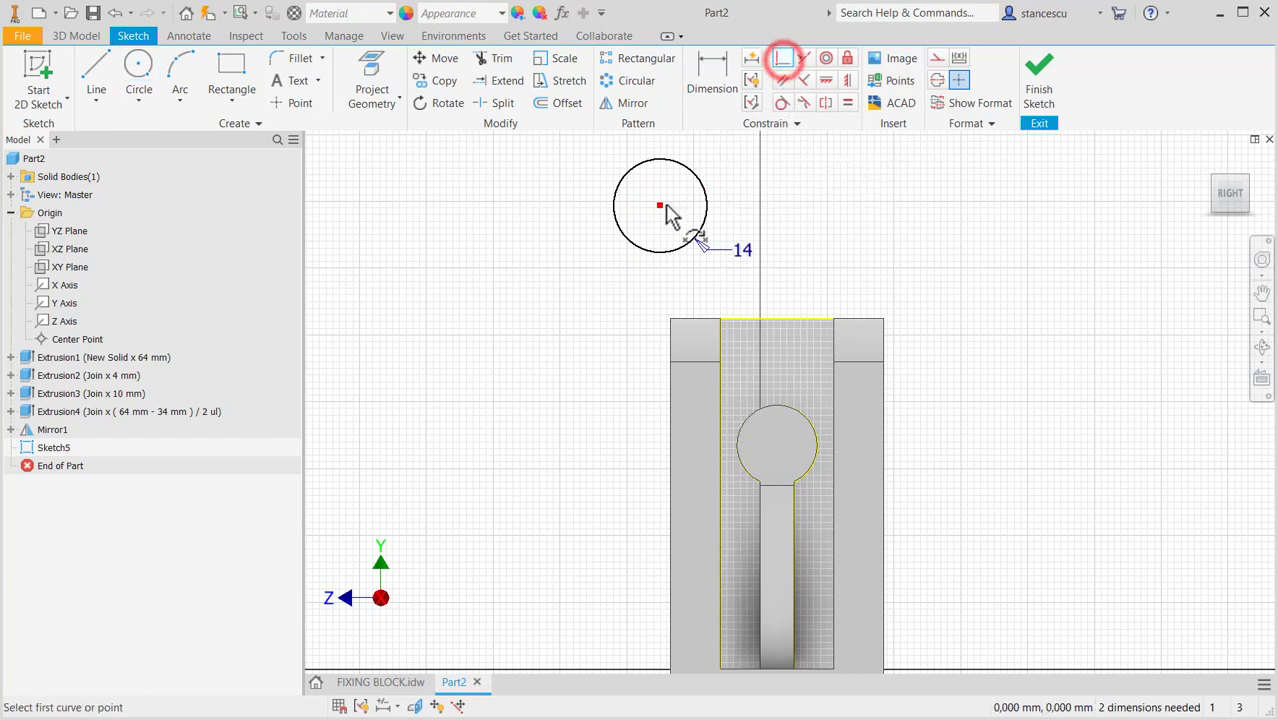
pyautogui.click(659, 205)
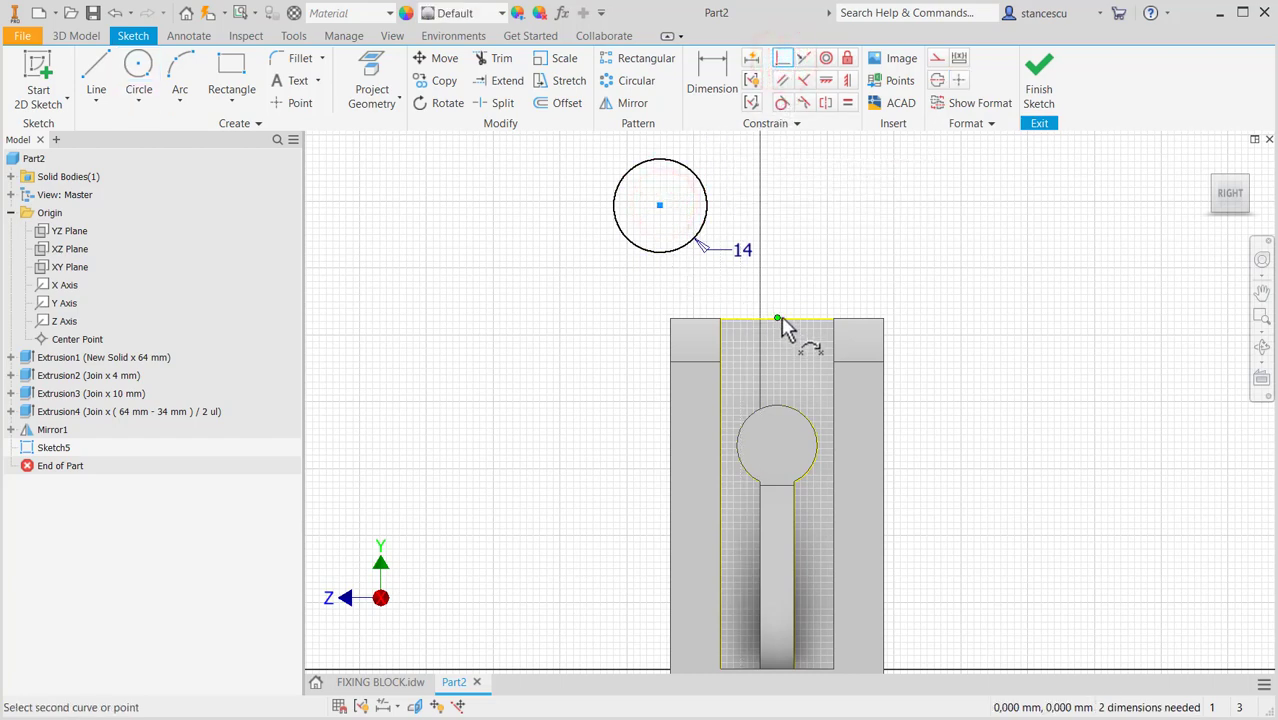
pyautogui.click(778, 319)
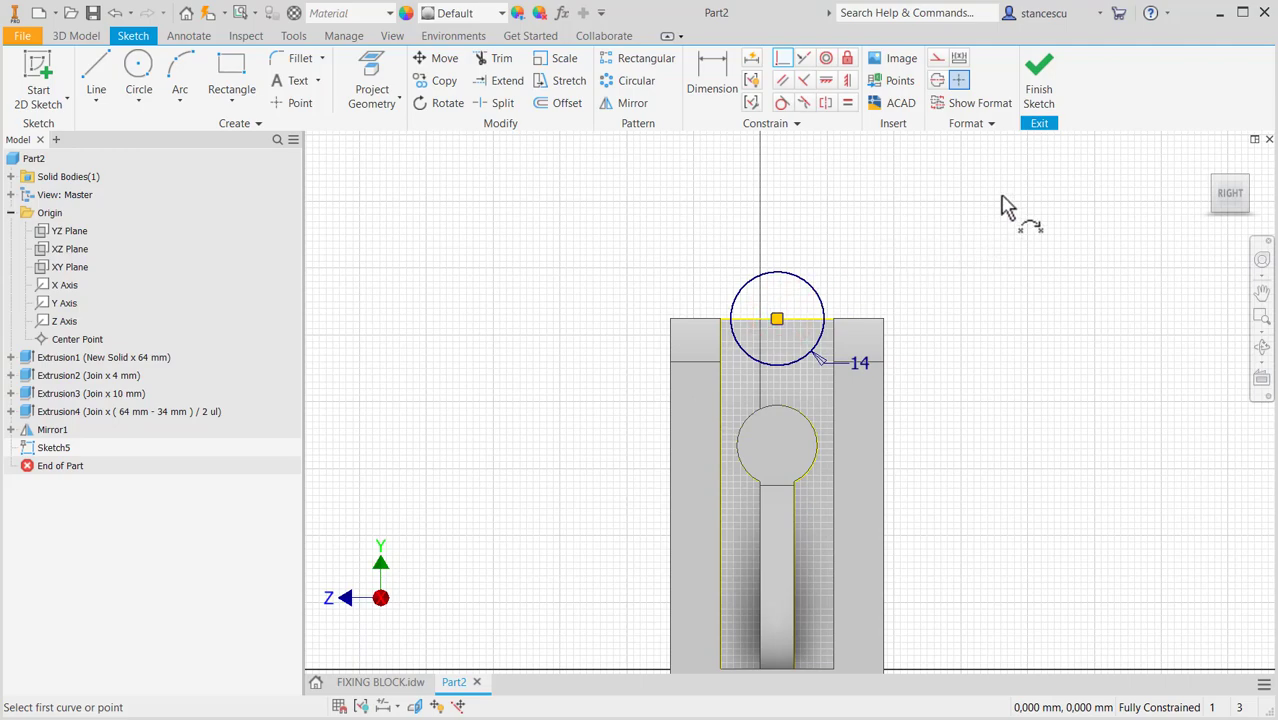
pyautogui.click(1037, 88)
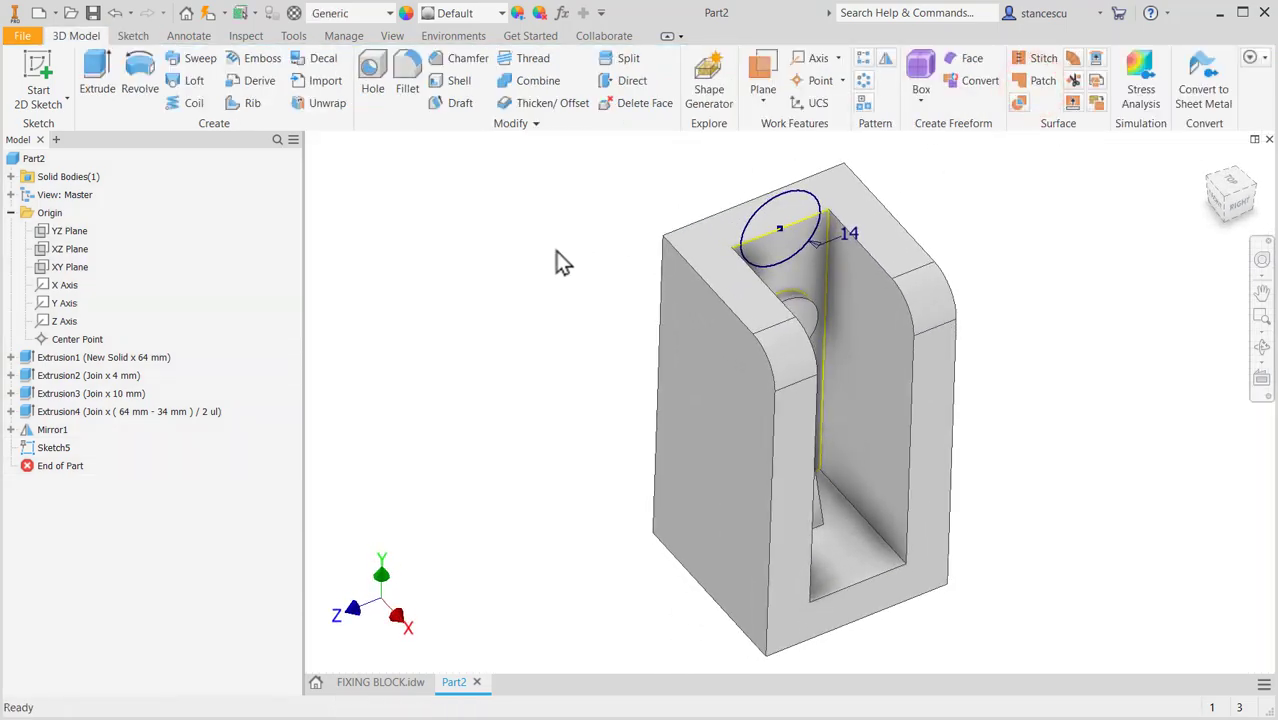
# Cut the 14 mm circle Through All to carve a rounded notch across the slot's top.
pyautogui.press('e')
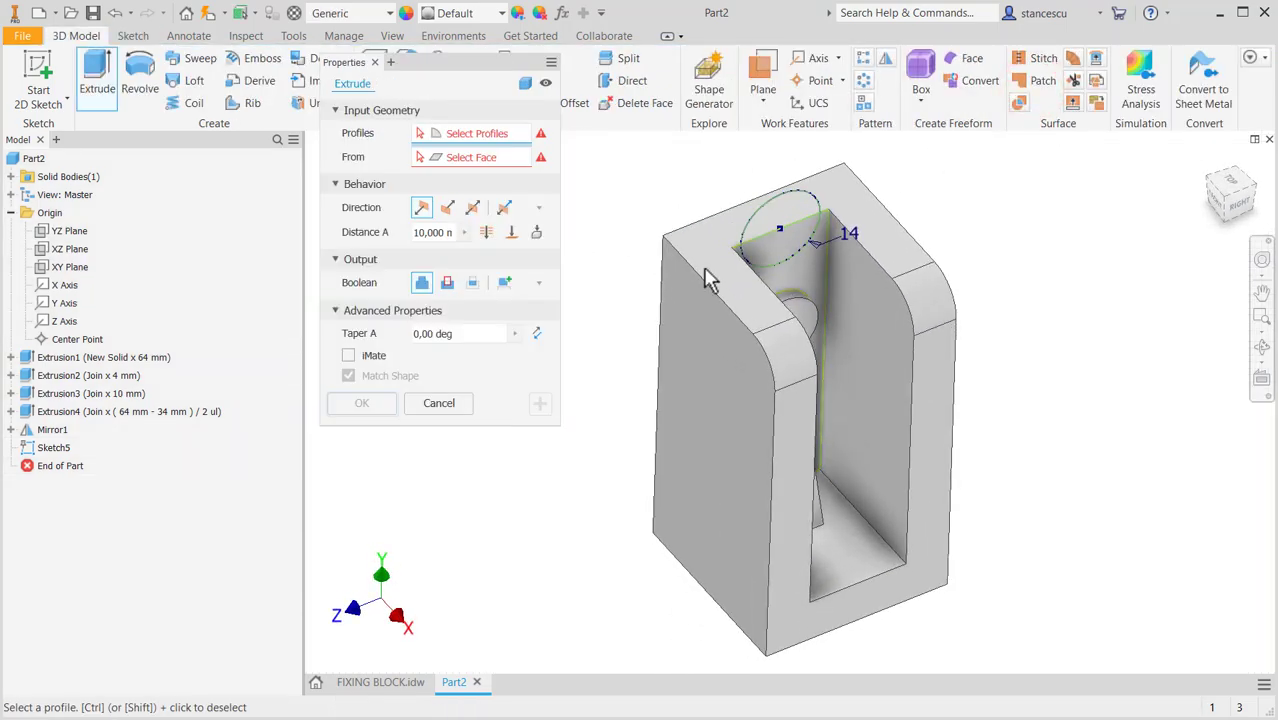
pyautogui.click(752, 242)
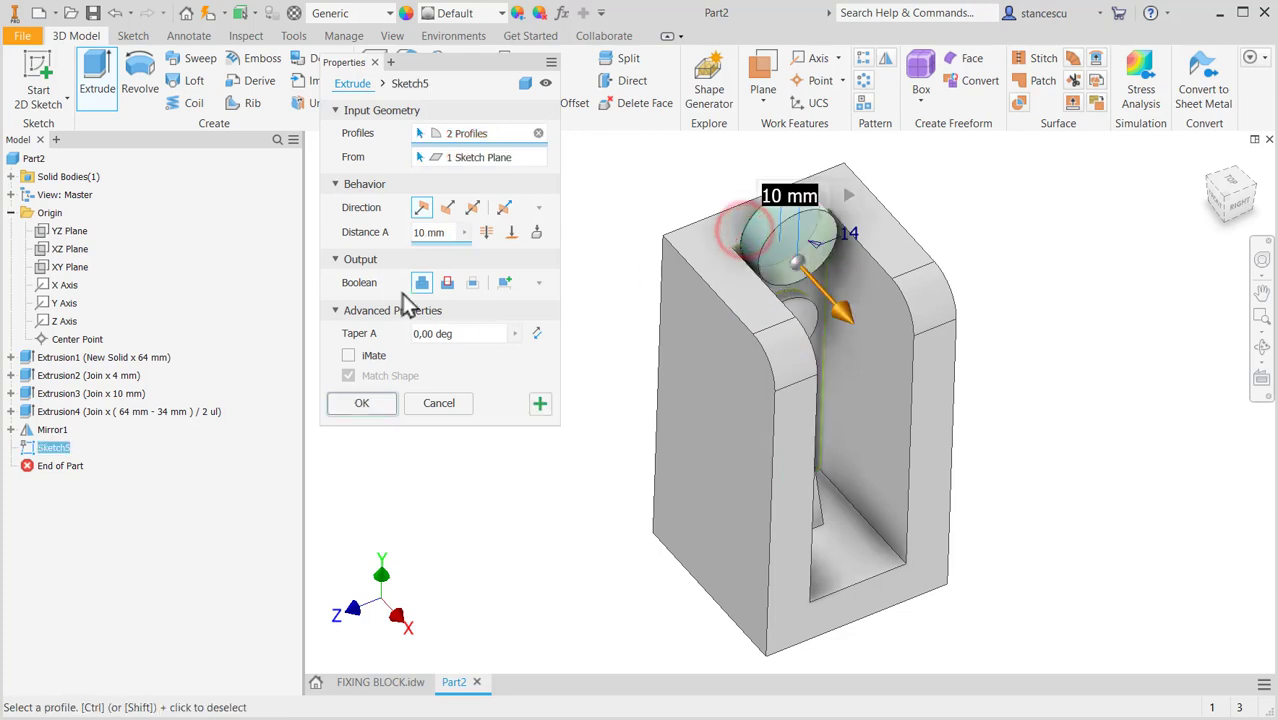
pyautogui.click(447, 283)
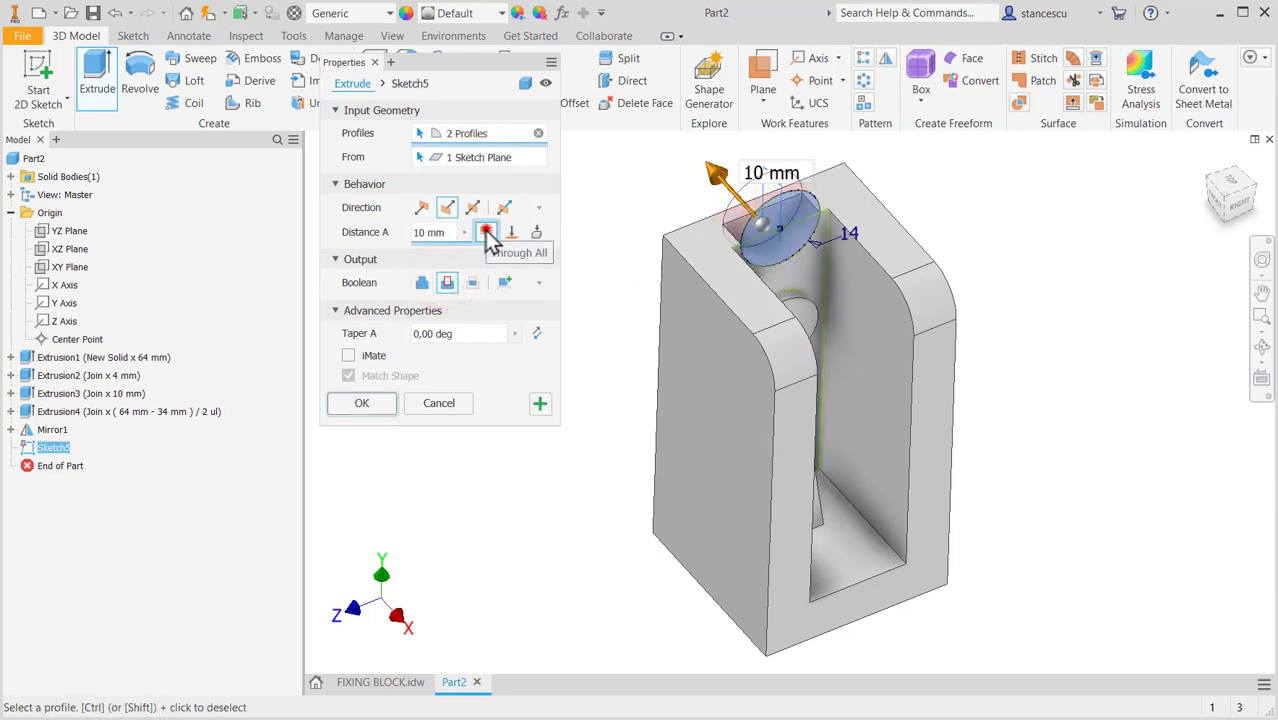
pyautogui.click(486, 232)
pyautogui.click(362, 403)
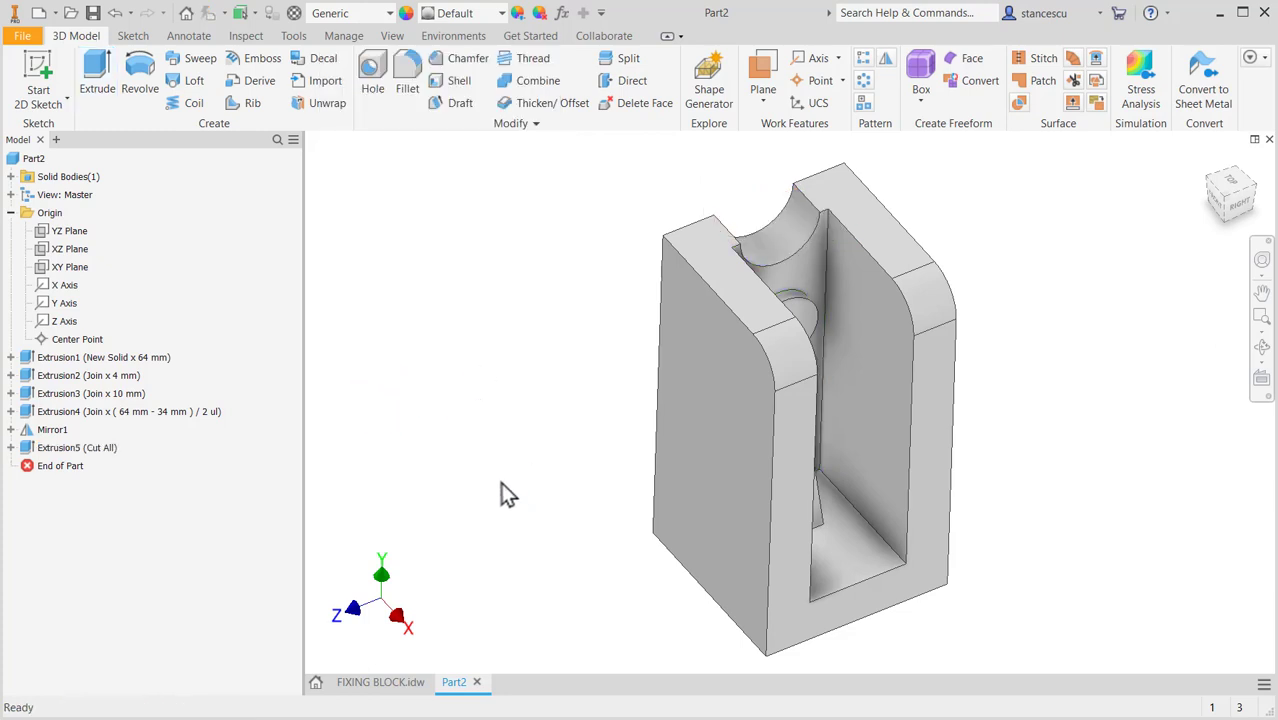
# After checking the FIXING BLOCK drawing, place a 14 mm hole concentric with the round boss.
pyautogui.keyDown('shift'); pyautogui.moveTo(505, 493); pyautogui.dragTo(531, 485, button='middle'); pyautogui.keyUp('shift')
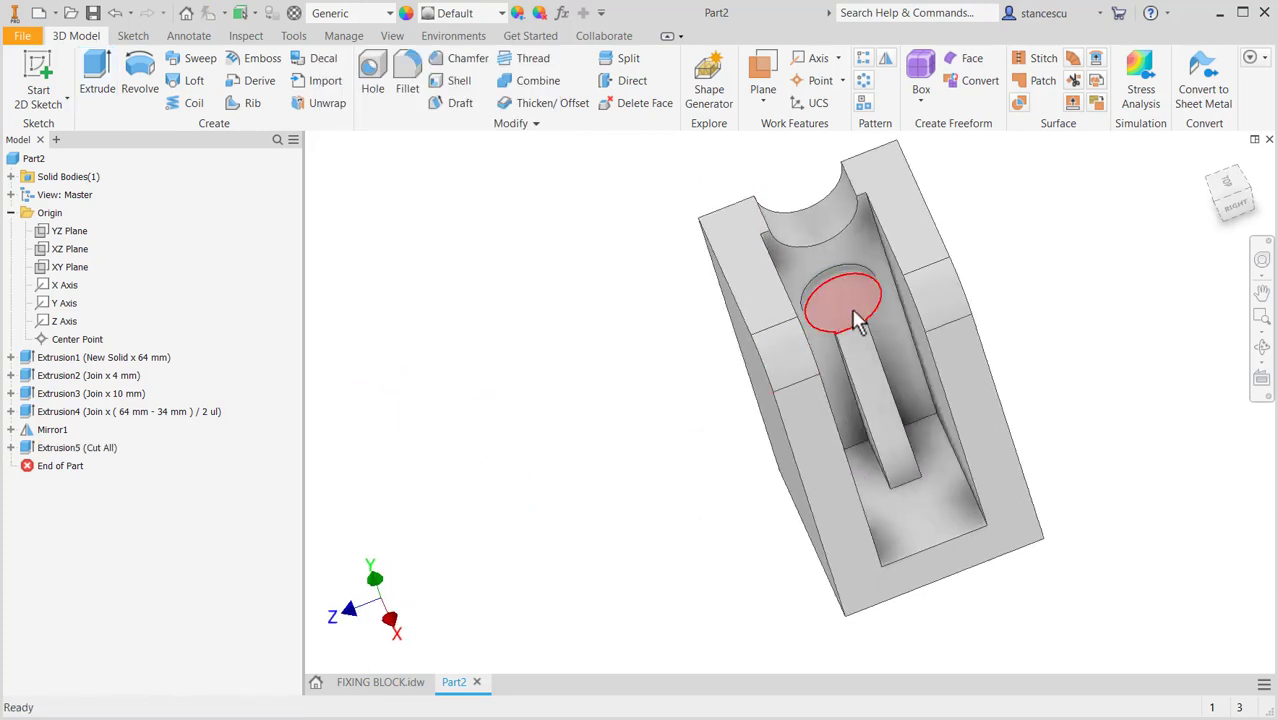
pyautogui.click(384, 682)
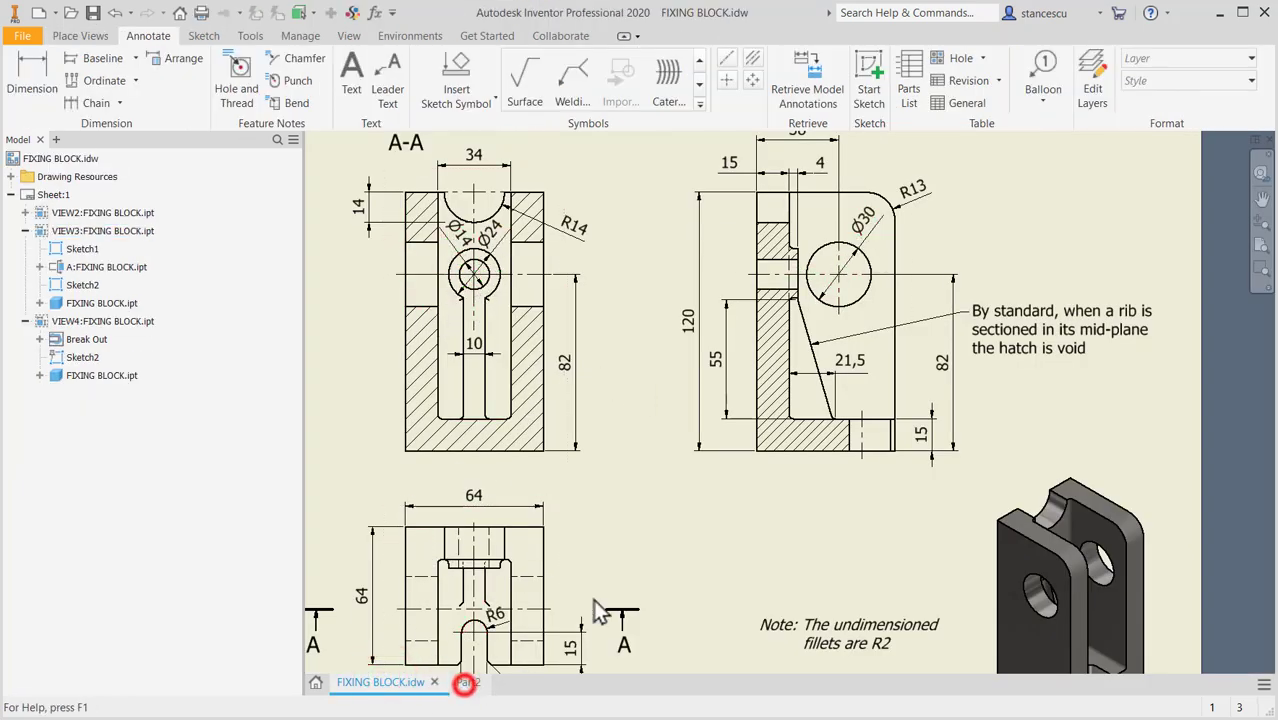
pyautogui.click(464, 682)
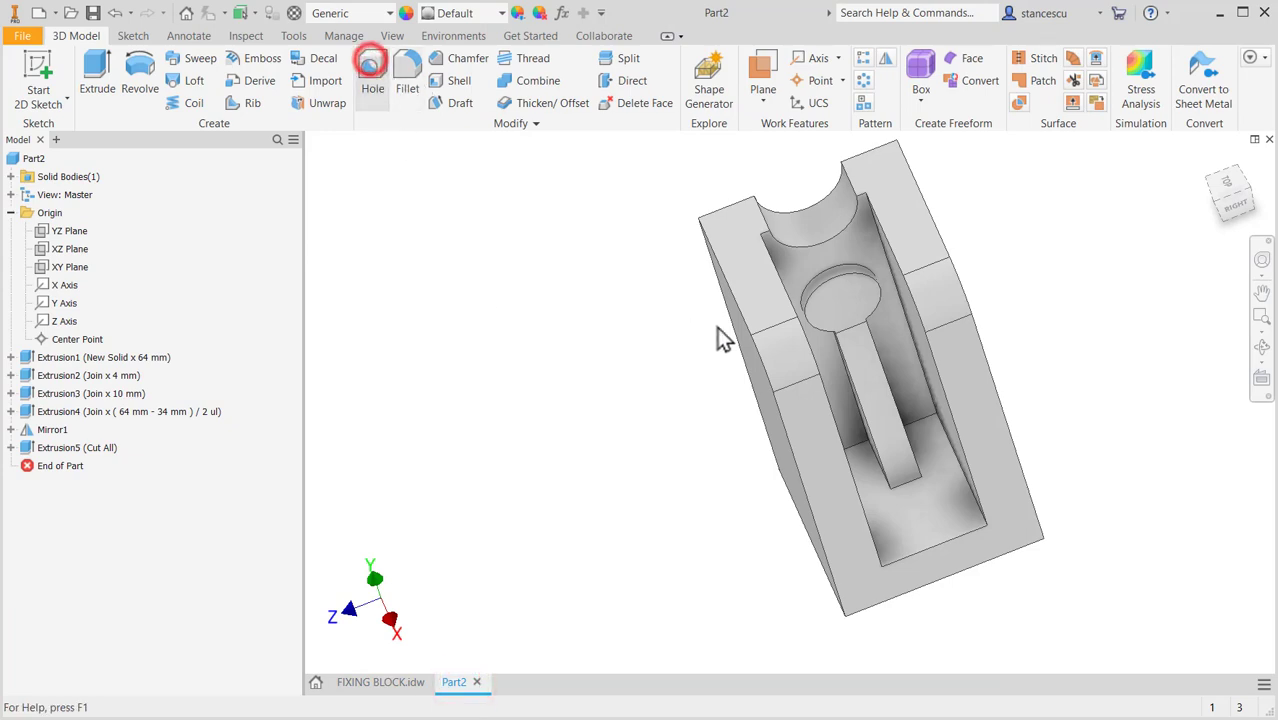
pyautogui.click(853, 310)
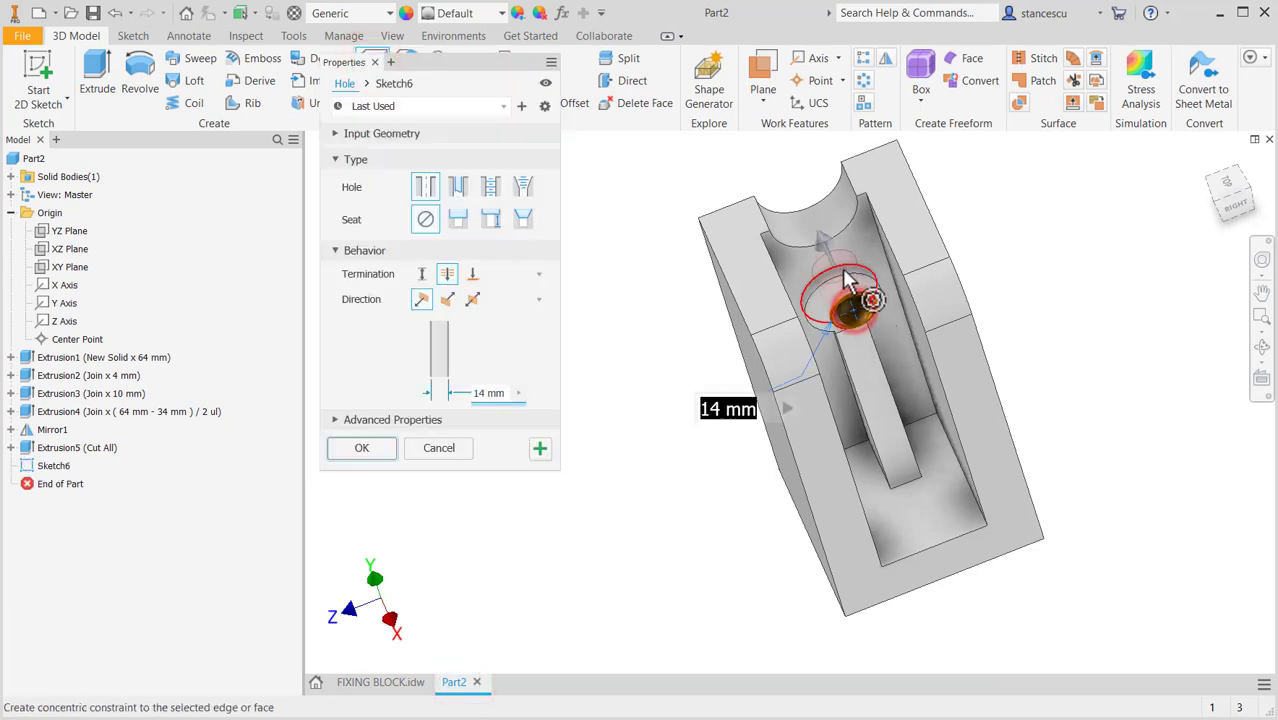
pyautogui.click(845, 280)
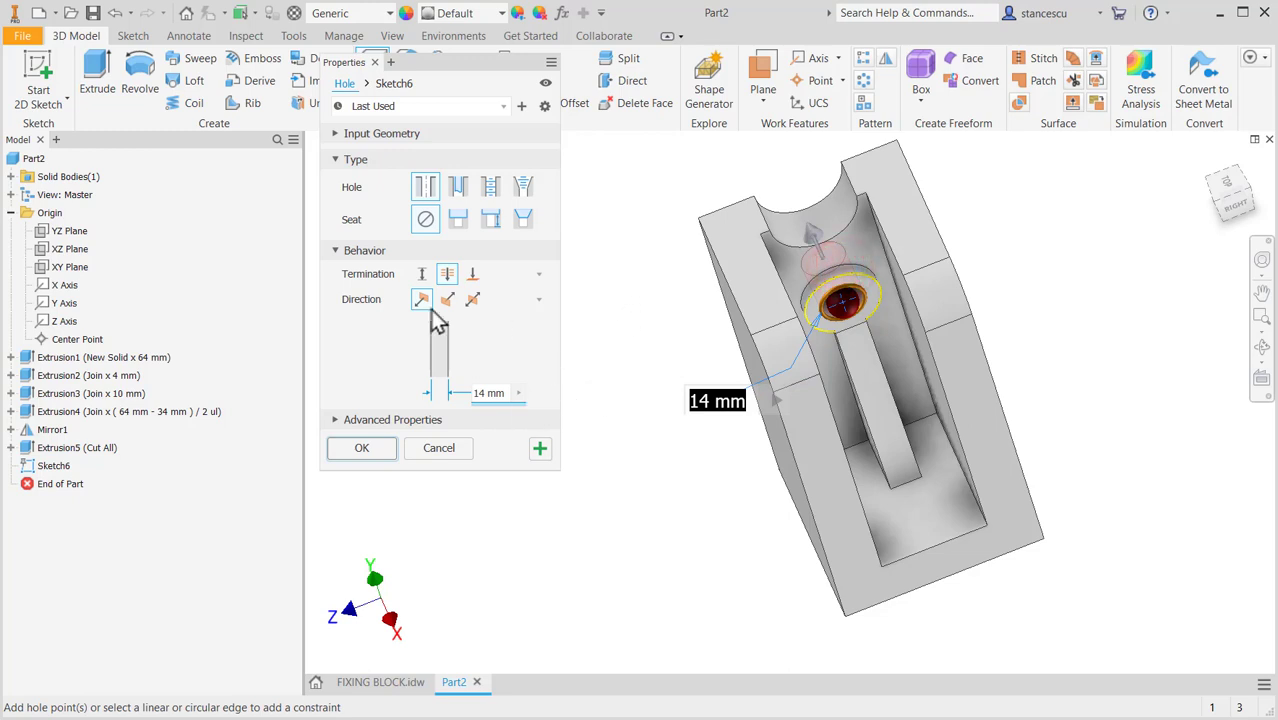
# Create Hole1 (Ø14 through all), review the drawing's bottom view, and select the slot floor face.
pyautogui.click(362, 448)
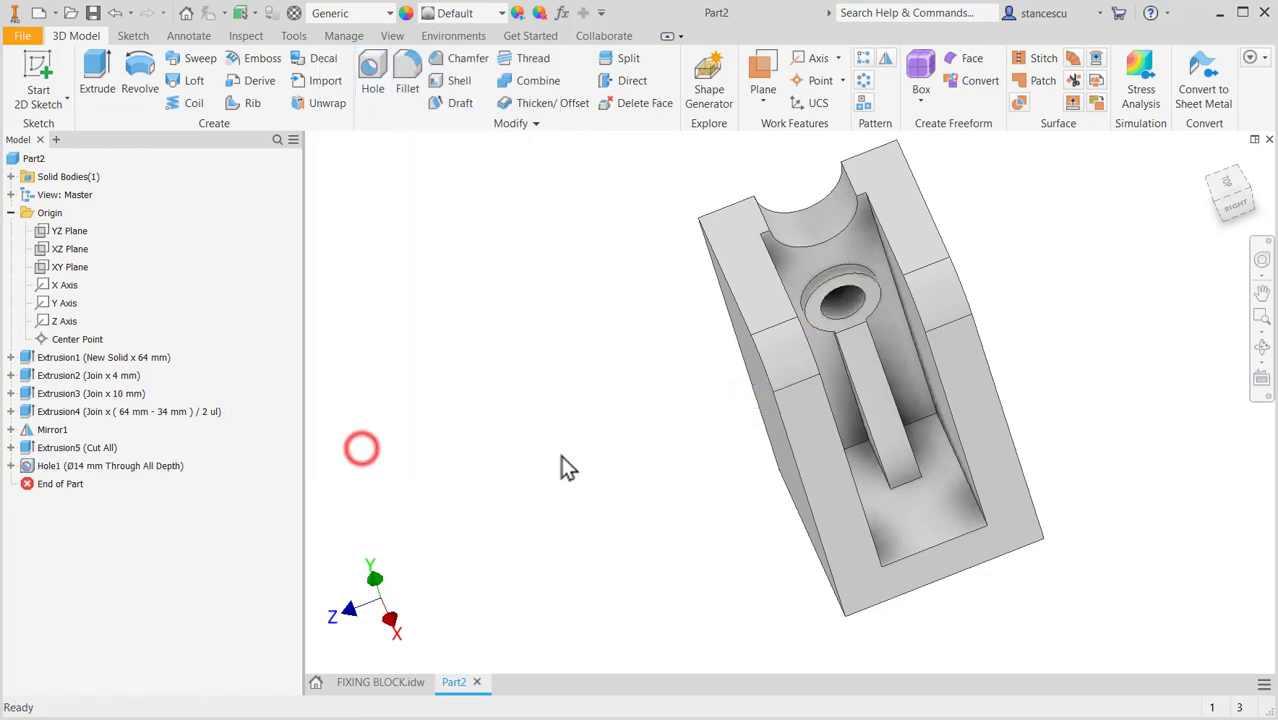
pyautogui.moveTo(658, 441)
pyautogui.keyDown('shift'); pyautogui.mouseDown(button='middle')
pyautogui.moveTo(633, 388)
pyautogui.moveTo(636, 428)
pyautogui.mouseUp(button='middle'); pyautogui.keyUp('shift')
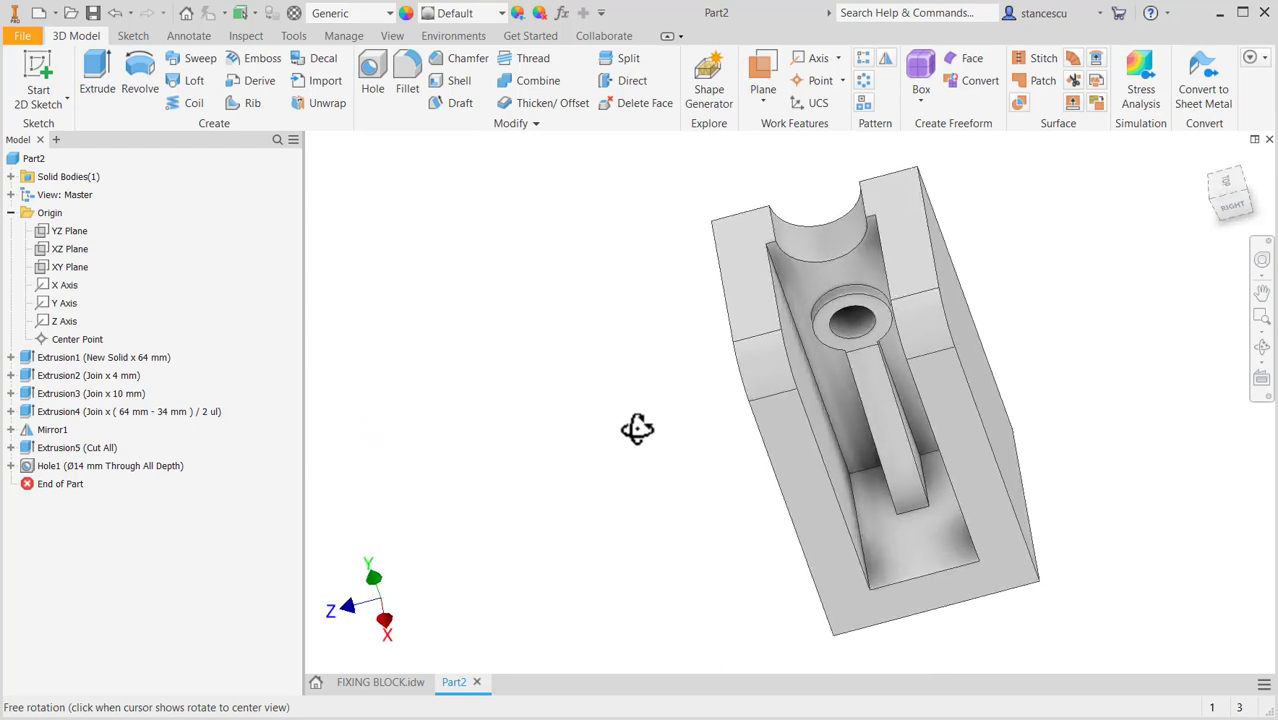
pyautogui.click(379, 680)
pyautogui.moveTo(553, 610); pyautogui.dragTo(592, 468, button='middle')
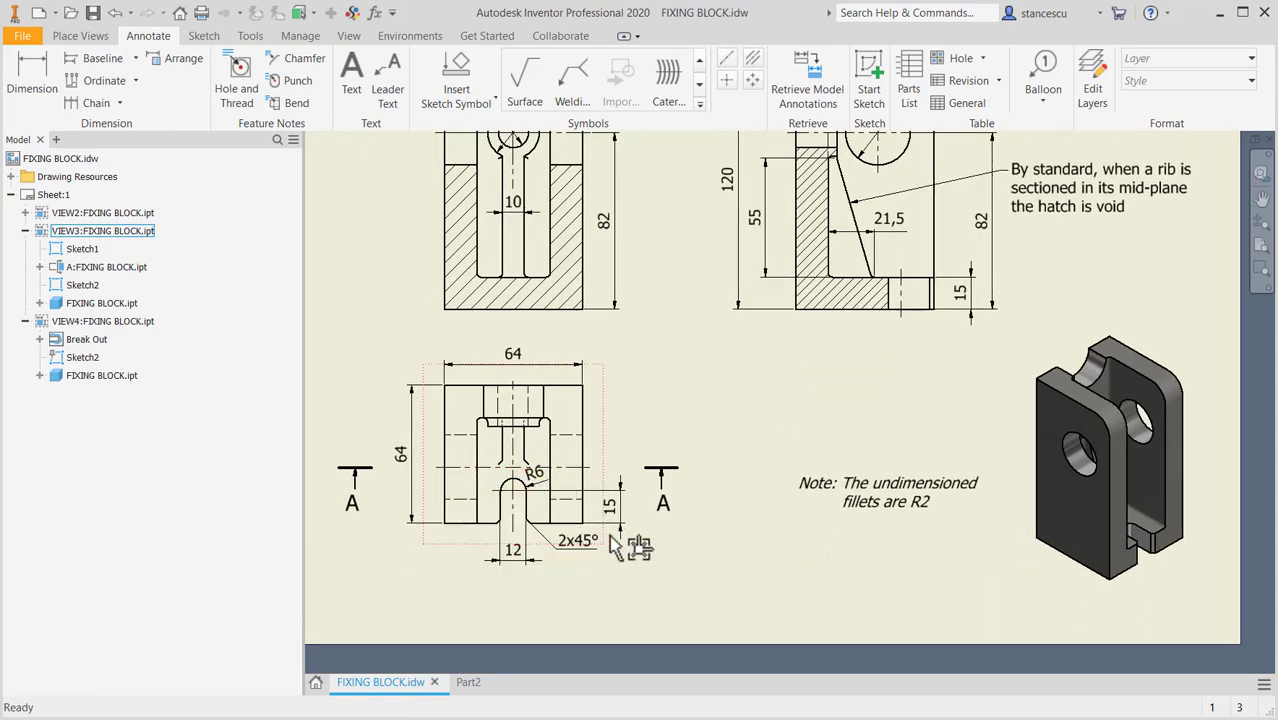
pyautogui.click(462, 684)
pyautogui.click(895, 557)
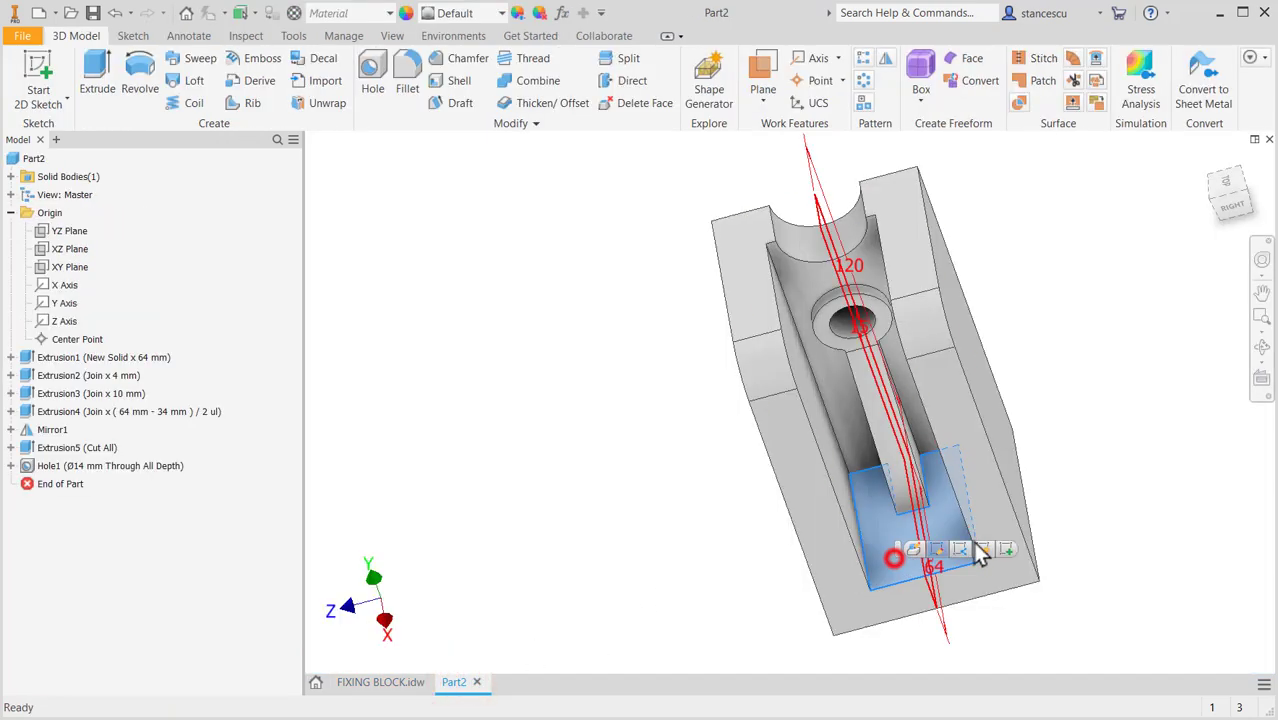
# Sketch a closed round-ended slot outline at the floor's lower edge and slice the graphics open.
pyautogui.click(1006, 550)
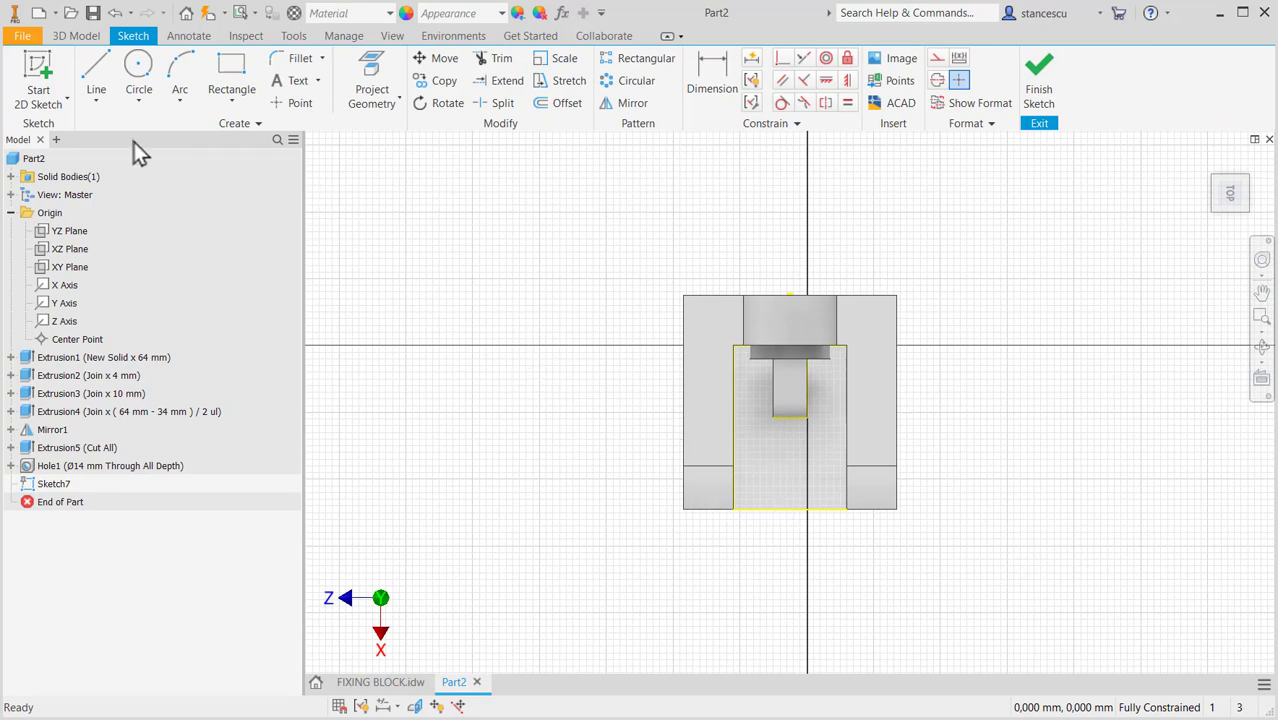
pyautogui.click(96, 72)
pyautogui.scroll(3, 760, 480)
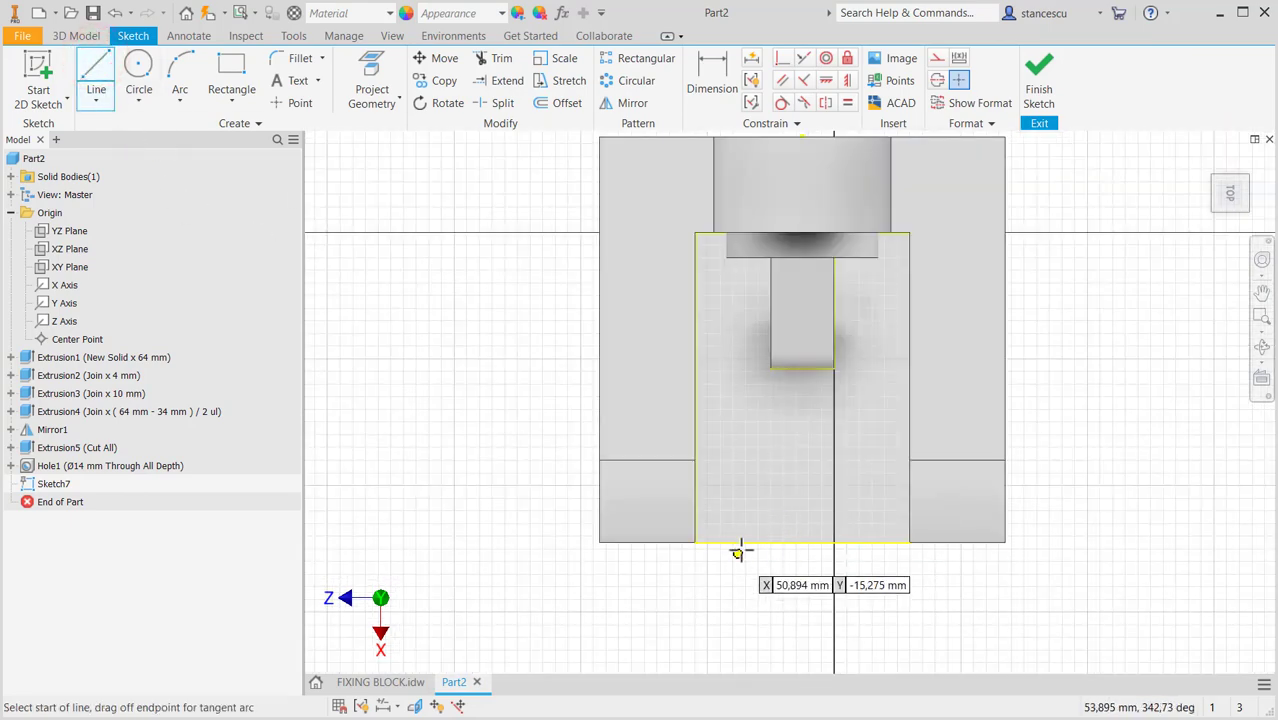
pyautogui.click(748, 541)
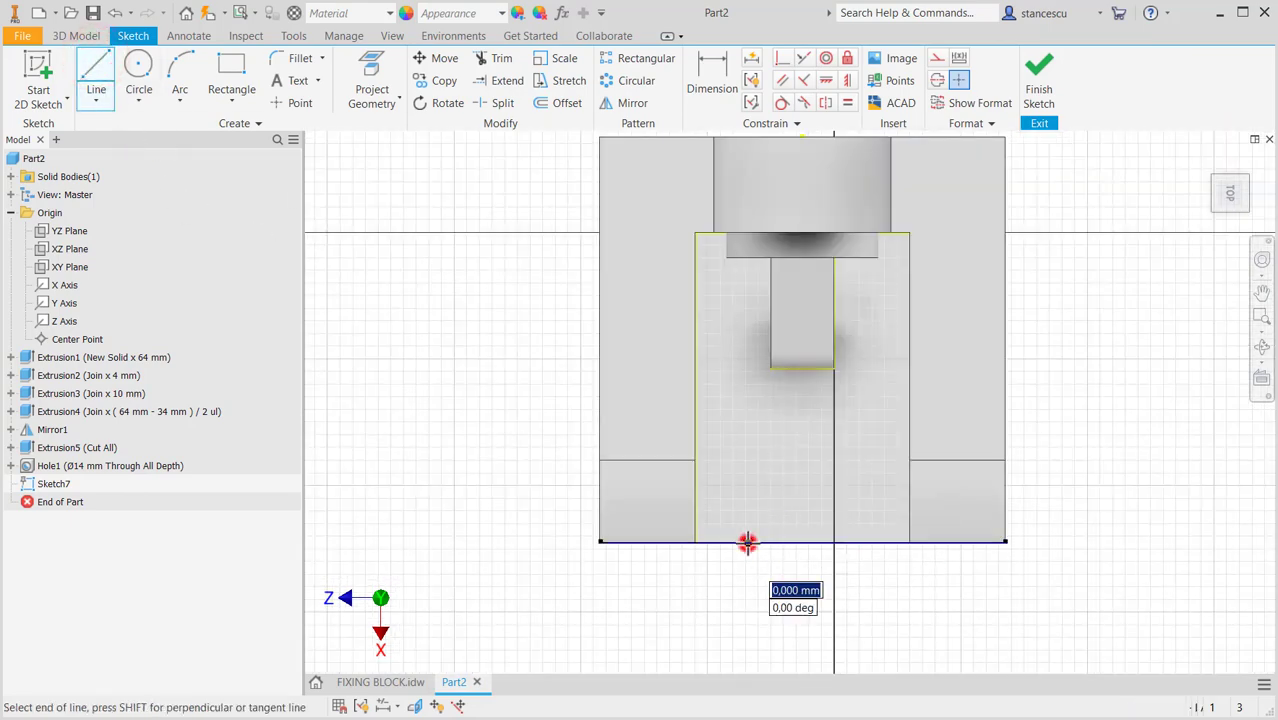
pyautogui.click(748, 460)
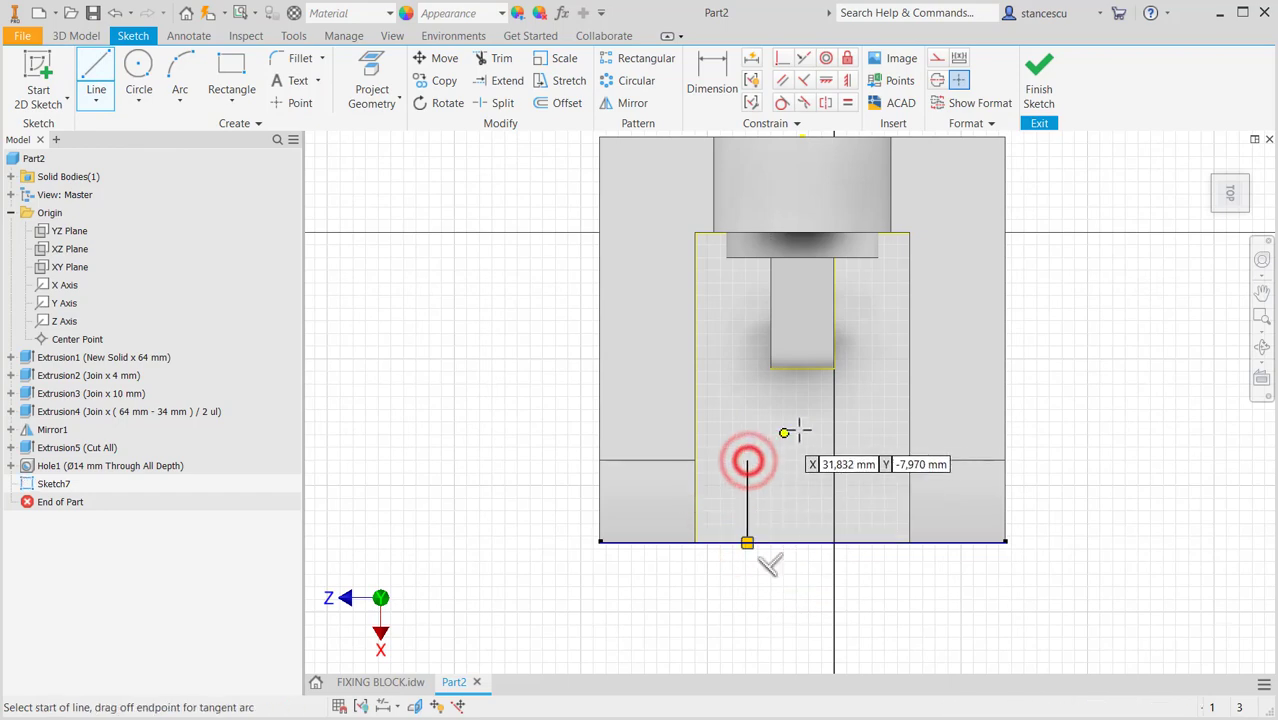
pyautogui.press('Escape')
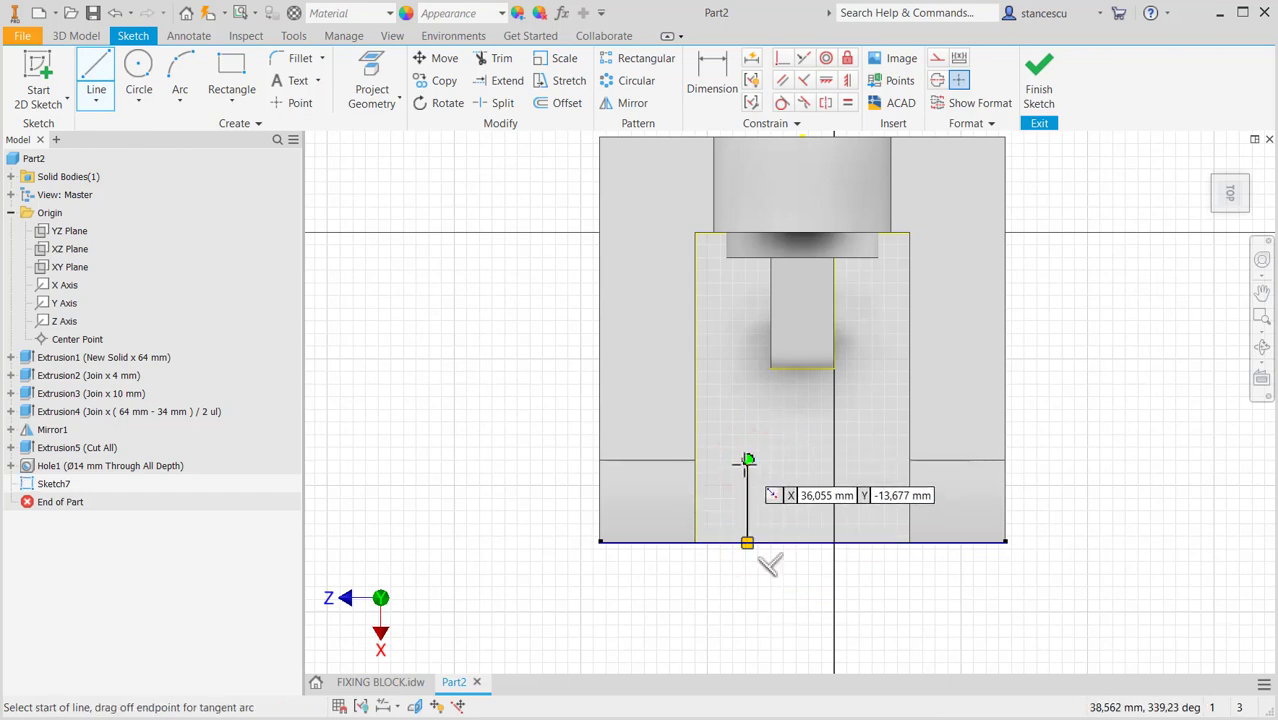
pyautogui.moveTo(747, 460); pyautogui.dragTo(828, 461)
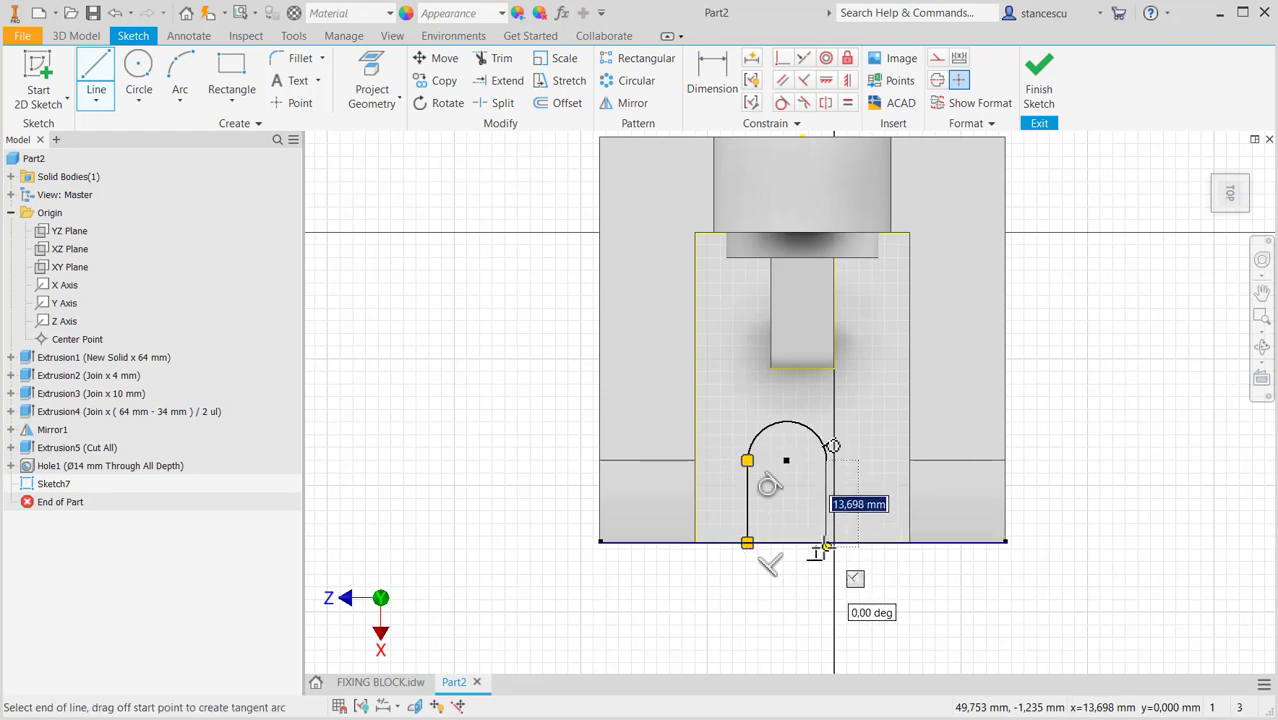
pyautogui.doubleClick(826, 541)
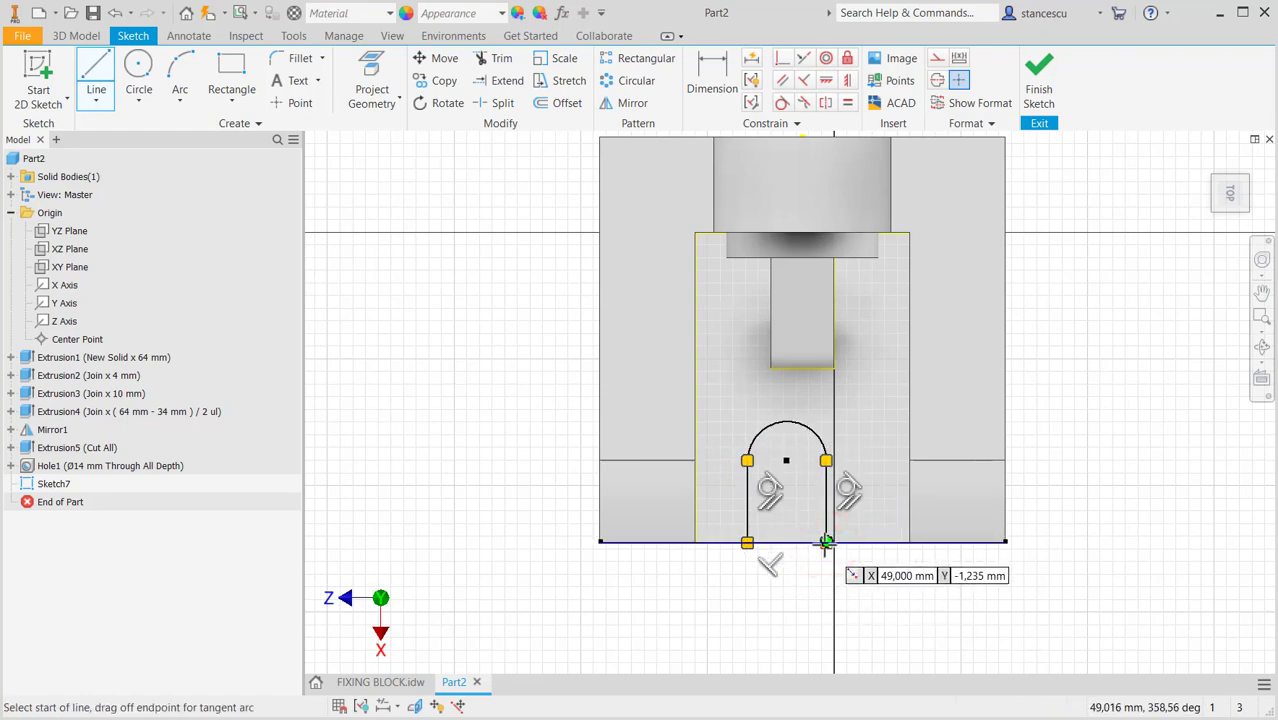
pyautogui.click(826, 543)
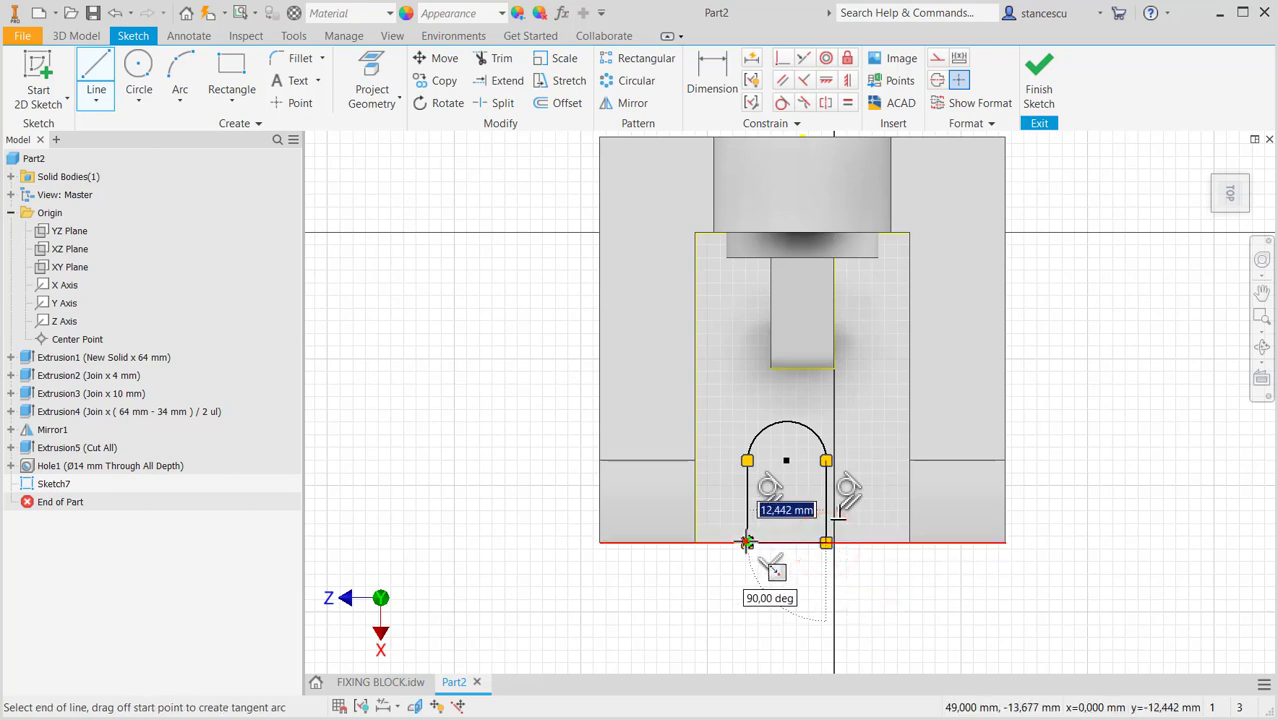
pyautogui.doubleClick(747, 543)
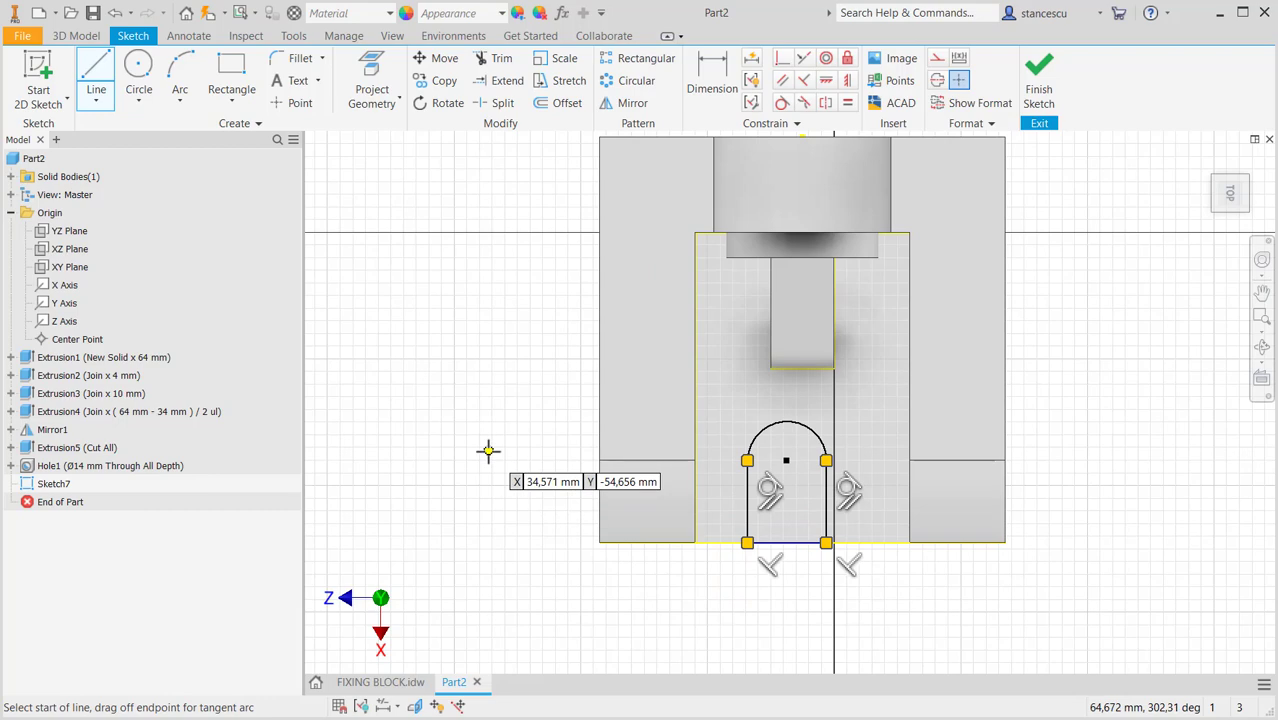
pyautogui.press('F7')
pyautogui.moveTo(579, 428); pyautogui.dragTo(568, 528, button='middle')
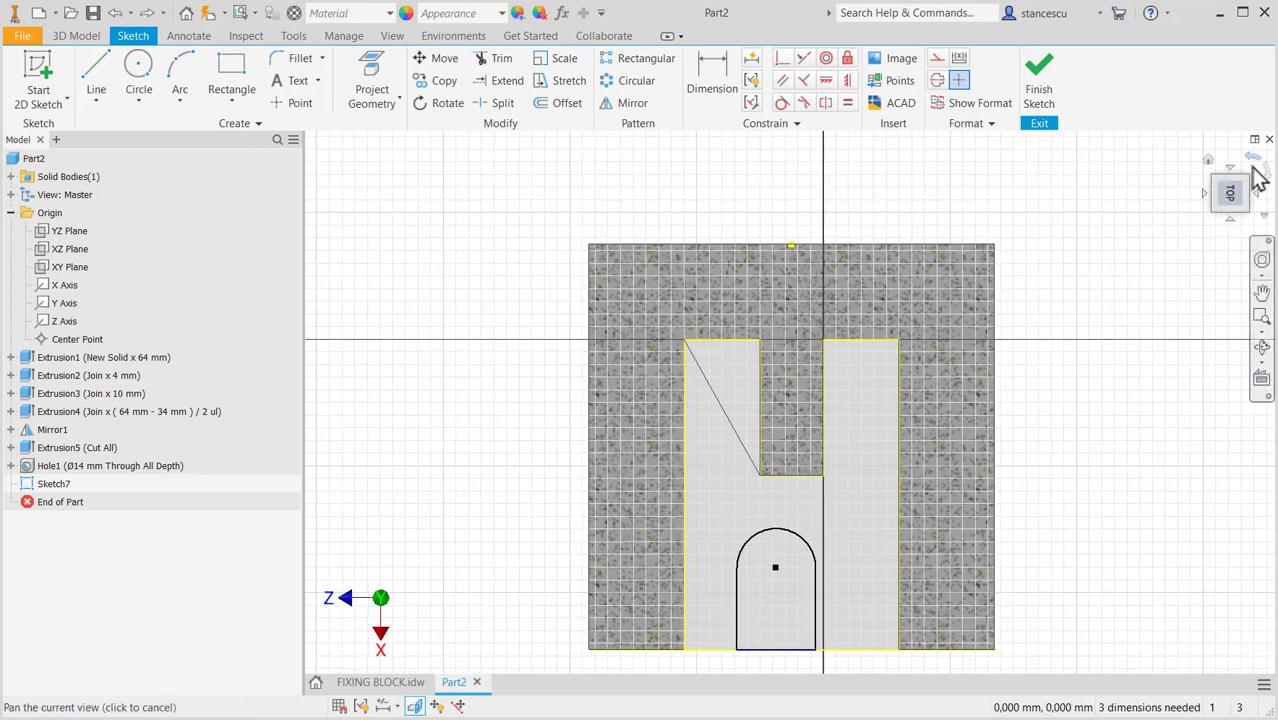
# Rotate the sketch view and align the slot arc centre horizontally with the block's edge point.
pyautogui.click(1256, 163)
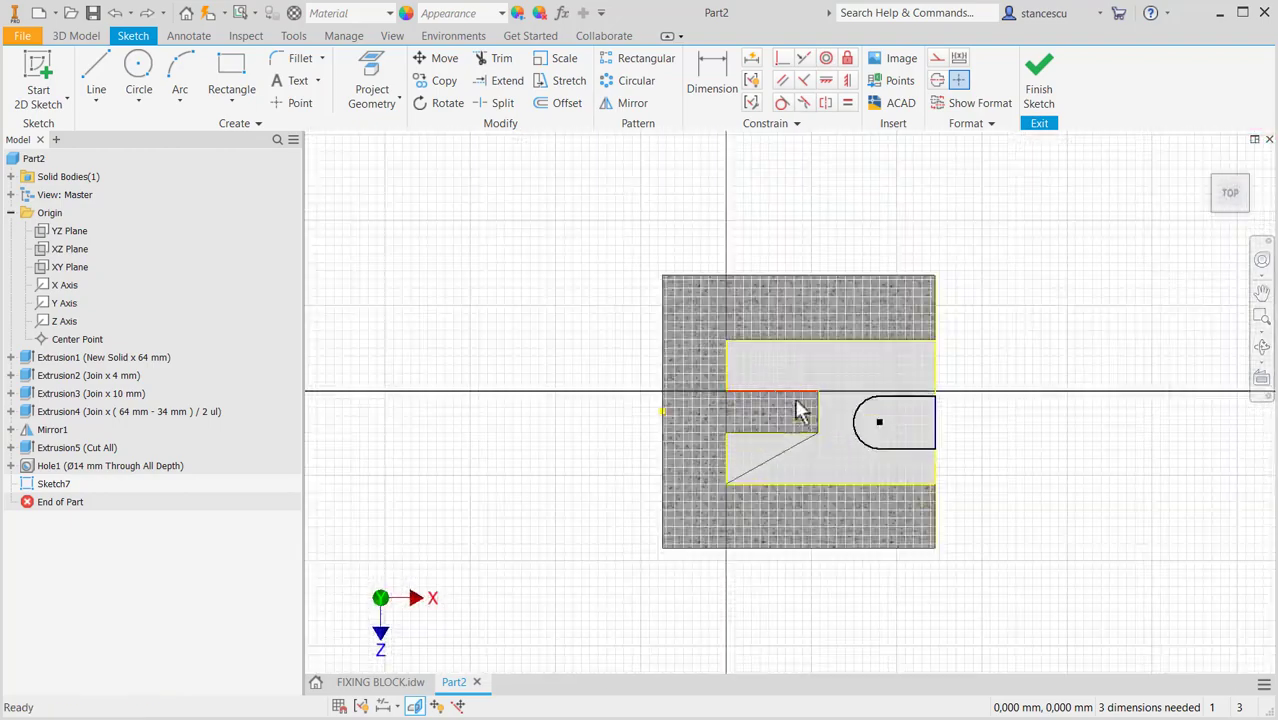
pyautogui.click(828, 78)
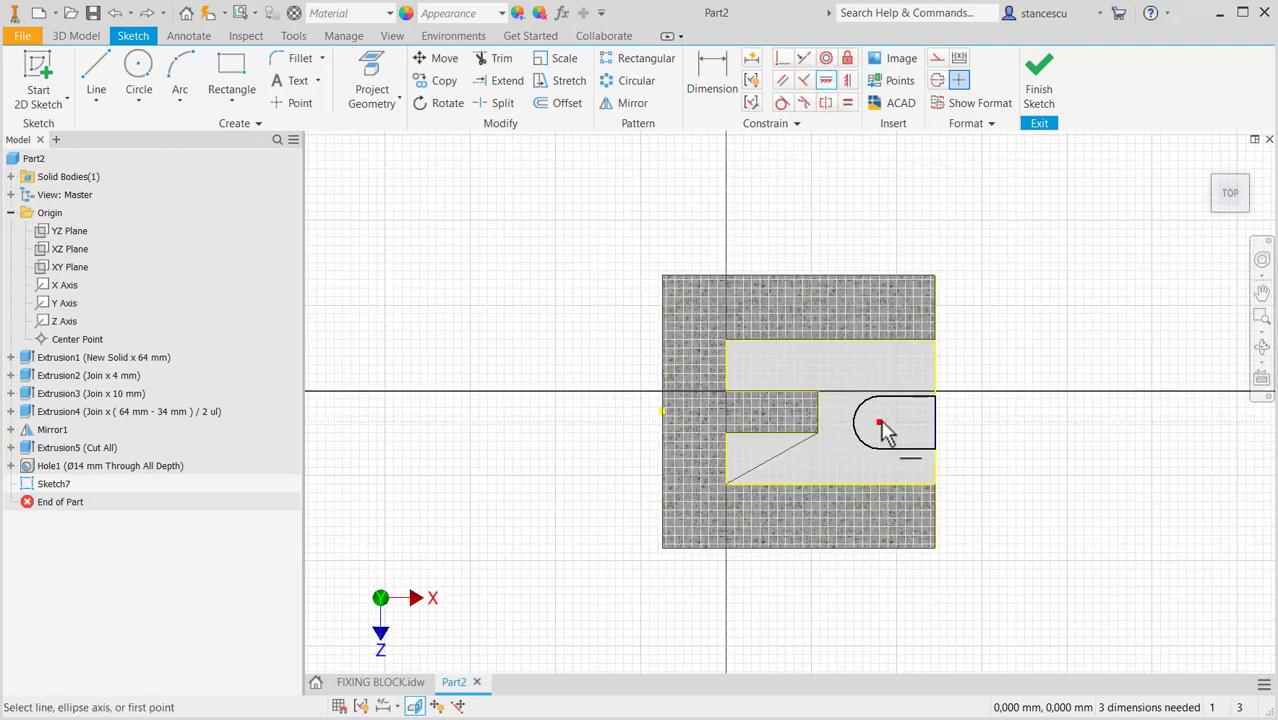
pyautogui.click(880, 423)
pyautogui.click(661, 410)
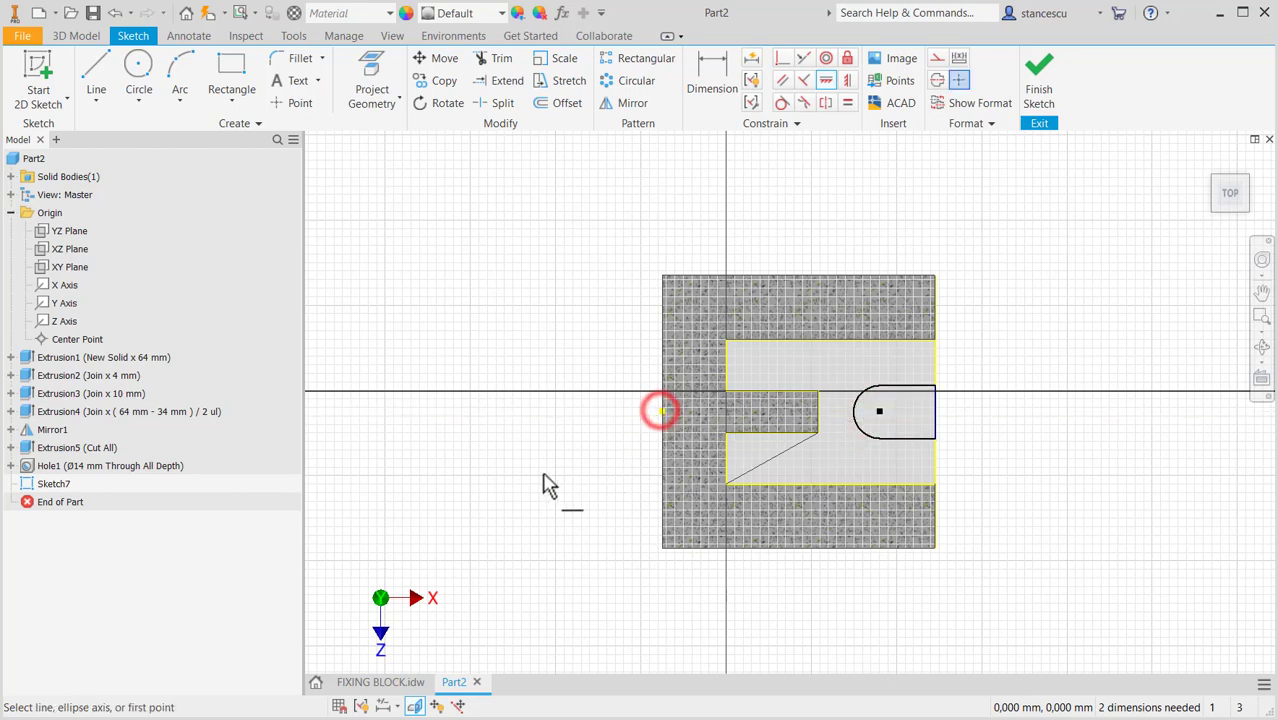
# Dimension the slot arc to 6 and its offset distance to 15, then finish the sketch.
pyautogui.click(711, 78)
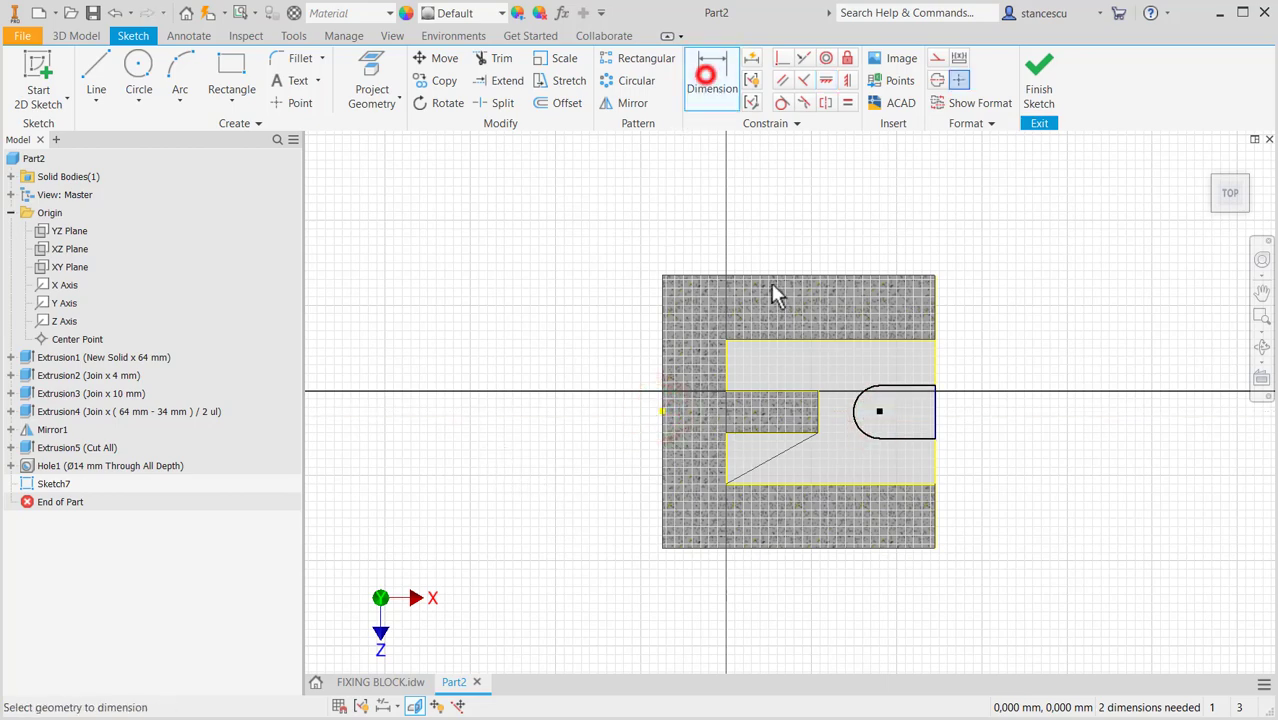
pyautogui.click(855, 410)
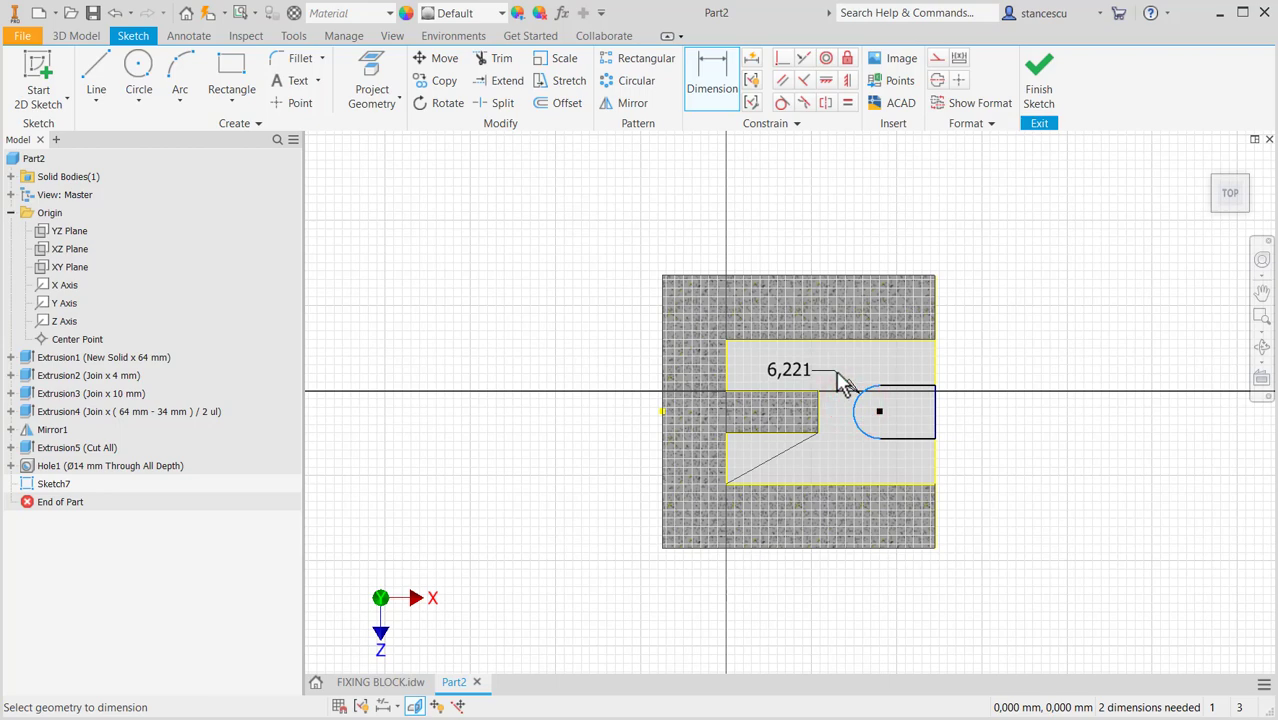
pyautogui.click(834, 374)
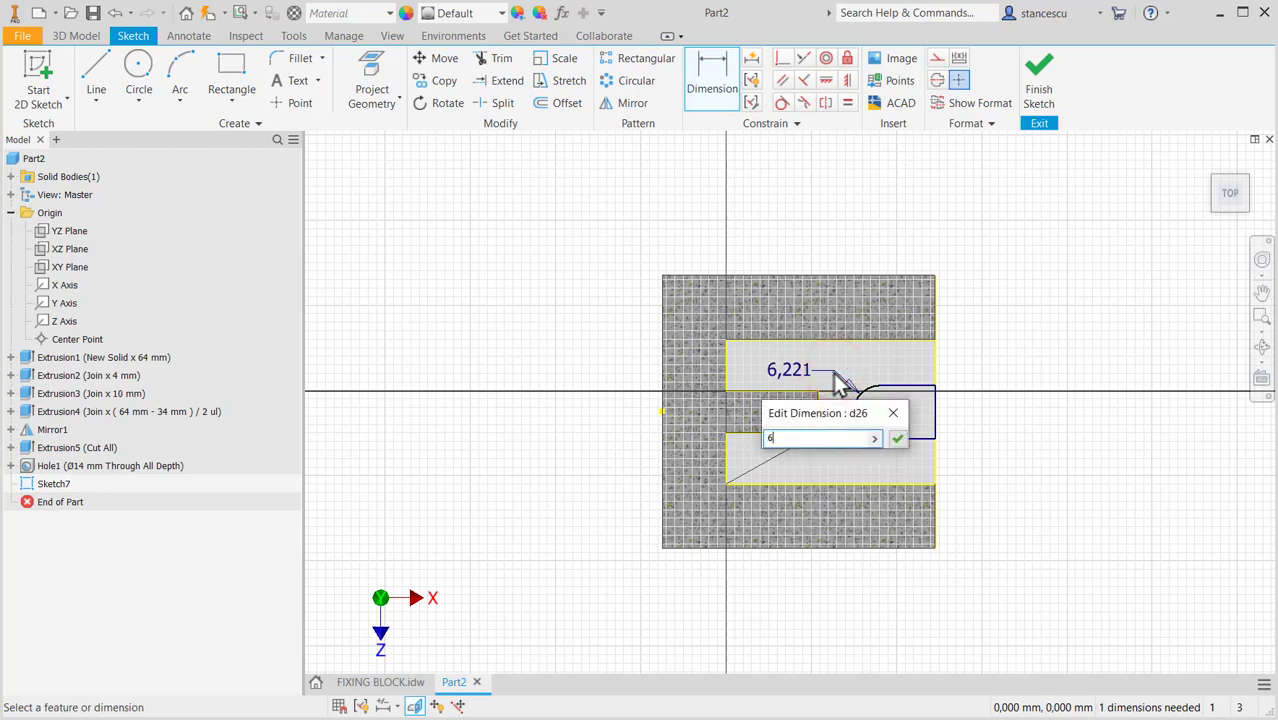
pyautogui.click(897, 440)
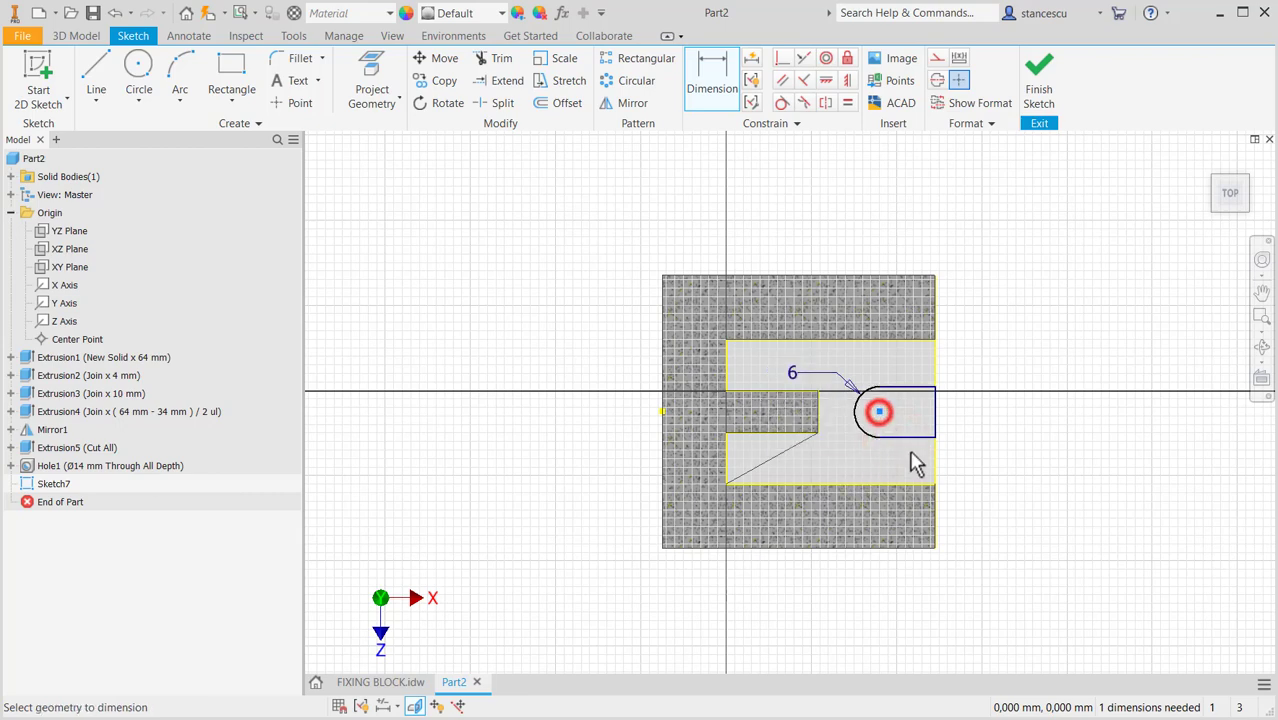
pyautogui.click(930, 457)
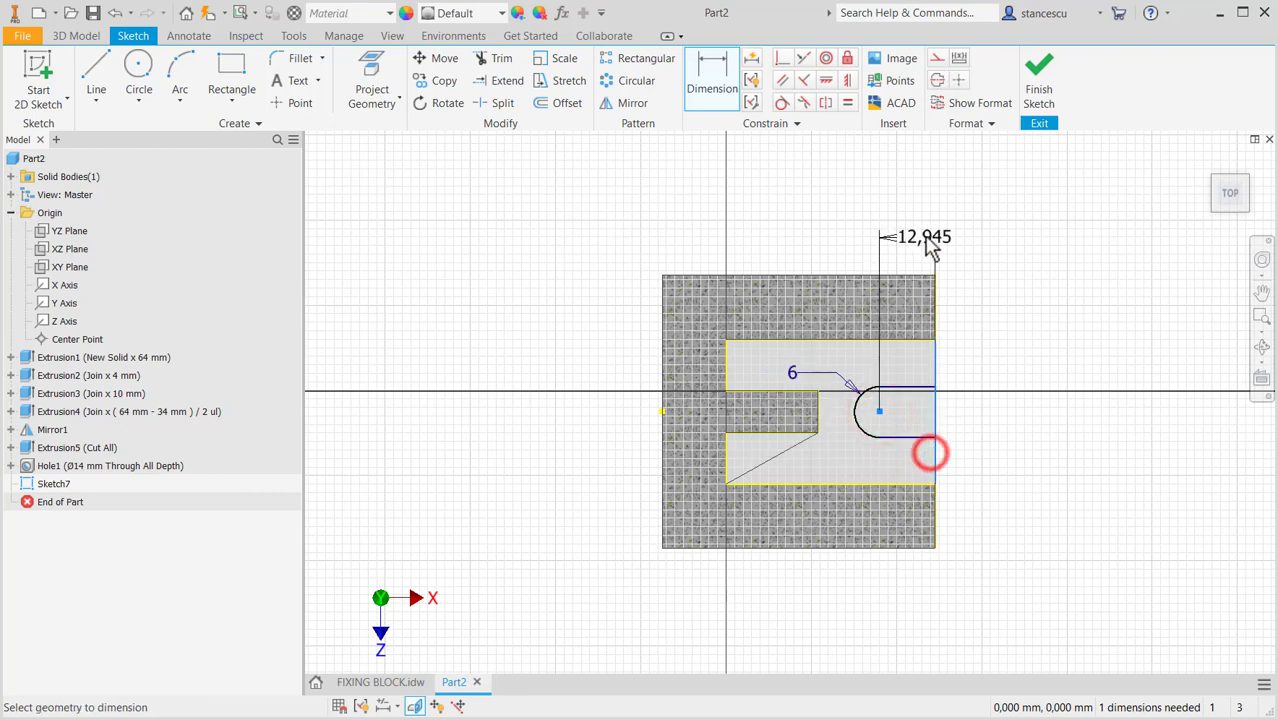
pyautogui.click(920, 216)
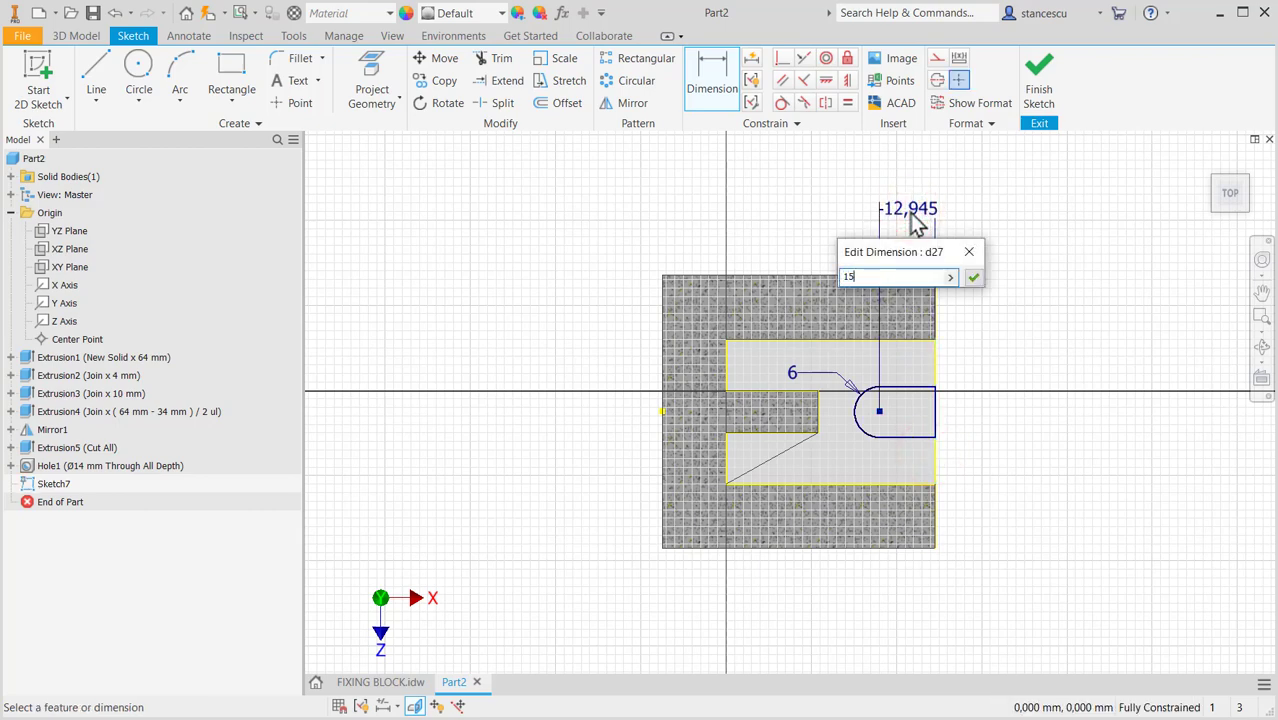
pyautogui.press('Return')
pyautogui.click(1040, 62)
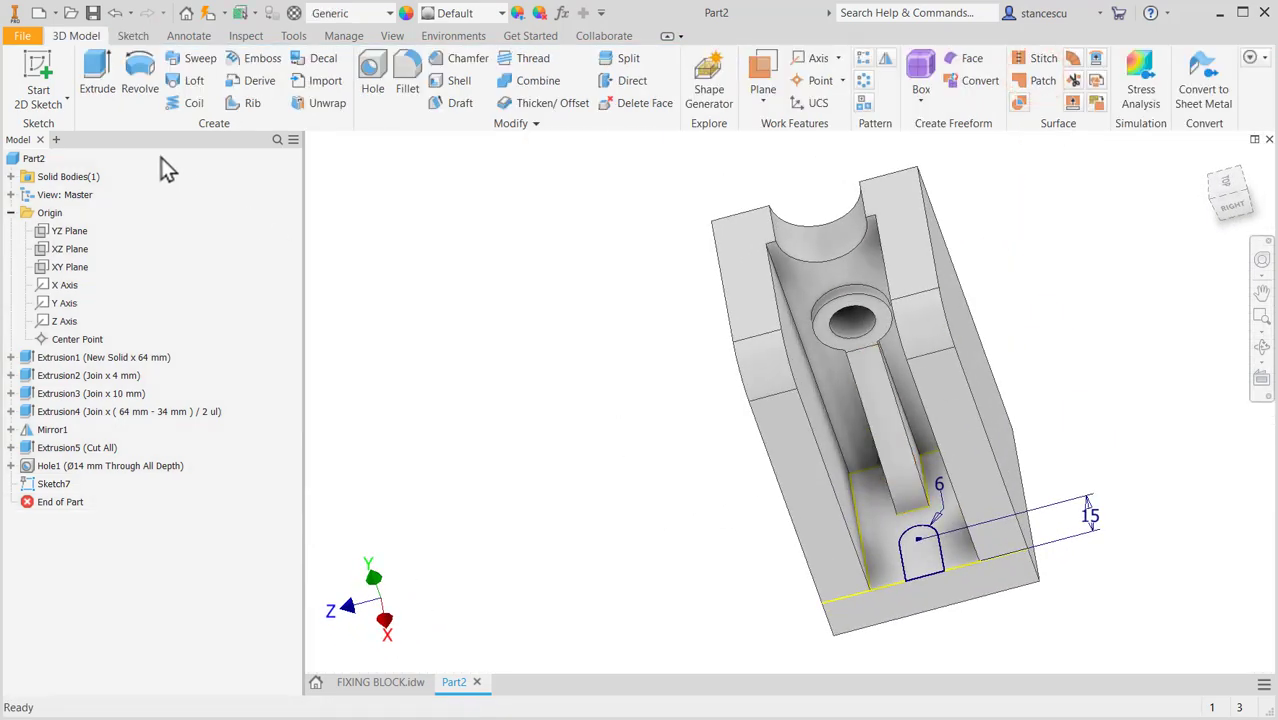
# Extrude the rounded slot profile as a Through All cut, creating Extrusion6.
pyautogui.click(97, 75)
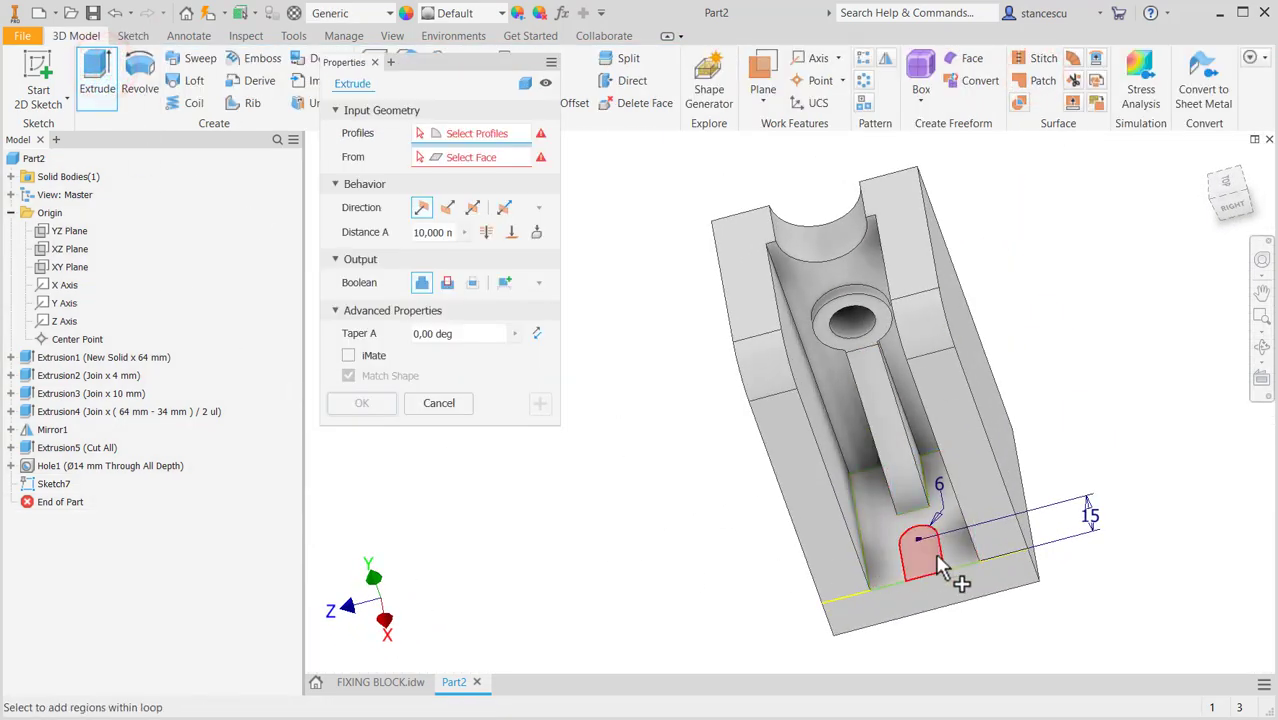
pyautogui.click(919, 551)
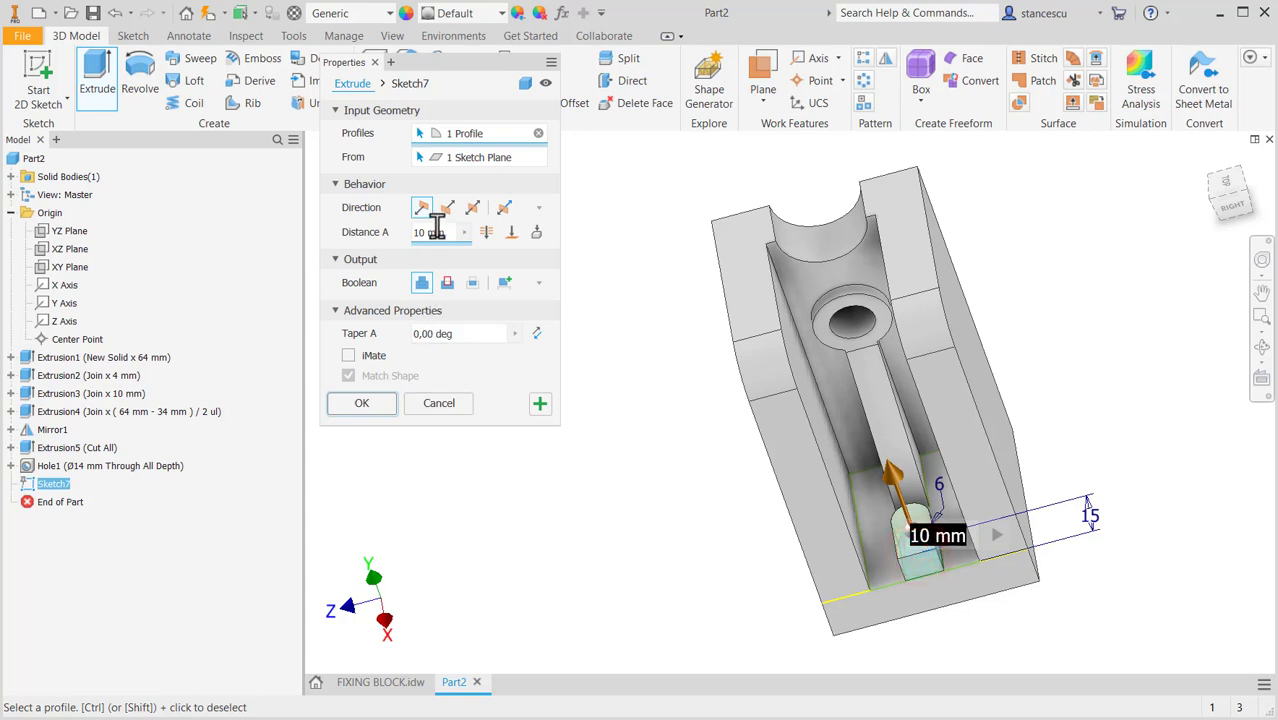
pyautogui.click(447, 282)
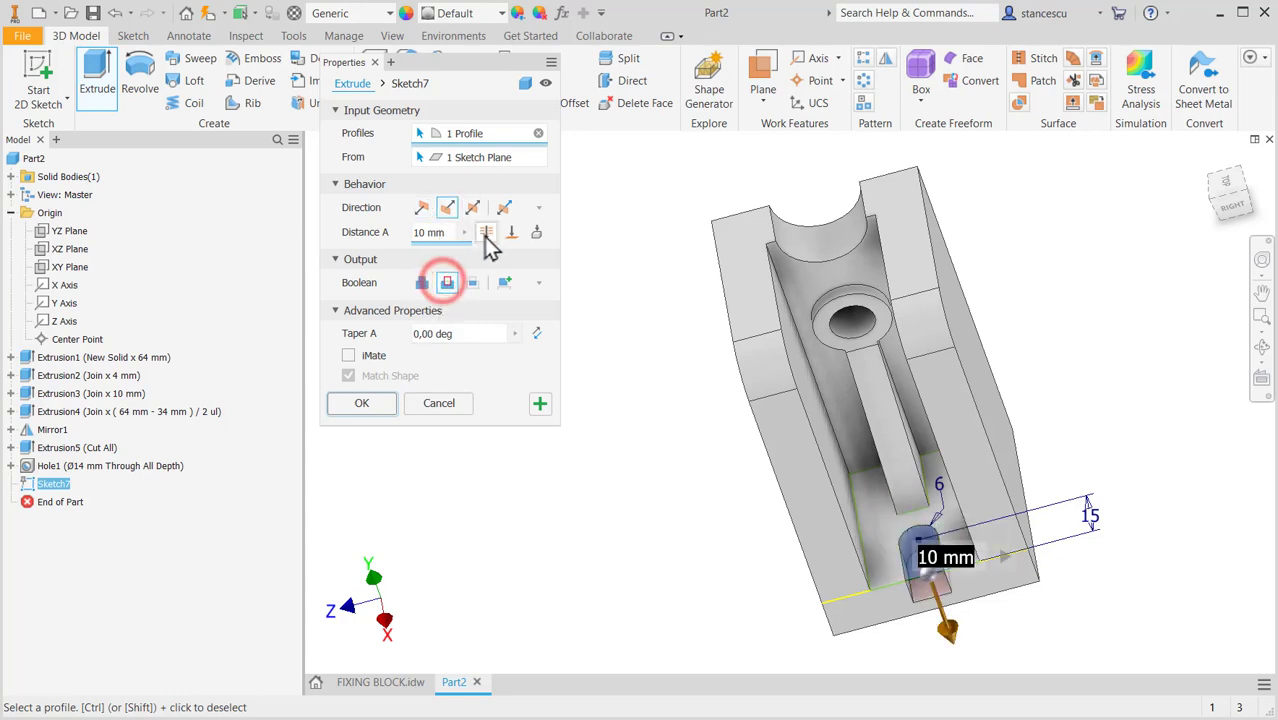
pyautogui.click(486, 232)
pyautogui.click(368, 403)
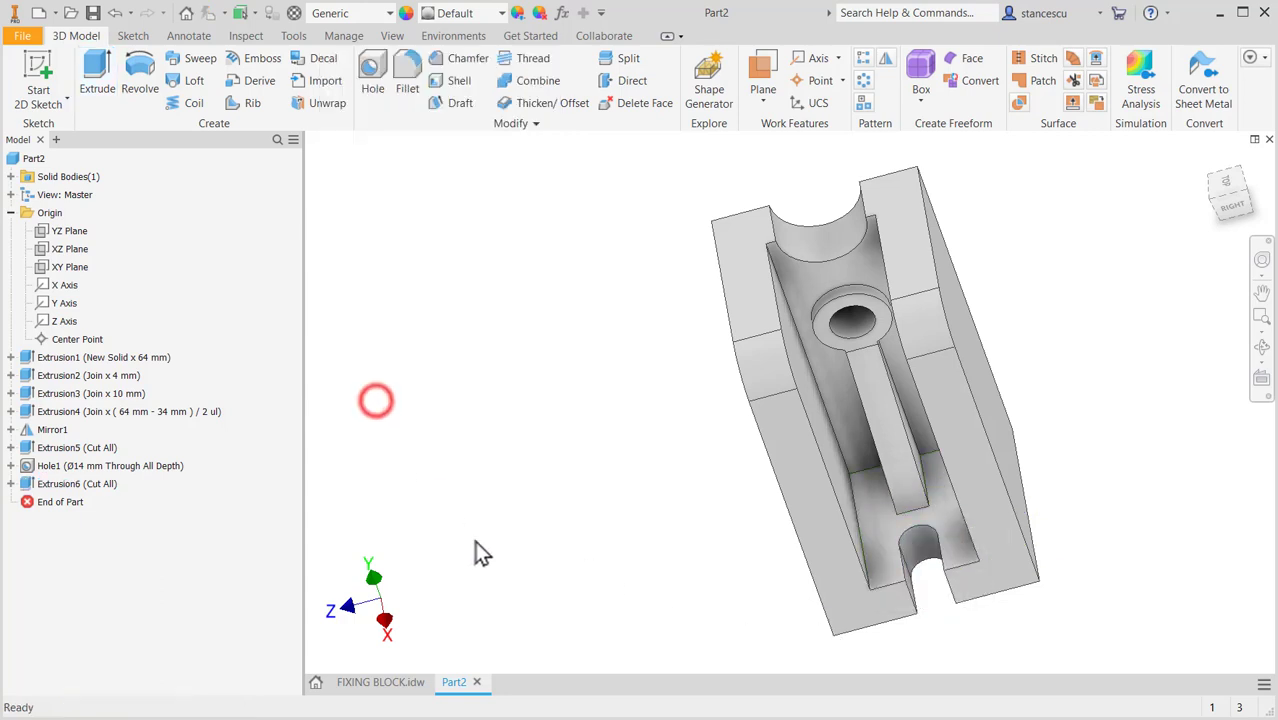
# Check the 2x45° chamfer note on the FIXING BLOCK drawing, then return to Part2.
pyautogui.click(370, 680)
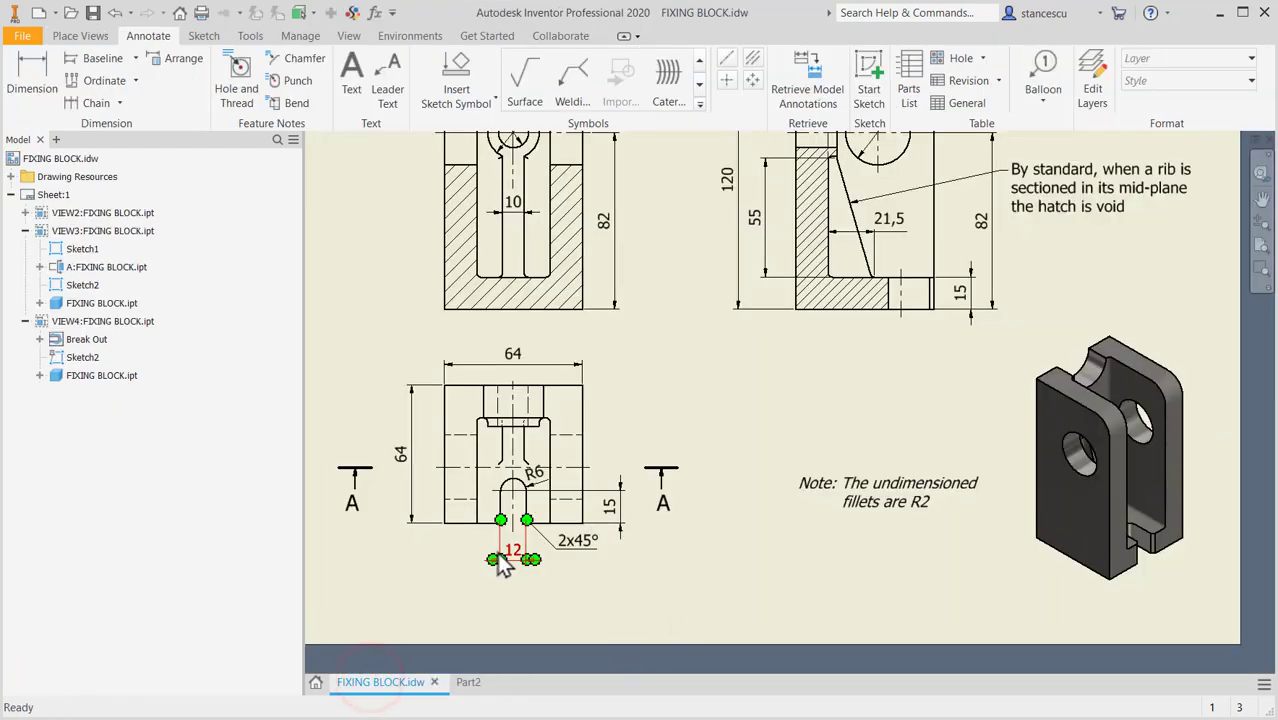
pyautogui.scroll(3, 565, 540)
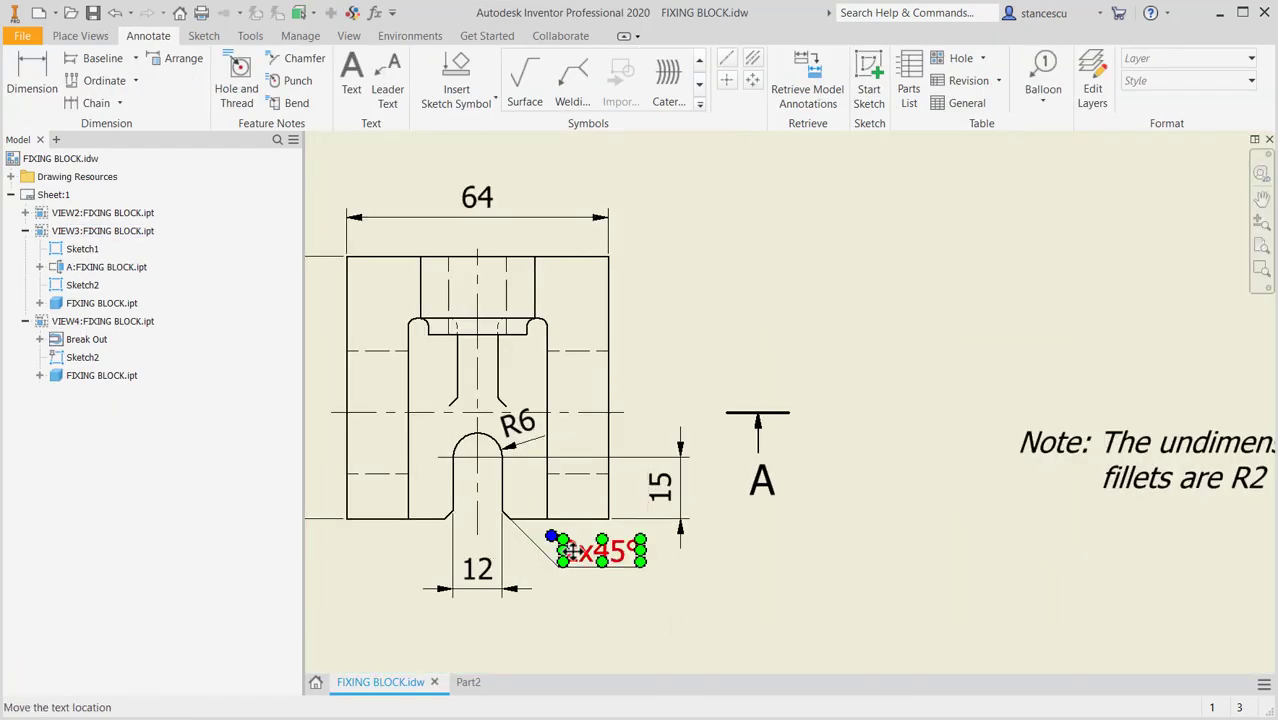
pyautogui.moveTo(570, 545); pyautogui.dragTo(771, 478, button='middle')
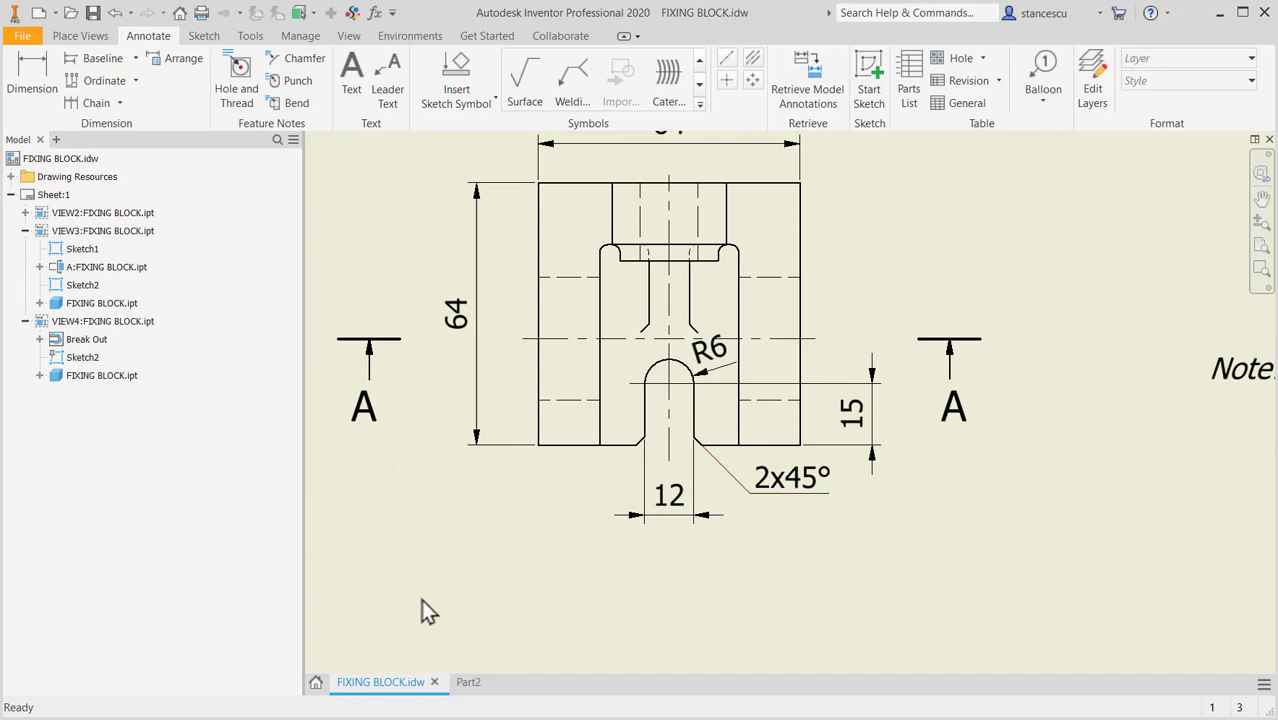
pyautogui.click(469, 682)
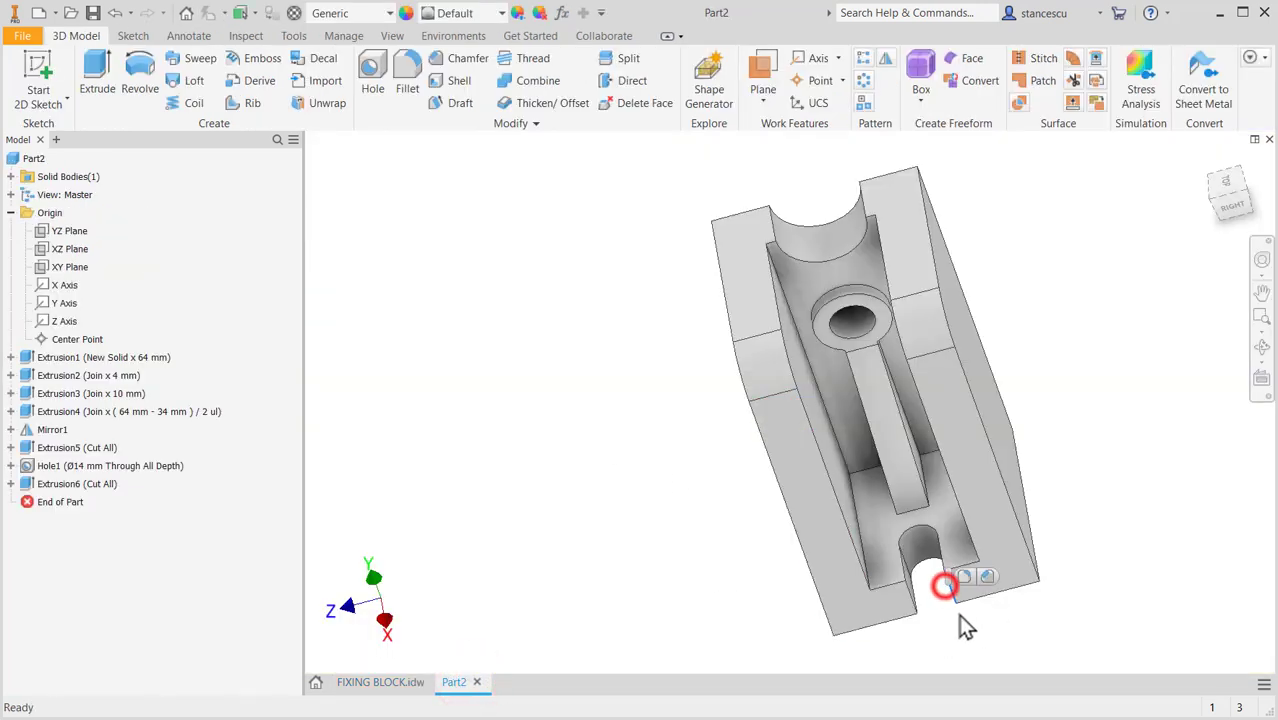
# Chamfer the slot edge at 2 mm as Chamfer1 and orbit to view the back.
pyautogui.click(986, 577)
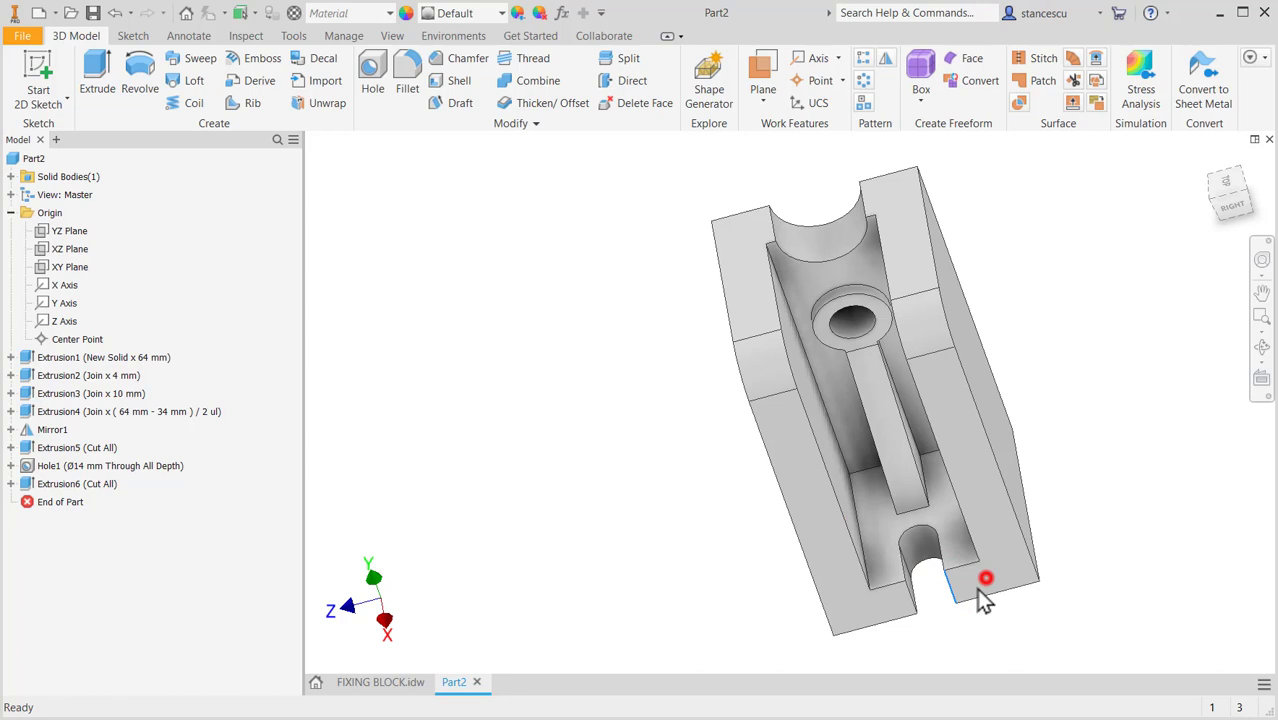
pyautogui.click(911, 592)
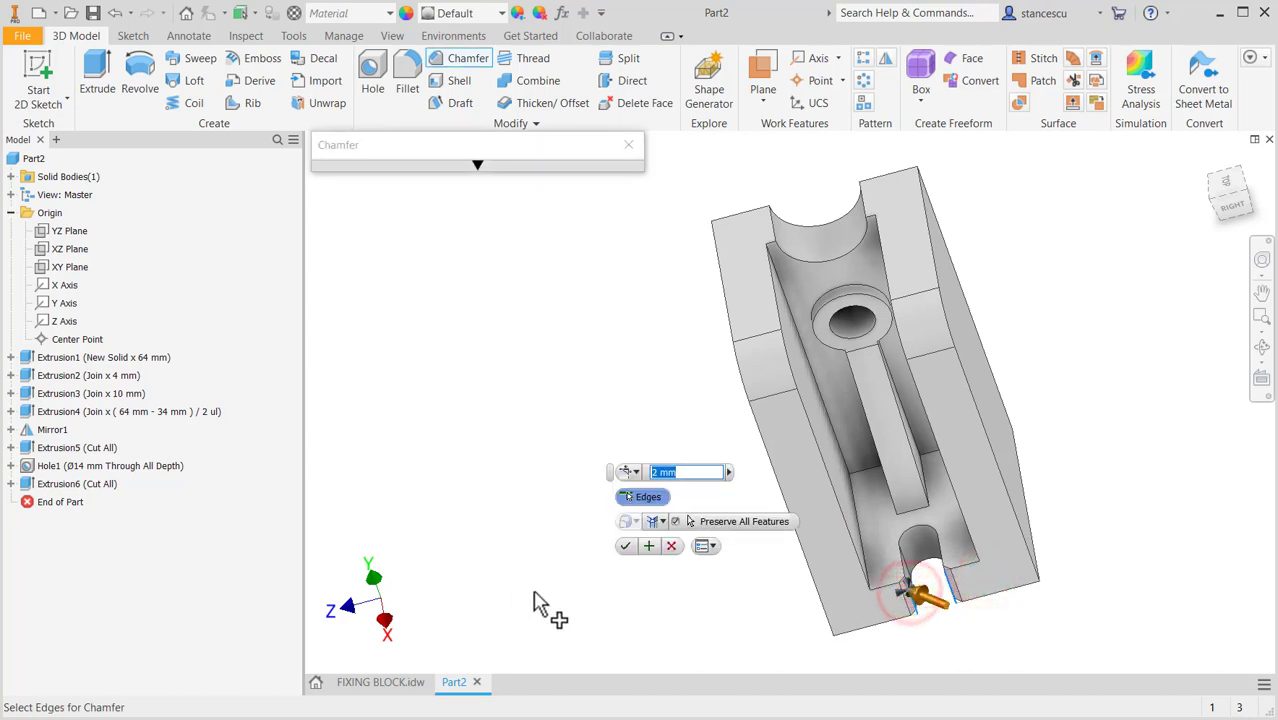
pyautogui.click(622, 549)
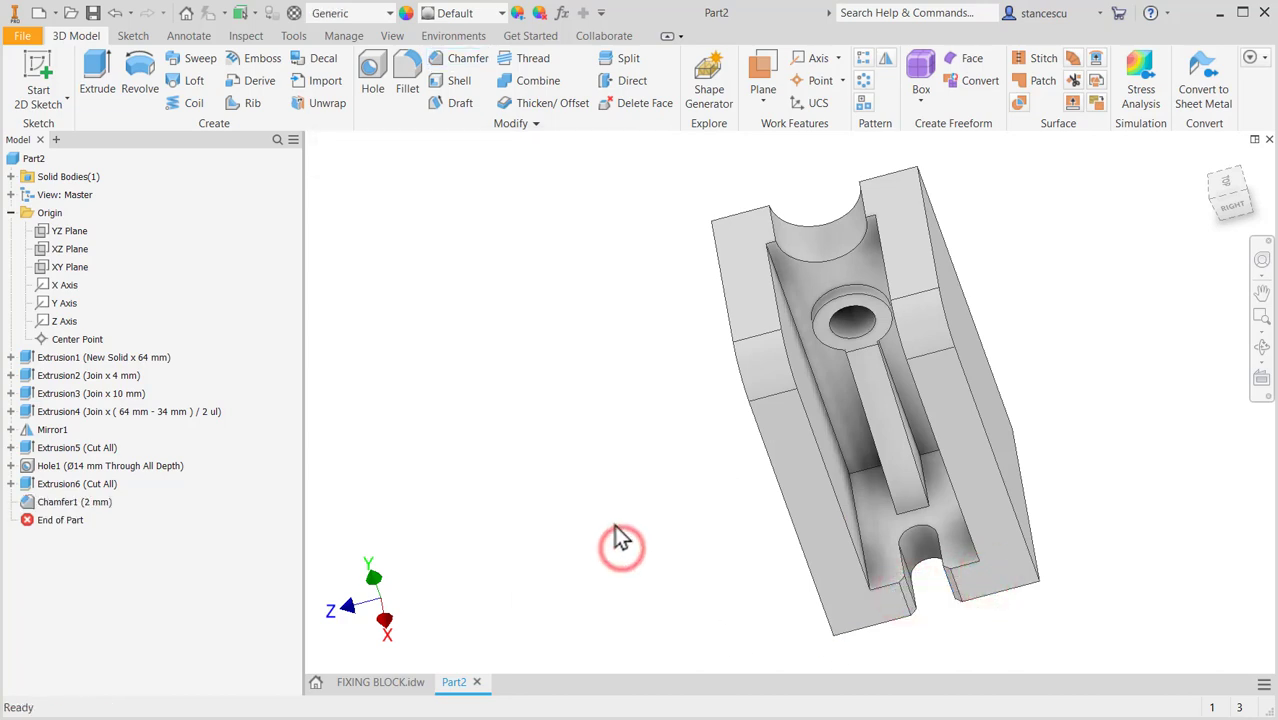
pyautogui.keyDown('shift'); pyautogui.moveTo(619, 506); pyautogui.dragTo(690, 503, button='middle'); pyautogui.keyUp('shift')
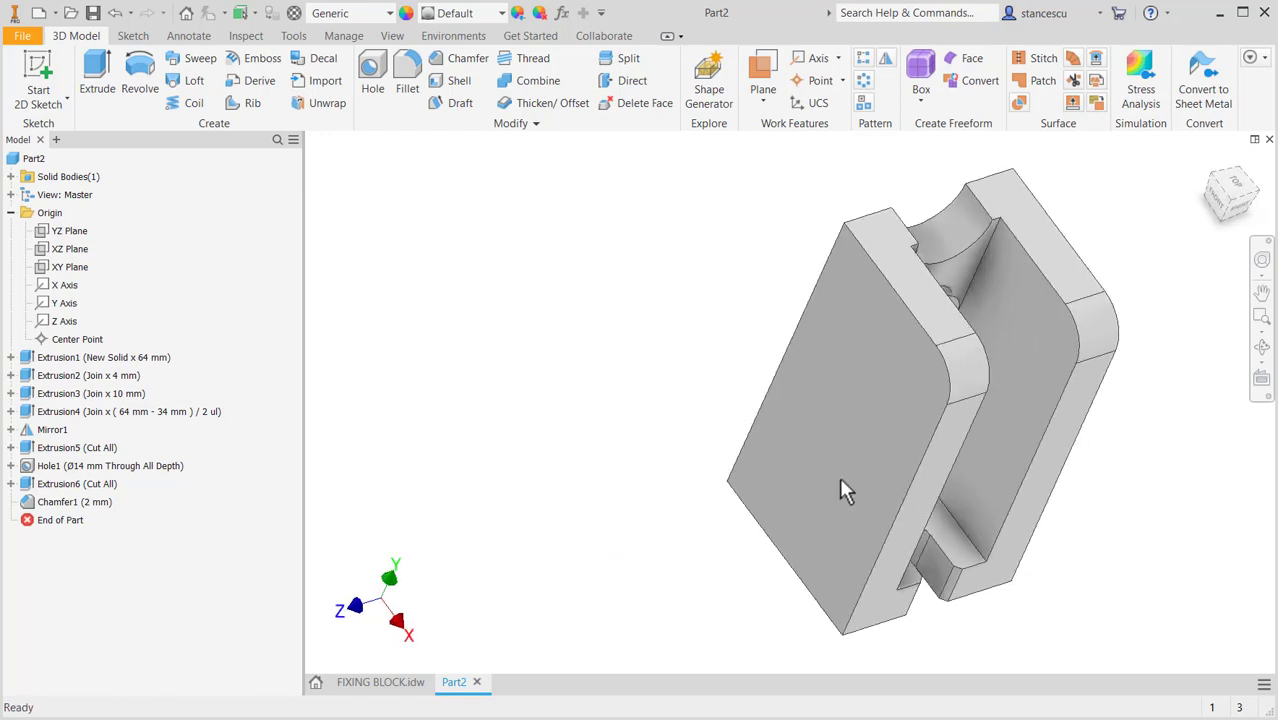
# Review all views on the FIXING BLOCK drawing, then return to Part2.
pyautogui.click(380, 682)
pyautogui.scroll(-5, 781, 508)
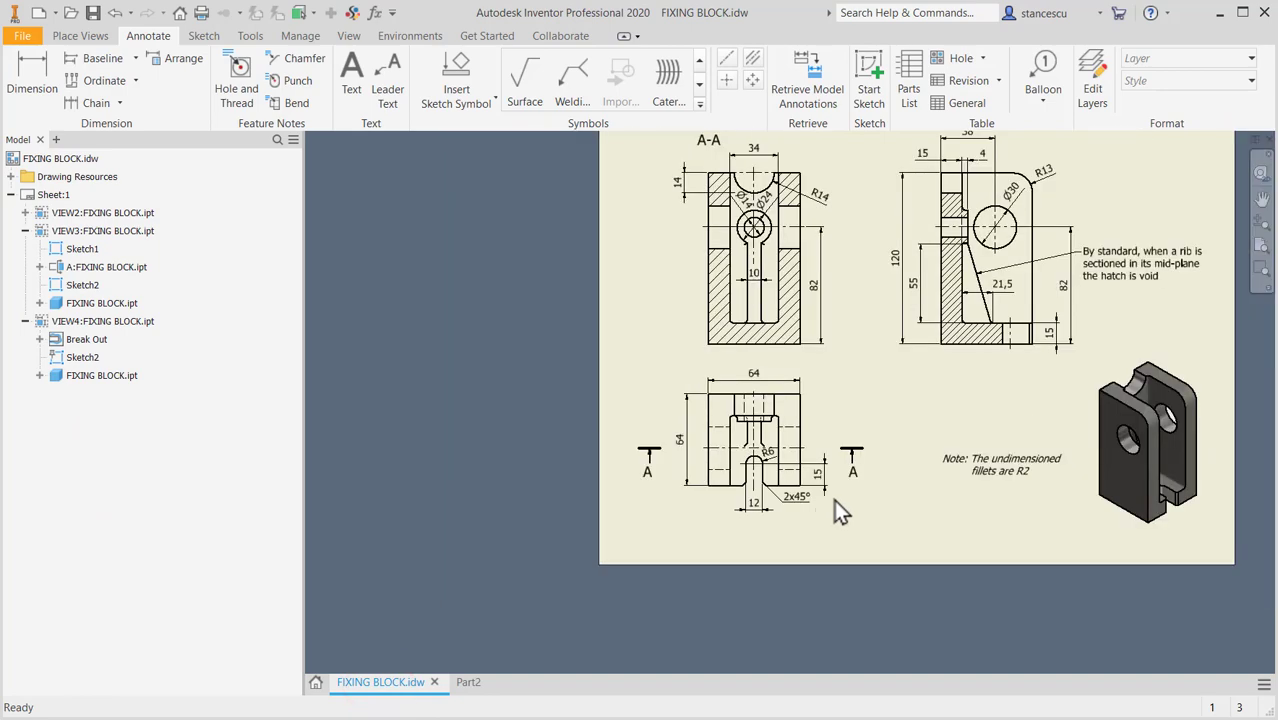
pyautogui.moveTo(857, 462); pyautogui.dragTo(825, 502, button='middle')
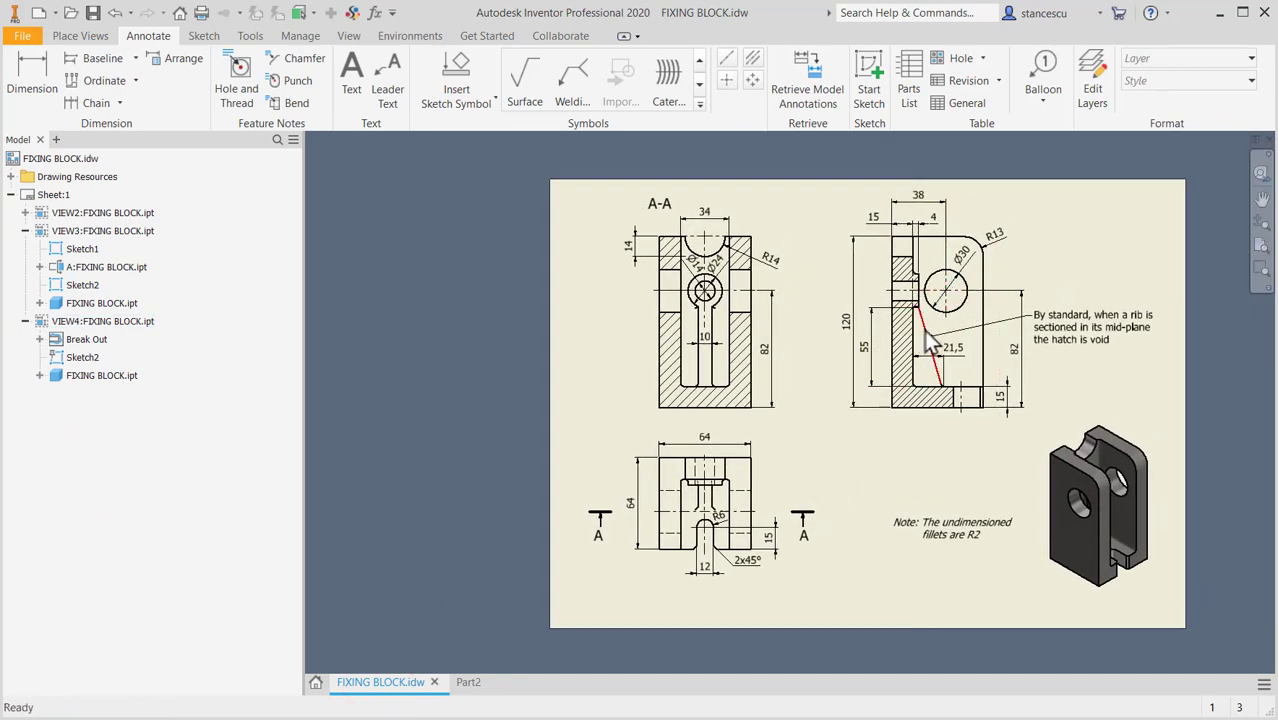
pyautogui.scroll(3, 930, 342)
pyautogui.scroll(-1, 925, 350)
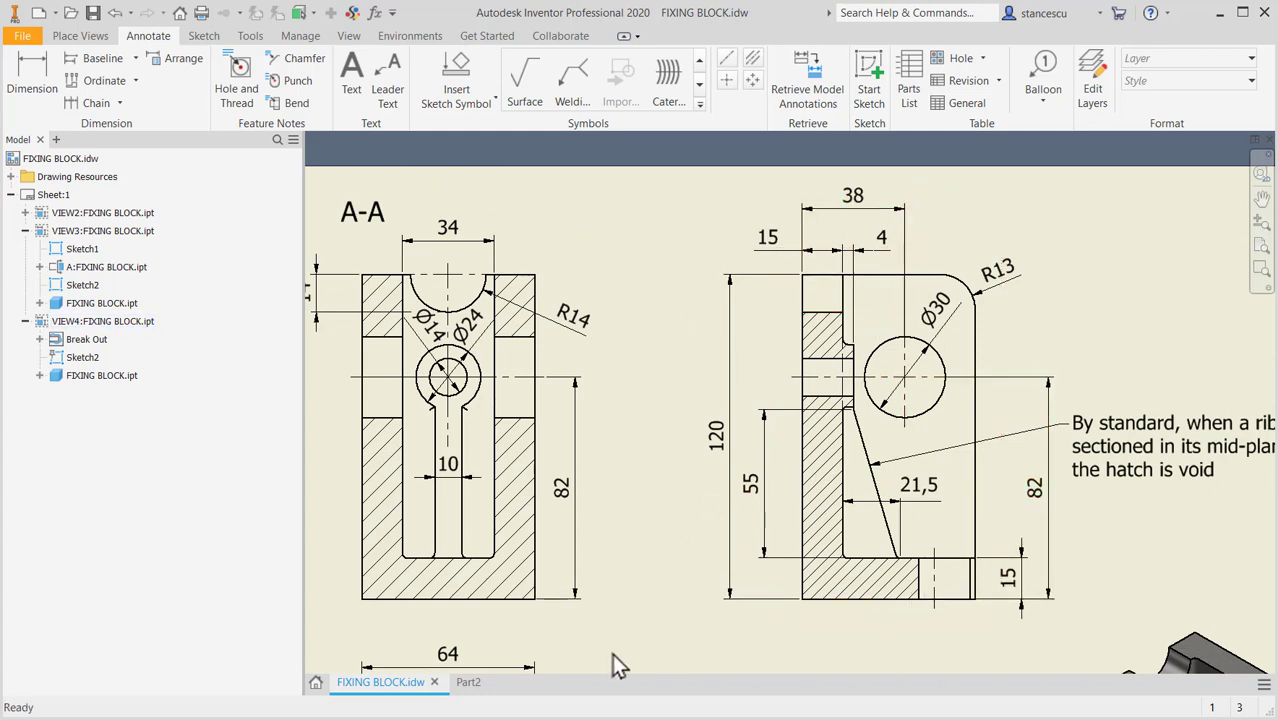
pyautogui.click(476, 683)
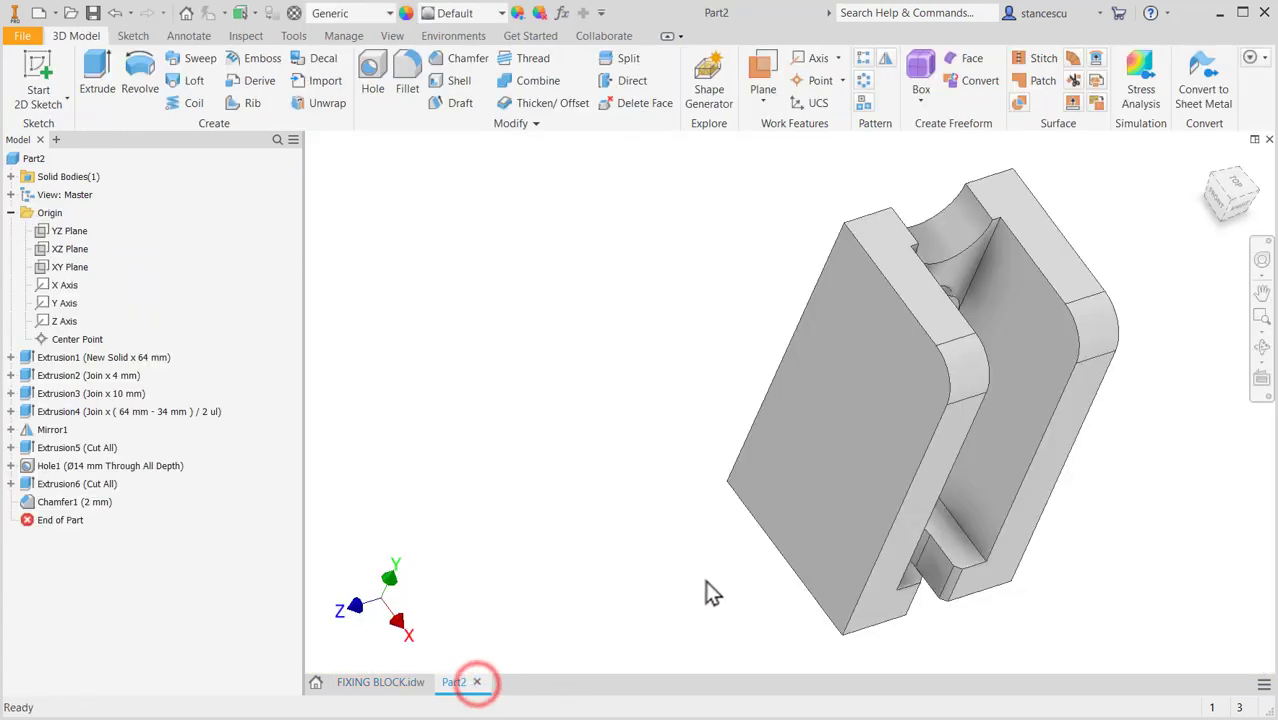
# Start a sketch on the large back face and place a point for the hole.
pyautogui.click(865, 399)
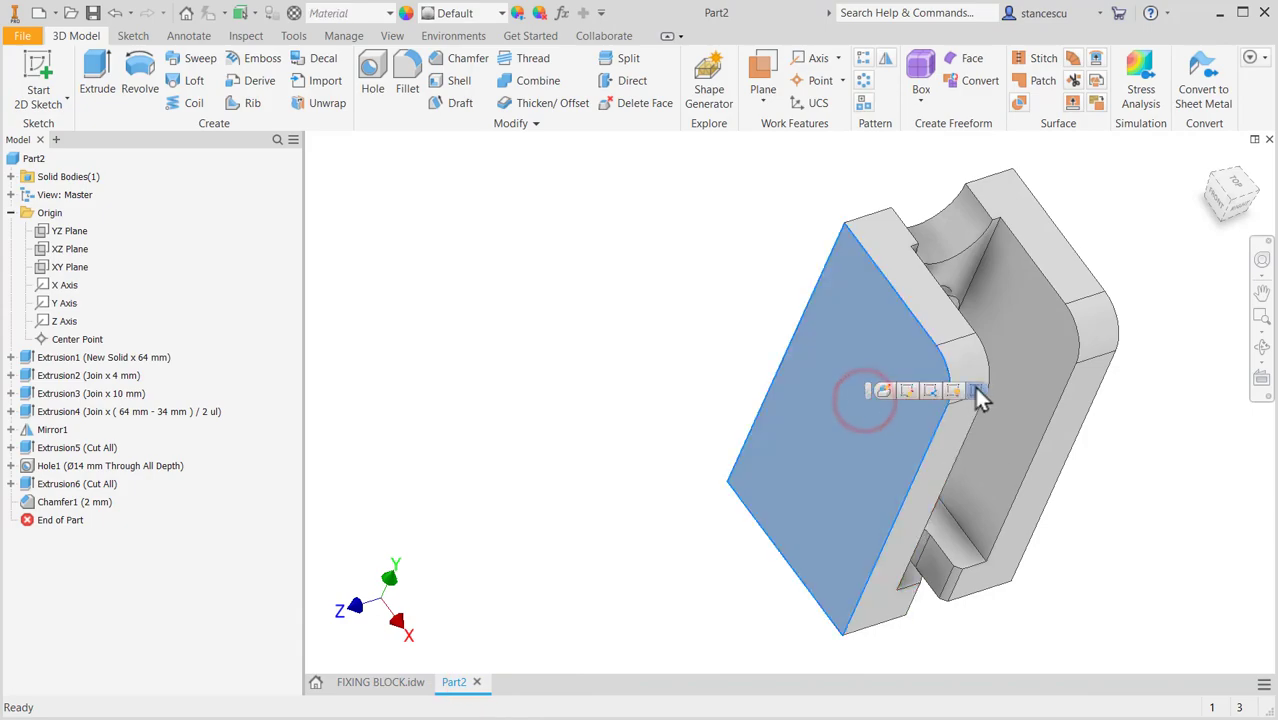
pyautogui.click(977, 391)
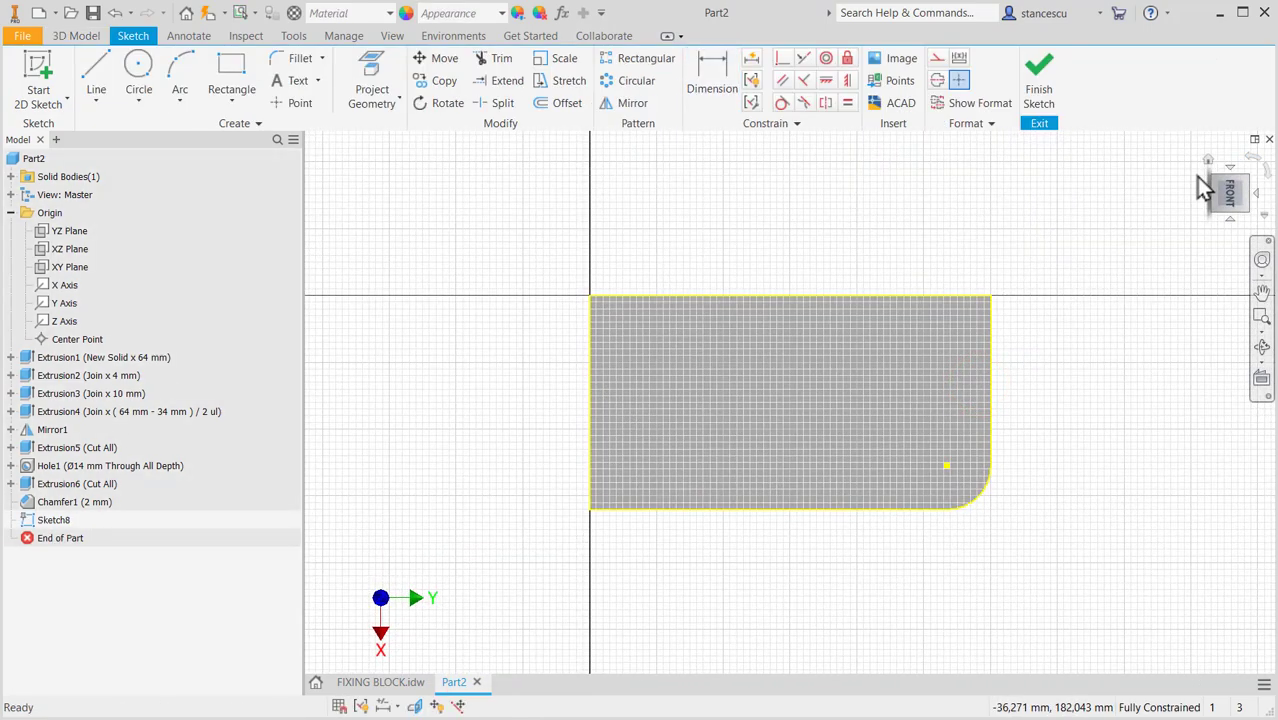
pyautogui.click(1250, 157)
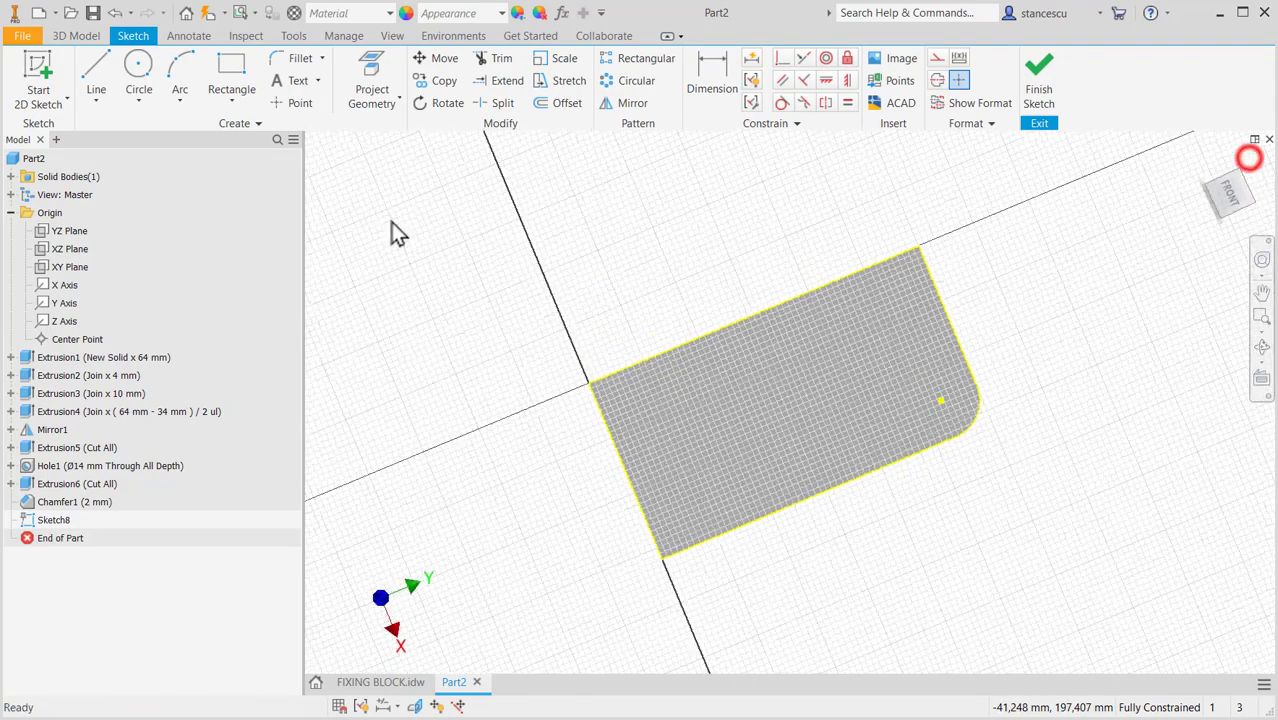
pyautogui.click(293, 102)
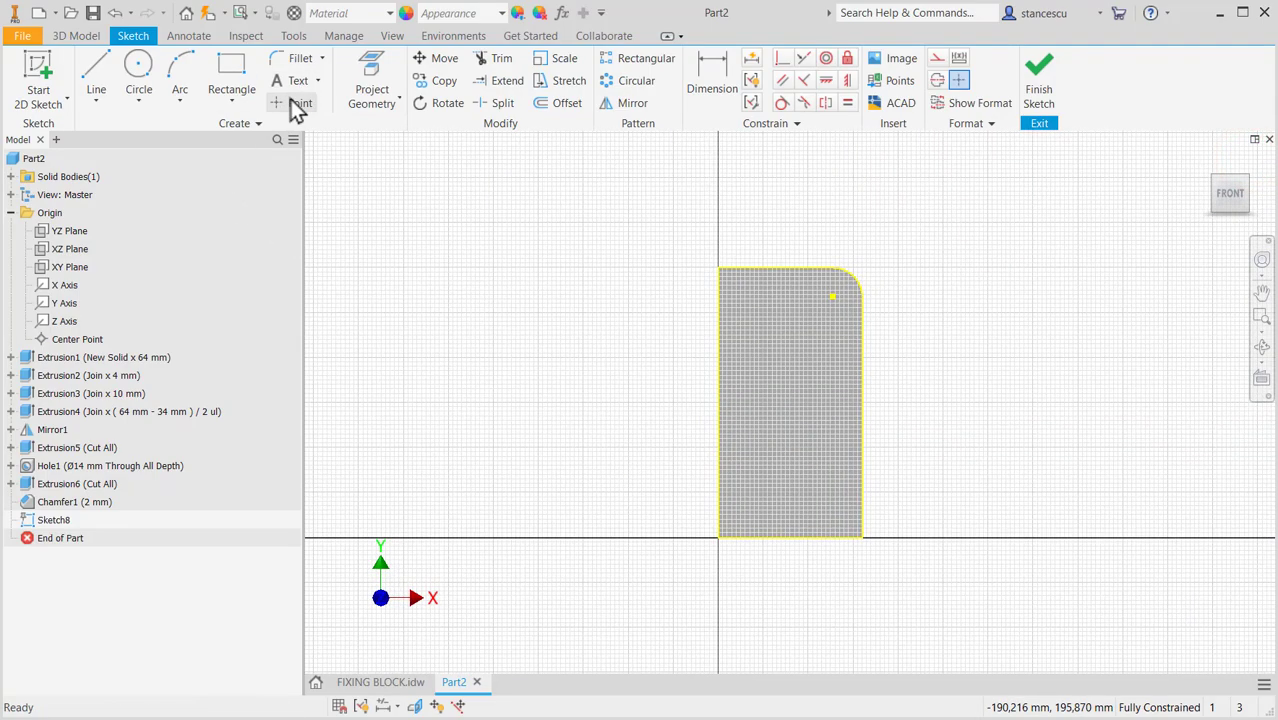
pyautogui.click(799, 358)
# Dimension the point 82 mm above the bottom edge and 38 mm from the left edge.
pyautogui.click(711, 88)
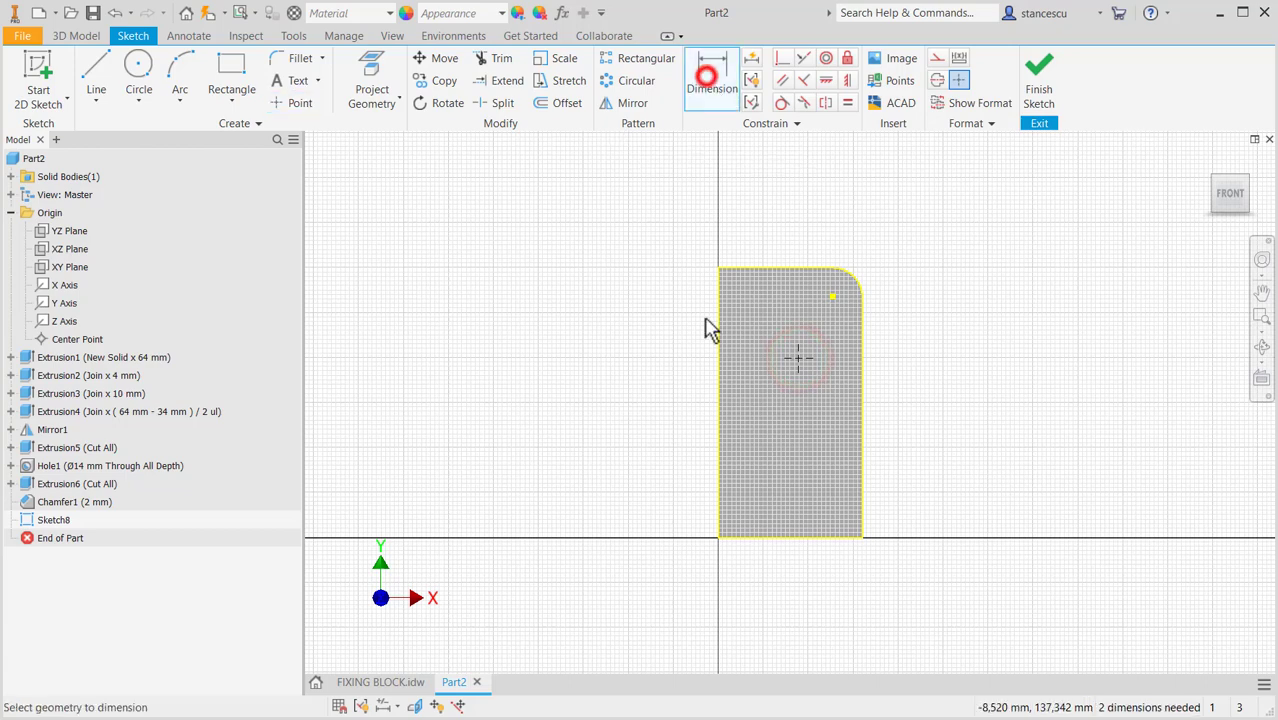
pyautogui.click(802, 360)
pyautogui.click(812, 538)
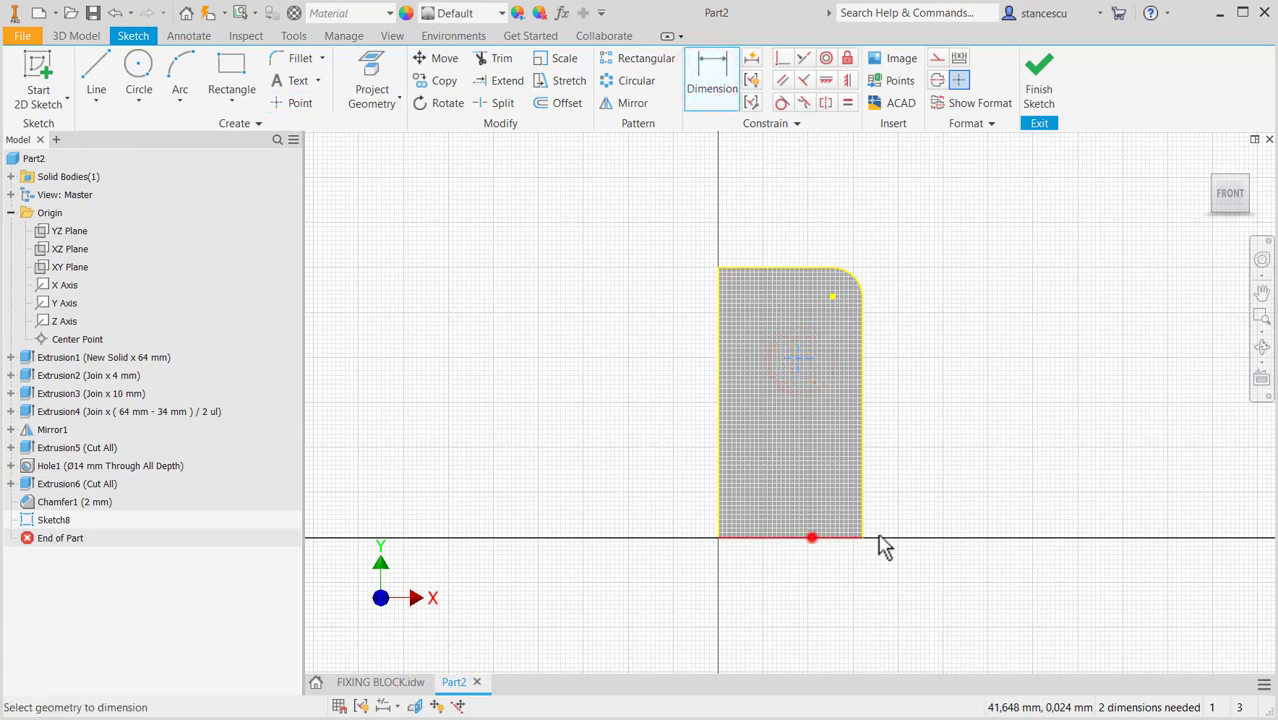
pyautogui.click(958, 452)
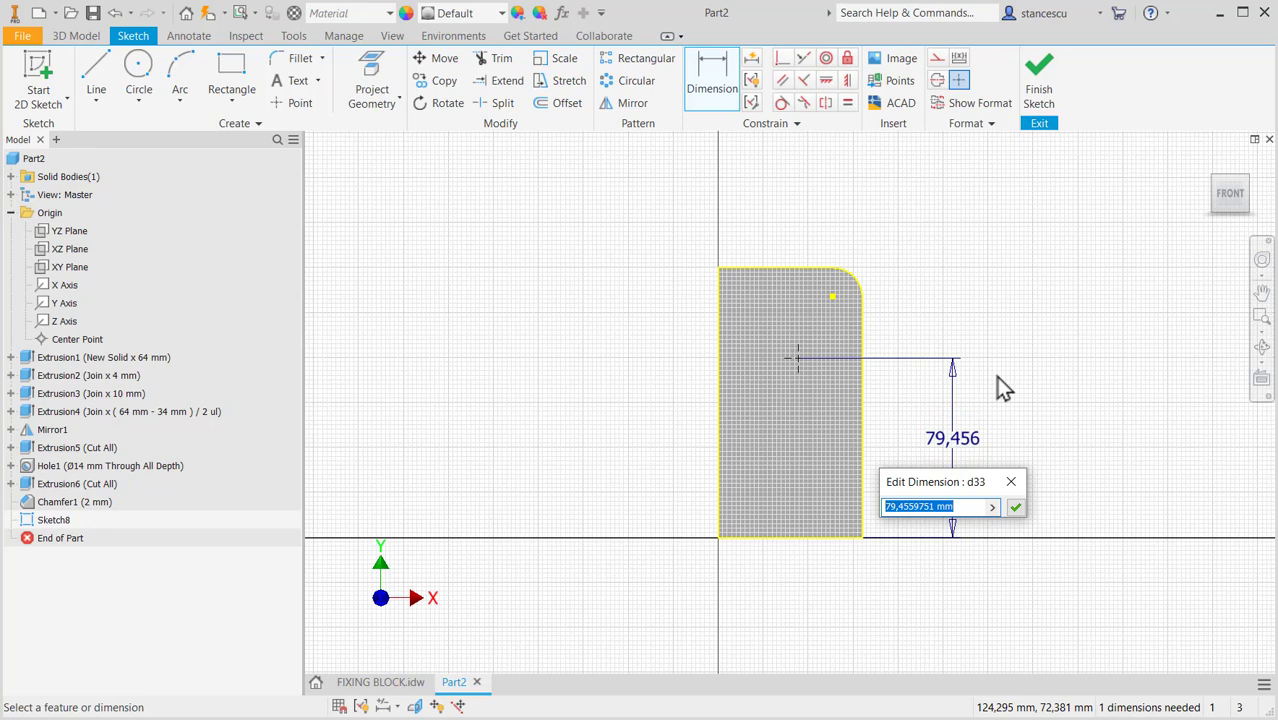
pyautogui.write('82')
pyautogui.press('Return')
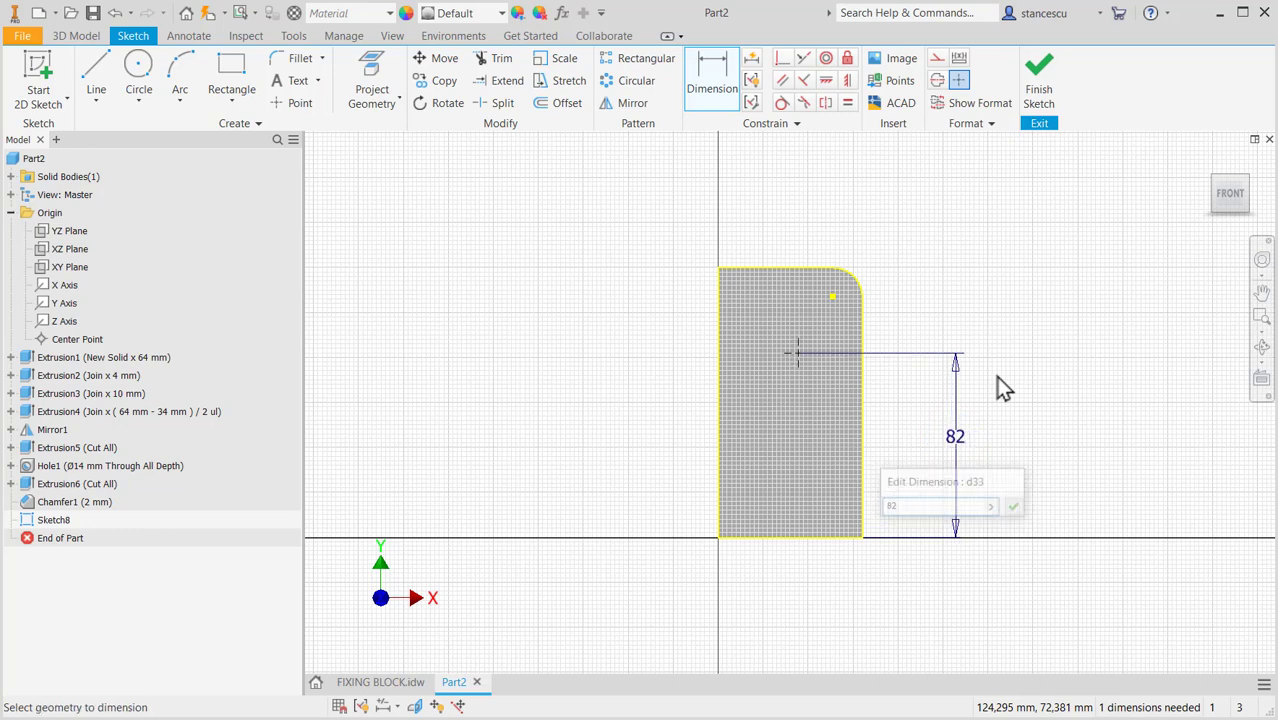
pyautogui.click(716, 369)
pyautogui.click(798, 353)
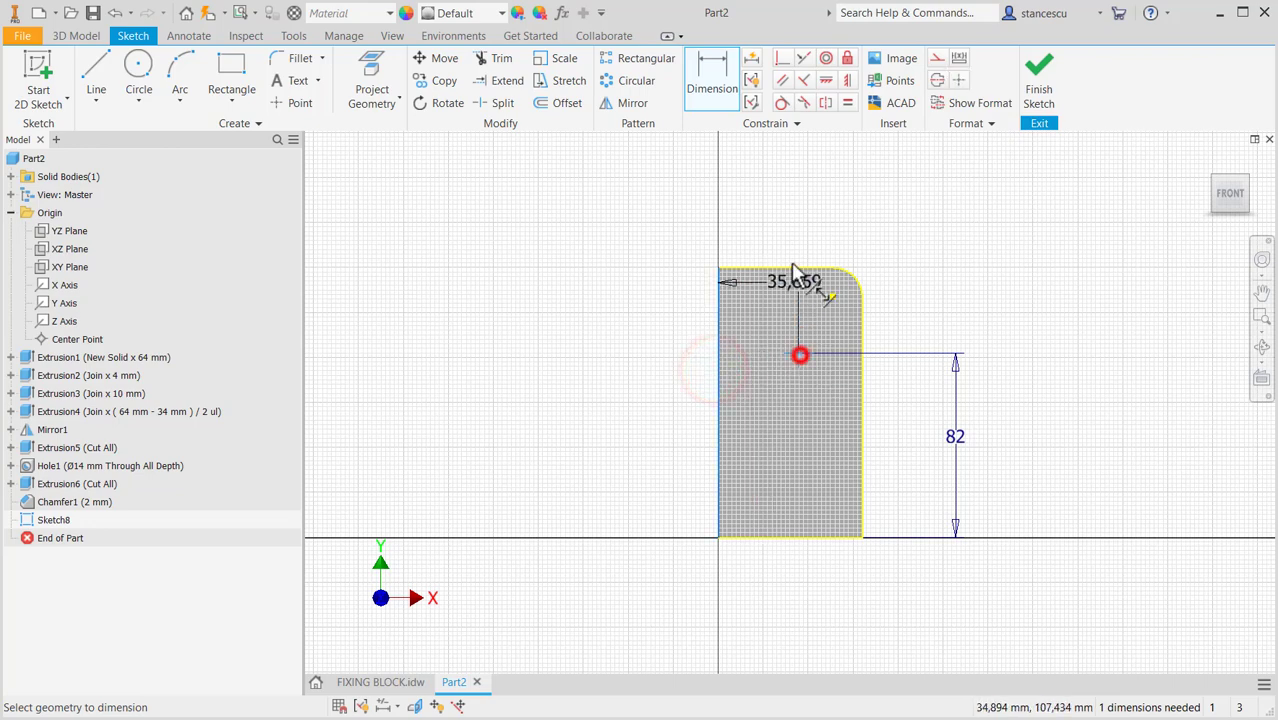
pyautogui.click(769, 204)
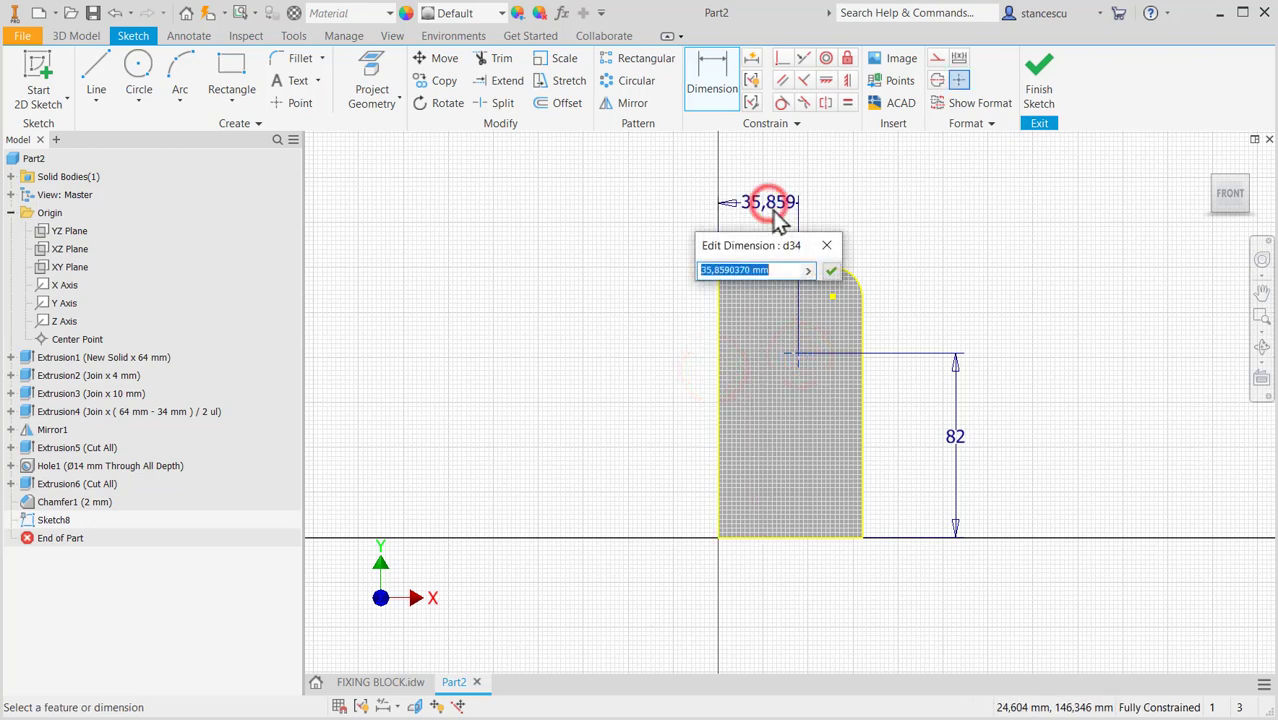
pyautogui.write('38')
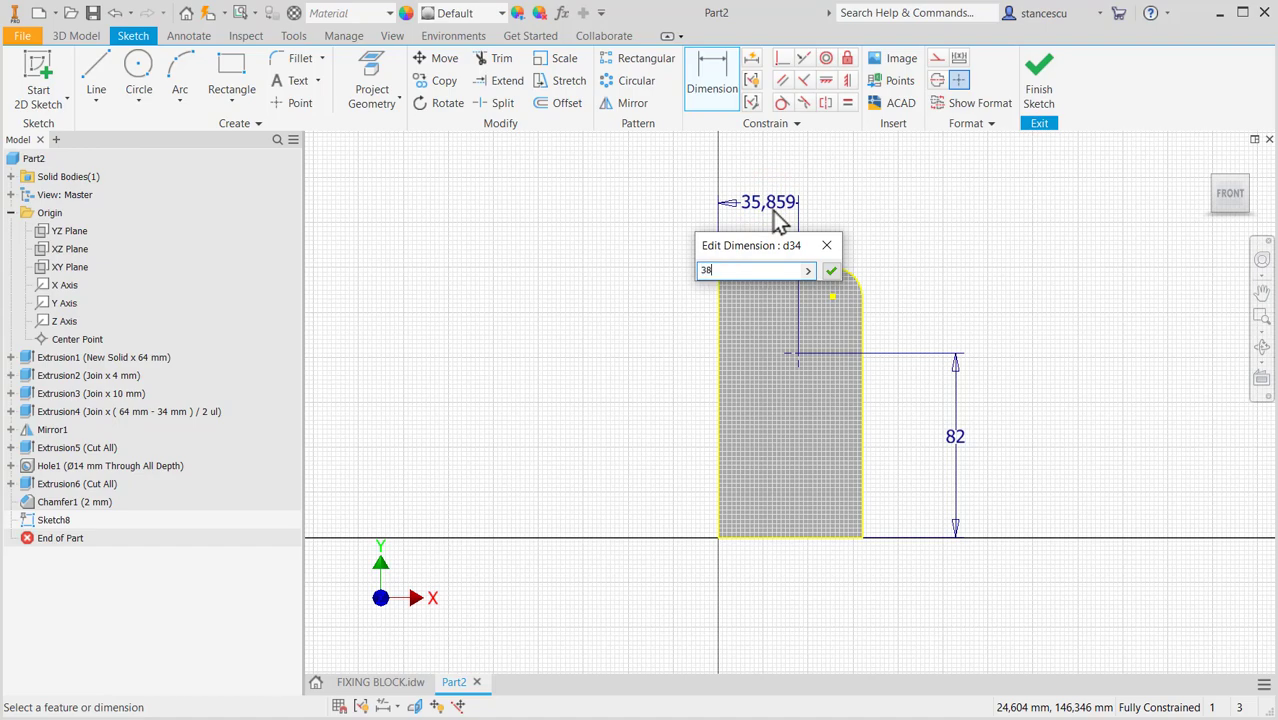
pyautogui.press('Return')
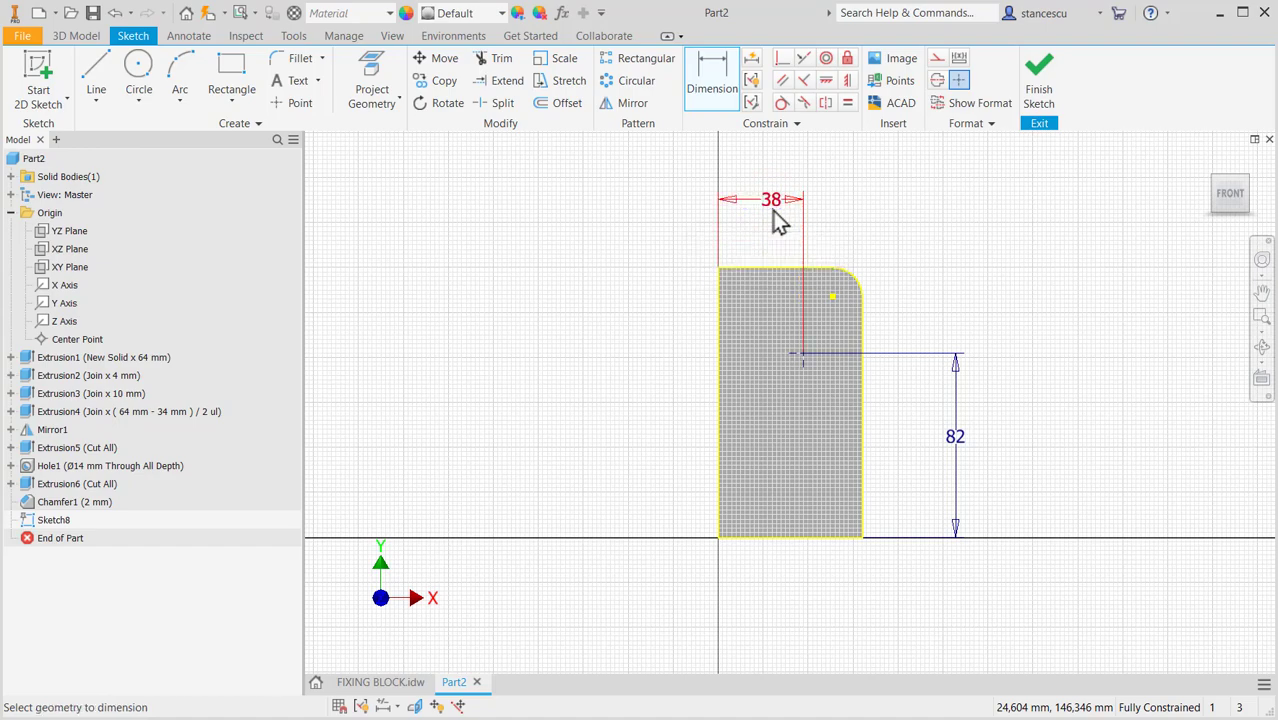
# Finish Sketch8 and cut a Ø30 mm through-all hole at the sketched point.
pyautogui.click(1046, 88)
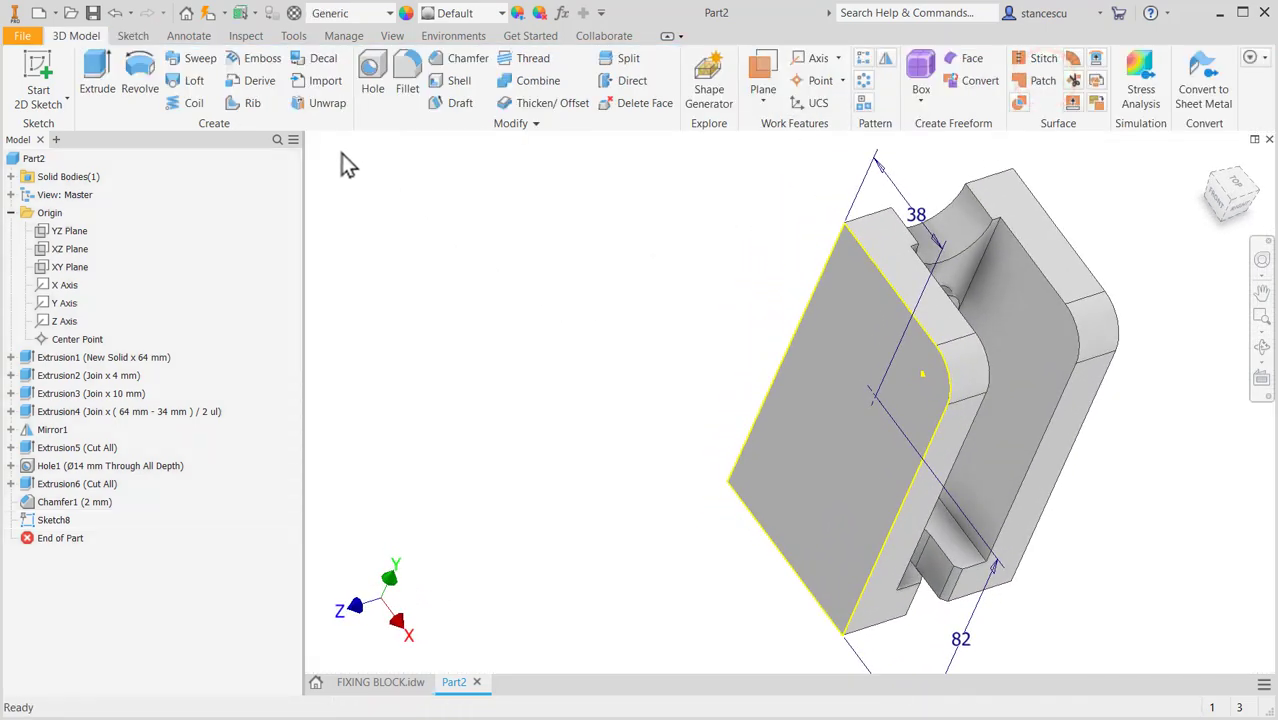
pyautogui.click(371, 68)
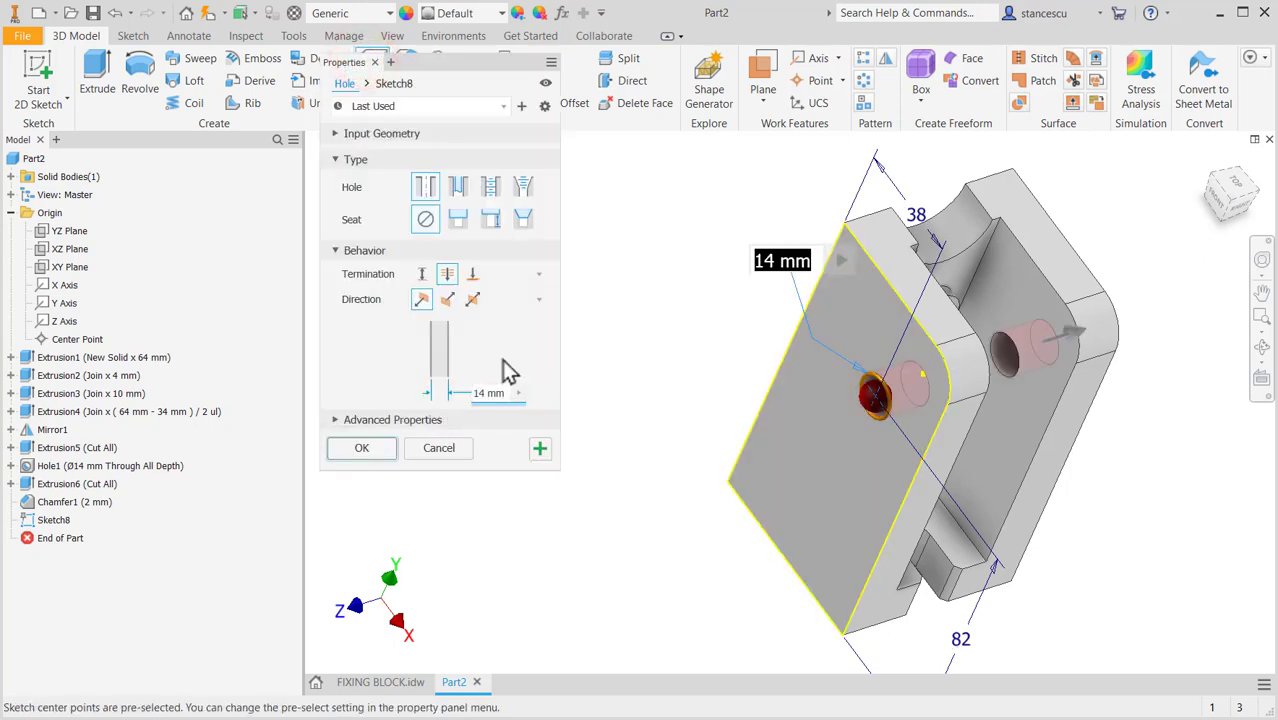
pyautogui.write('30')
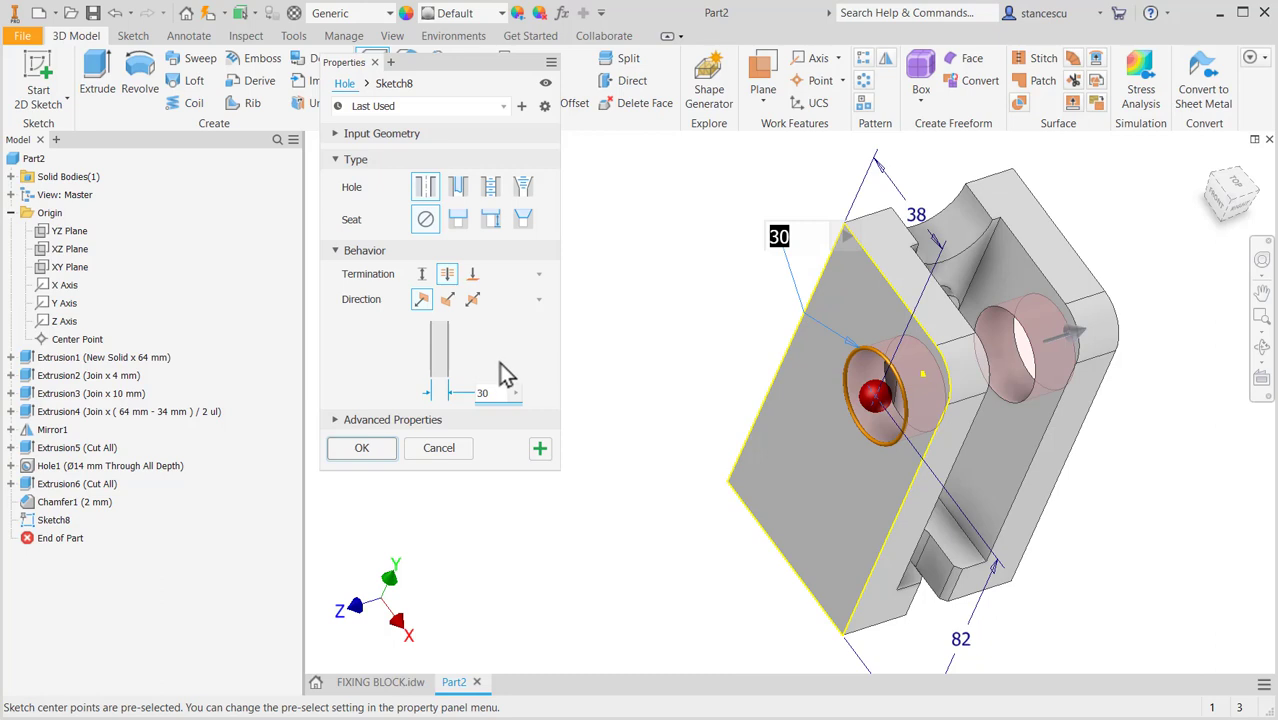
pyautogui.click(368, 446)
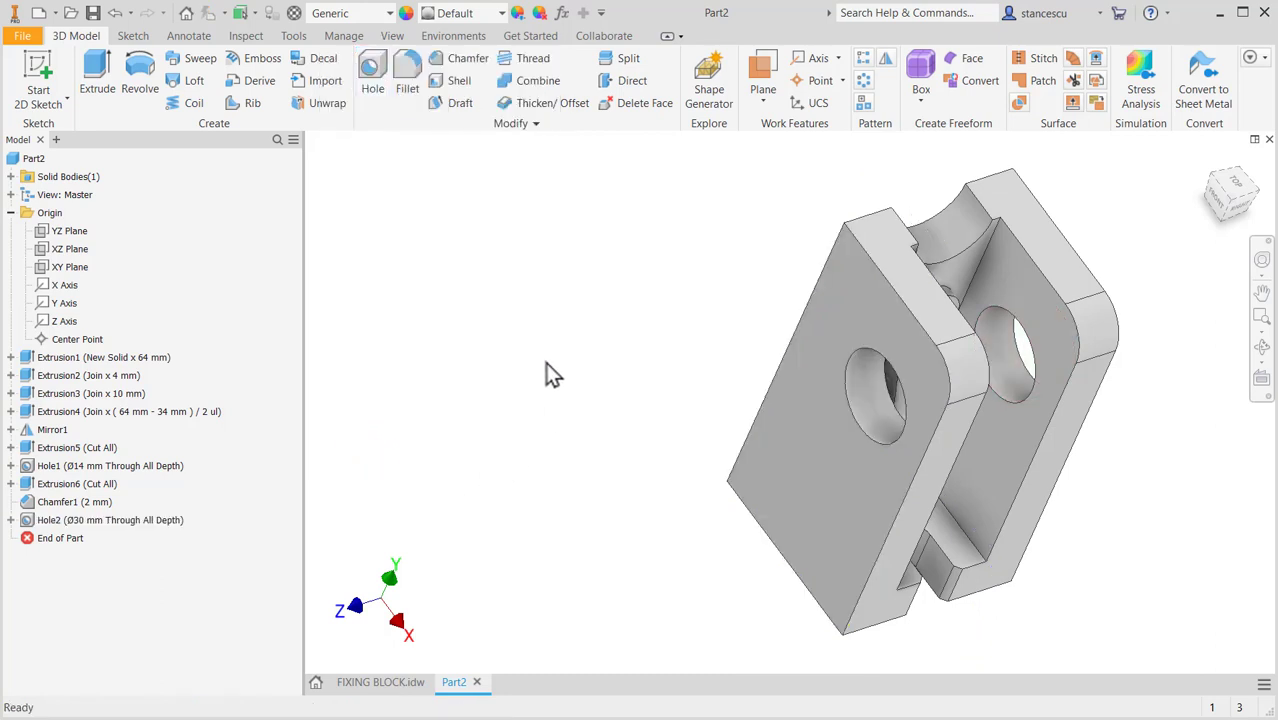
# Drag End of Part above Hole2 and set the view to an upright Front view.
pyautogui.rightClick(25, 521)
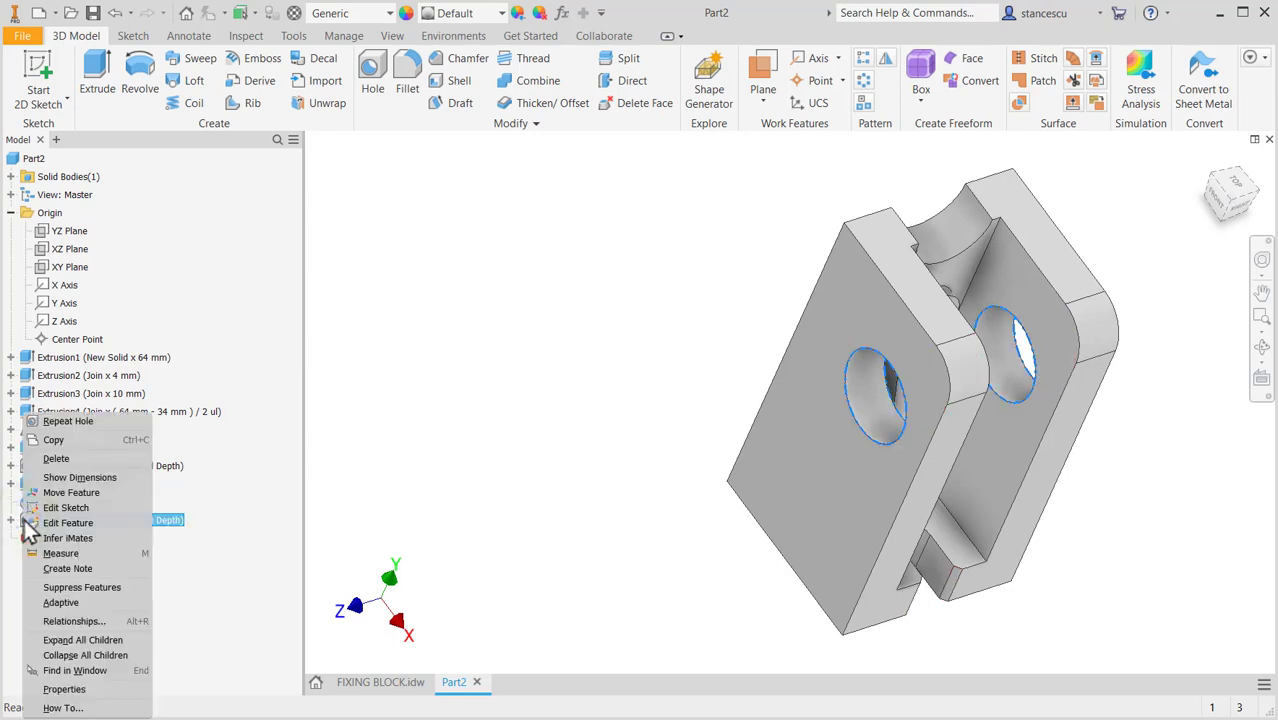
pyautogui.click(513, 414)
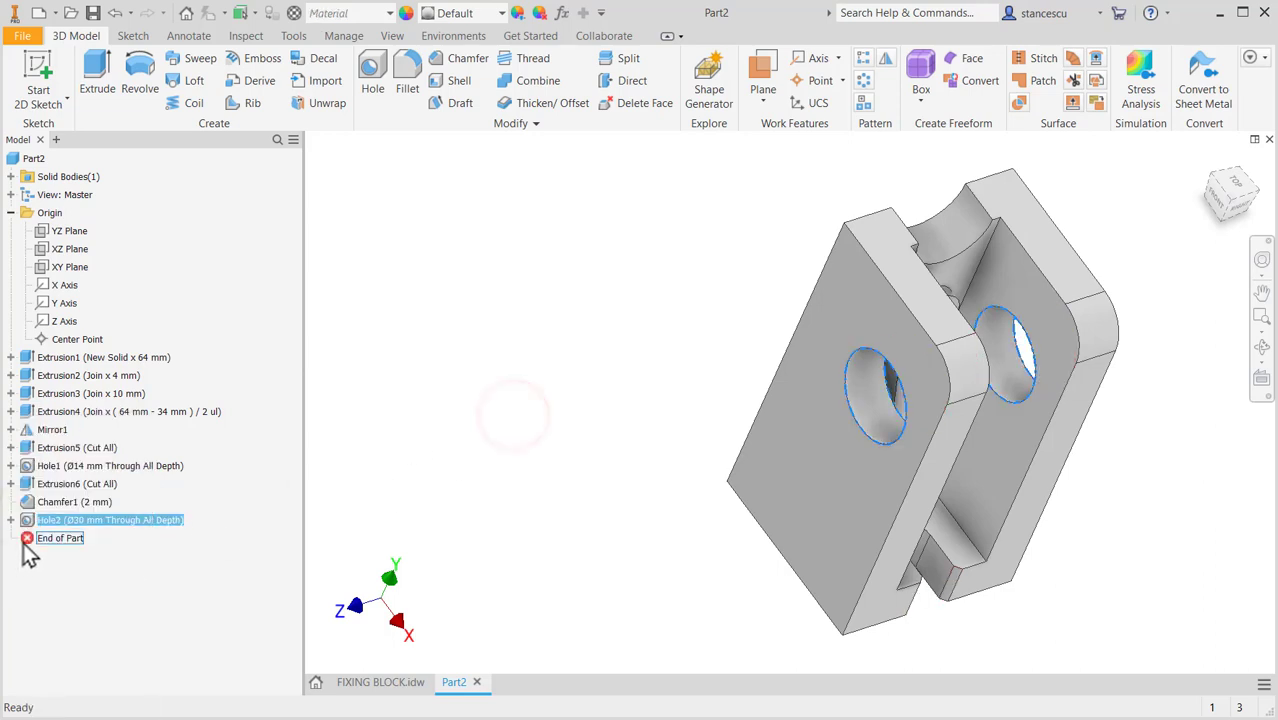
pyautogui.moveTo(28, 550); pyautogui.dragTo(28, 518)
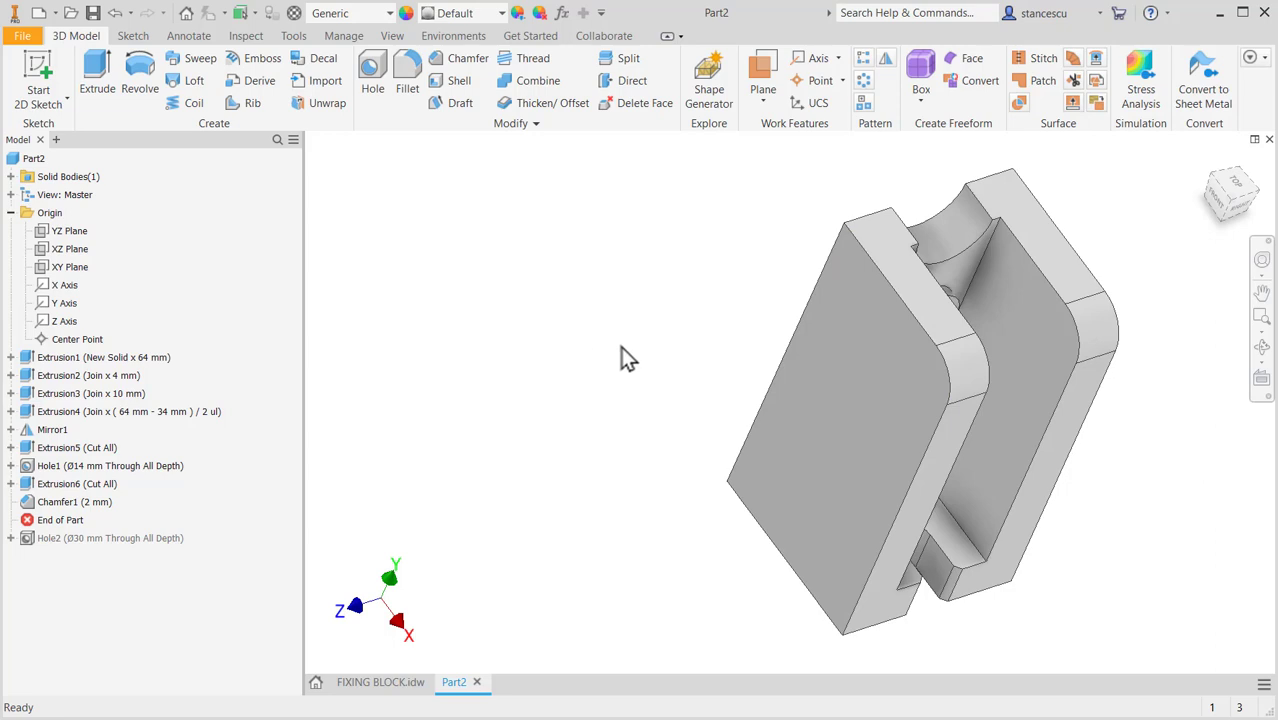
pyautogui.click(1218, 205)
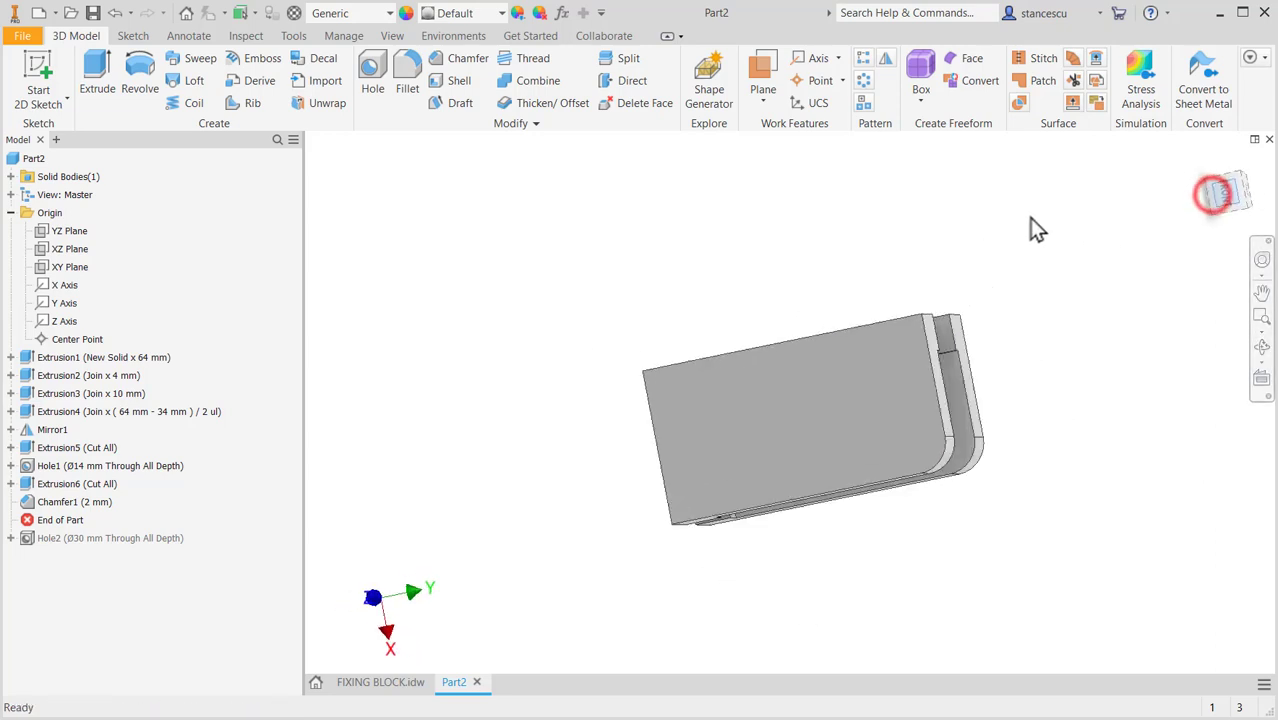
pyautogui.click(1256, 156)
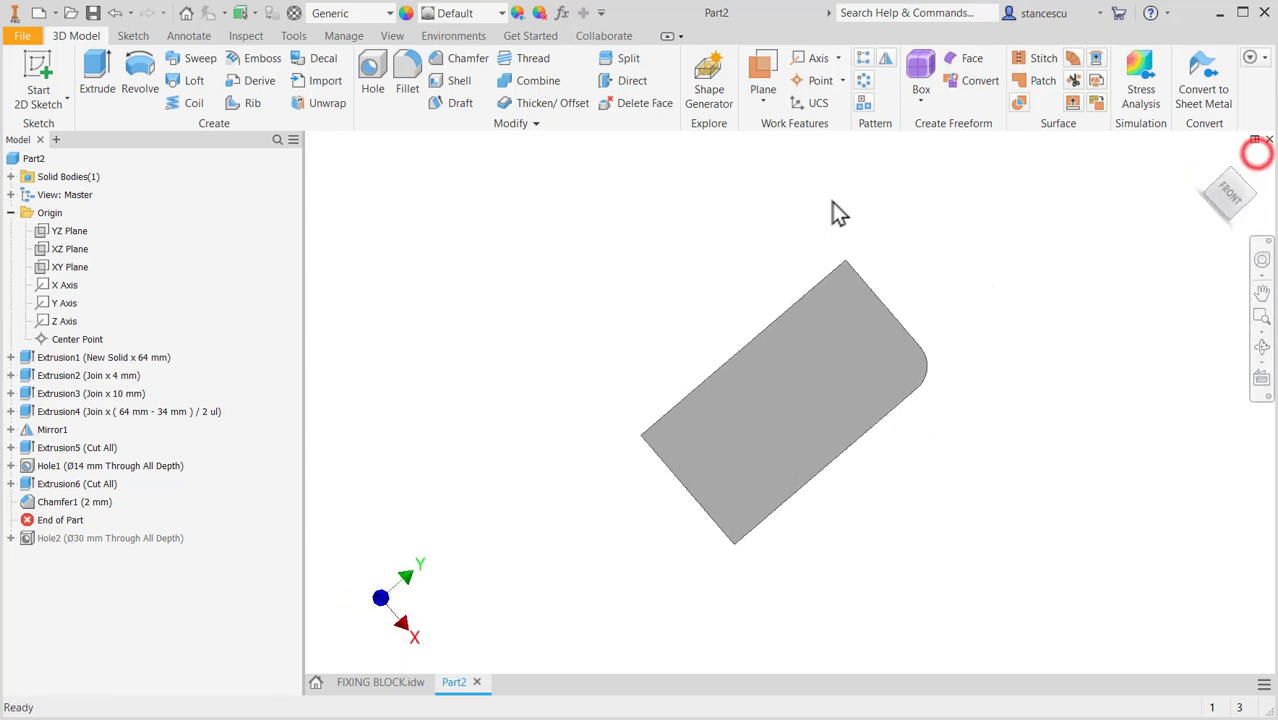
# Place a Ø30 mm through-all hole on the front face, 38 mm across and 82 mm up.
pyautogui.click(369, 74)
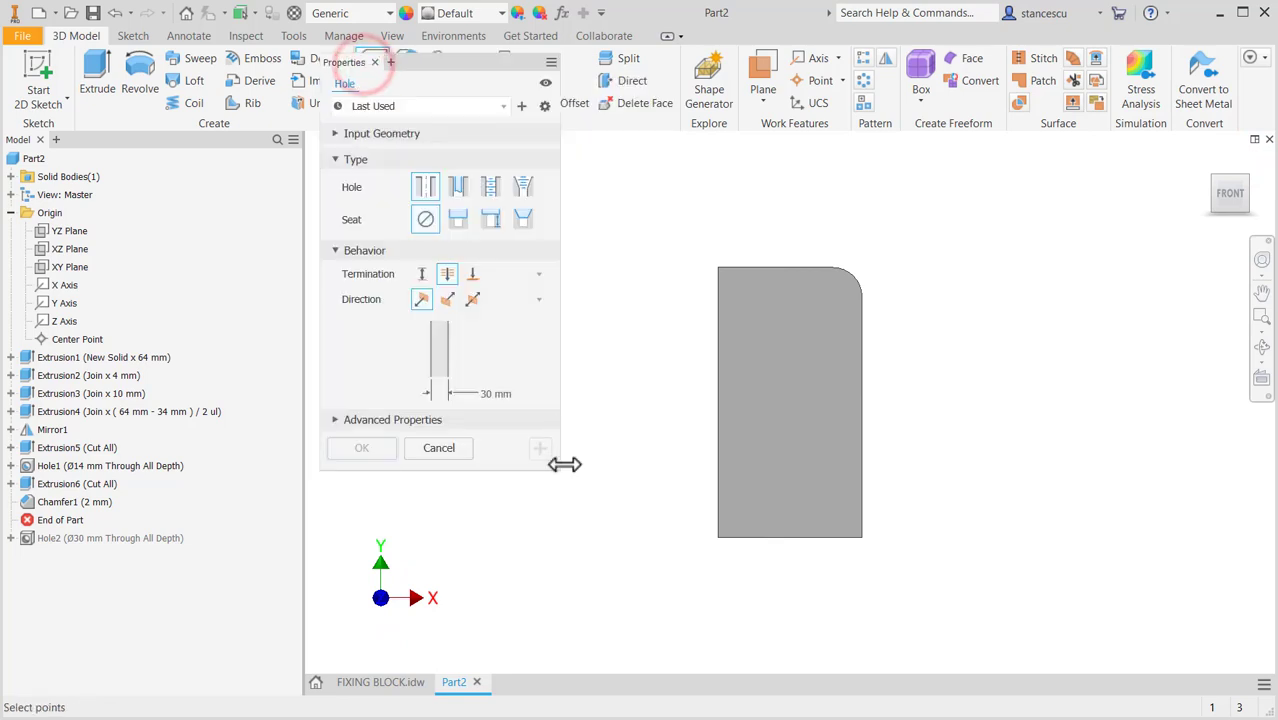
pyautogui.keyDown('shift'); pyautogui.moveTo(647, 455); pyautogui.dragTo(682, 459, button='middle'); pyautogui.keyUp('shift')
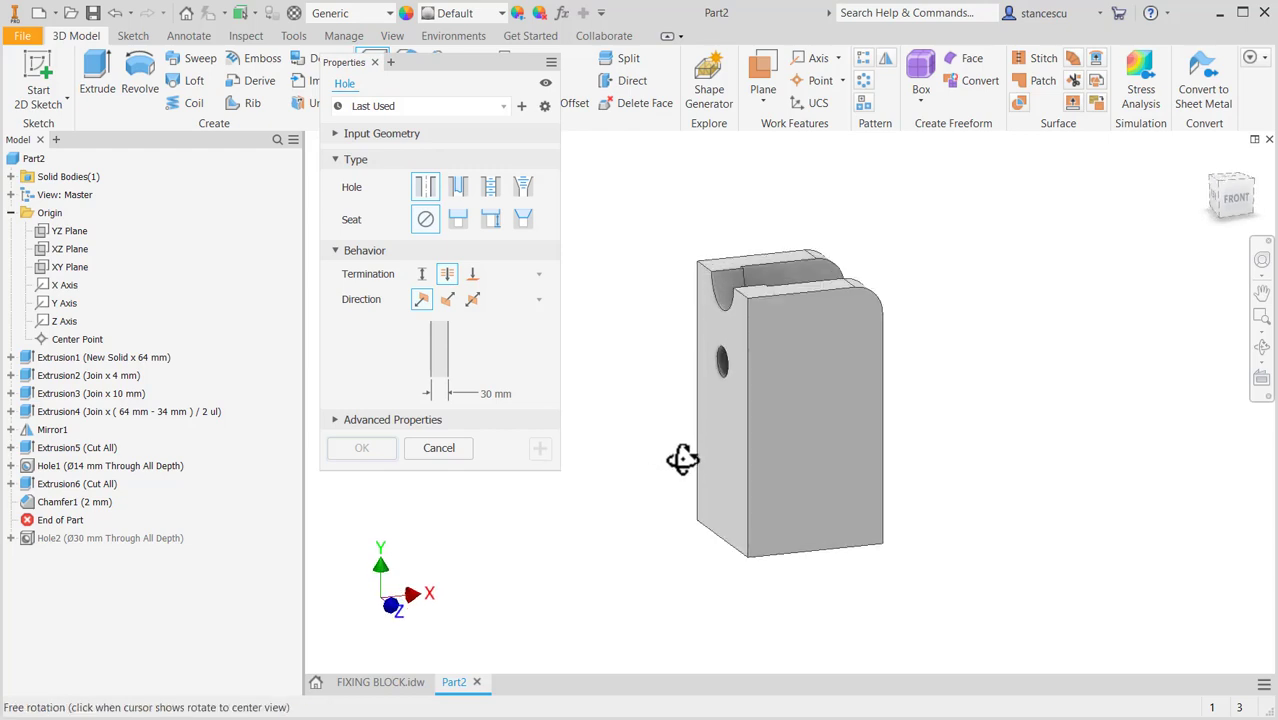
pyautogui.click(836, 366)
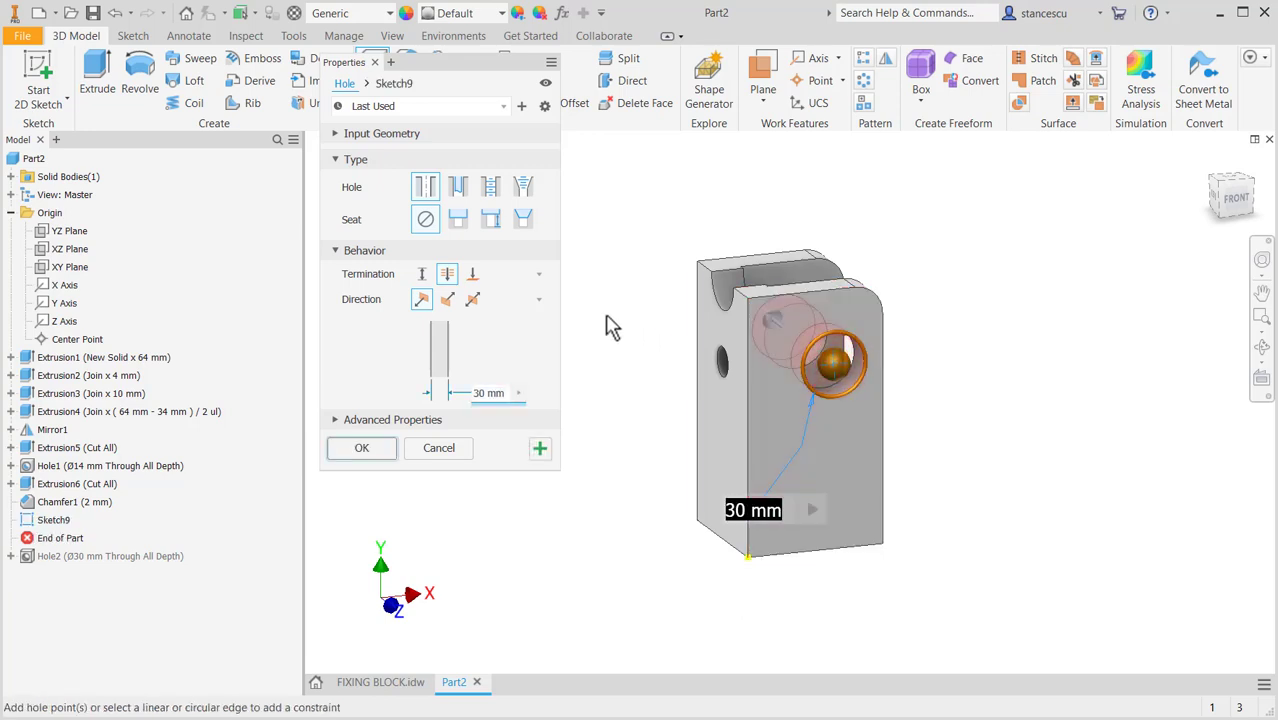
pyautogui.click(746, 378)
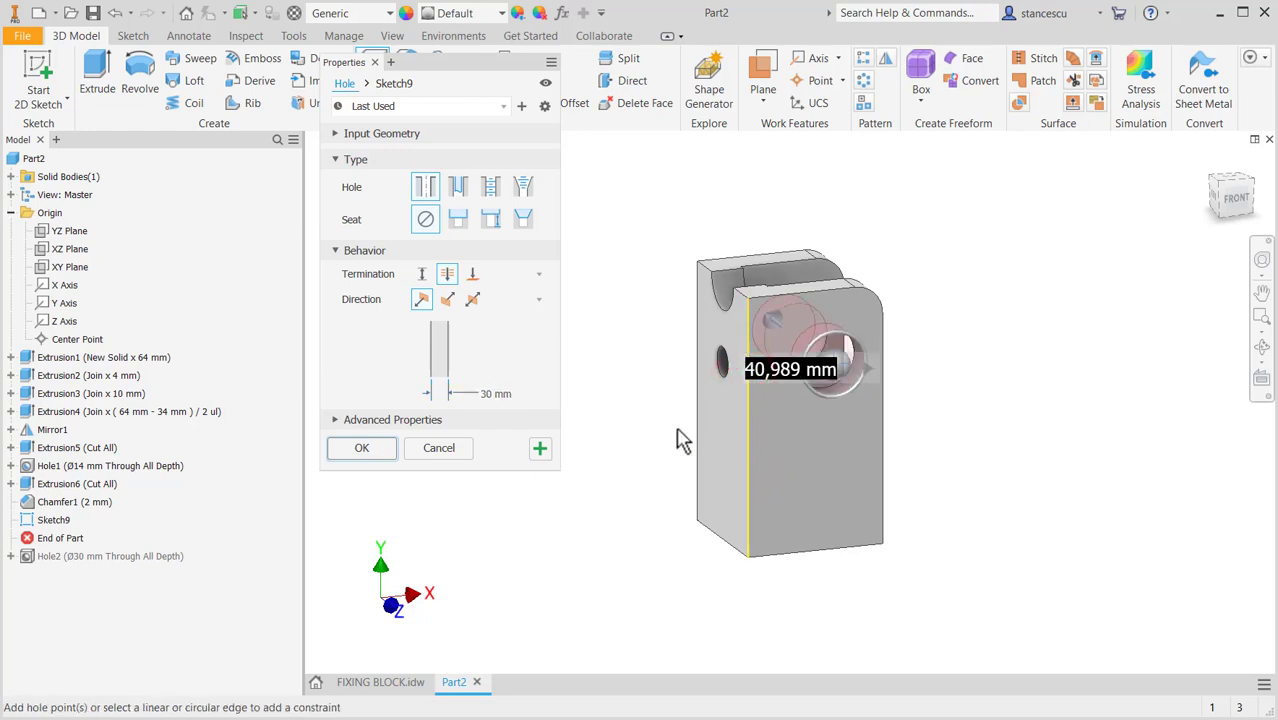
pyautogui.write('0')
pyautogui.press('Return')
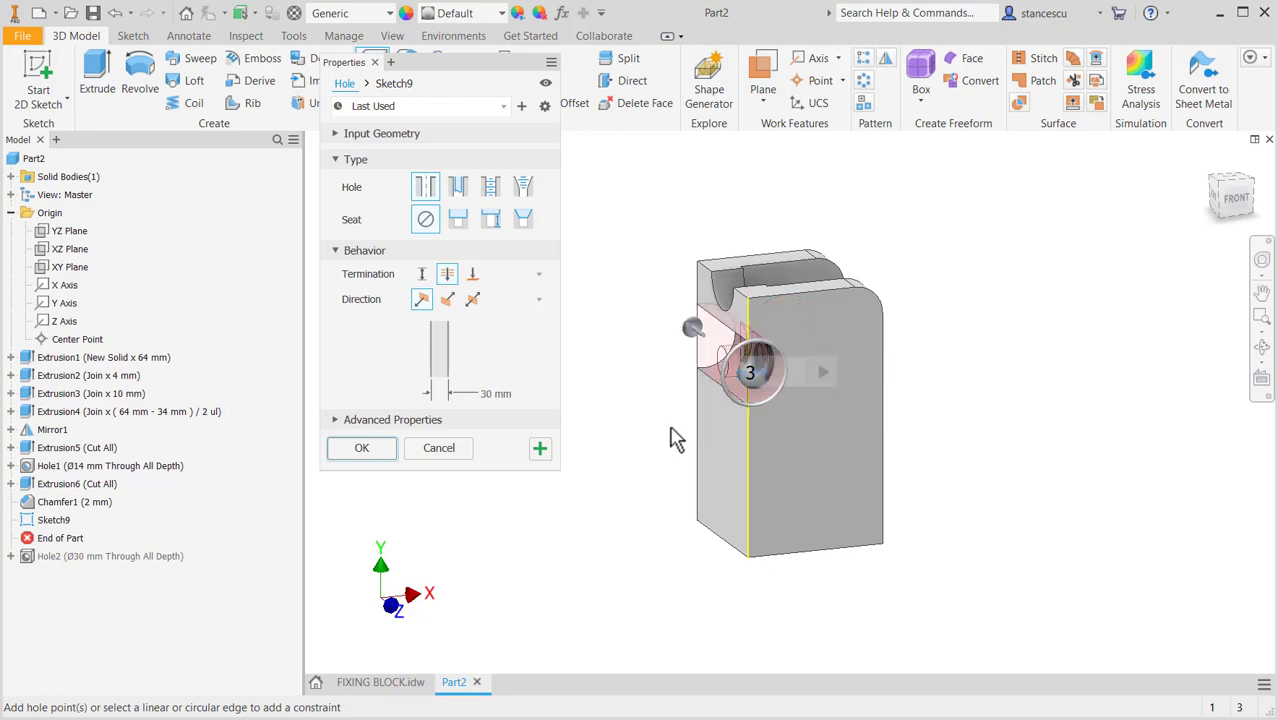
pyautogui.write('38')
pyautogui.press('Return')
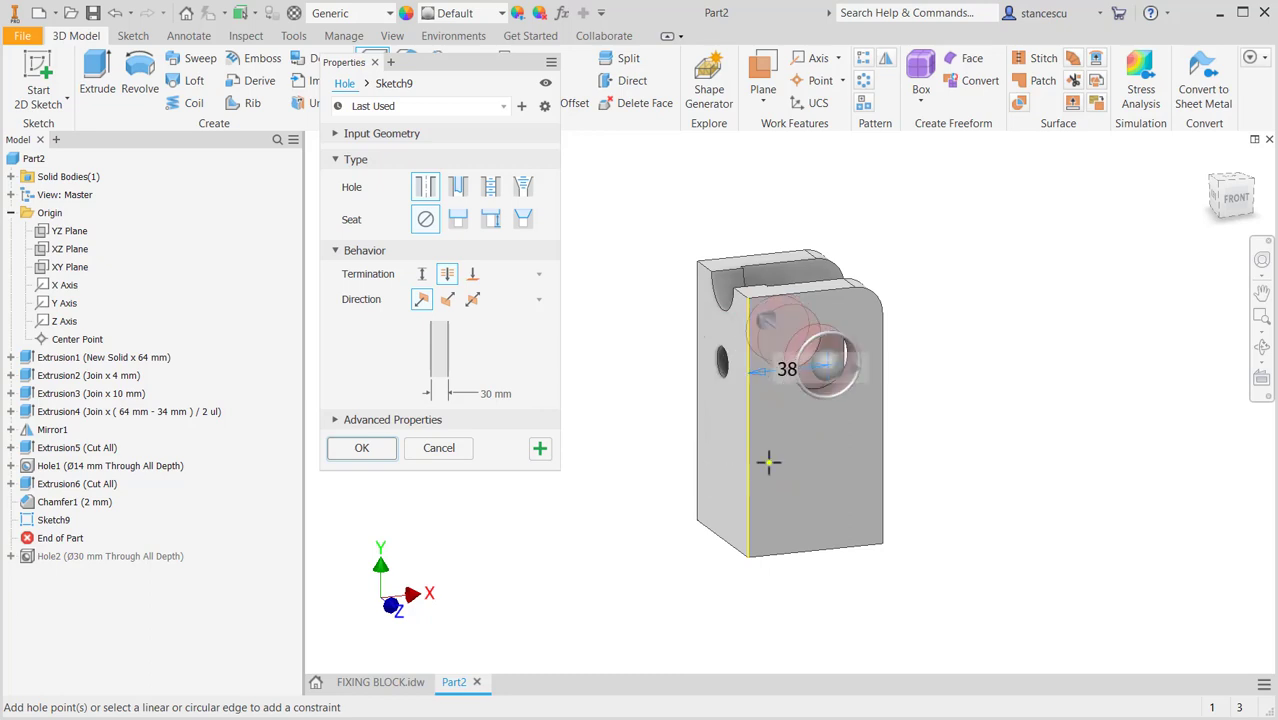
pyautogui.click(862, 549)
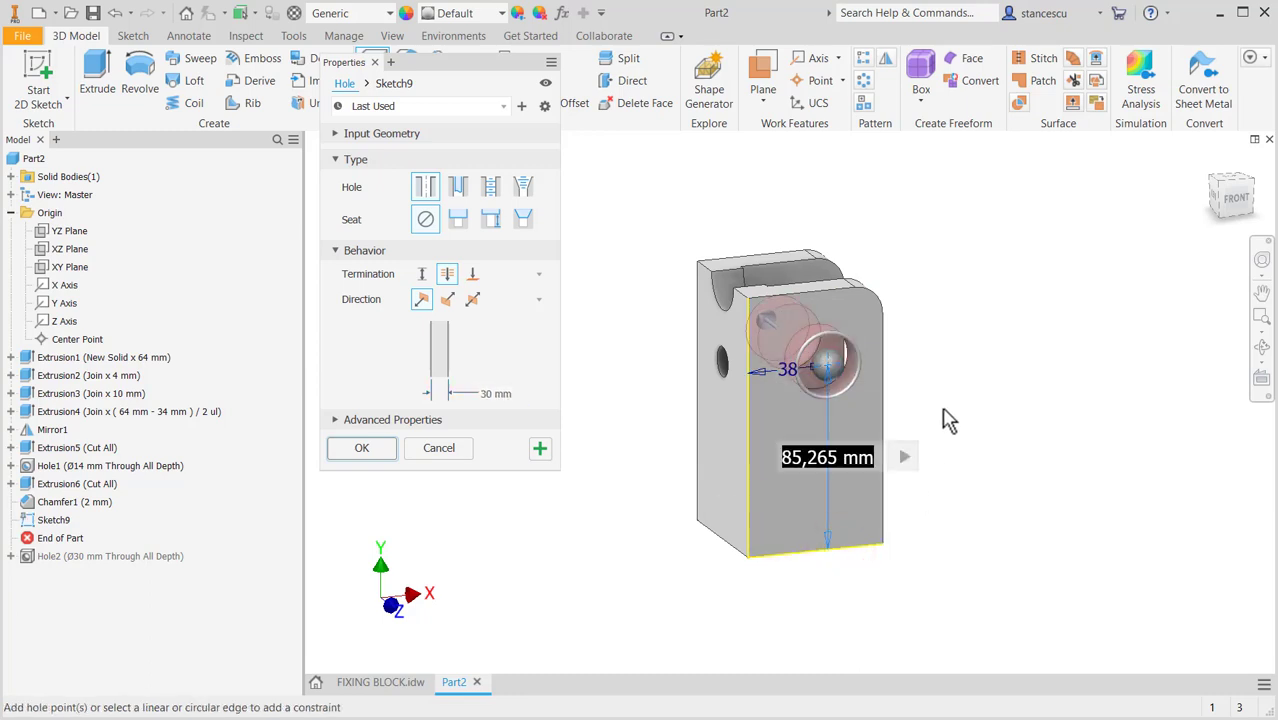
pyautogui.write('82')
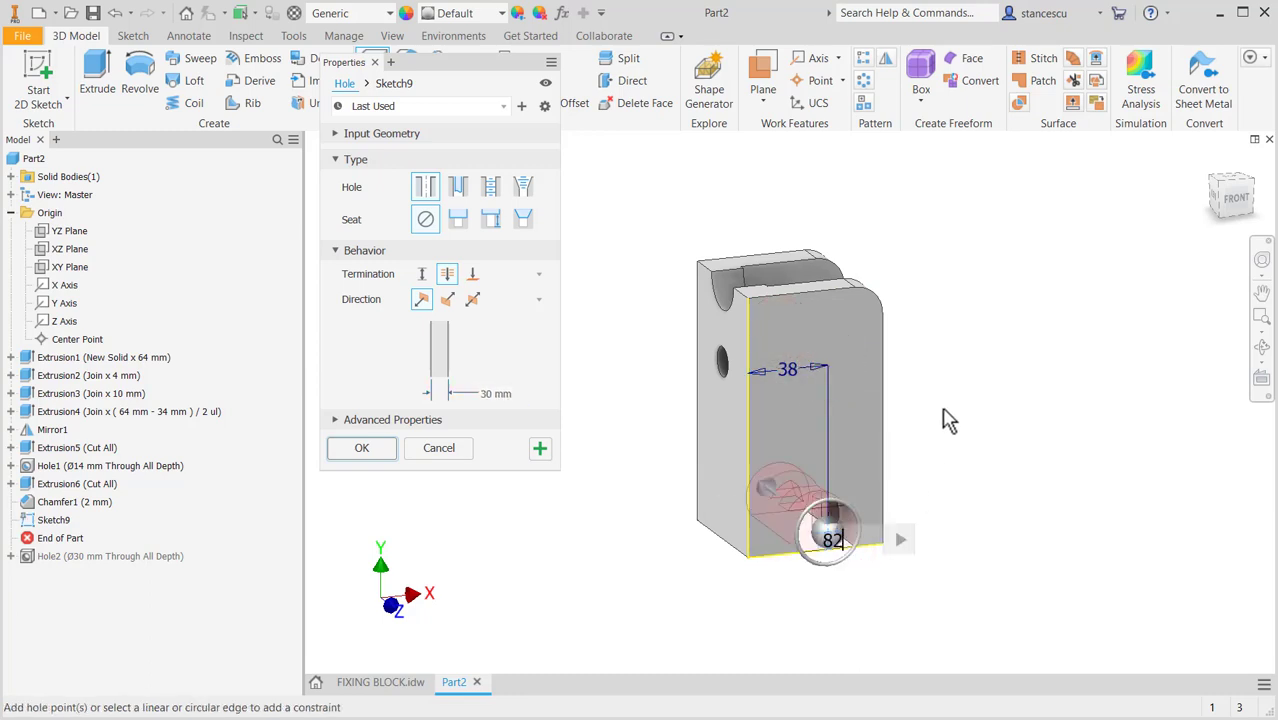
pyautogui.click(361, 450)
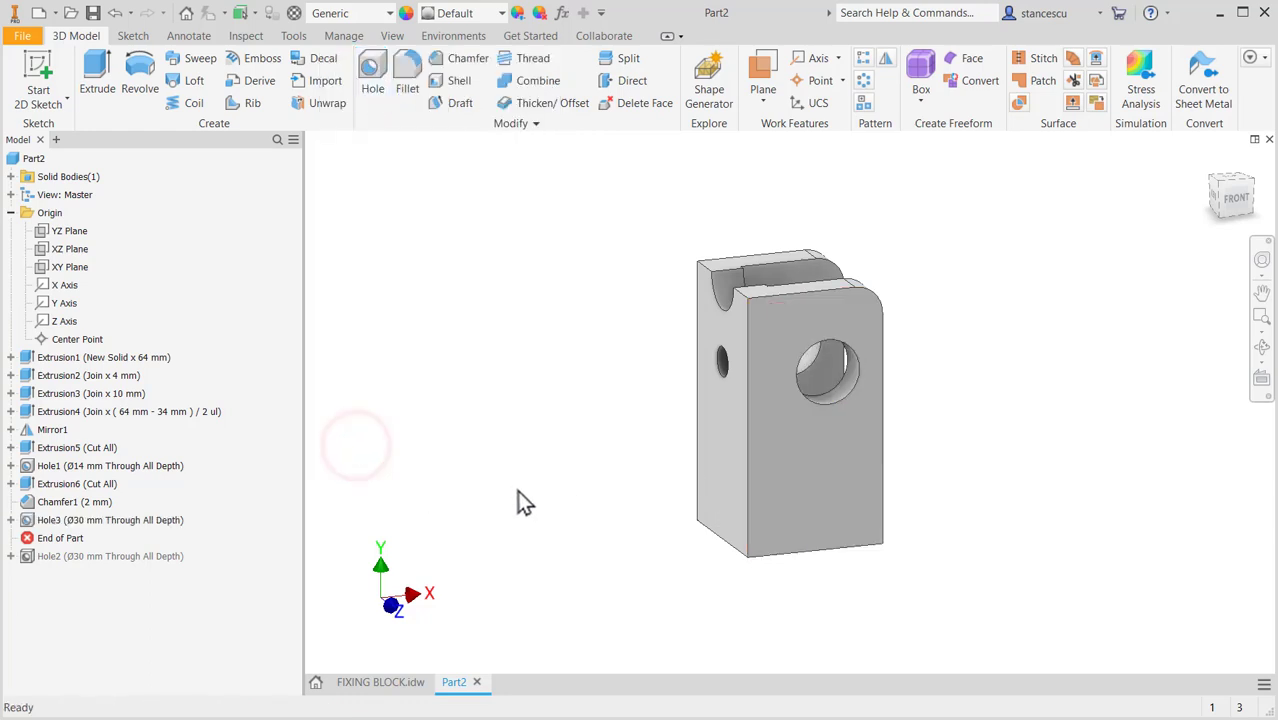
# Orbit to inspect the new Hole3, then bring up the End of Part marker's context menu.
pyautogui.moveTo(516, 492)
pyautogui.keyDown('shift'); pyautogui.mouseDown(button='middle')
pyautogui.moveTo(474, 465)
pyautogui.moveTo(456, 499)
pyautogui.moveTo(425, 505)
pyautogui.moveTo(531, 480)
pyautogui.mouseUp(button='middle'); pyautogui.keyUp('shift')
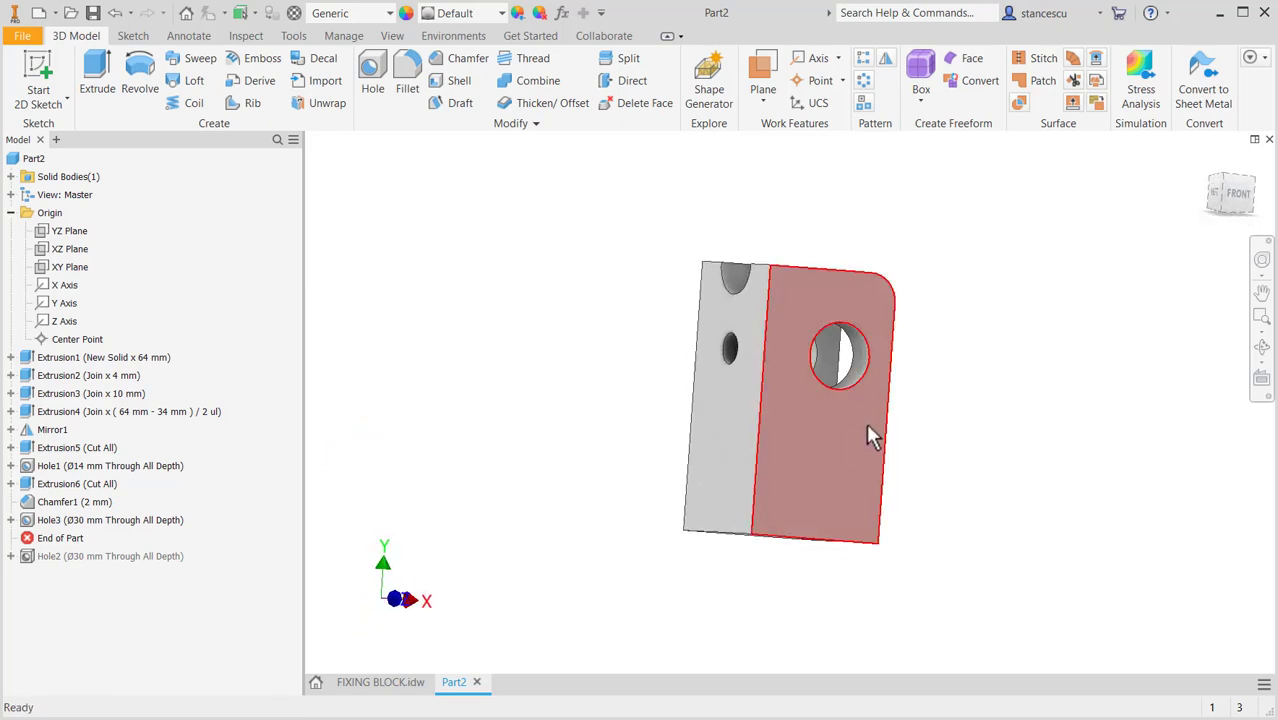
pyautogui.click(11, 556)
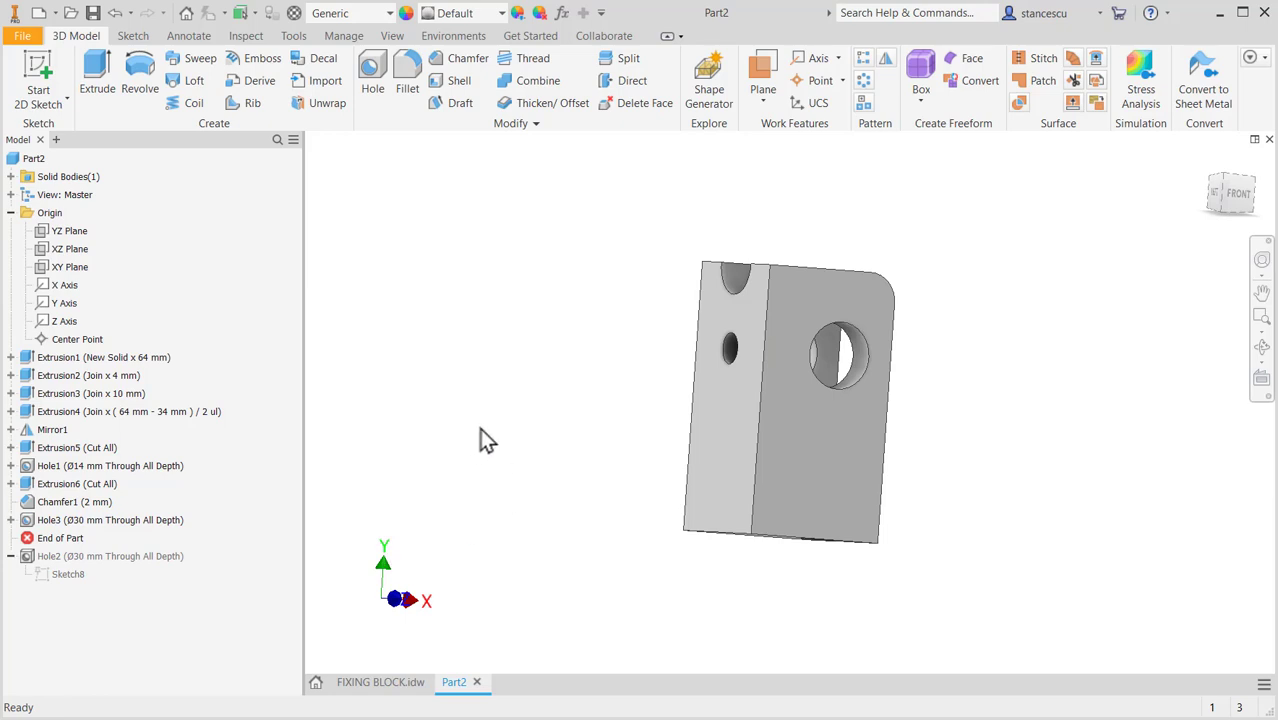
pyautogui.keyDown('shift'); pyautogui.moveTo(606, 450); pyautogui.dragTo(589, 452, button='middle'); pyautogui.keyUp('shift')
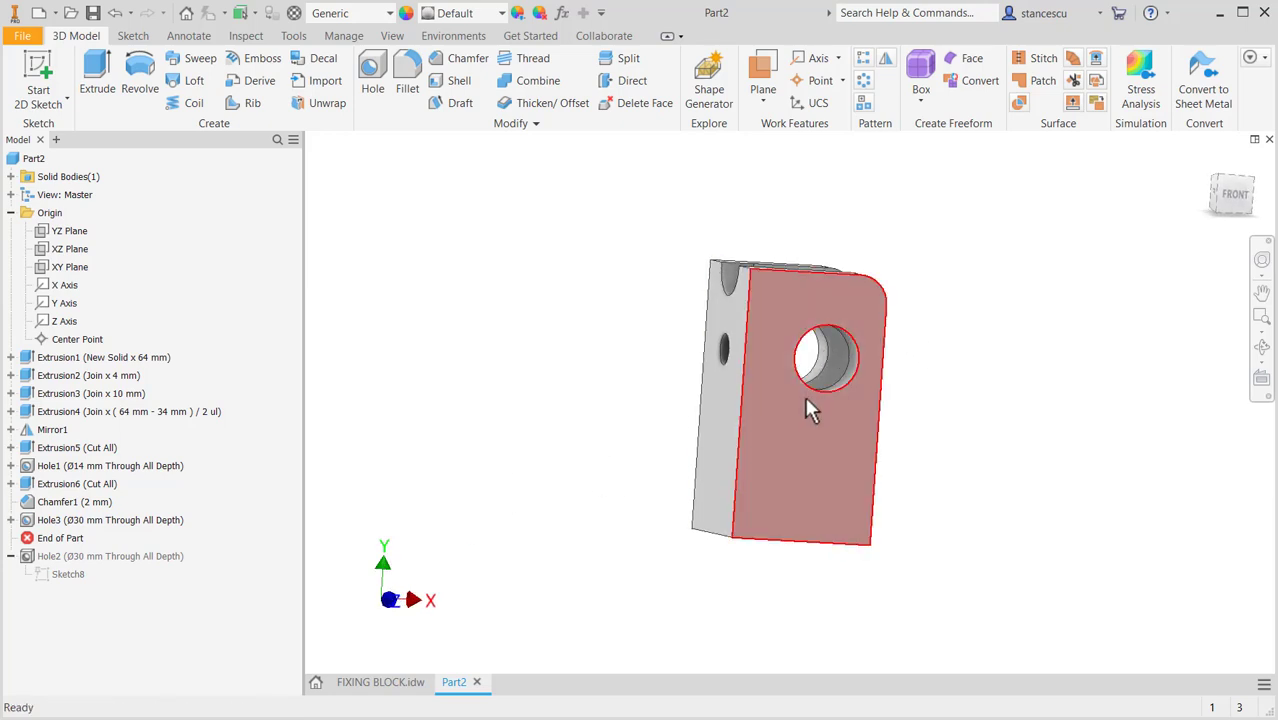
pyautogui.keyDown('shift'); pyautogui.moveTo(898, 432); pyautogui.dragTo(835, 438, button='middle'); pyautogui.keyUp('shift')
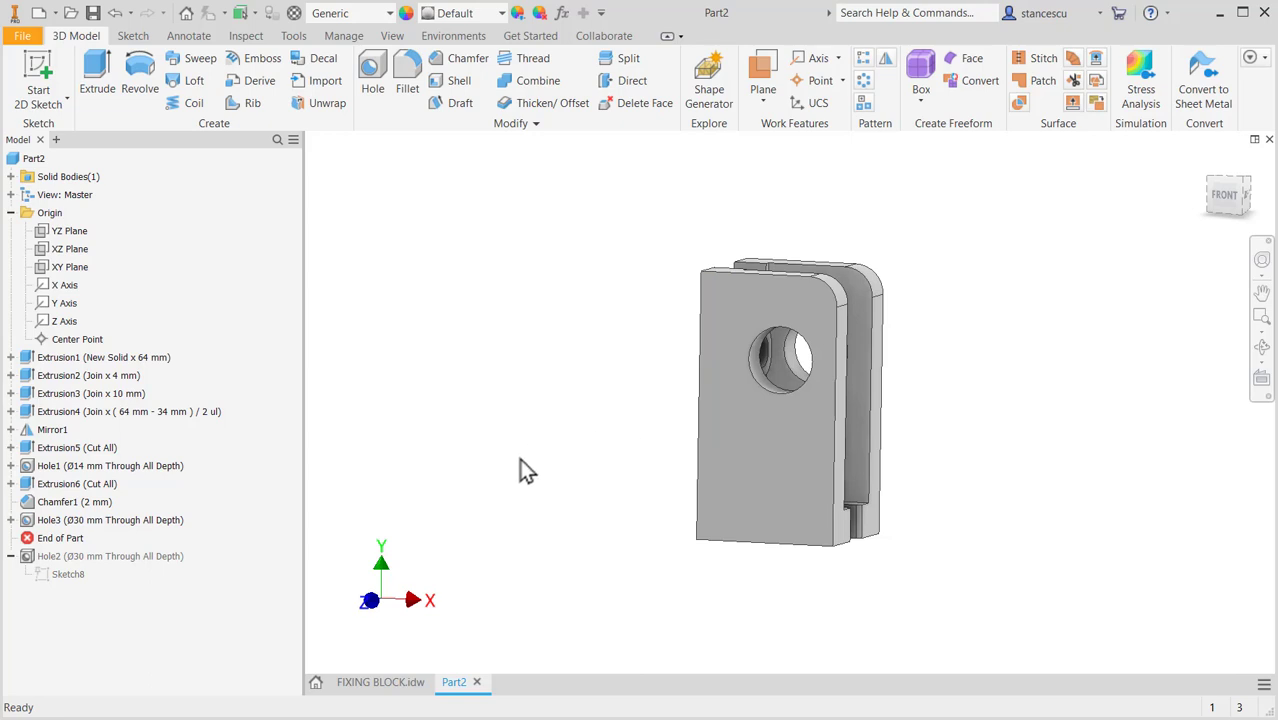
pyautogui.click(27, 540)
pyautogui.rightClick(28, 540)
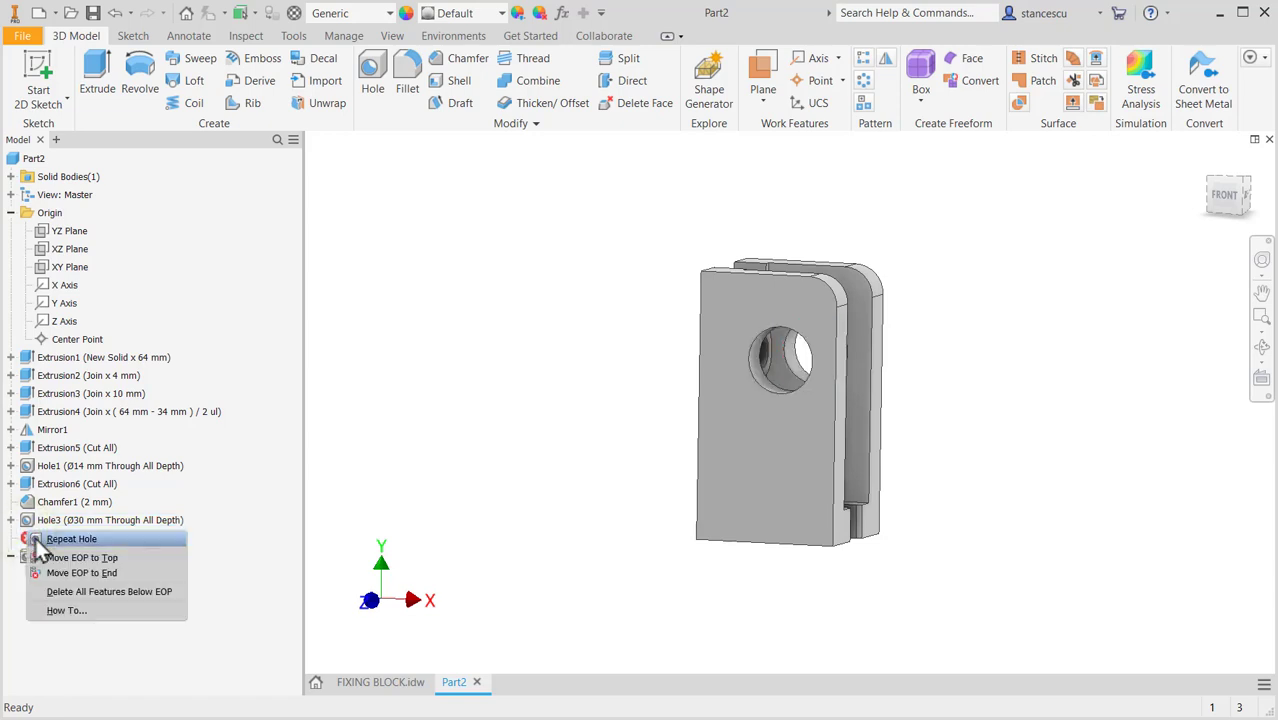
# Delete Hole2 and Sketch8 below End of Part, then check the drawing's fillet note.
pyautogui.click(100, 597)
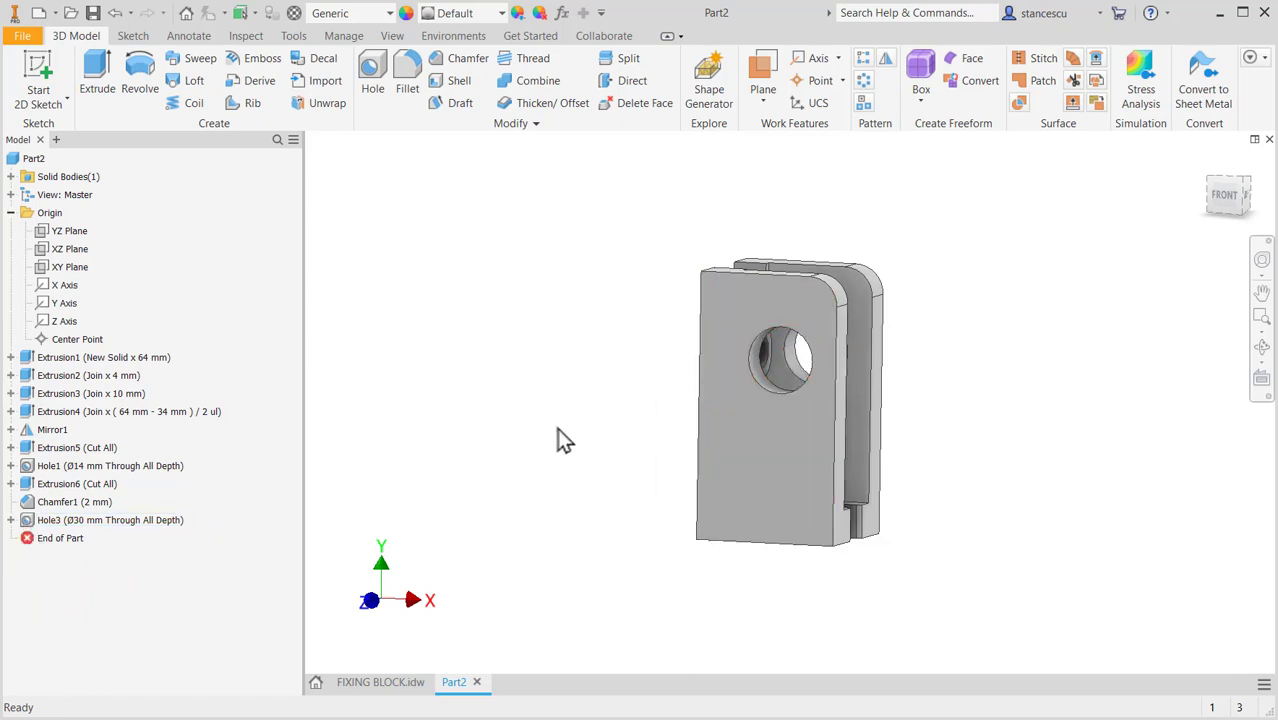
pyautogui.keyDown('shift'); pyautogui.moveTo(557, 428); pyautogui.dragTo(490, 448, button='middle'); pyautogui.keyUp('shift')
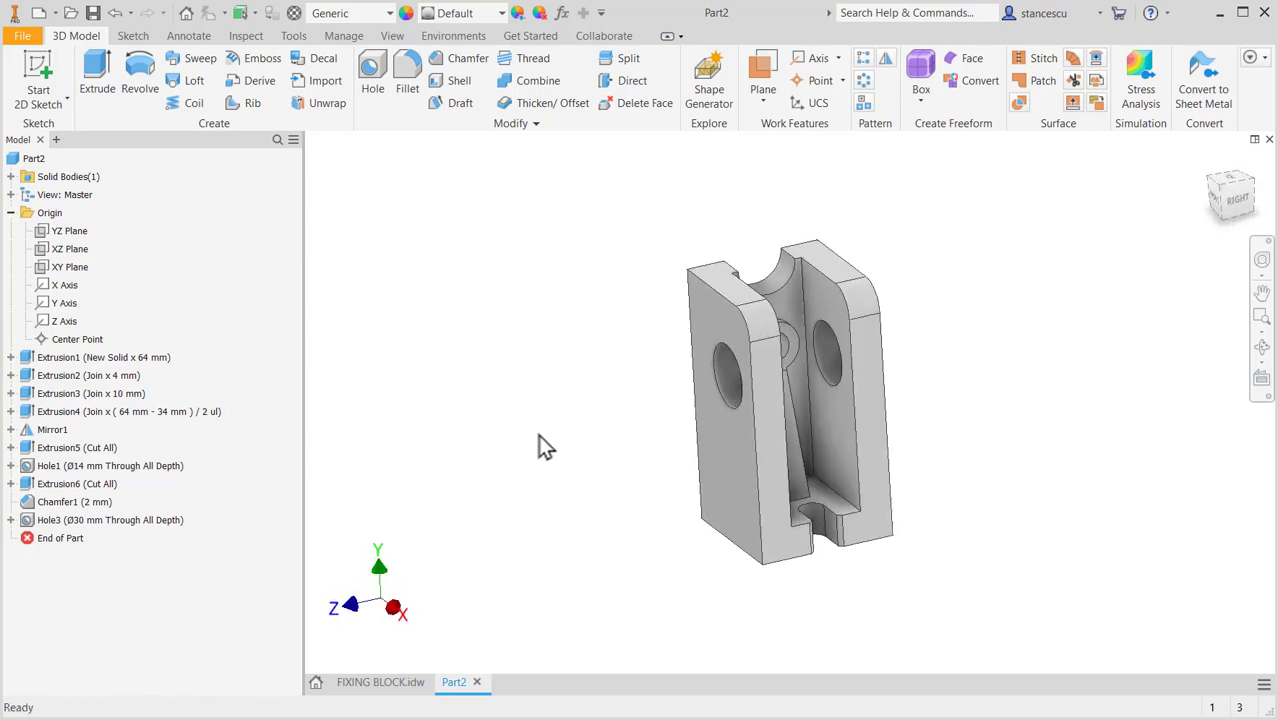
pyautogui.click(398, 683)
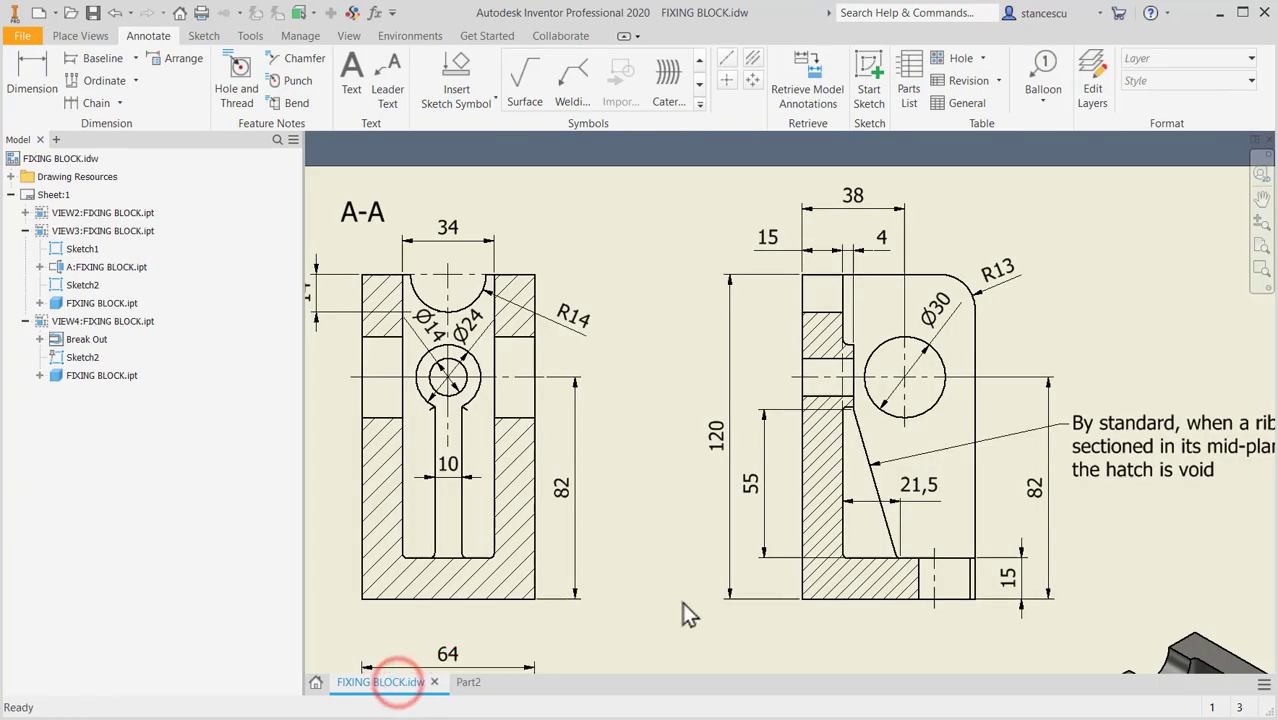
pyautogui.moveTo(807, 605); pyautogui.dragTo(768, 353, button='middle')
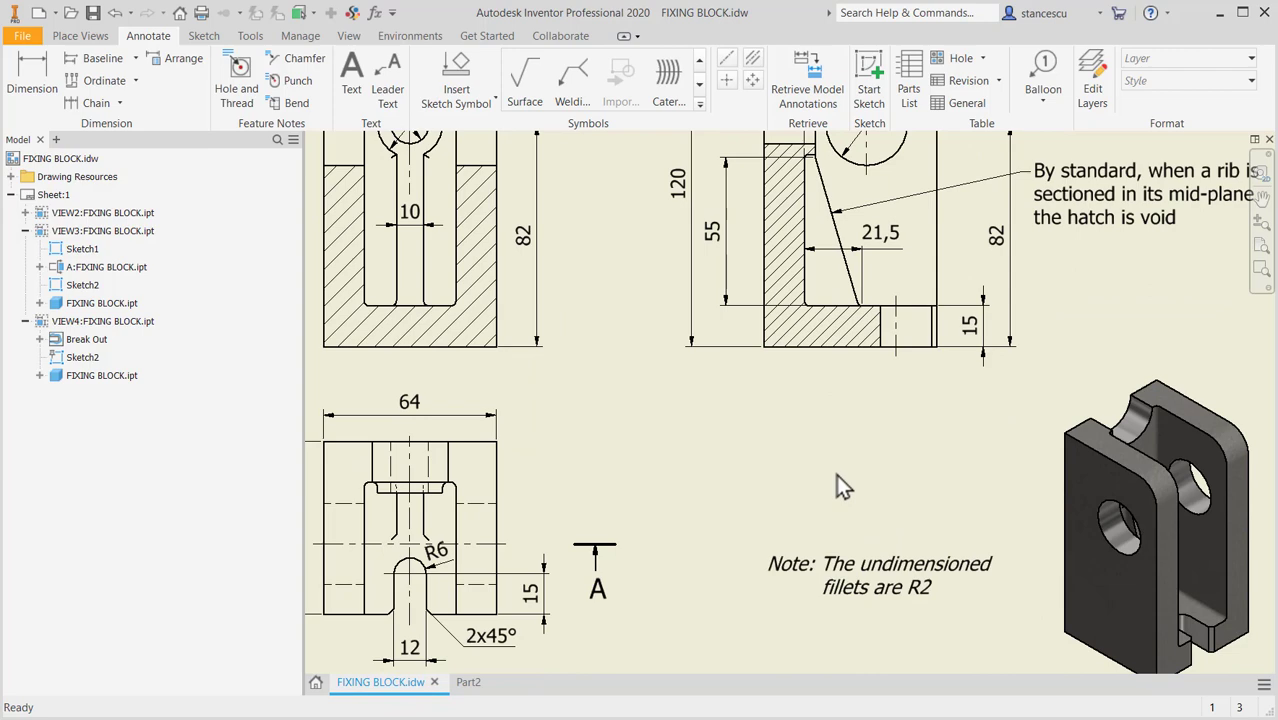
pyautogui.click(468, 684)
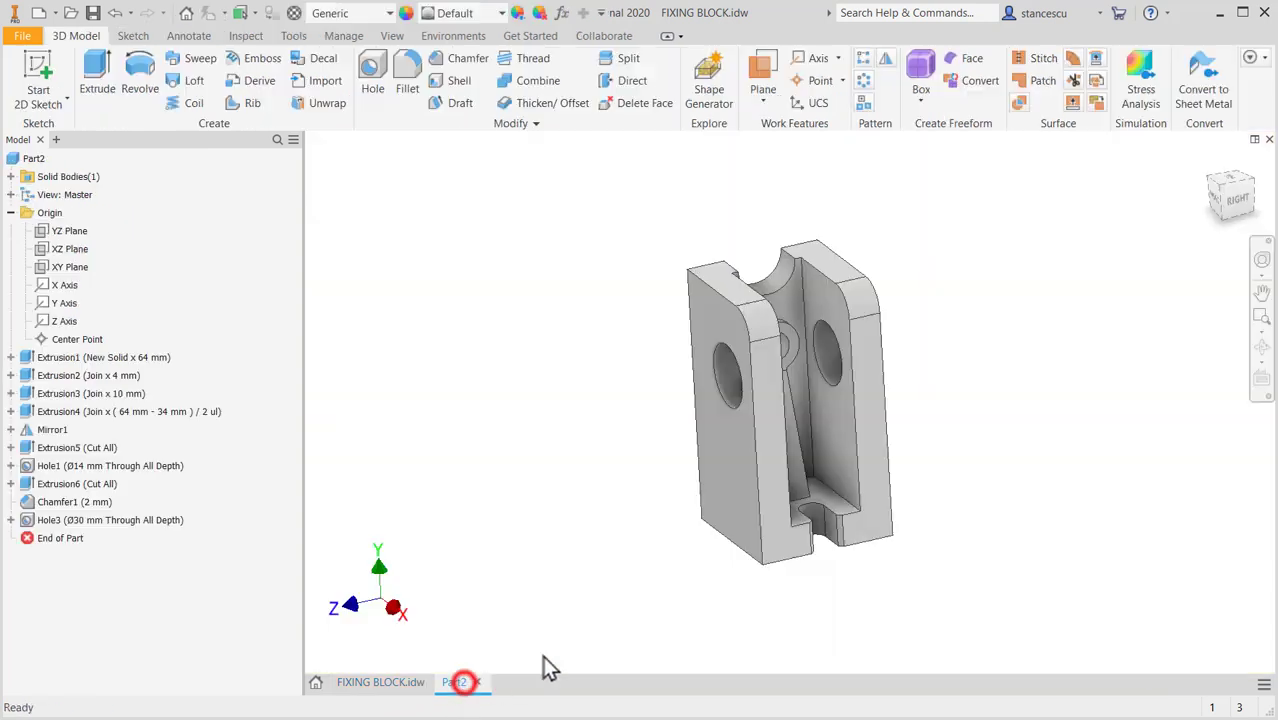
# Start an R2 mm fillet and select the inner edges around the slot and rib.
pyautogui.scroll(3, 830, 560)
pyautogui.click(846, 495)
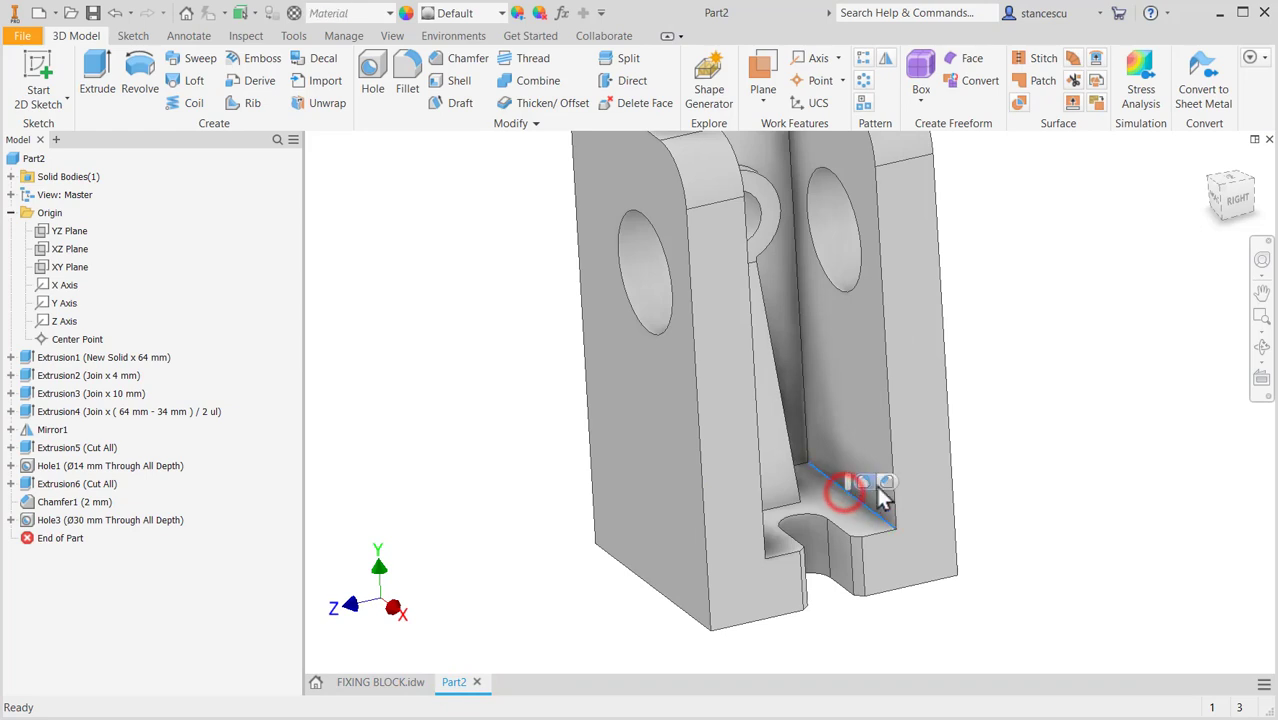
pyautogui.click(864, 482)
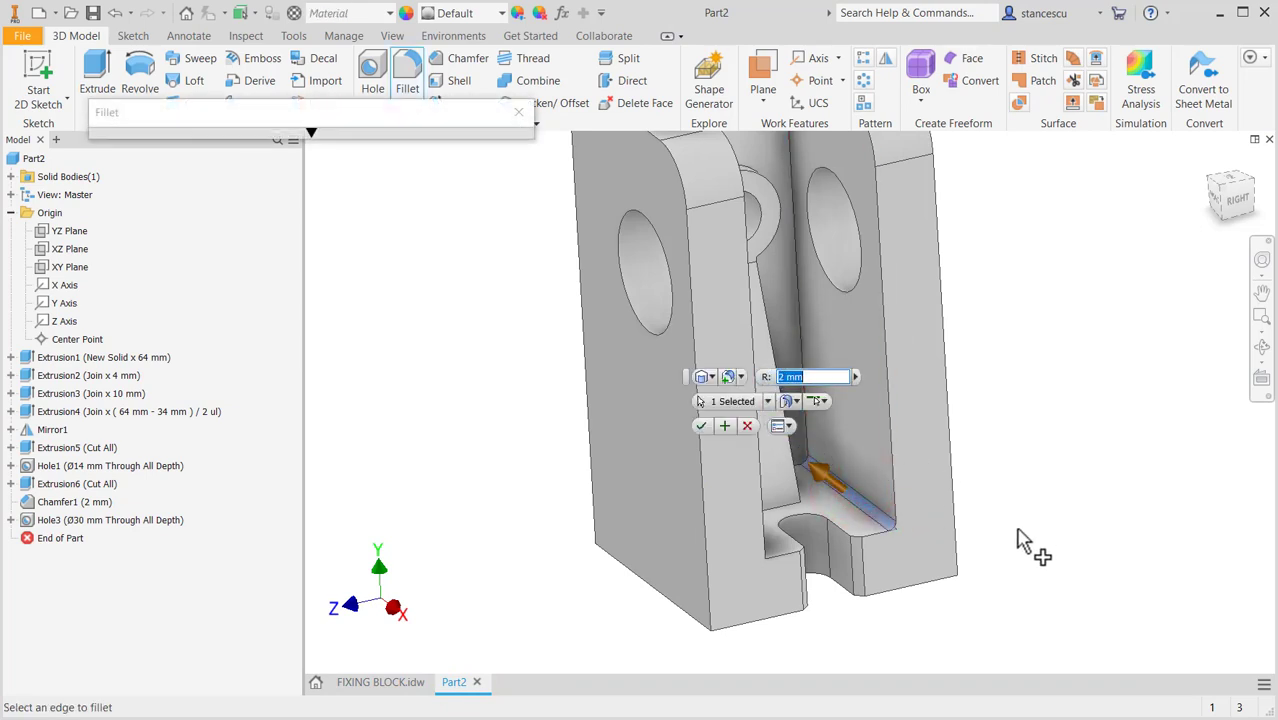
pyautogui.click(798, 318)
pyautogui.keyDown('shift'); pyautogui.moveTo(978, 508); pyautogui.dragTo(913, 522, button='middle'); pyautogui.keyUp('shift')
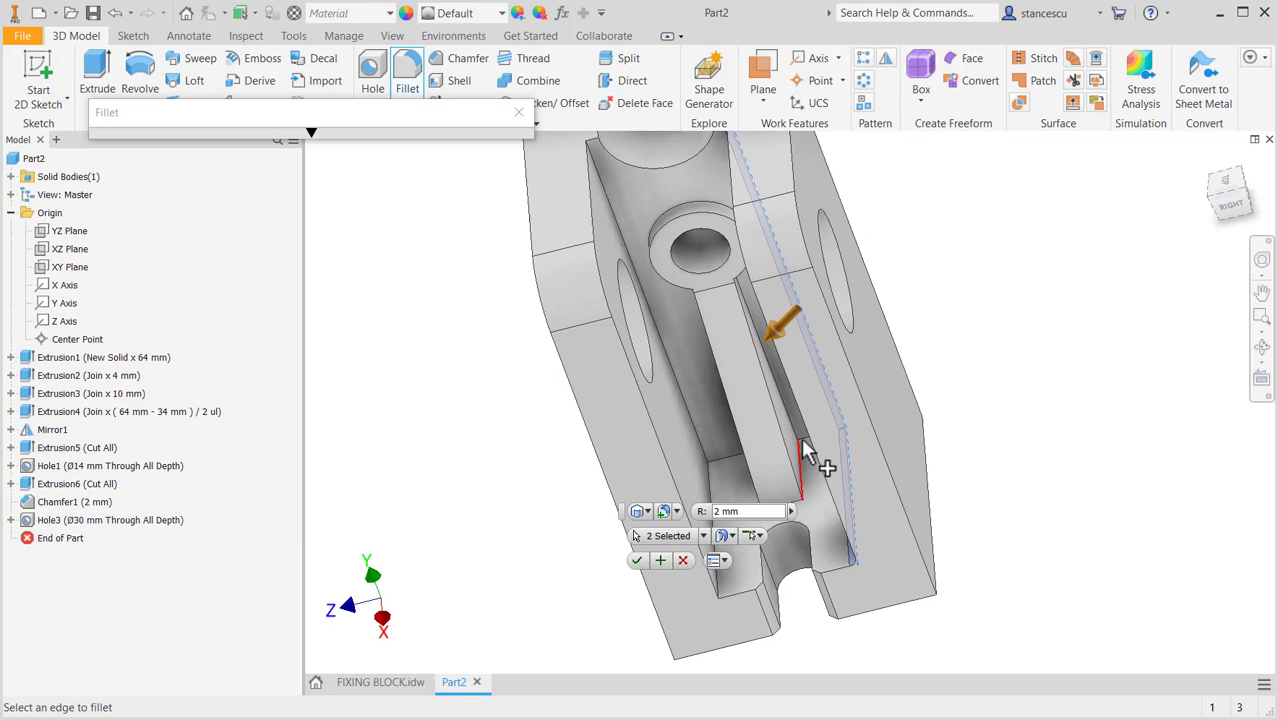
pyautogui.scroll(3, 805, 440)
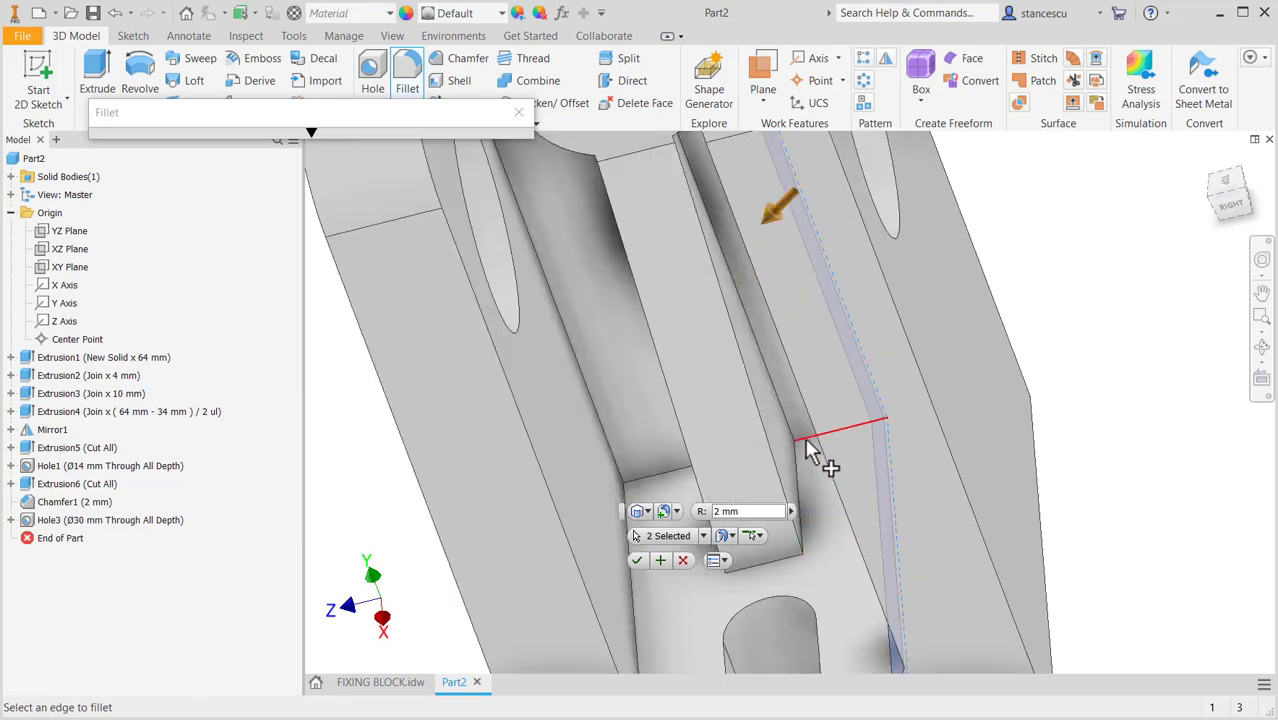
pyautogui.click(807, 442)
pyautogui.click(792, 440)
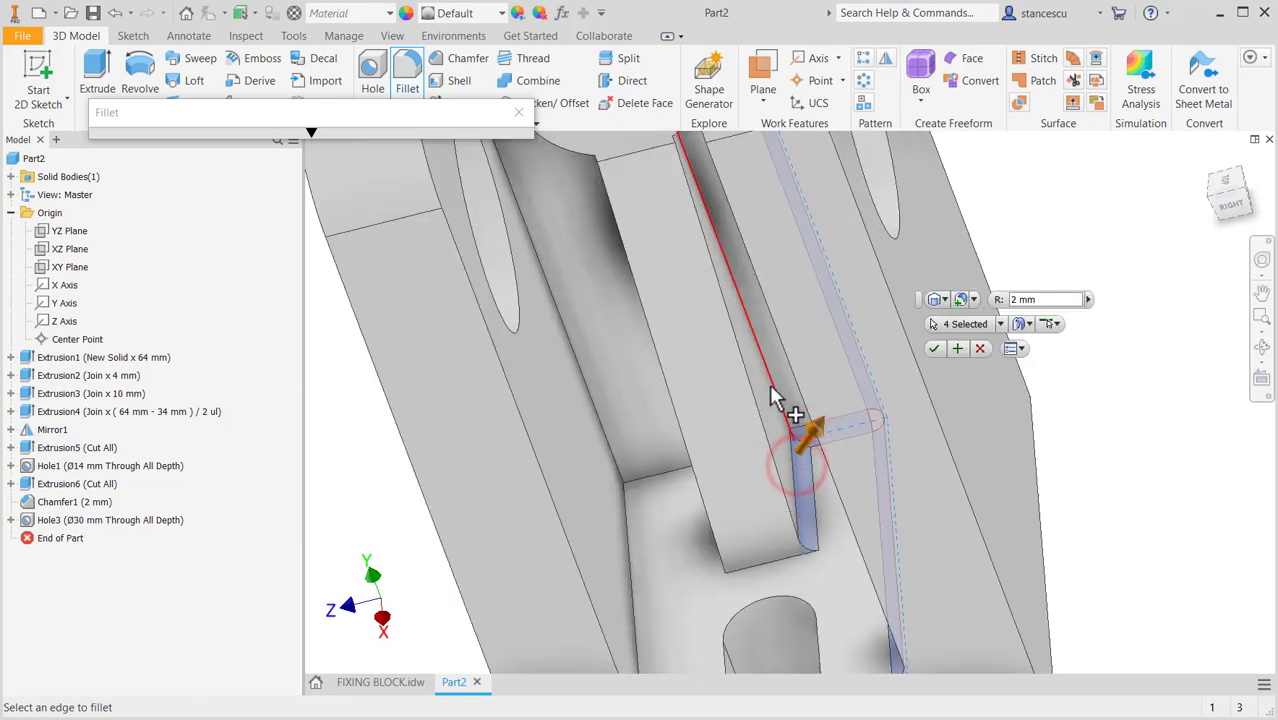
pyautogui.click(772, 404)
pyautogui.click(780, 571)
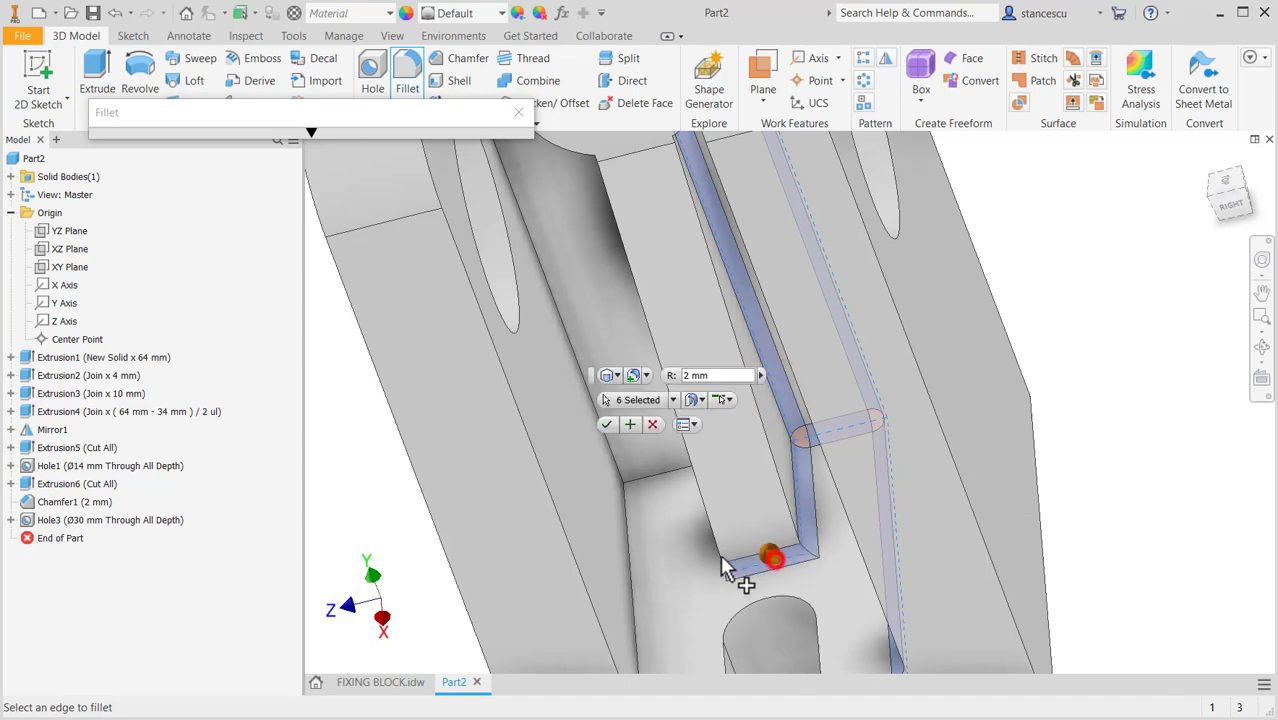
pyautogui.keyDown('shift'); pyautogui.moveTo(722, 556); pyautogui.dragTo(640, 580, button='middle'); pyautogui.keyUp('shift')
pyautogui.click(706, 549)
pyautogui.click(667, 481)
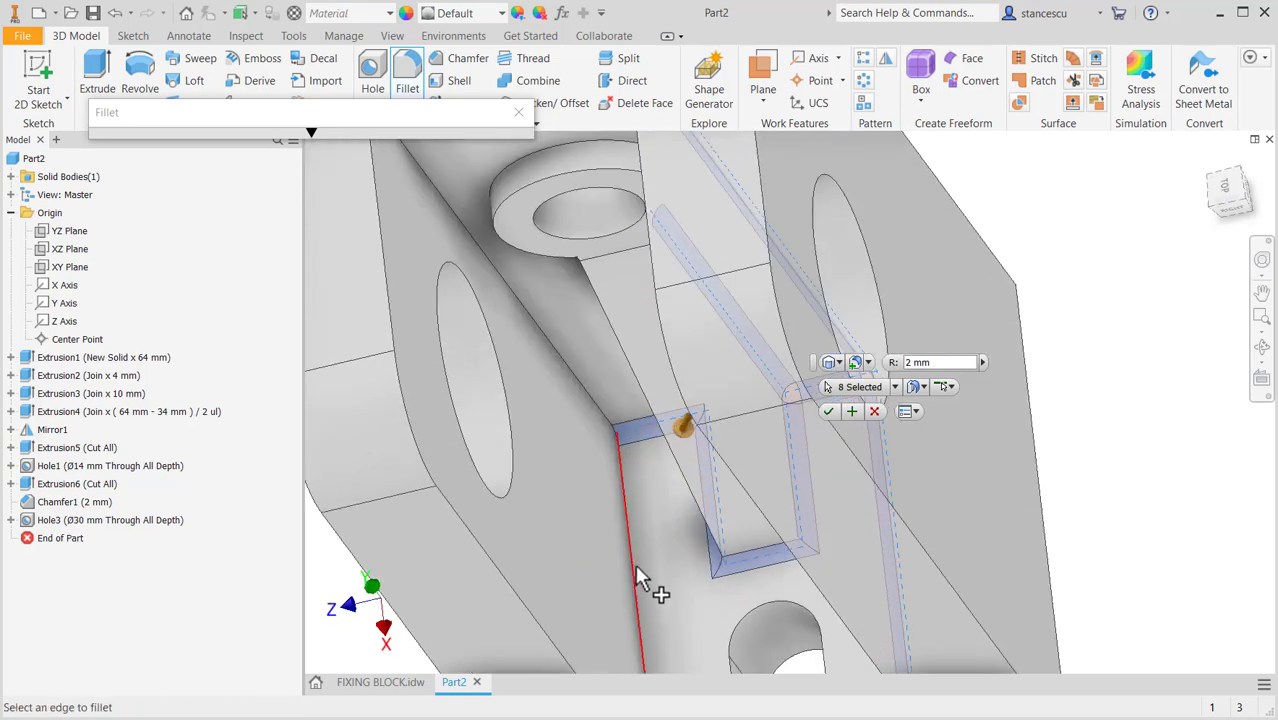
pyautogui.click(637, 568)
pyautogui.click(582, 389)
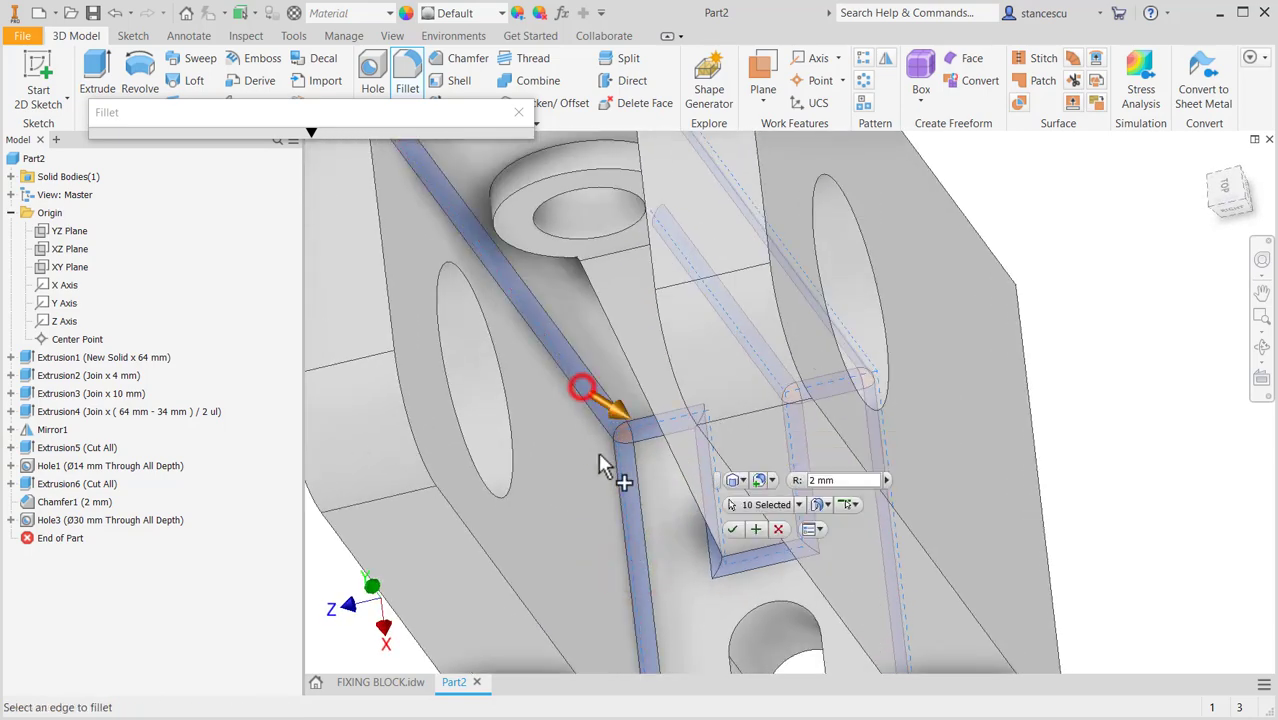
# Add the boss's circular and adjacent edges, review the preview, and apply Fillet1 (2 mm).
pyautogui.keyDown('shift'); pyautogui.moveTo(600, 460); pyautogui.dragTo(649, 418, button='middle'); pyautogui.keyUp('shift')
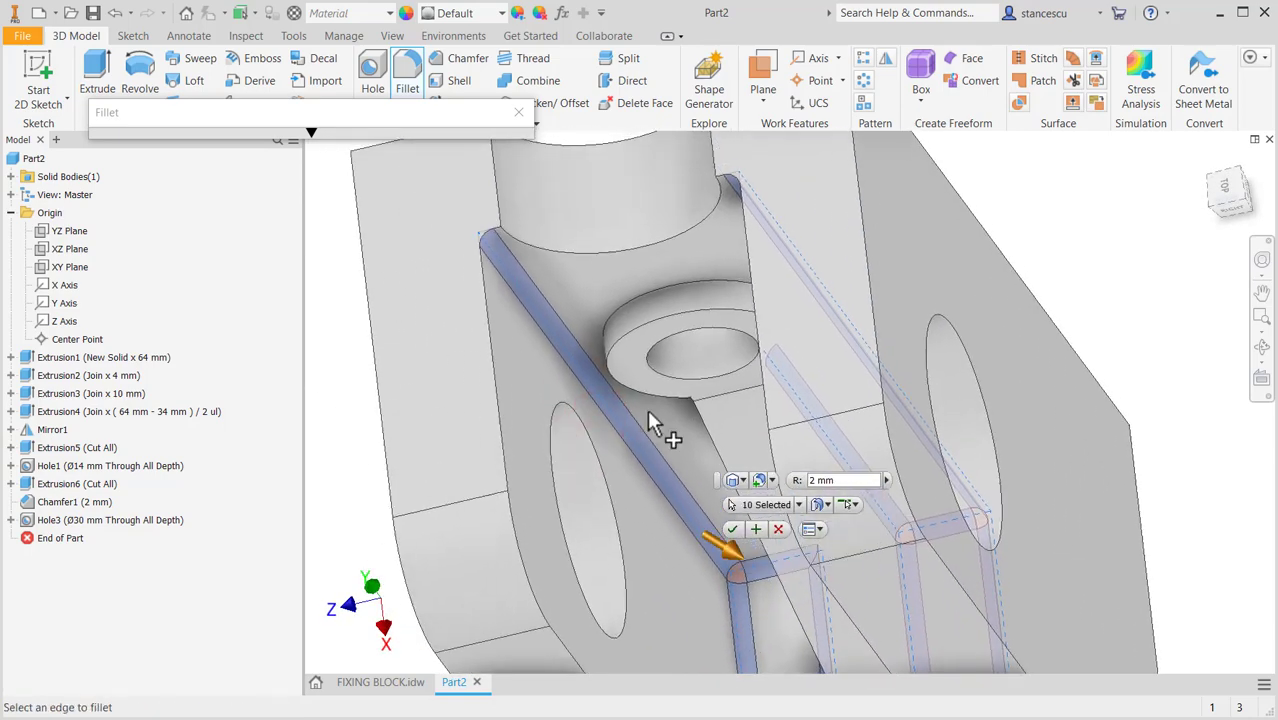
pyautogui.click(680, 288)
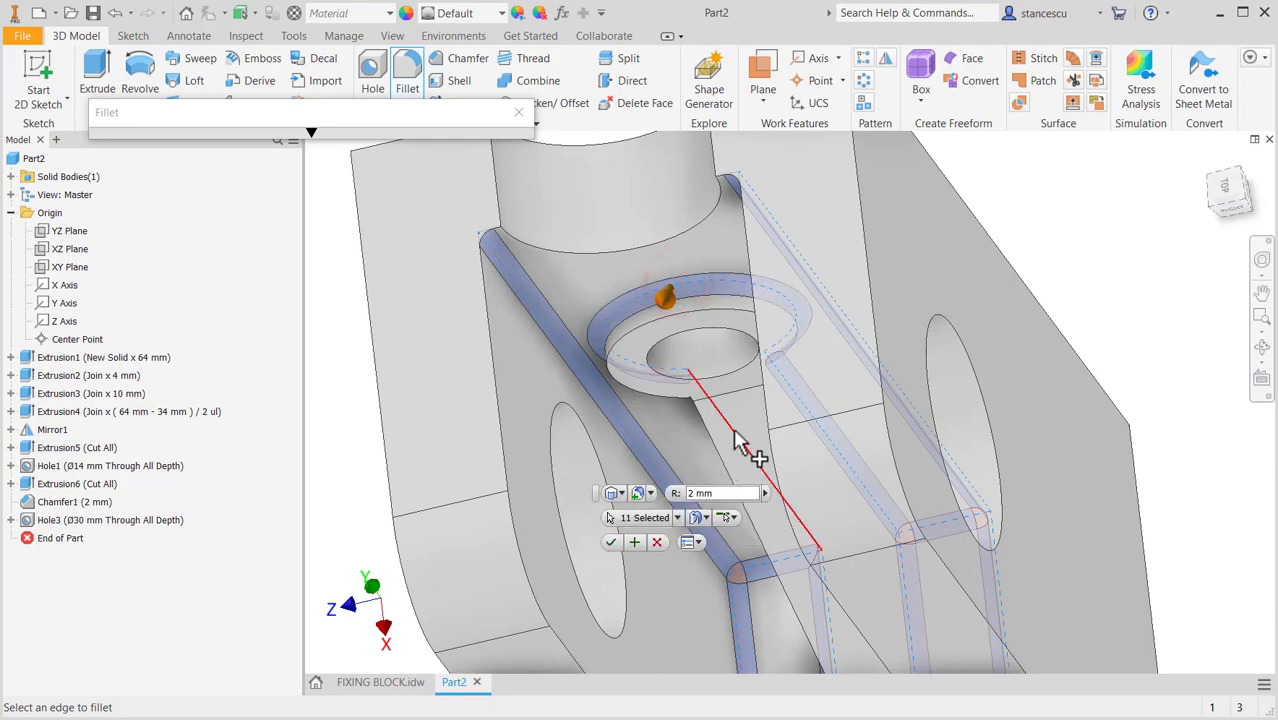
pyautogui.keyDown('shift'); pyautogui.moveTo(685, 447); pyautogui.dragTo(752, 468, button='middle'); pyautogui.keyUp('shift')
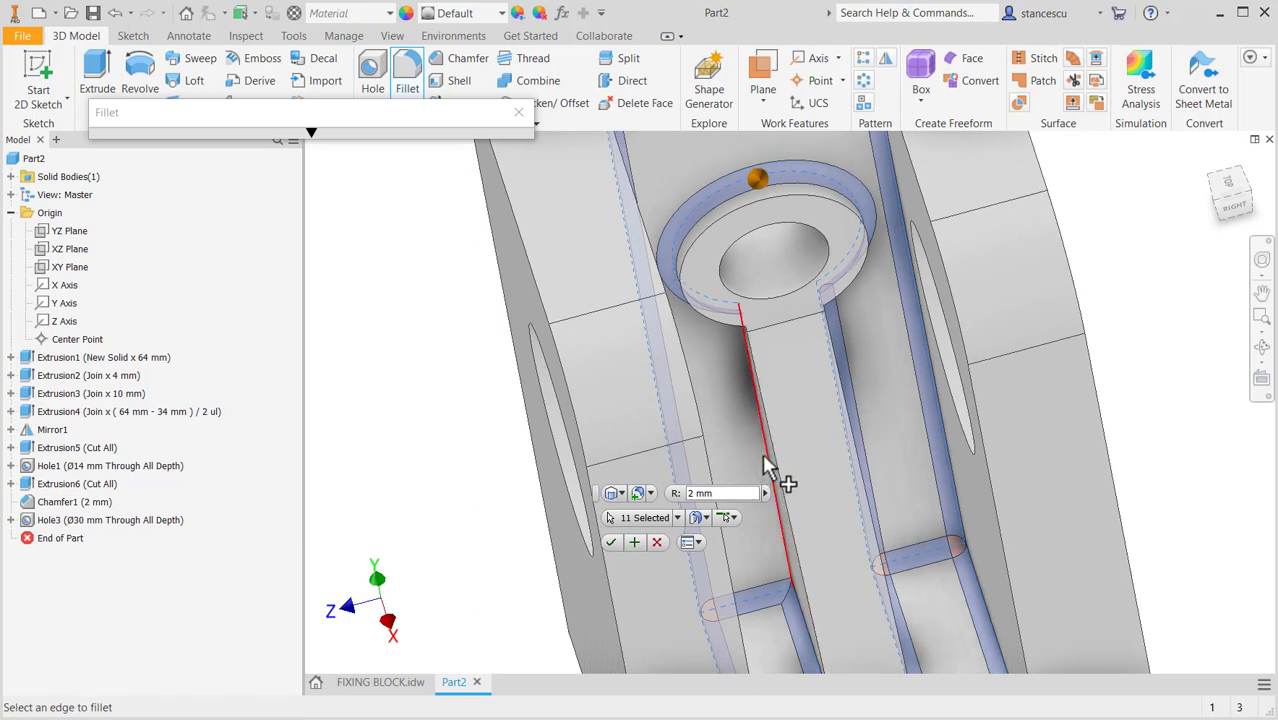
pyautogui.click(763, 457)
pyautogui.click(780, 320)
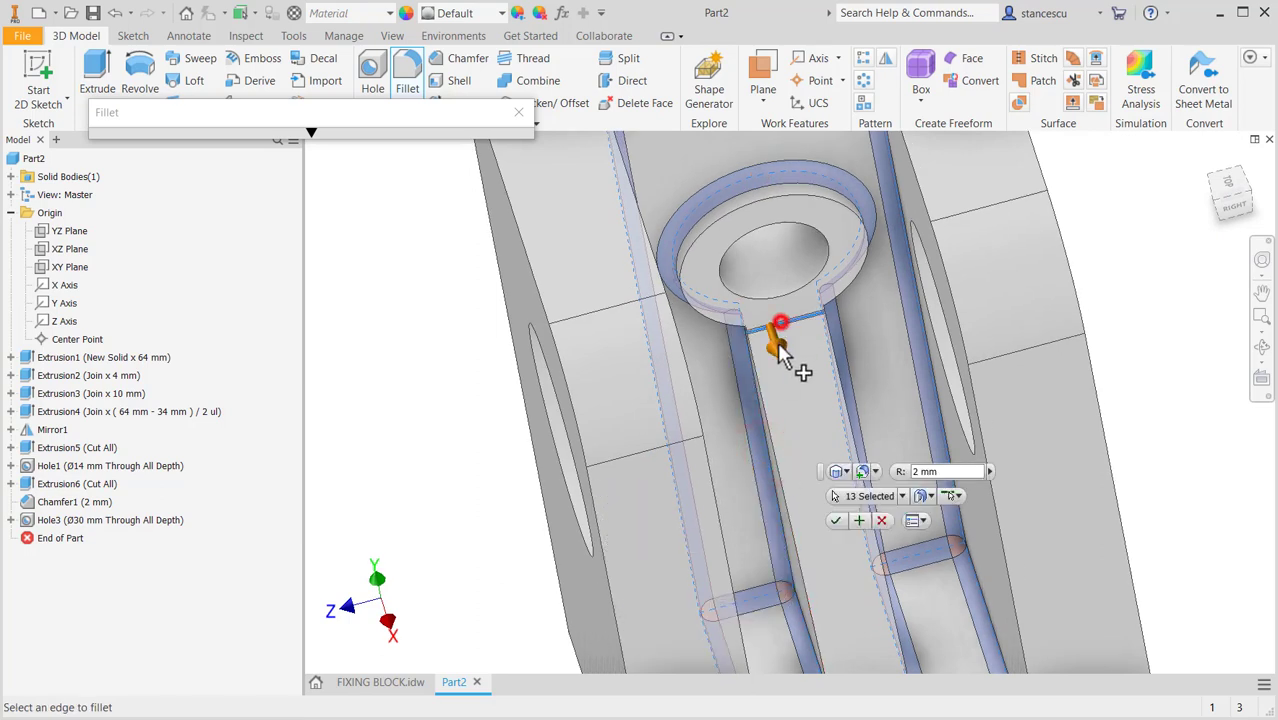
pyautogui.scroll(3, 817, 472)
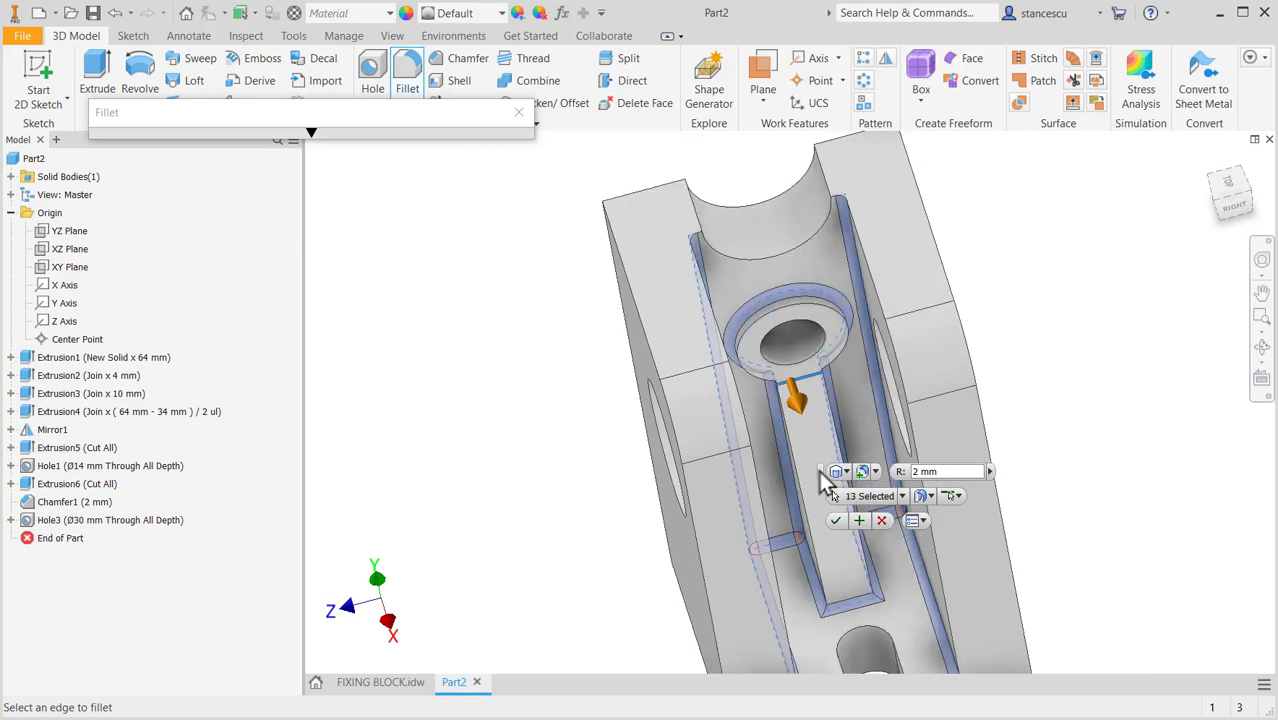
pyautogui.moveTo(847, 600); pyautogui.dragTo(846, 500, button='middle')
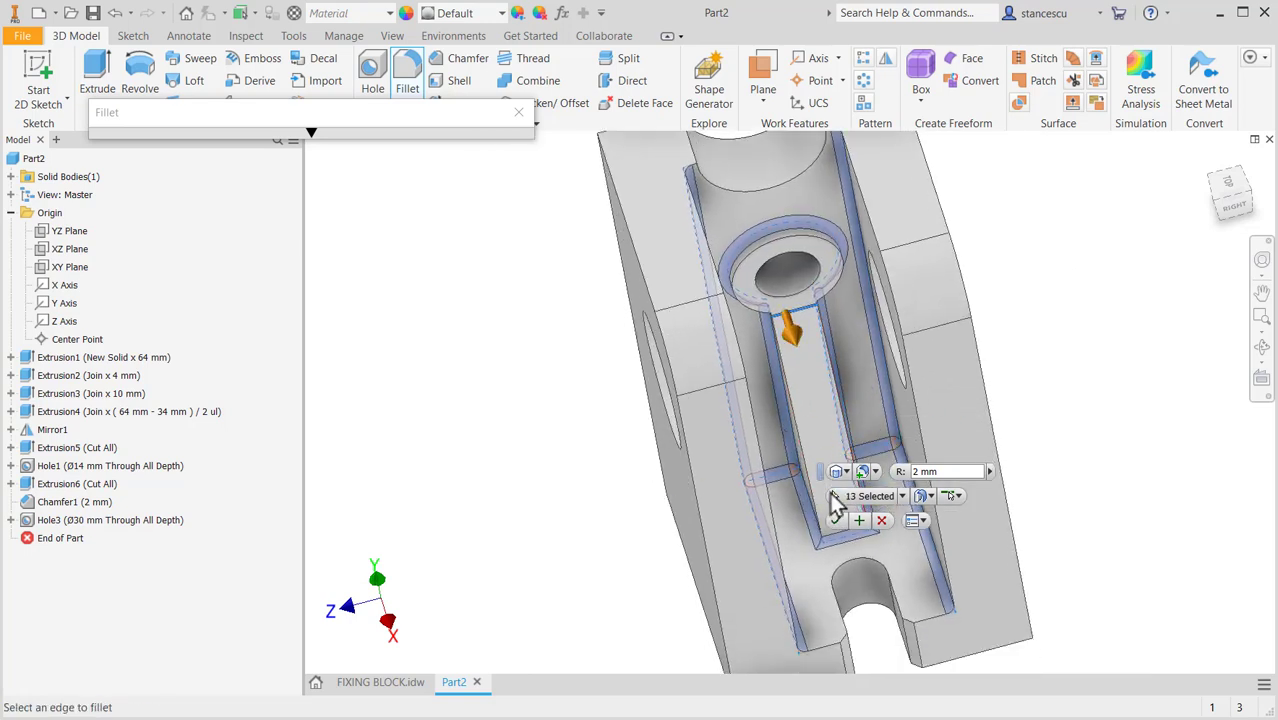
pyautogui.moveTo(807, 408); pyautogui.dragTo(785, 490, button='middle')
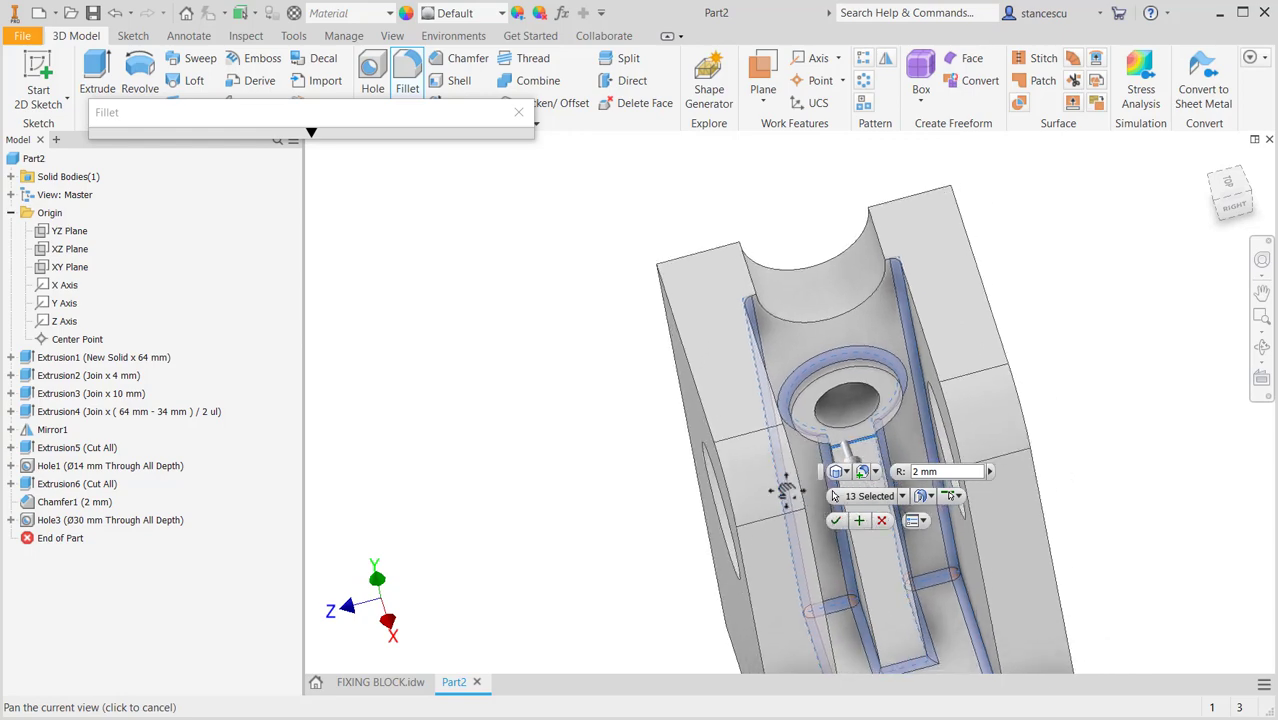
pyautogui.scroll(-2, 775, 520)
pyautogui.keyDown('shift'); pyautogui.moveTo(770, 536); pyautogui.dragTo(758, 500, button='middle'); pyautogui.keyUp('shift')
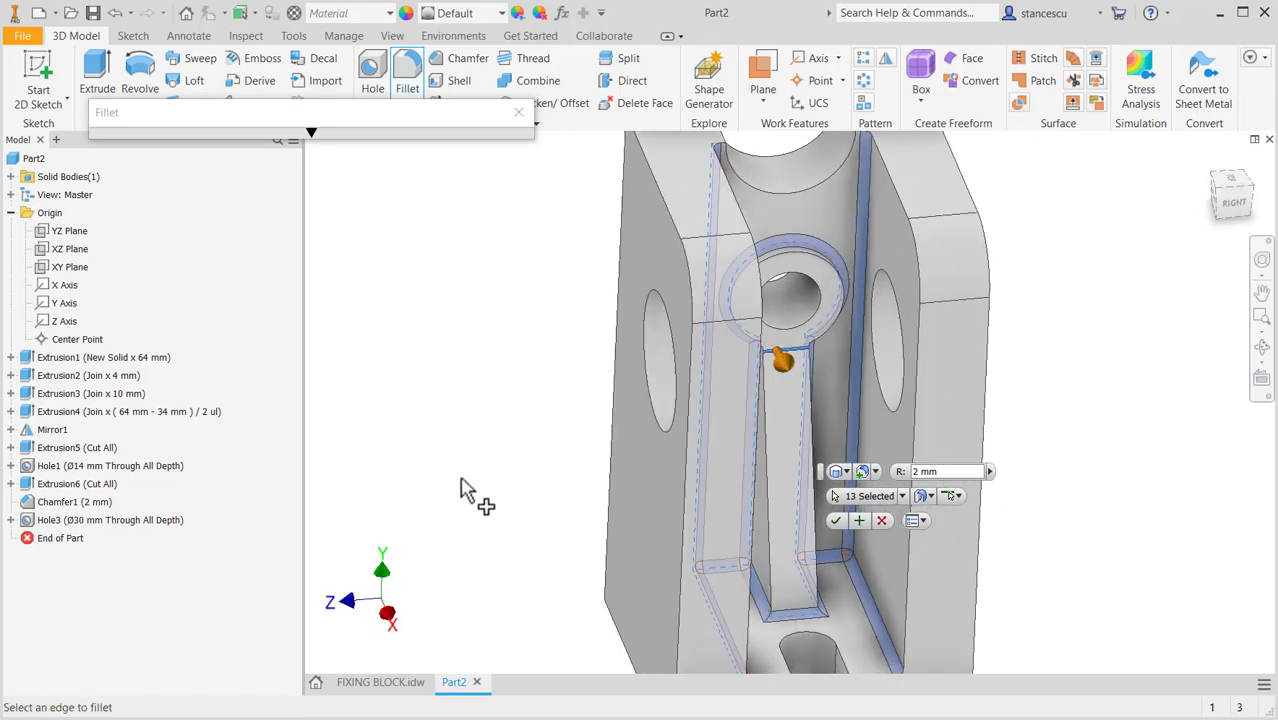
pyautogui.press('F6')
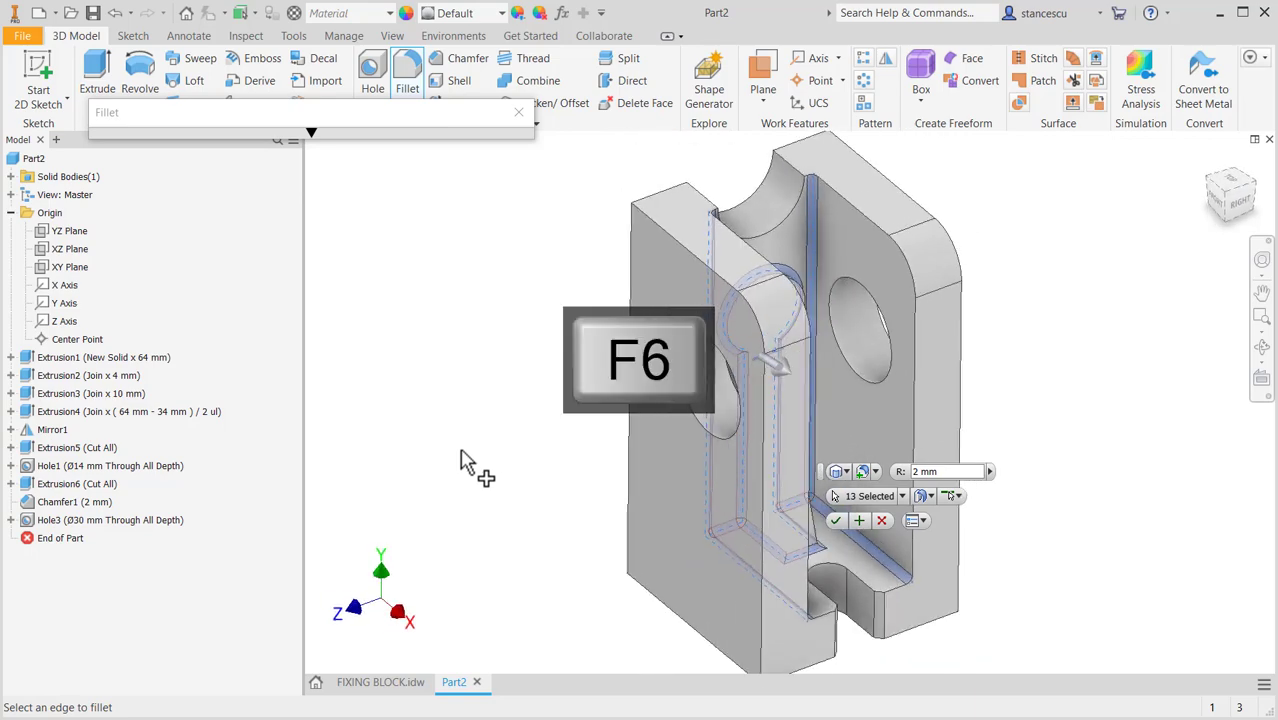
pyautogui.click(836, 522)
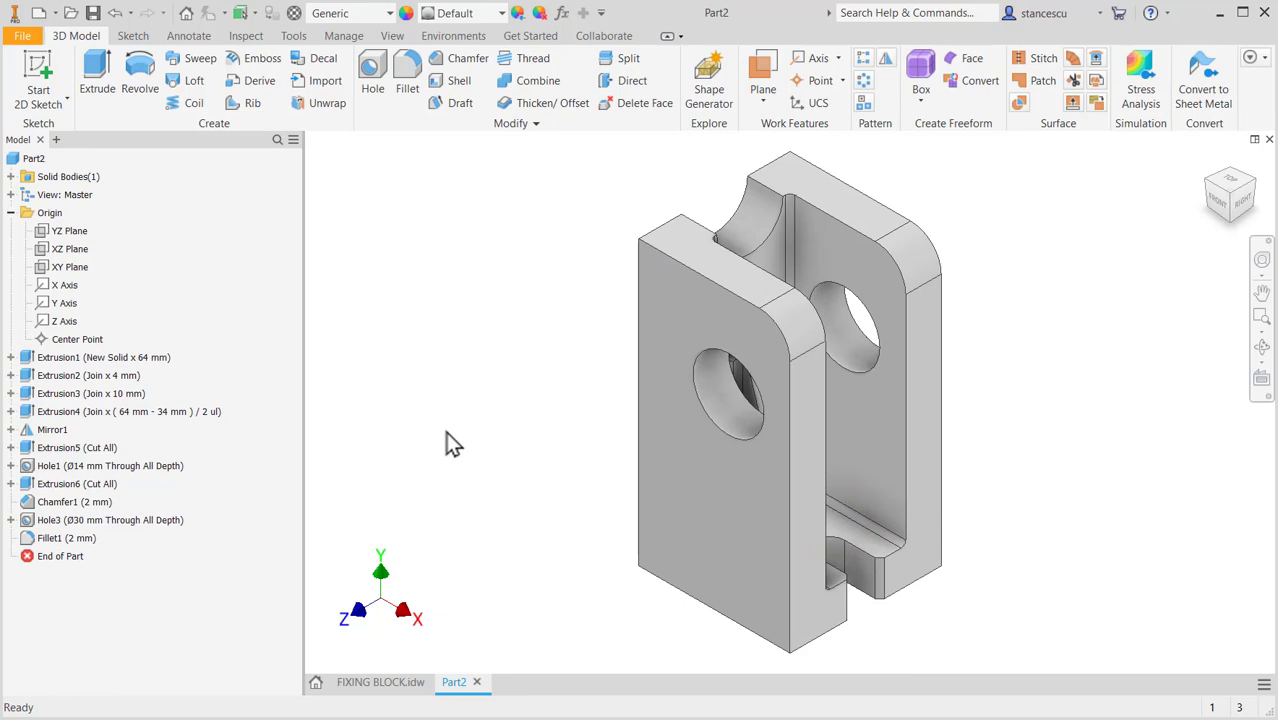
# Locate the filleted rib corner on the FIXING BLOCK drawing.
pyautogui.click(378, 684)
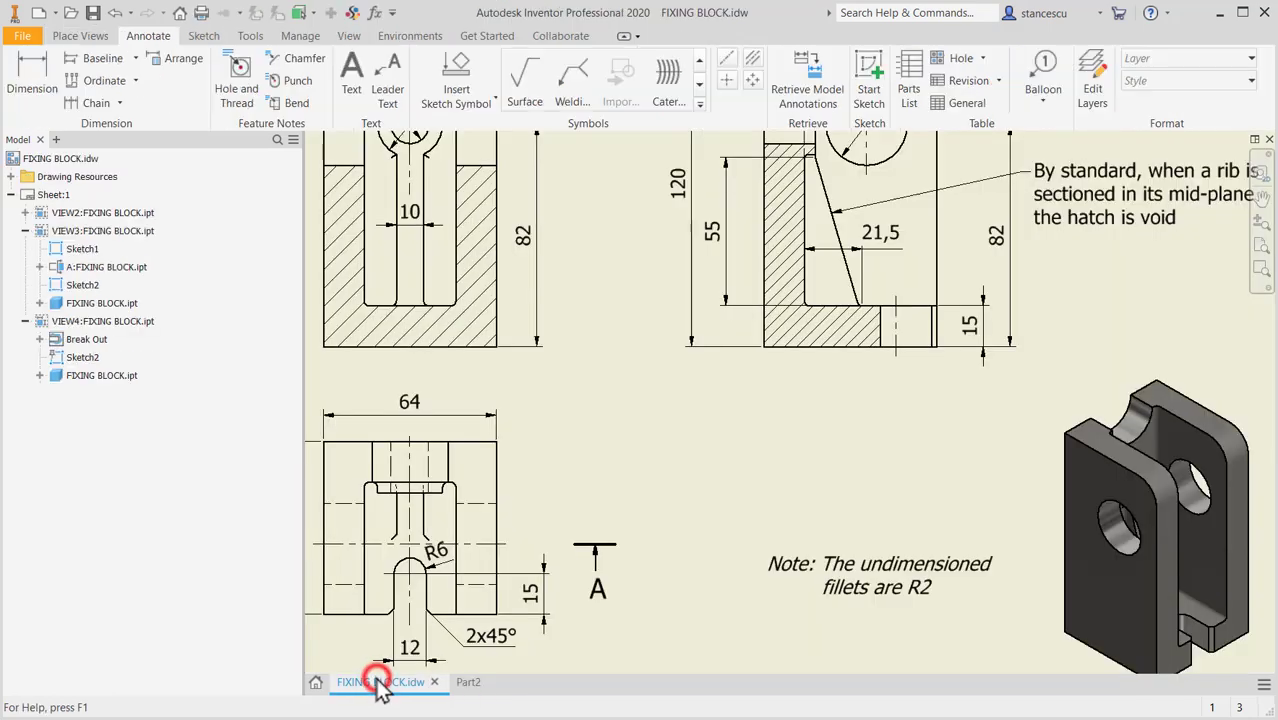
pyautogui.moveTo(703, 418); pyautogui.dragTo(747, 534, button='middle')
pyautogui.scroll(5, 848, 296)
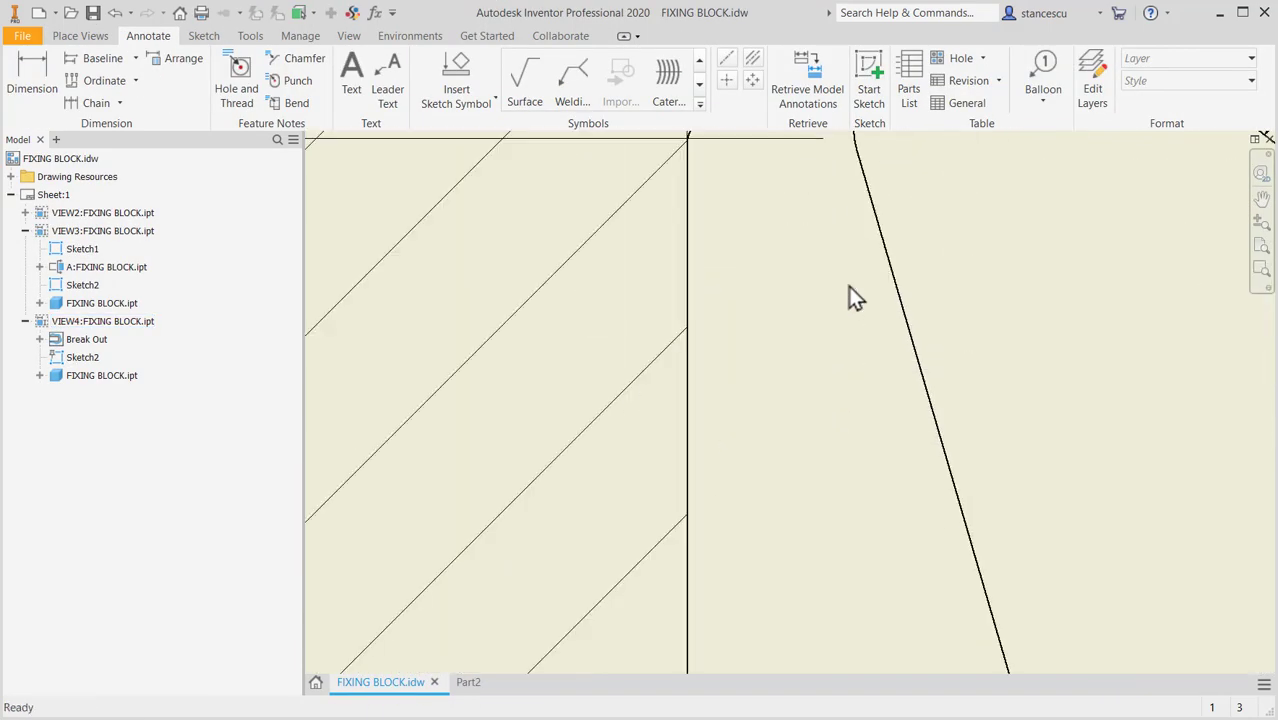
pyautogui.moveTo(856, 272); pyautogui.dragTo(851, 475, button='middle')
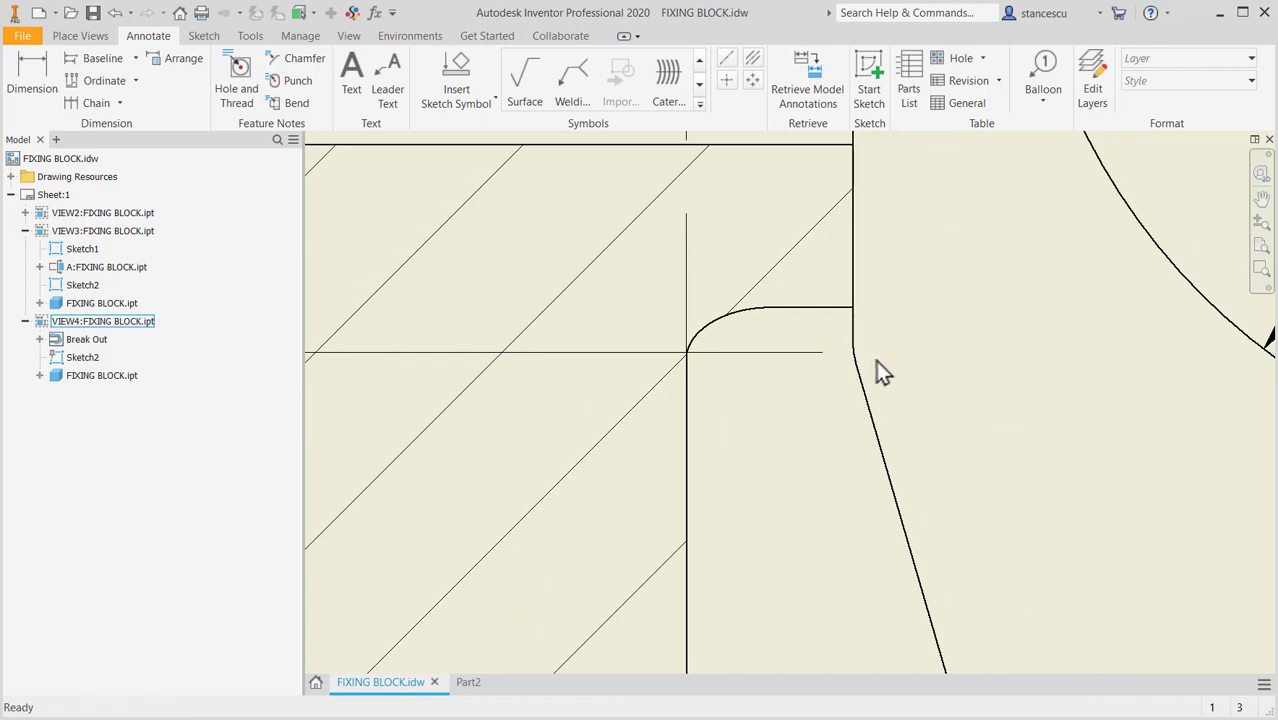
# Try a radius dimension on the R2 fillet, cancel it, fit the sheet, and return to Part2.
pyautogui.click(43, 78)
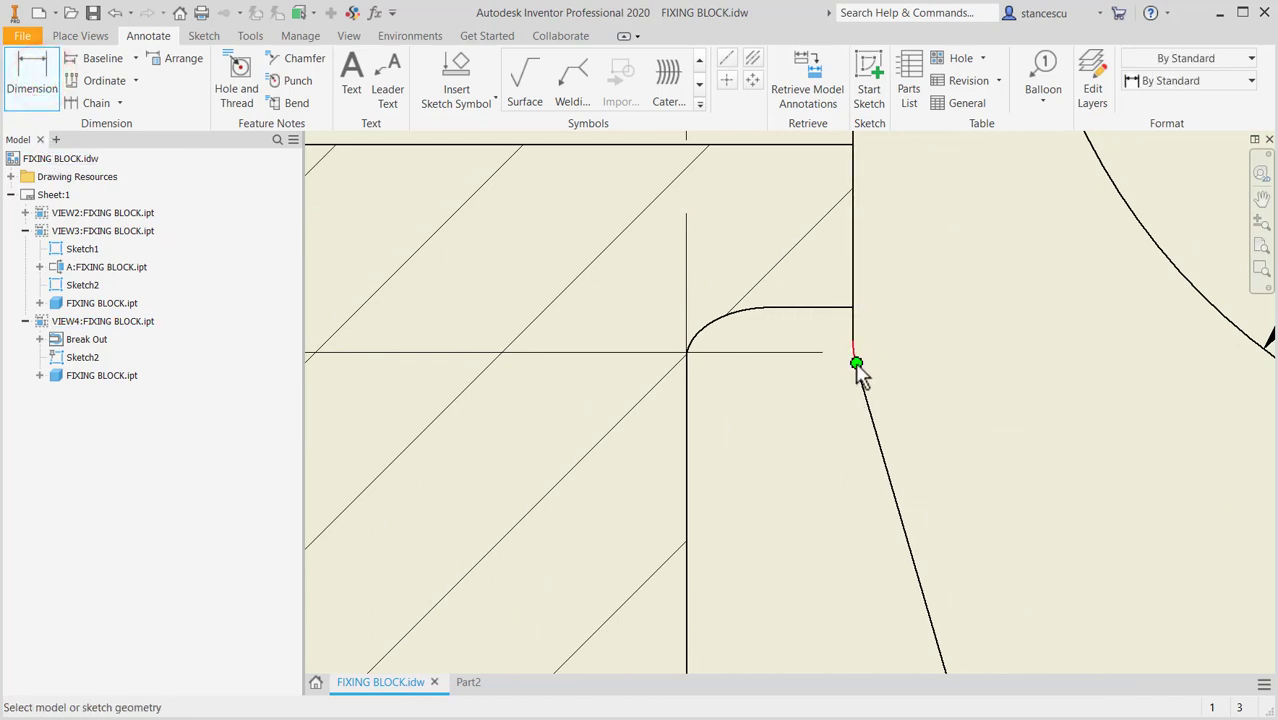
pyautogui.scroll(2, 856, 364)
pyautogui.scroll(2, 857, 348)
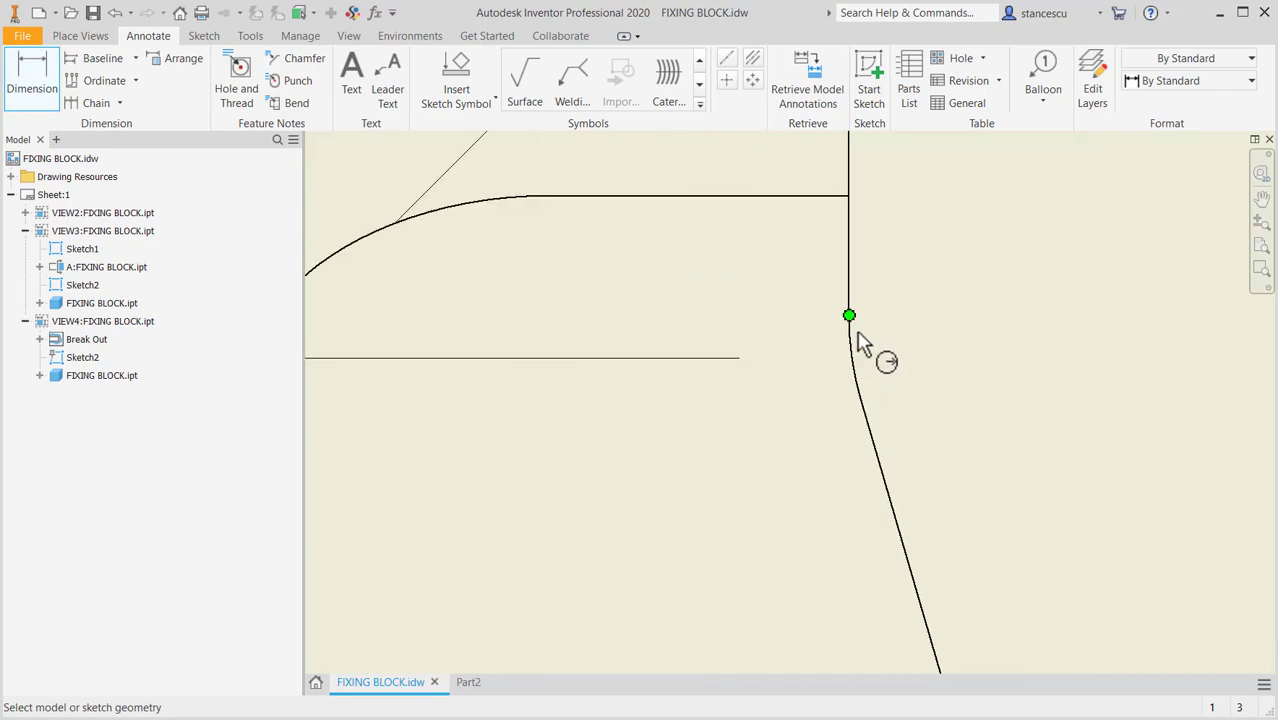
pyautogui.click(845, 350)
pyautogui.scroll(-3, 927, 334)
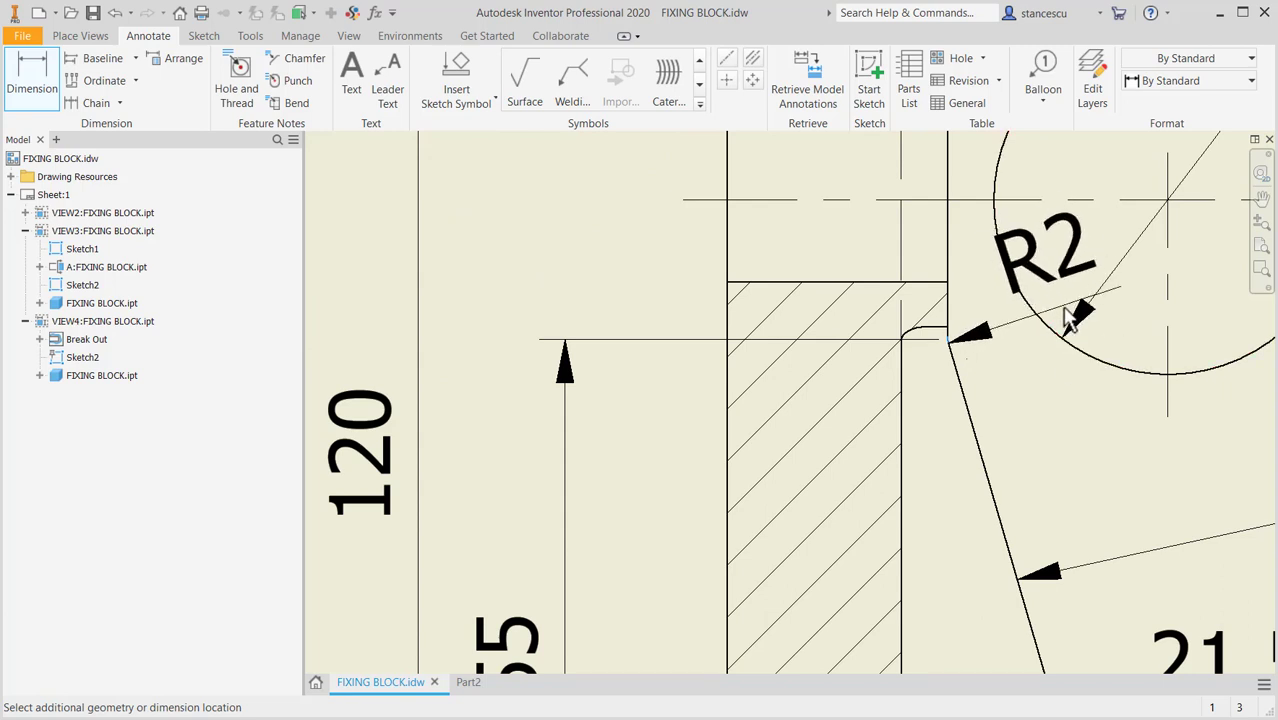
pyautogui.press('Escape')
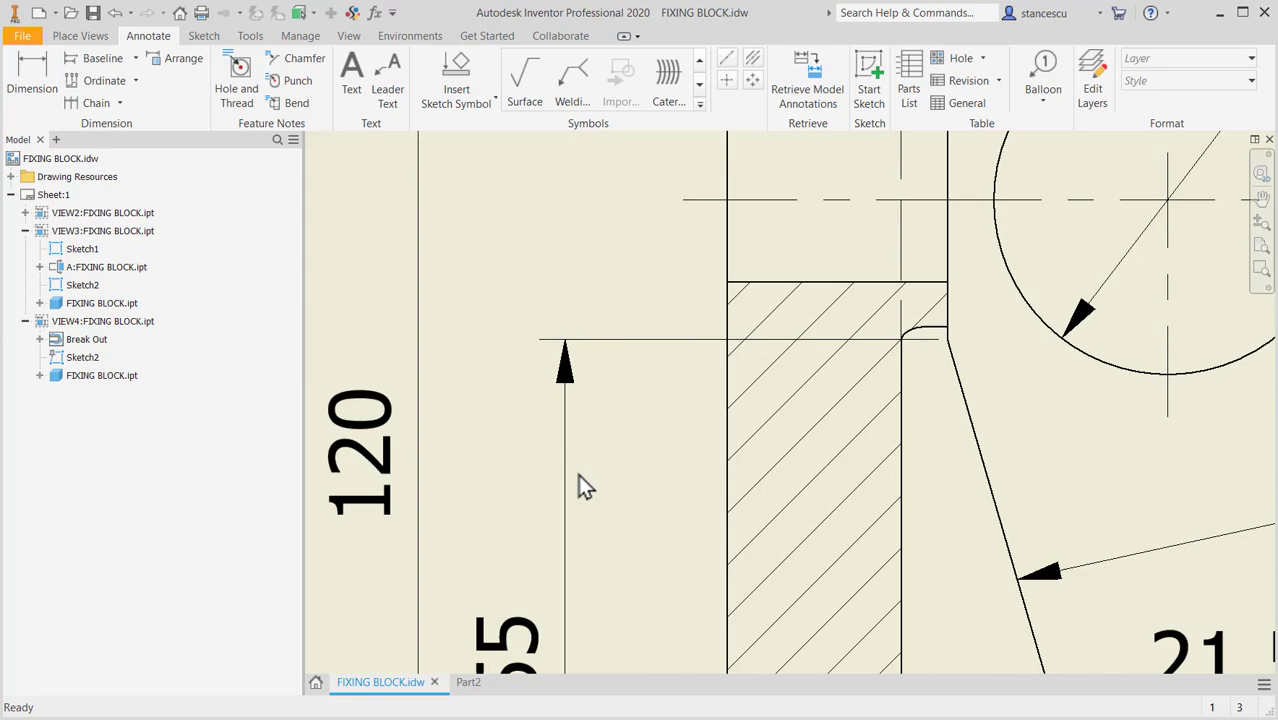
pyautogui.press('Home')
pyautogui.click(466, 681)
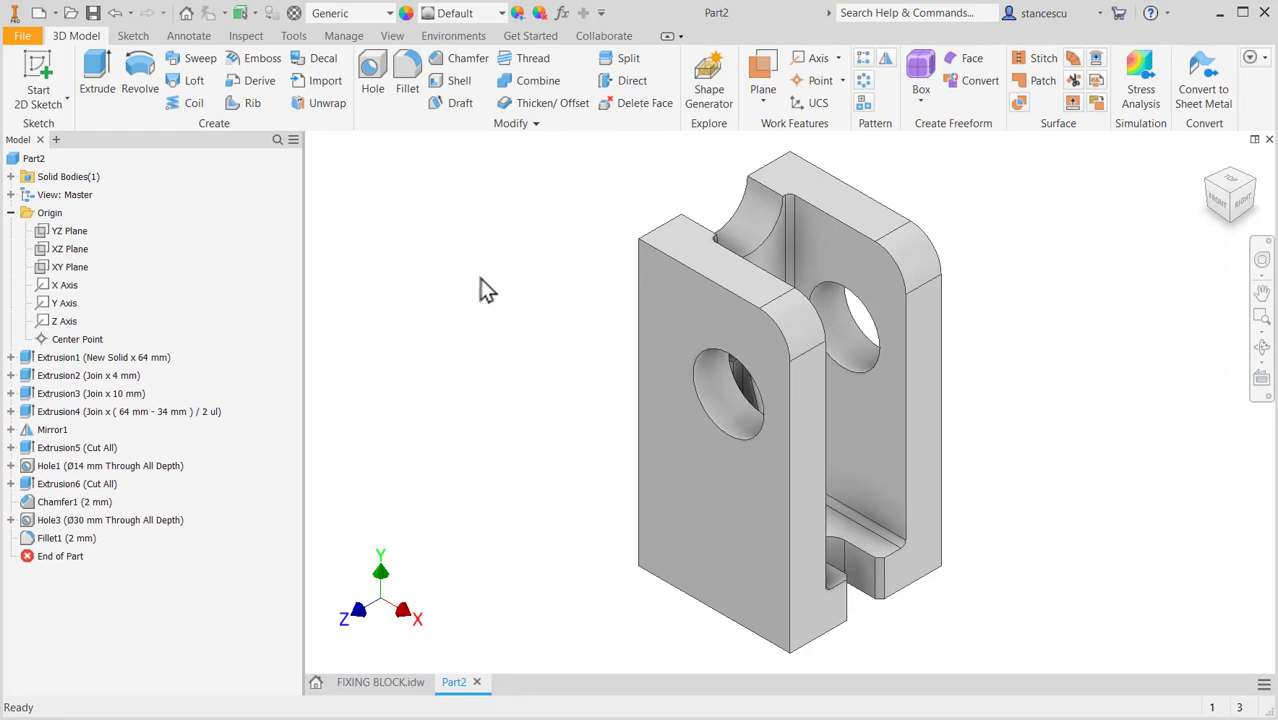
# Assign Steel, Carbon as the part's material.
pyautogui.press('F6')
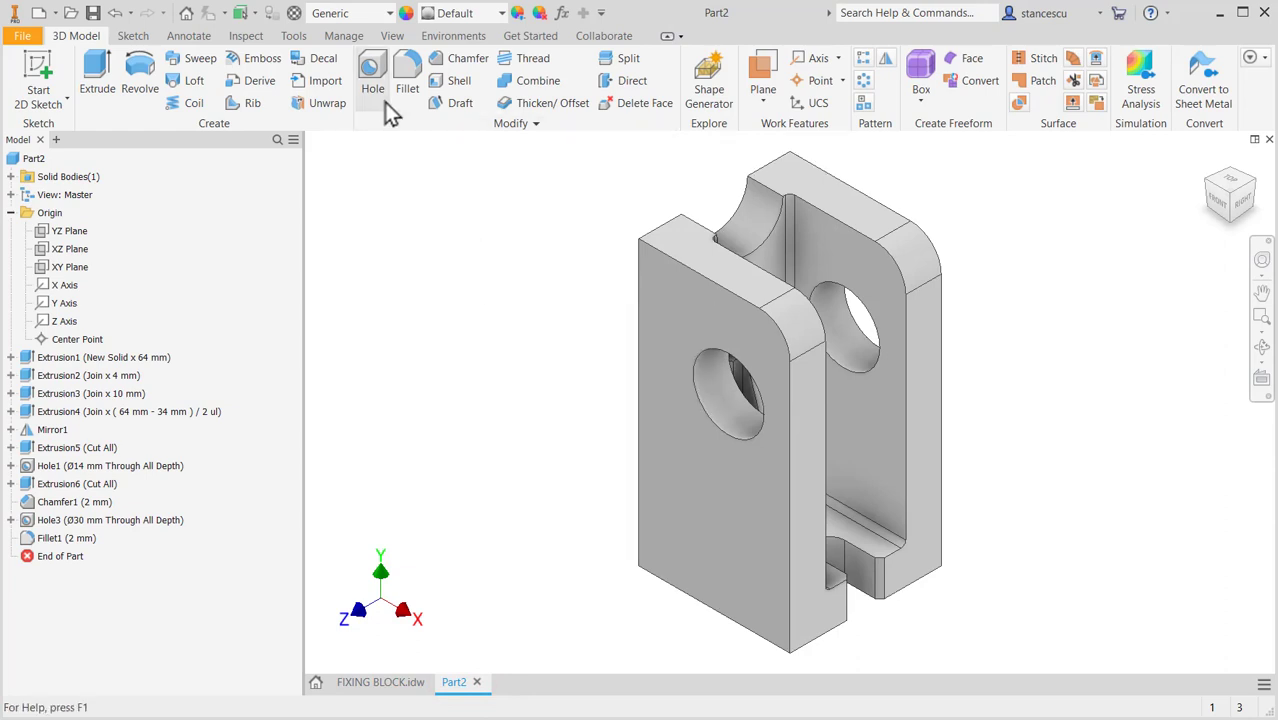
pyautogui.click(333, 14)
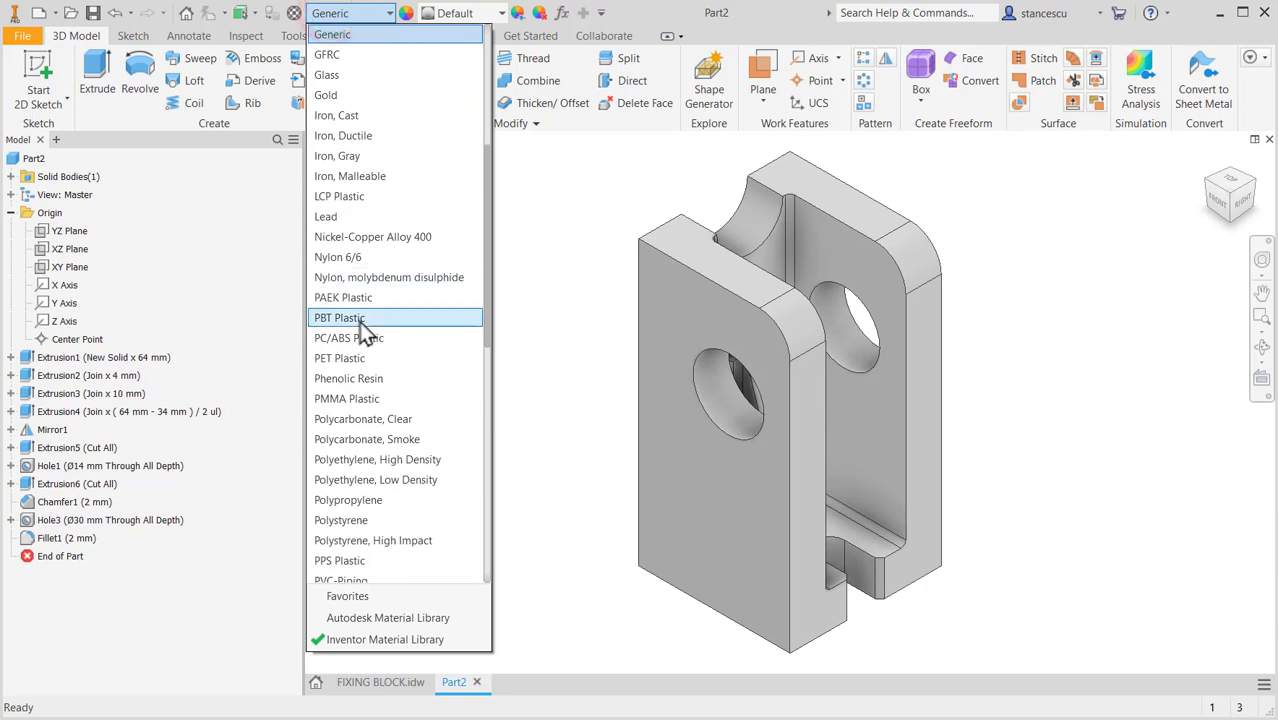
pyautogui.scroll(-1, 362, 322)
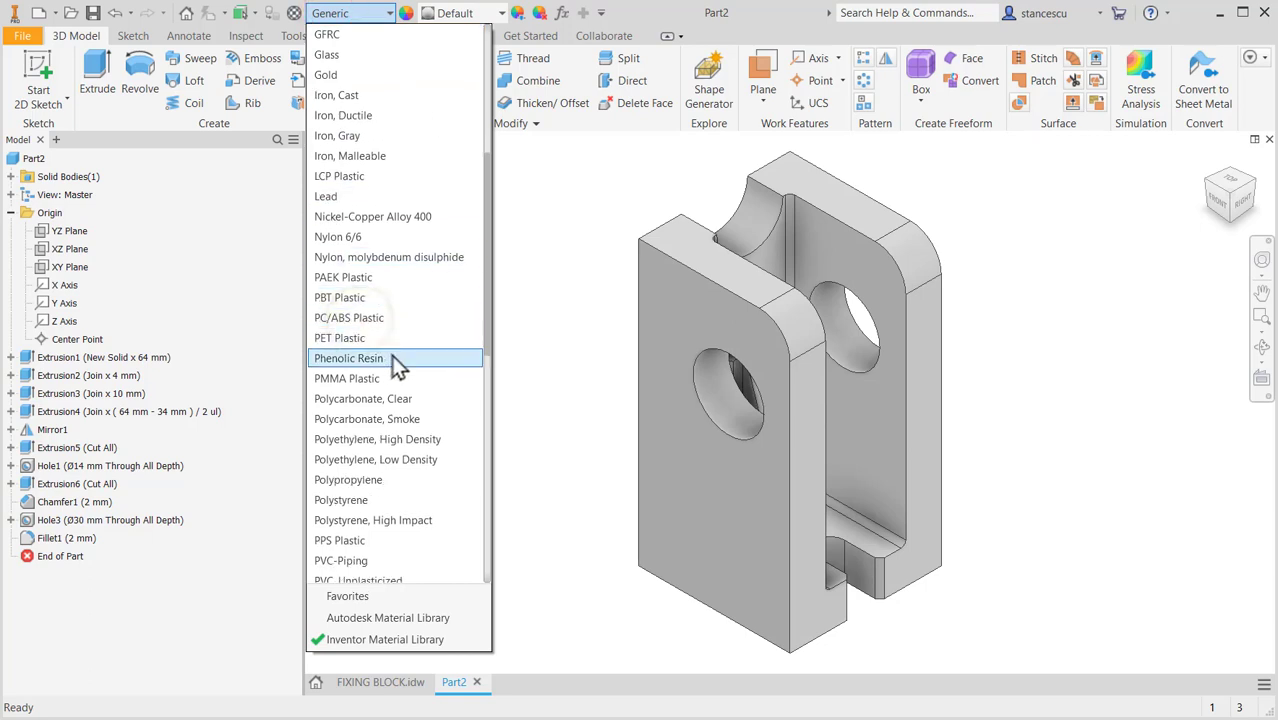
pyautogui.press('t')
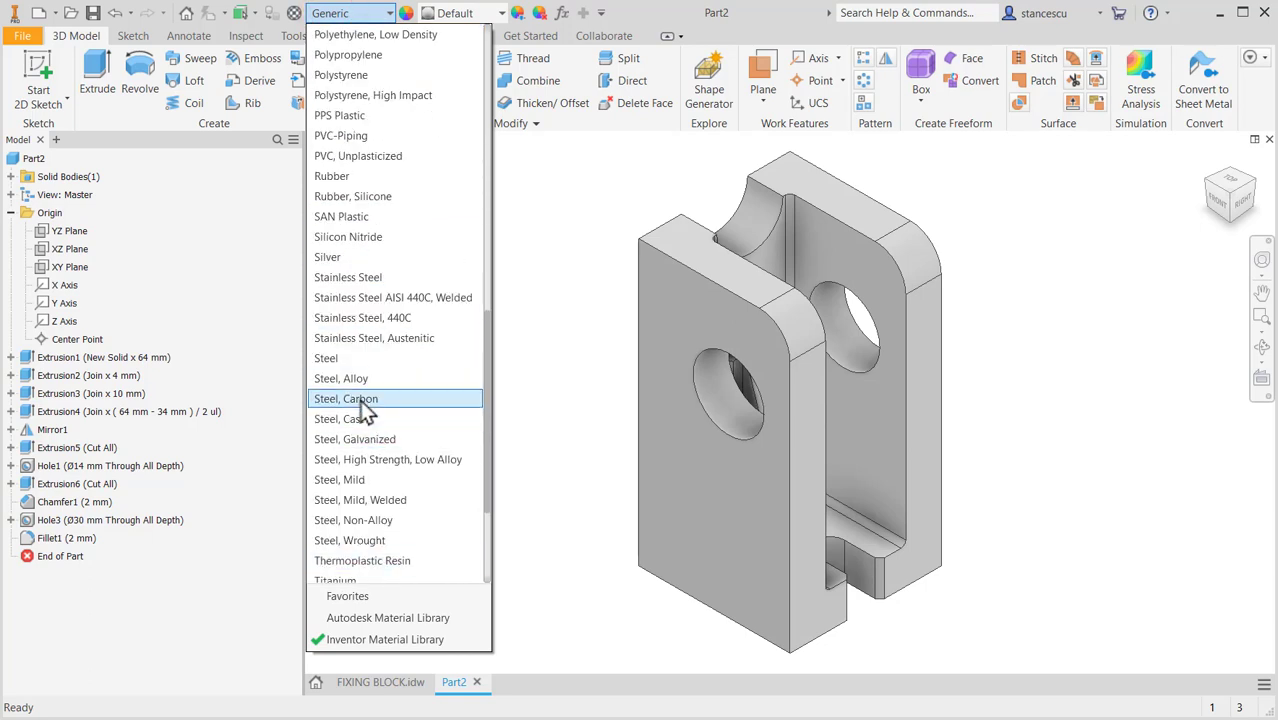
pyautogui.click(358, 398)
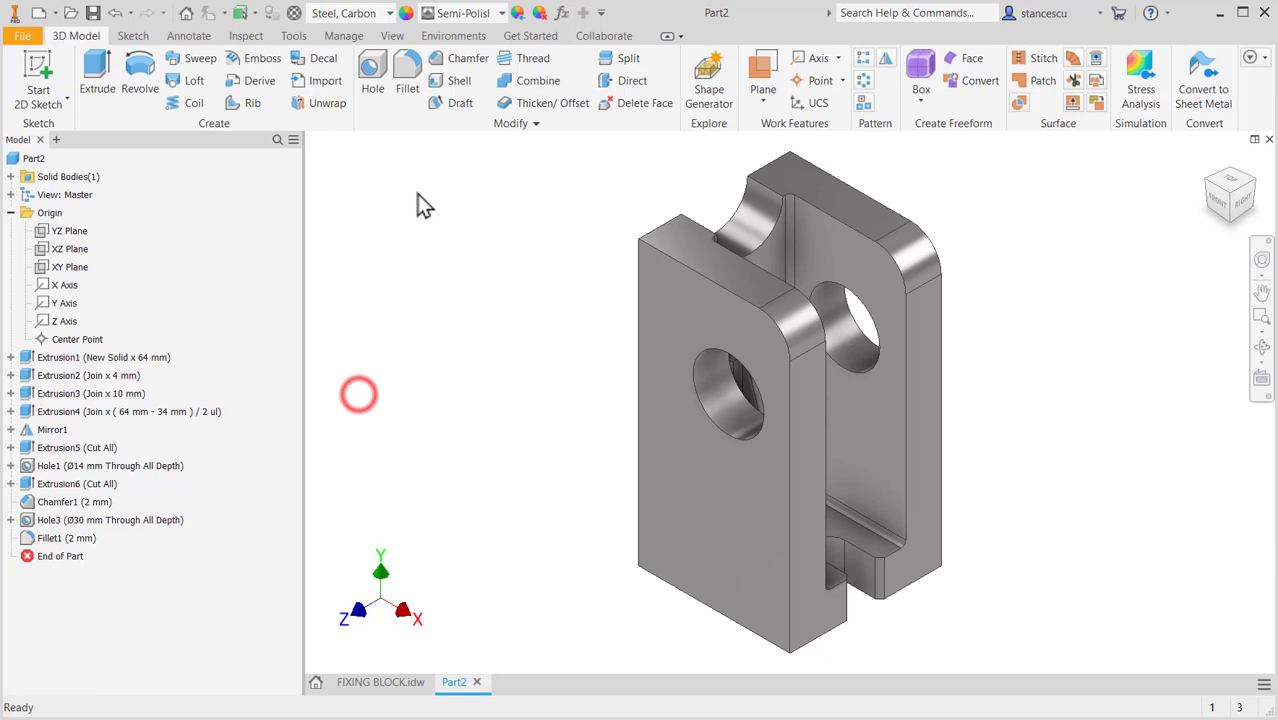
# Give the whole part the Steel - Cast appearance.
pyautogui.click(470, 12)
pyautogui.scroll(-1, 531, 400)
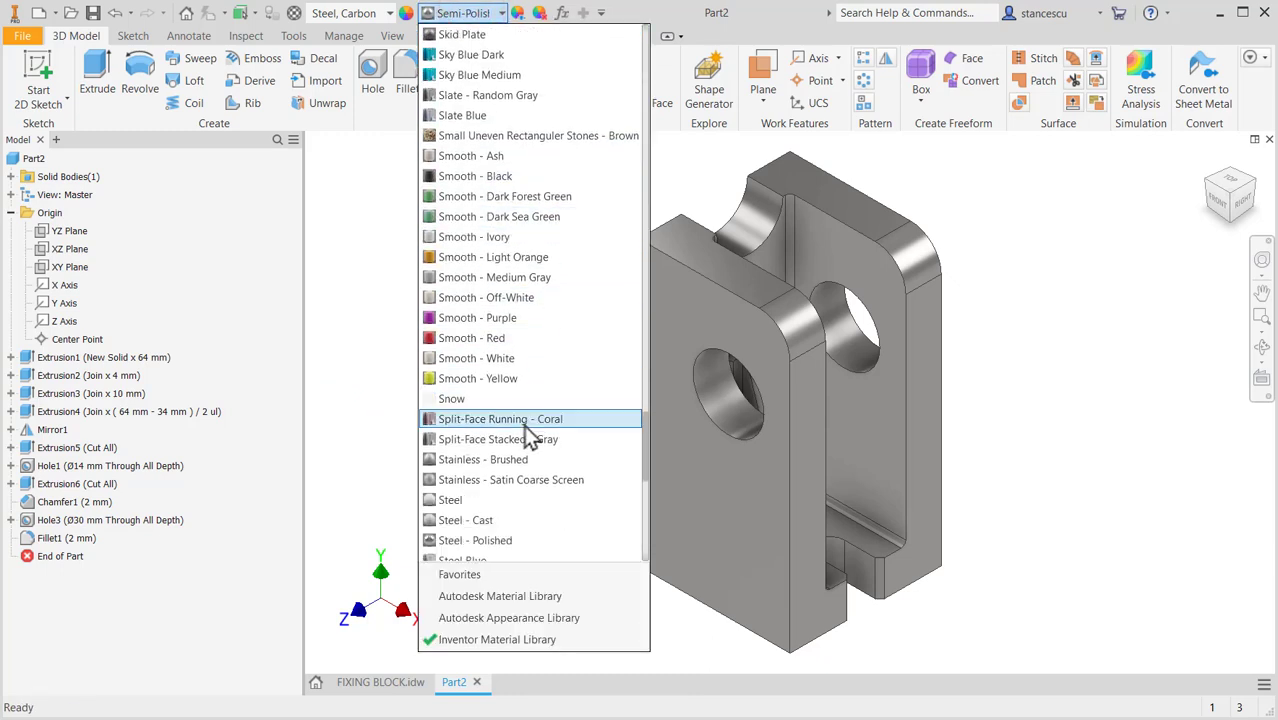
pyautogui.click(480, 518)
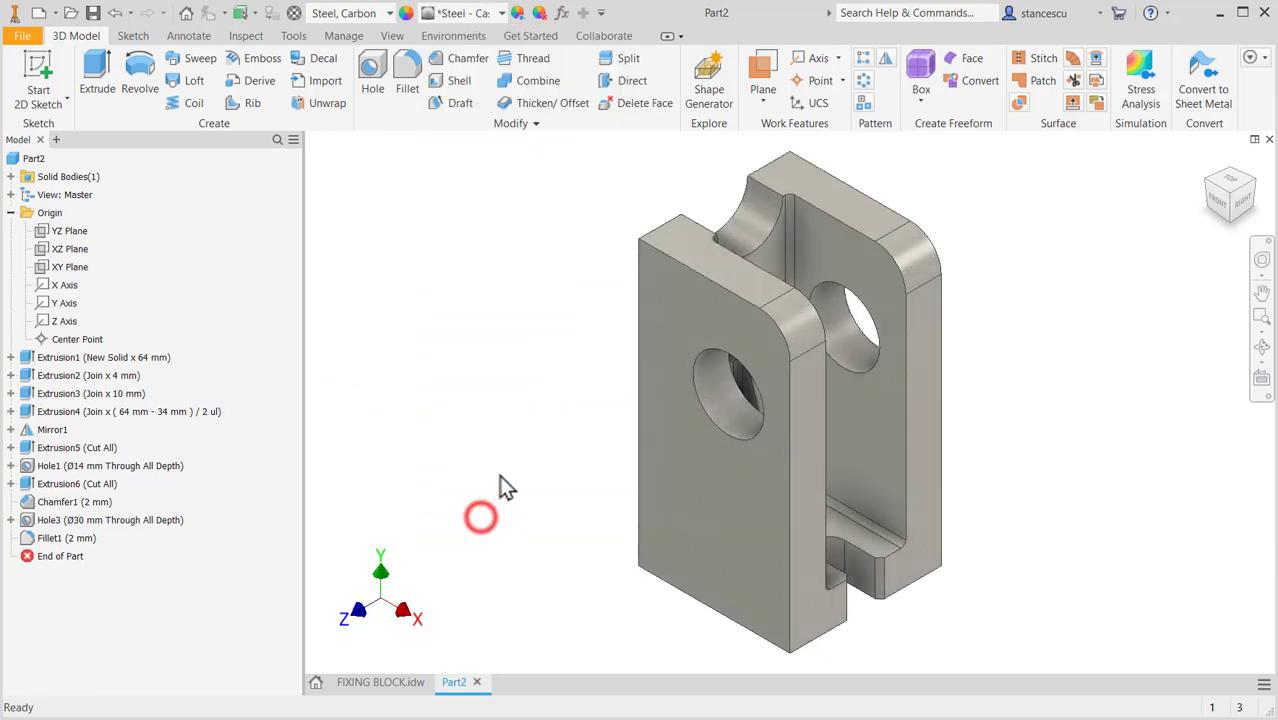
# Apply a smooth machined Steel appearance to the curved top cutout, both hole bores and the slotted face.
pyautogui.click(762, 228)
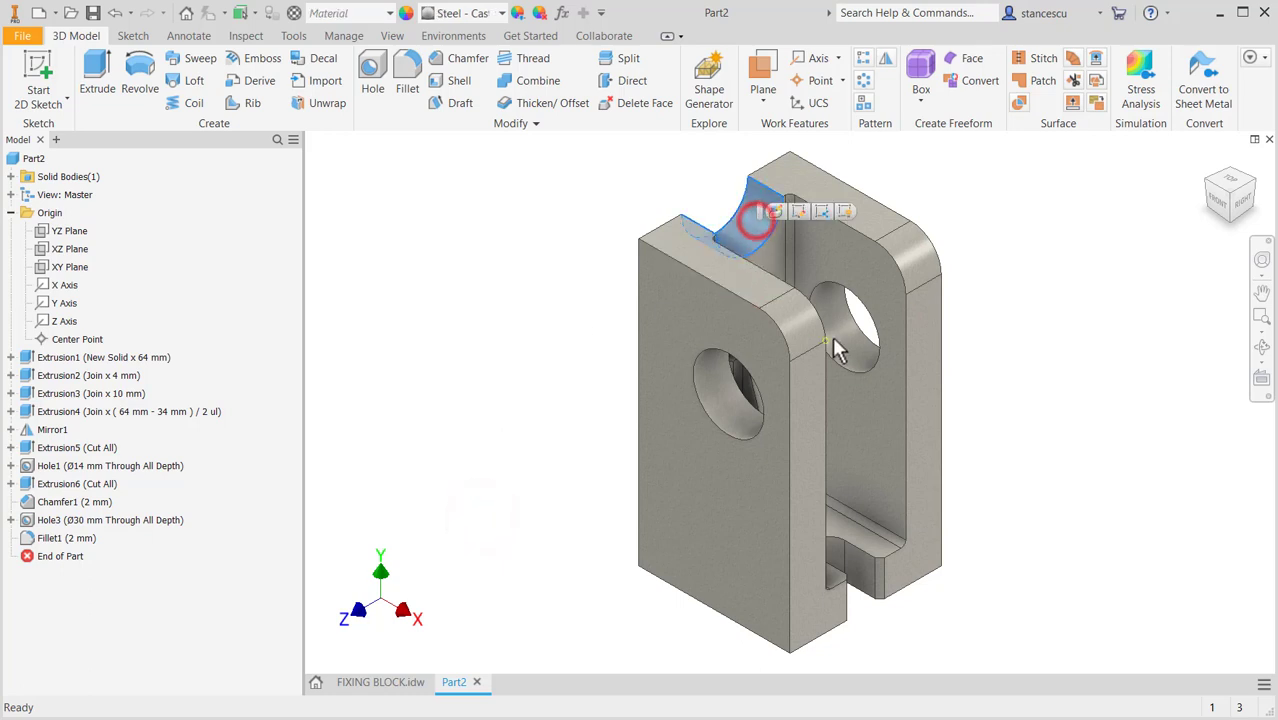
pyautogui.keyDown('ctrl'); pyautogui.click(838, 338); pyautogui.keyUp('ctrl')
pyautogui.keyDown('ctrl'); pyautogui.click(718, 405); pyautogui.keyUp('ctrl')
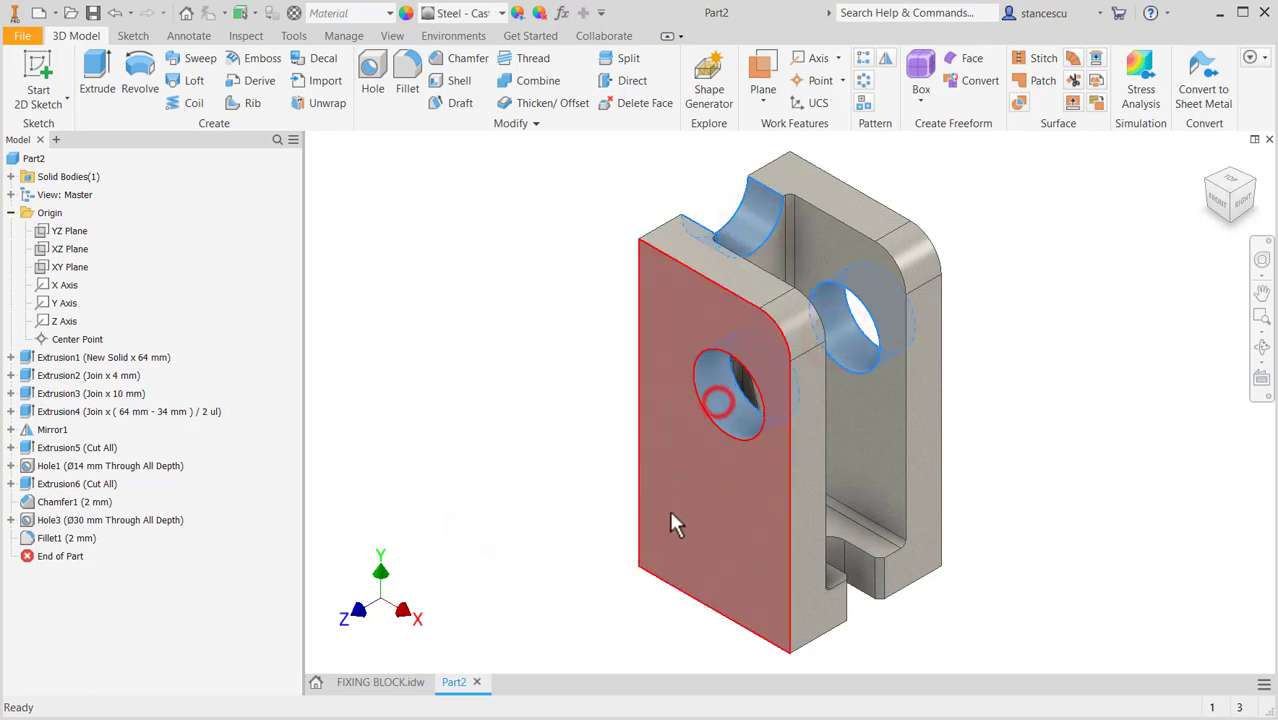
pyautogui.keyDown('shift'); pyautogui.moveTo(673, 522); pyautogui.dragTo(619, 510, button='middle'); pyautogui.keyUp('shift')
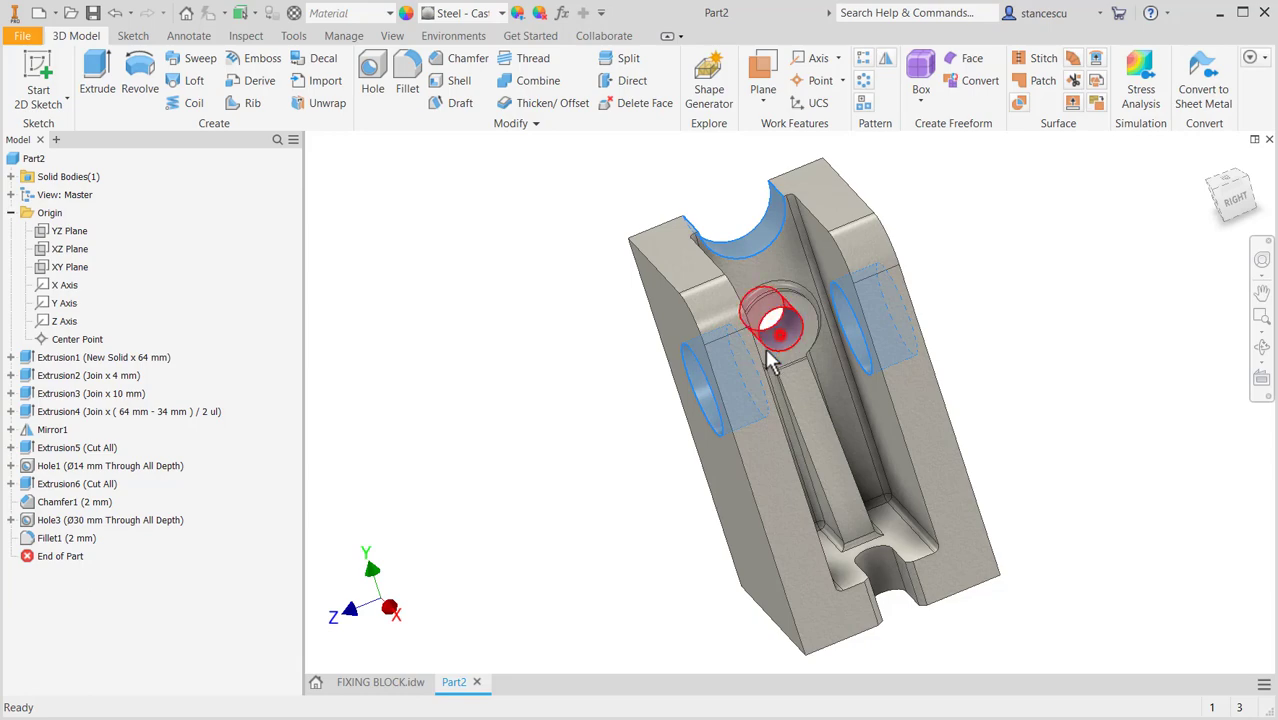
pyautogui.keyDown('shift'); pyautogui.moveTo(736, 377); pyautogui.dragTo(672, 470, button='middle'); pyautogui.keyUp('shift')
pyautogui.click(676, 425)
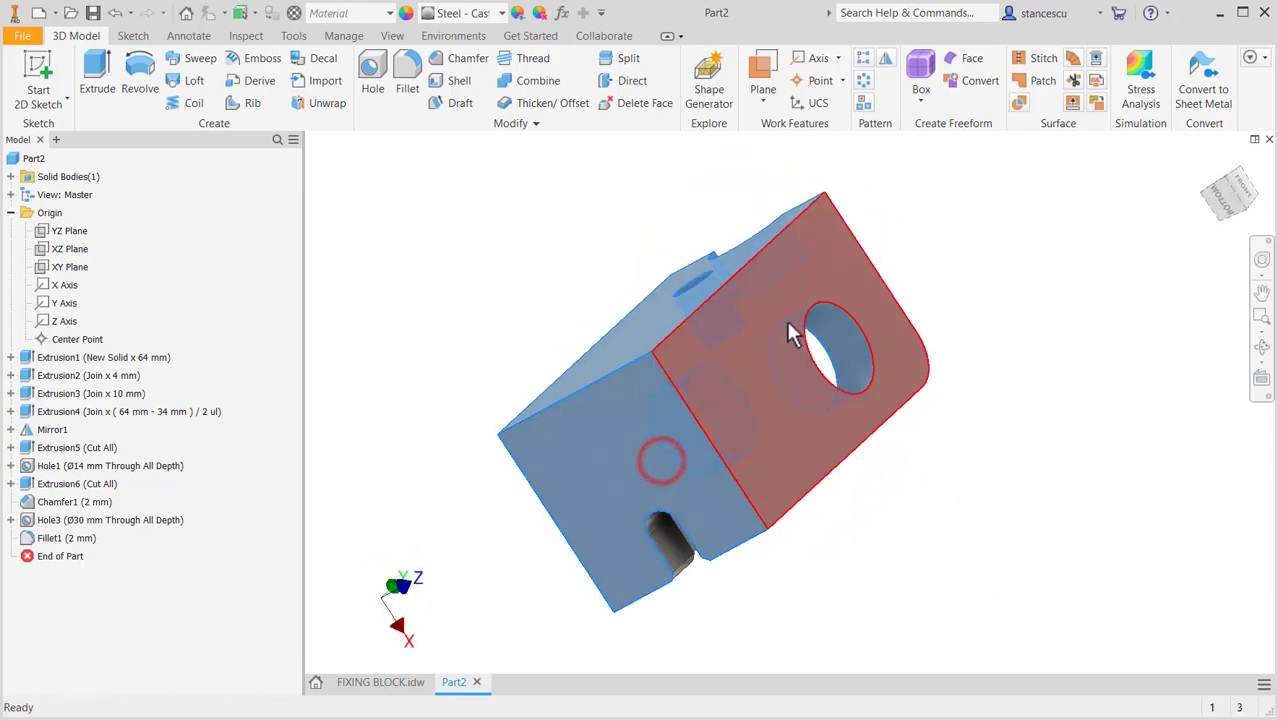
pyautogui.click(478, 13)
pyautogui.click(479, 60)
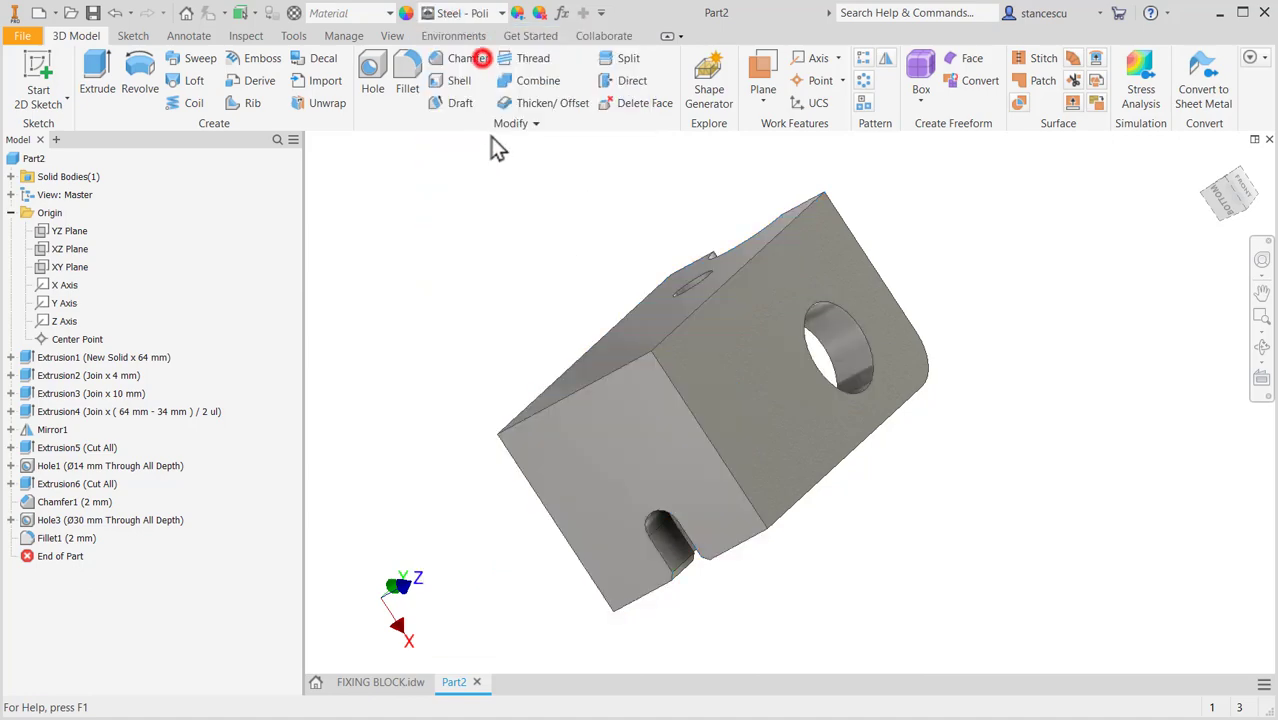
pyautogui.click(493, 215)
pyautogui.press('F6')
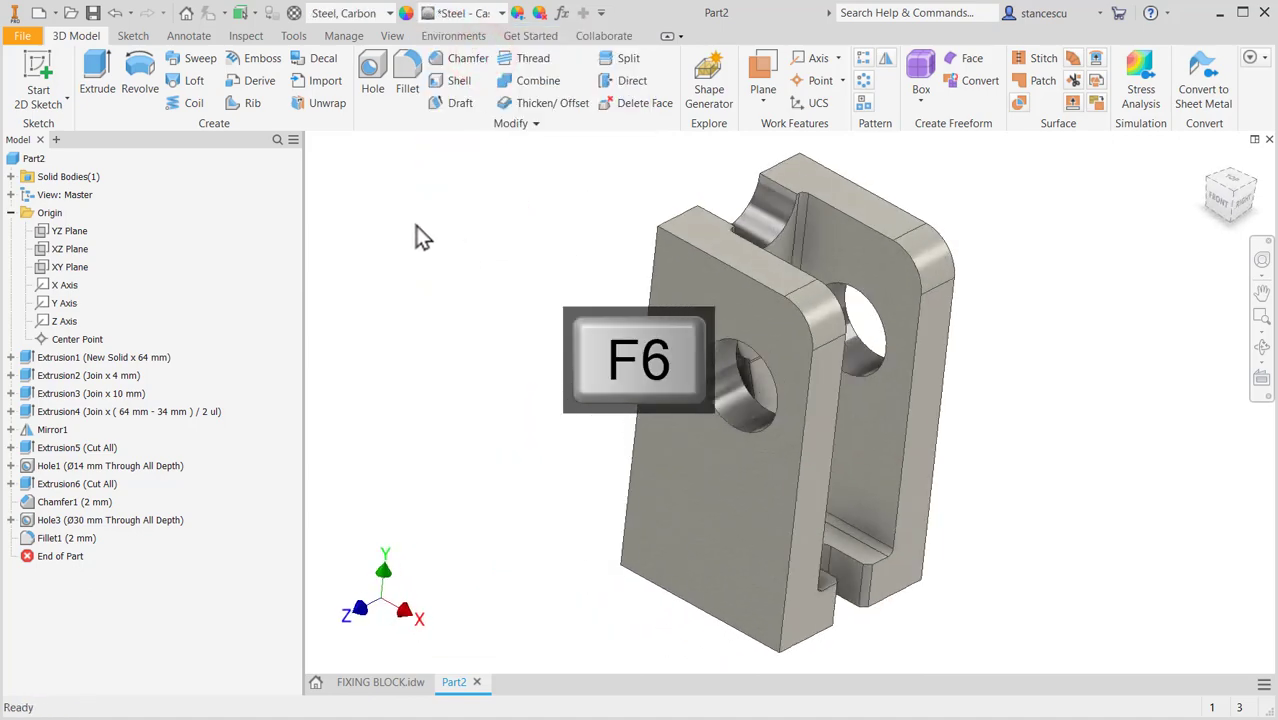
# Update Part2's physical properties in iProperties, giving a mass of 2,296 kg and volume of 292456,025 mm^3.
pyautogui.rightClick(12, 162)
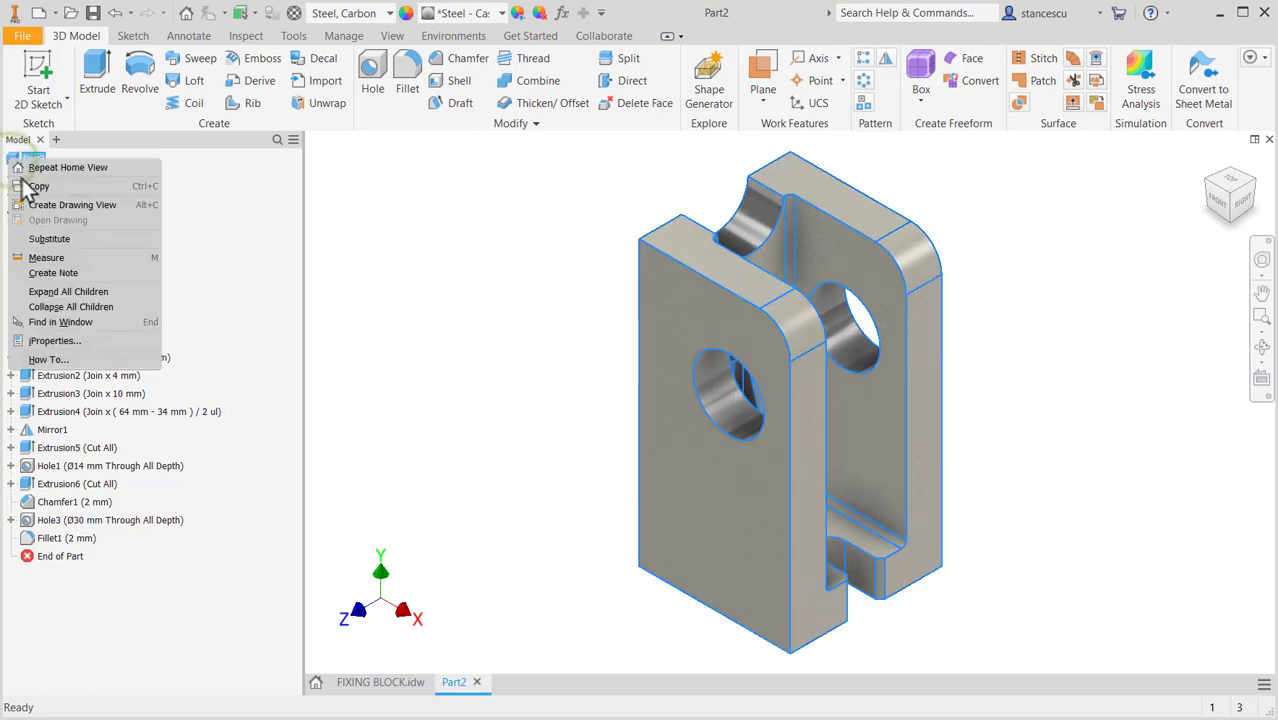
pyautogui.click(72, 342)
pyautogui.click(695, 113)
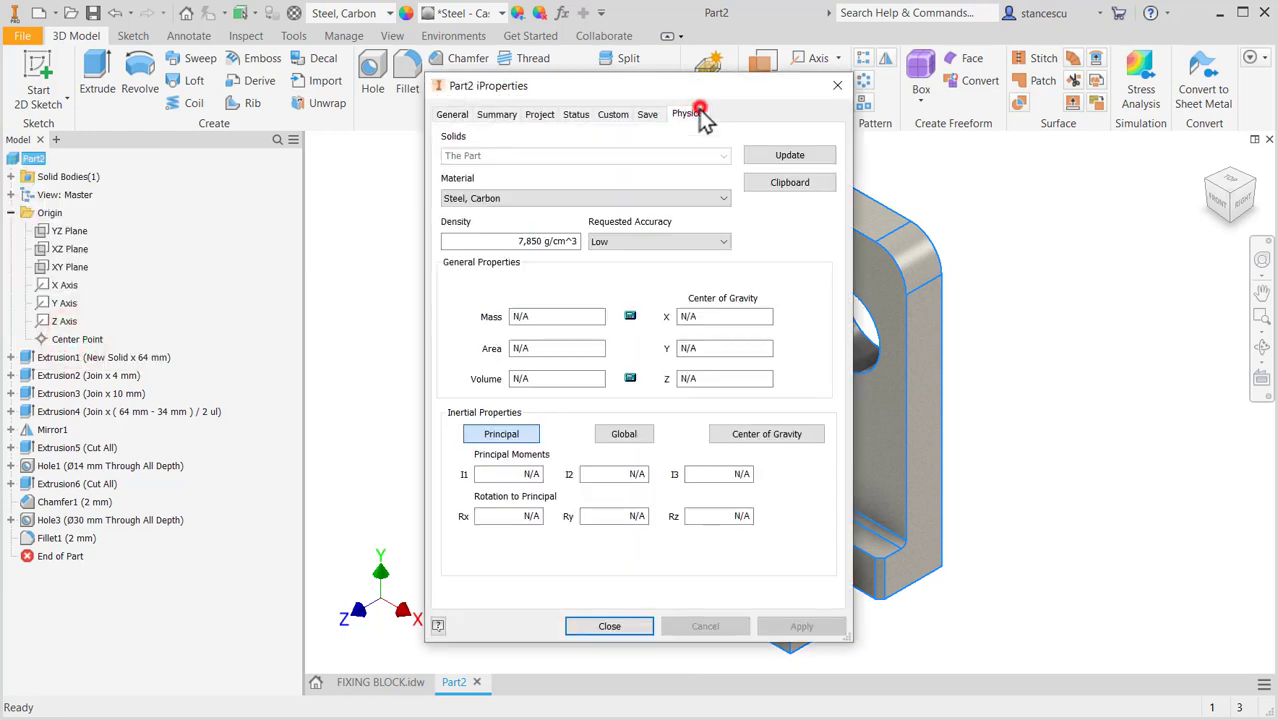
pyautogui.click(765, 157)
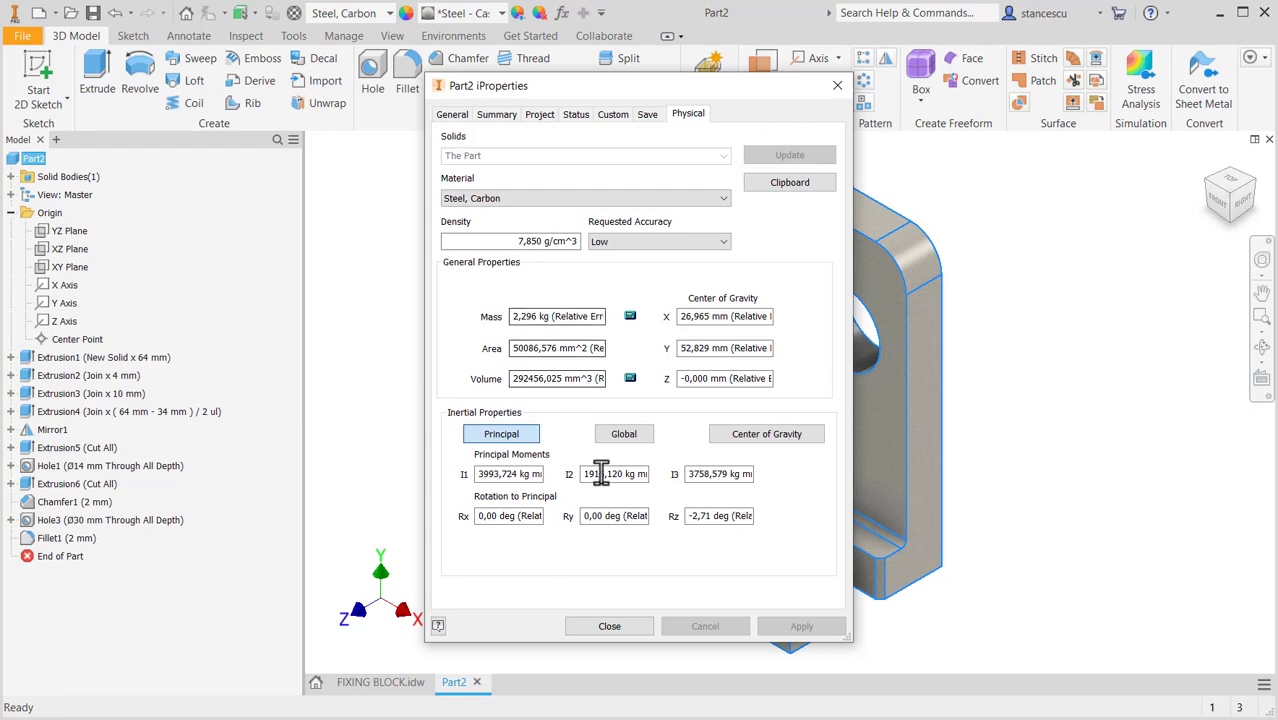
pyautogui.click(621, 625)
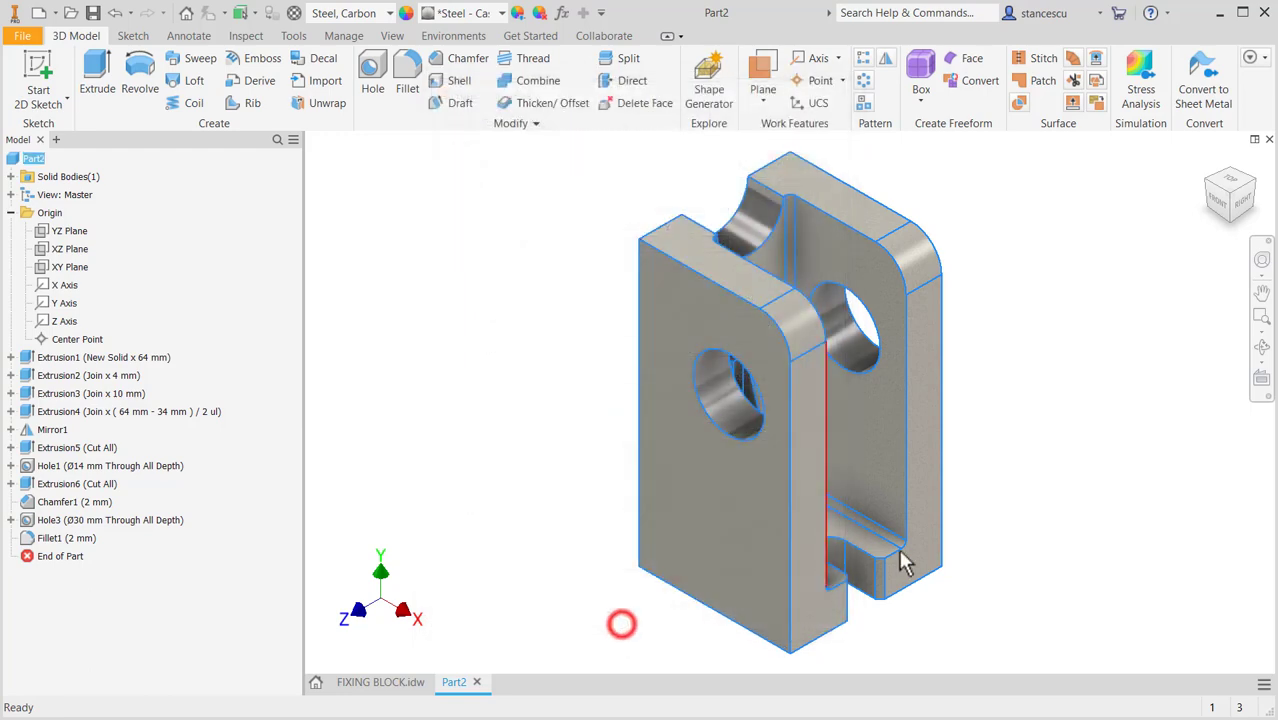
pyautogui.click(1135, 318)
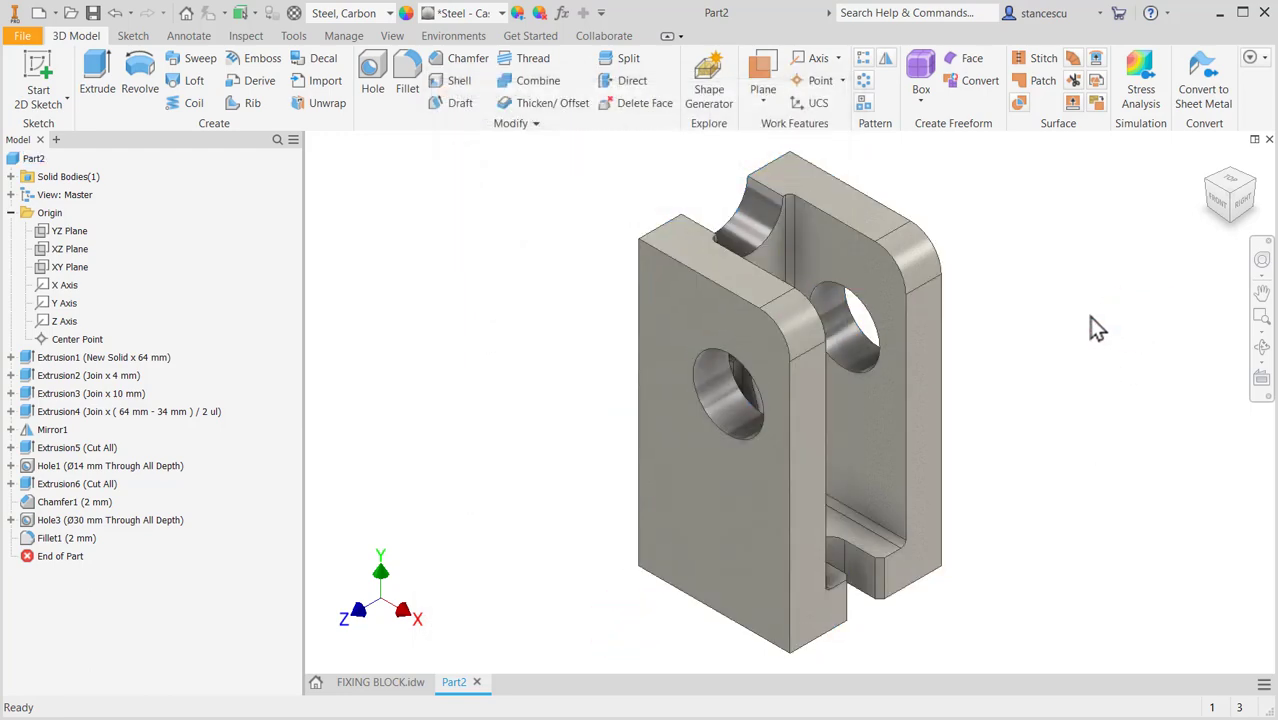